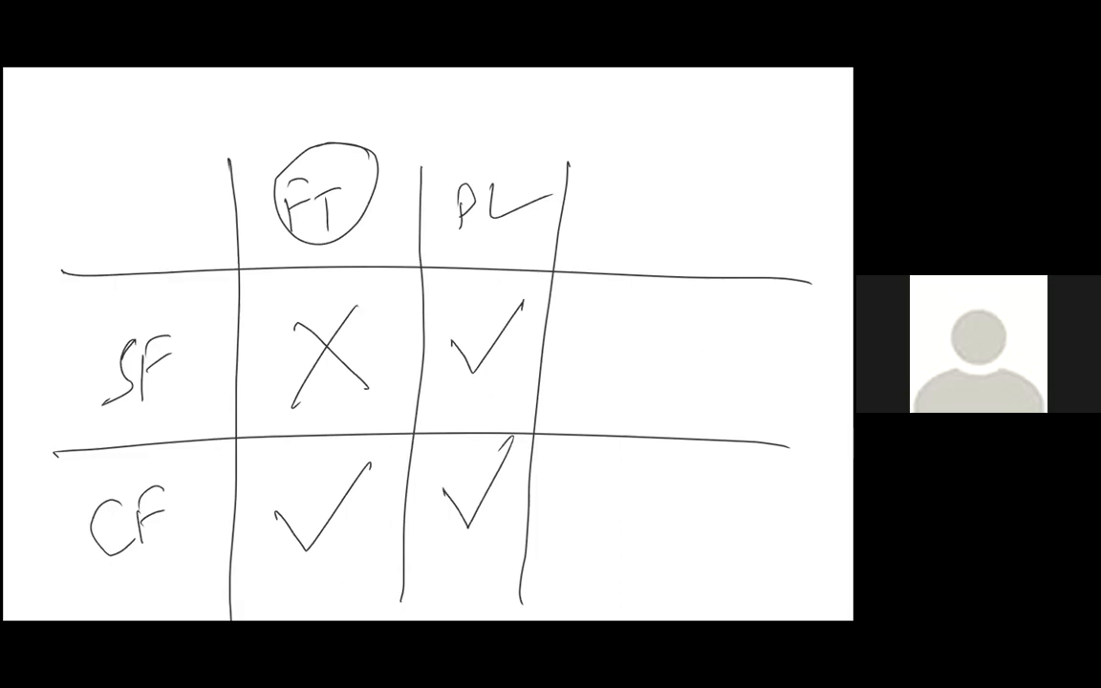
Step: Write the heading VR above the table's empty third column and mark its SF and CF cells
mouse_move(637, 196)
mouse_down()
mouse_move(672, 182)
mouse_move(685, 234)
mouse_up()
mouse_move(703, 191)
mouse_down()
mouse_move(724, 184)
mouse_move(713, 207)
mouse_move(735, 254)
mouse_up()
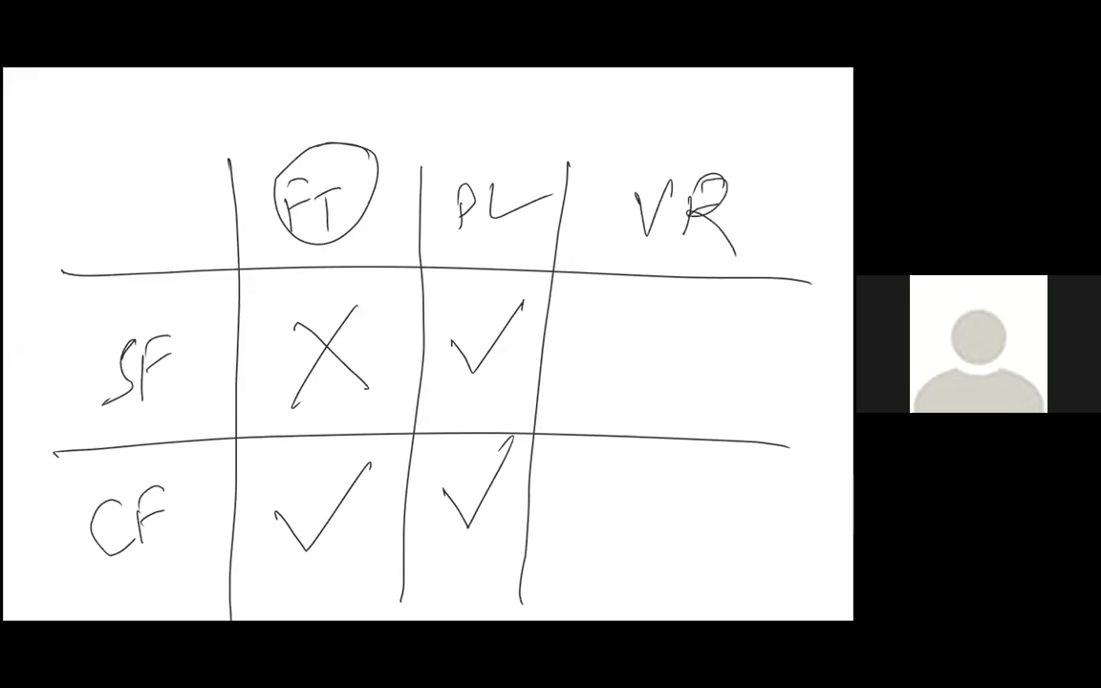
drag(611, 352, 724, 292)
drag(617, 495, 728, 447)
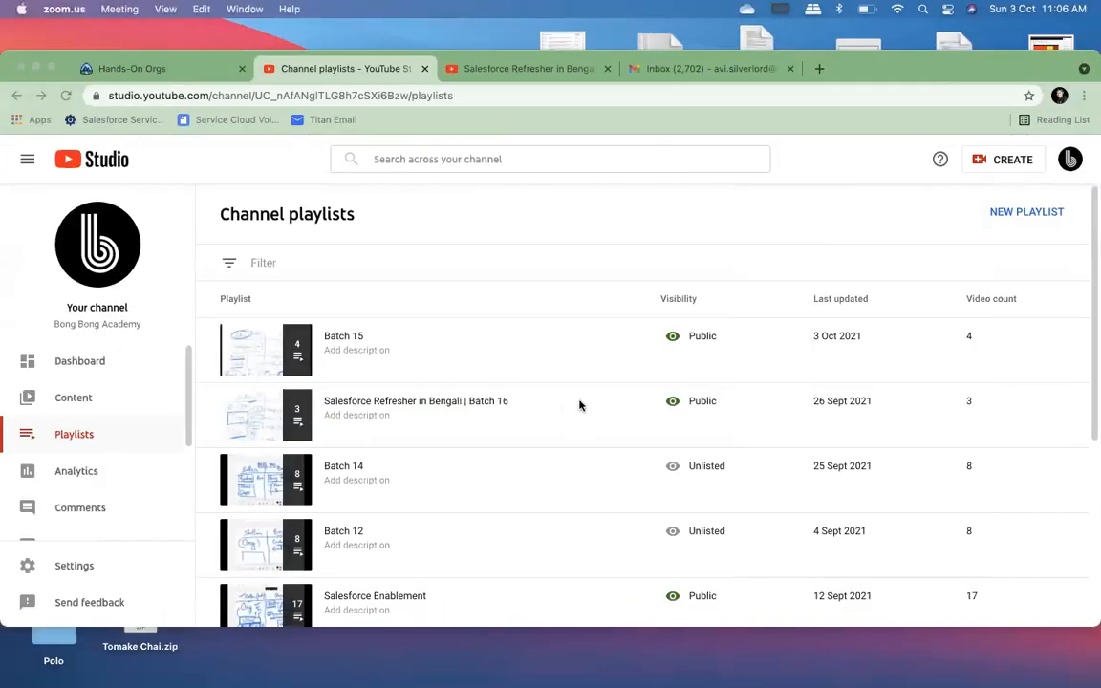
Step: Launch the Wise Shark Playground from the Hands-On Orgs page and expand the browser window to full screen
click(143, 68)
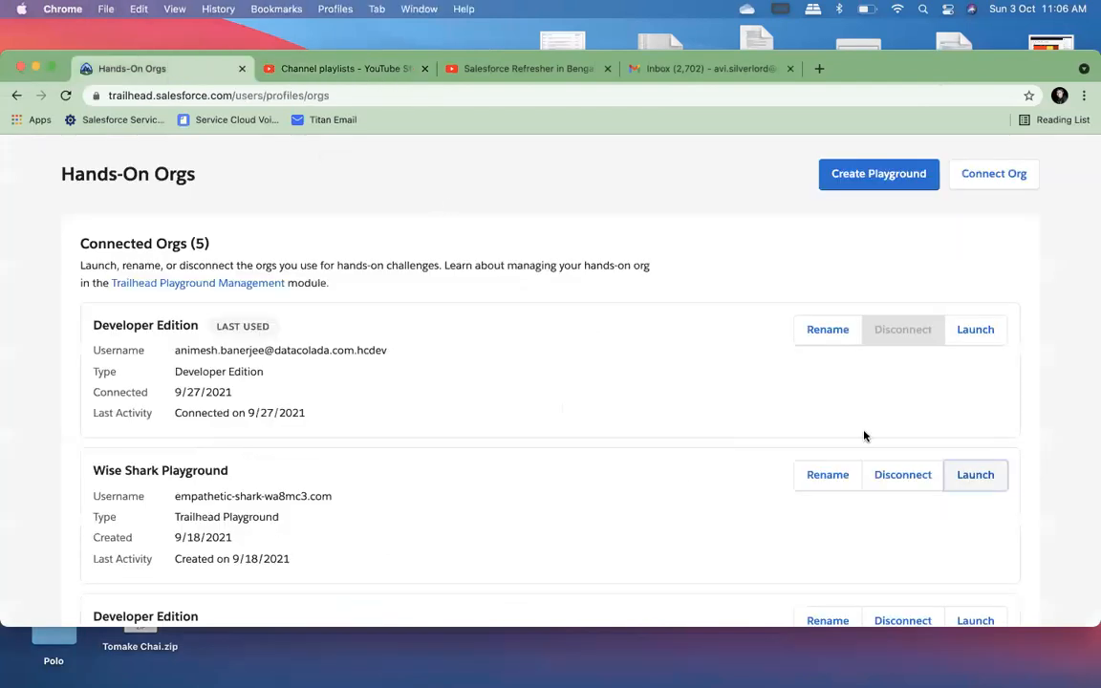
click(976, 480)
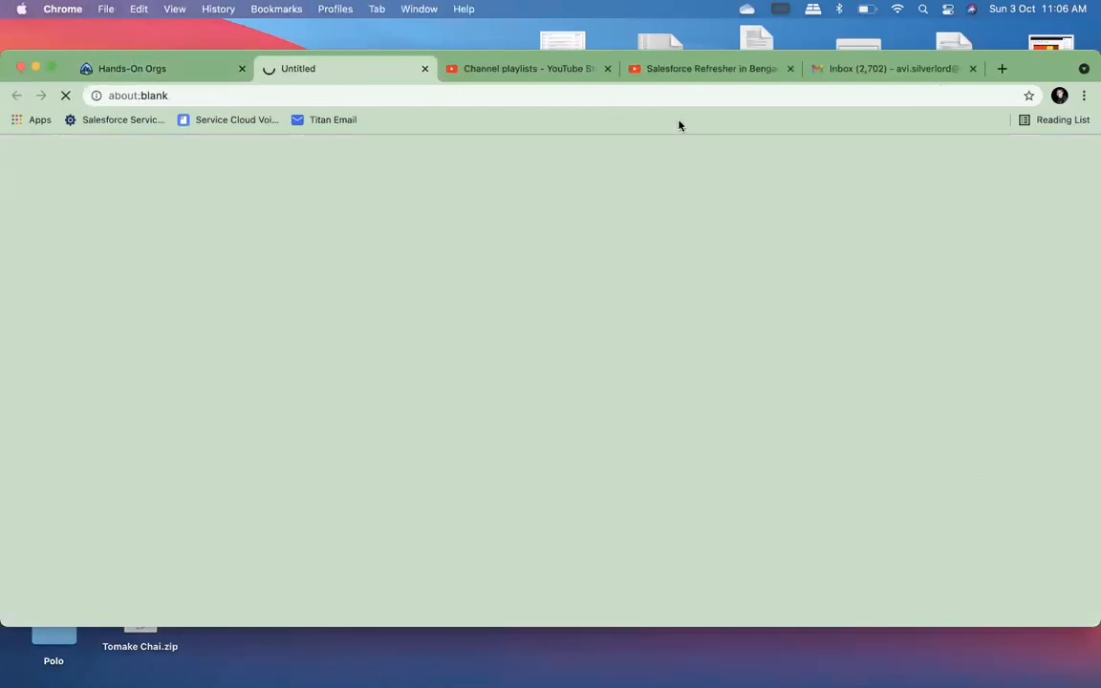
click(52, 68)
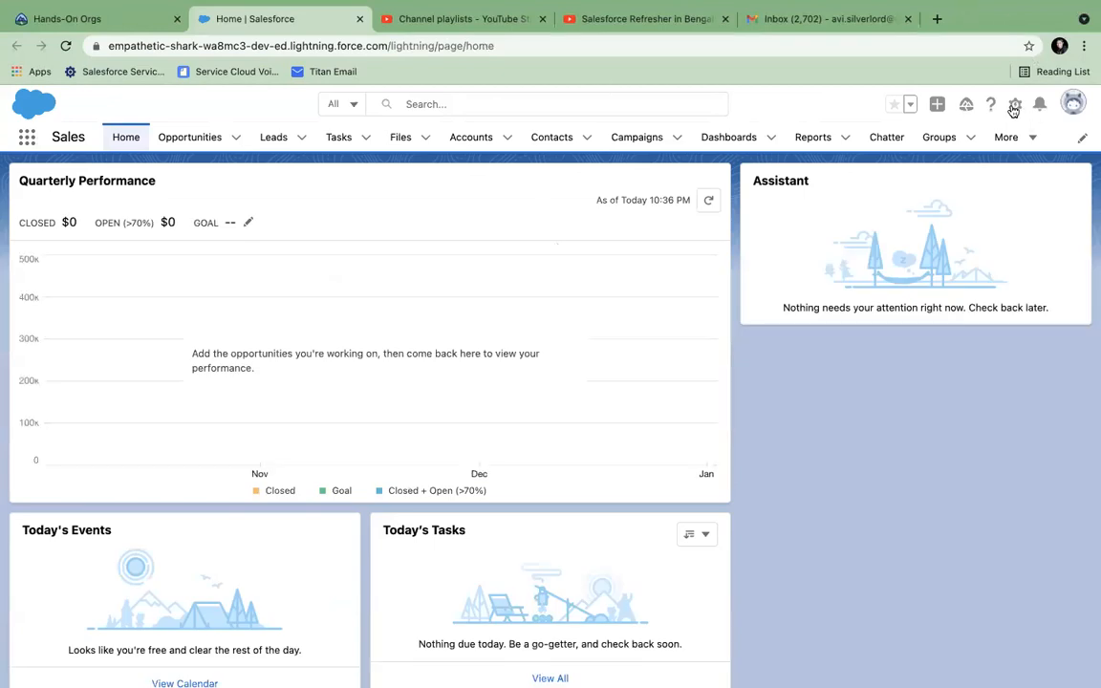
Step: Open the org's Setup and show the page layouts of the Account object
click(1016, 104)
click(978, 163)
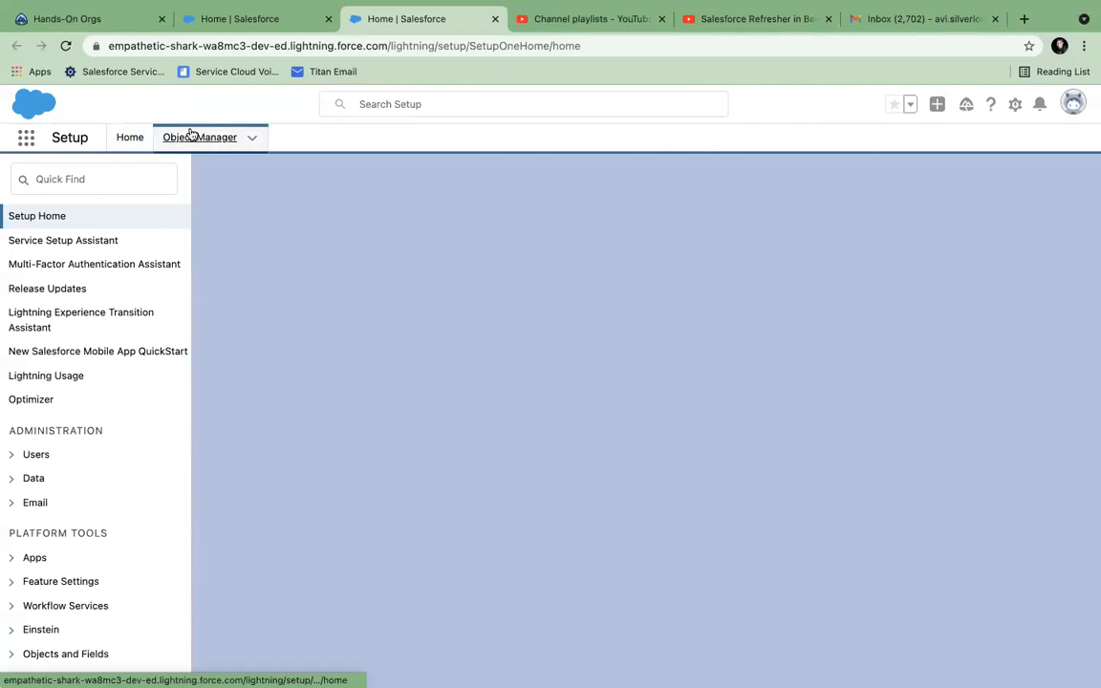
click(190, 135)
click(36, 283)
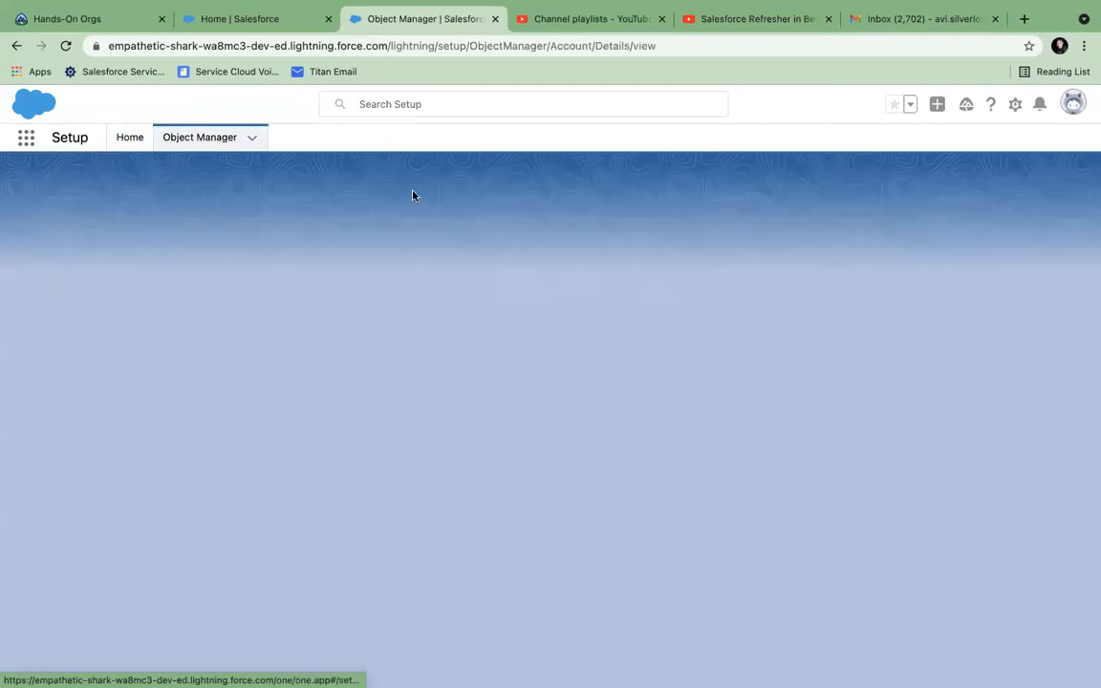
click(83, 315)
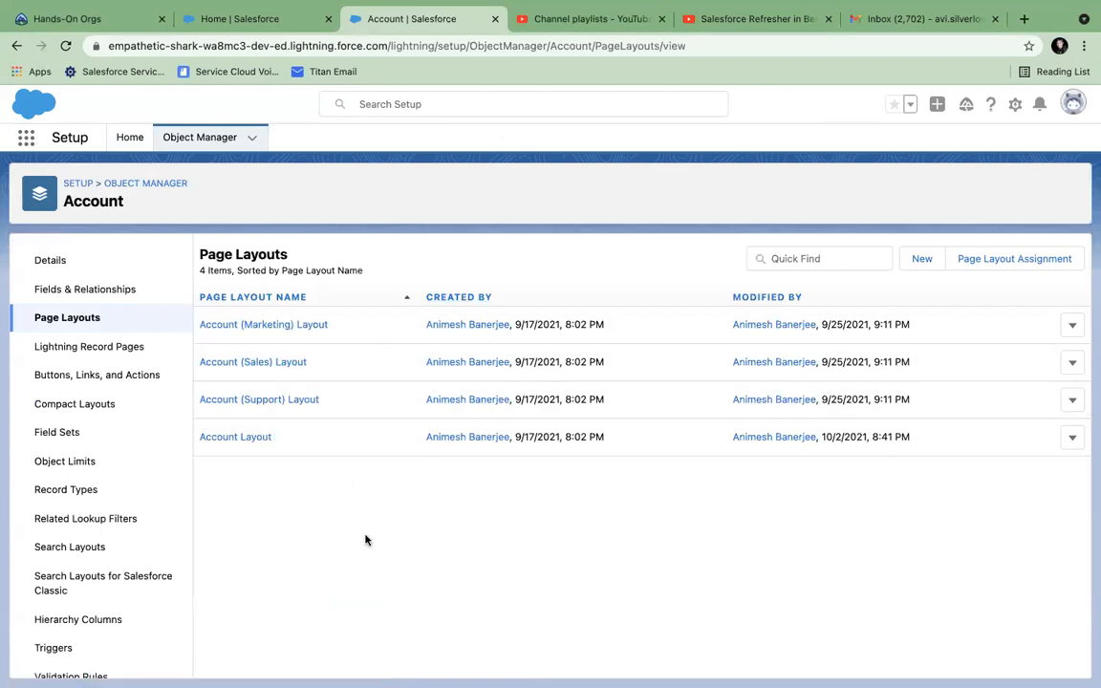
Step: Open the first recently viewed account in the Sales app and show its details
click(234, 19)
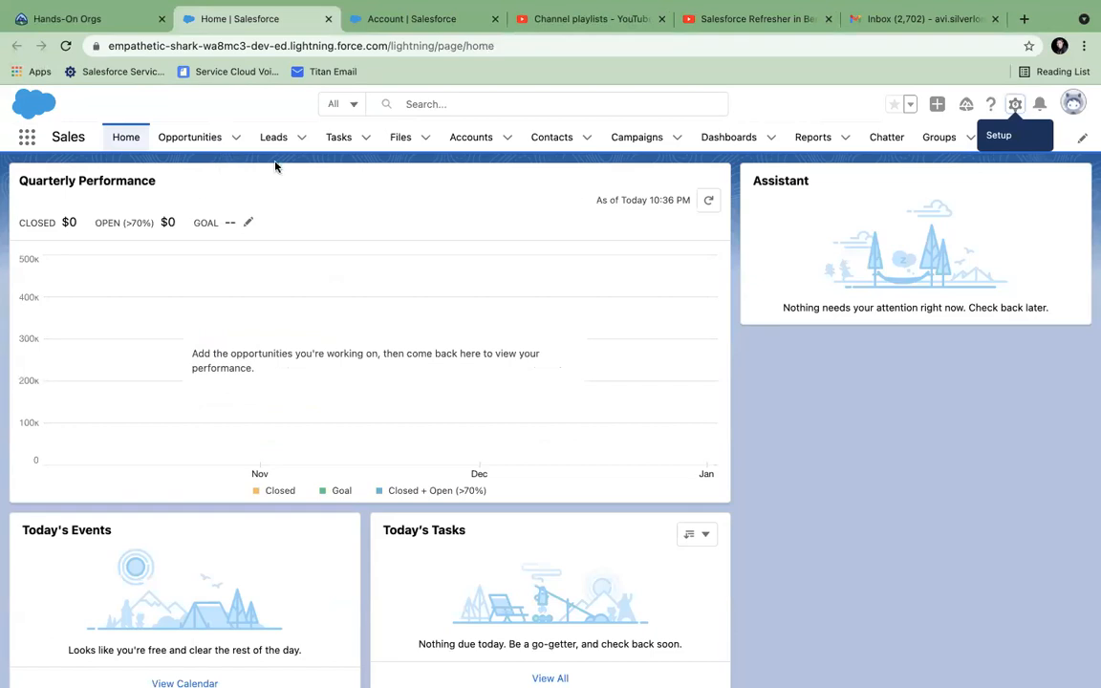
click(469, 143)
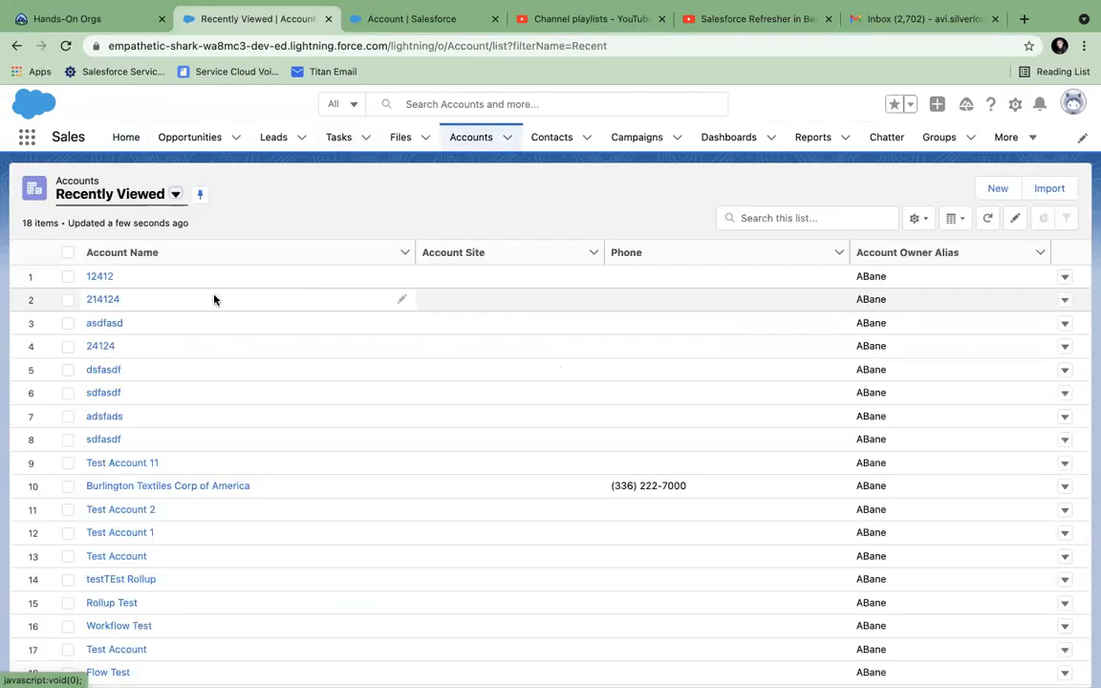
click(91, 276)
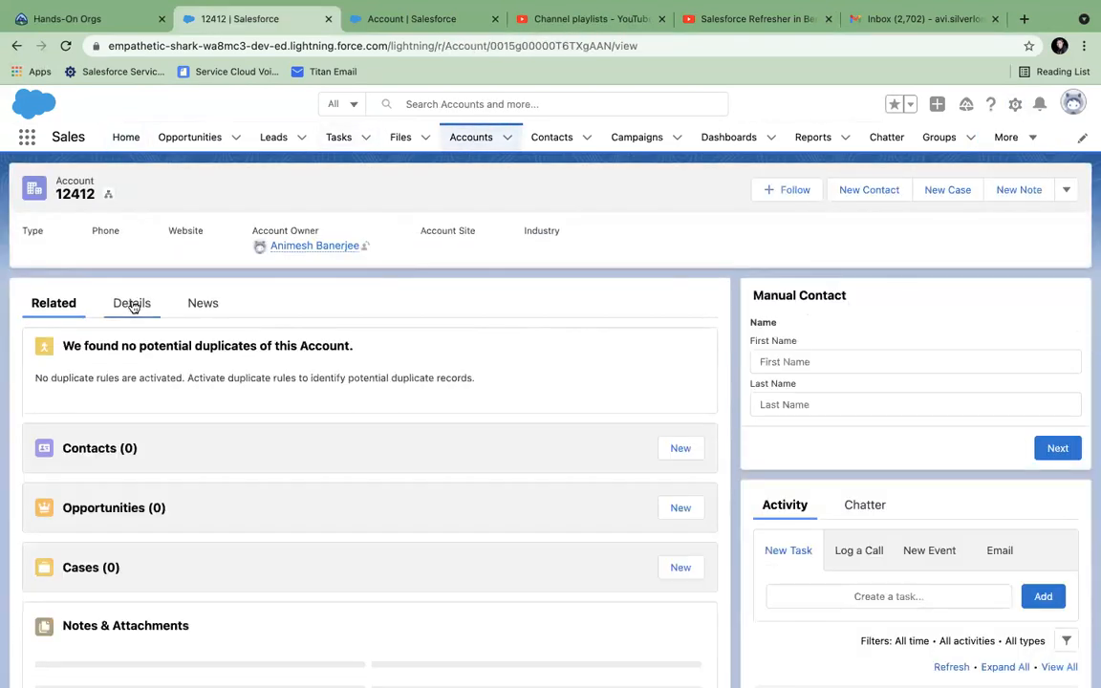
click(133, 304)
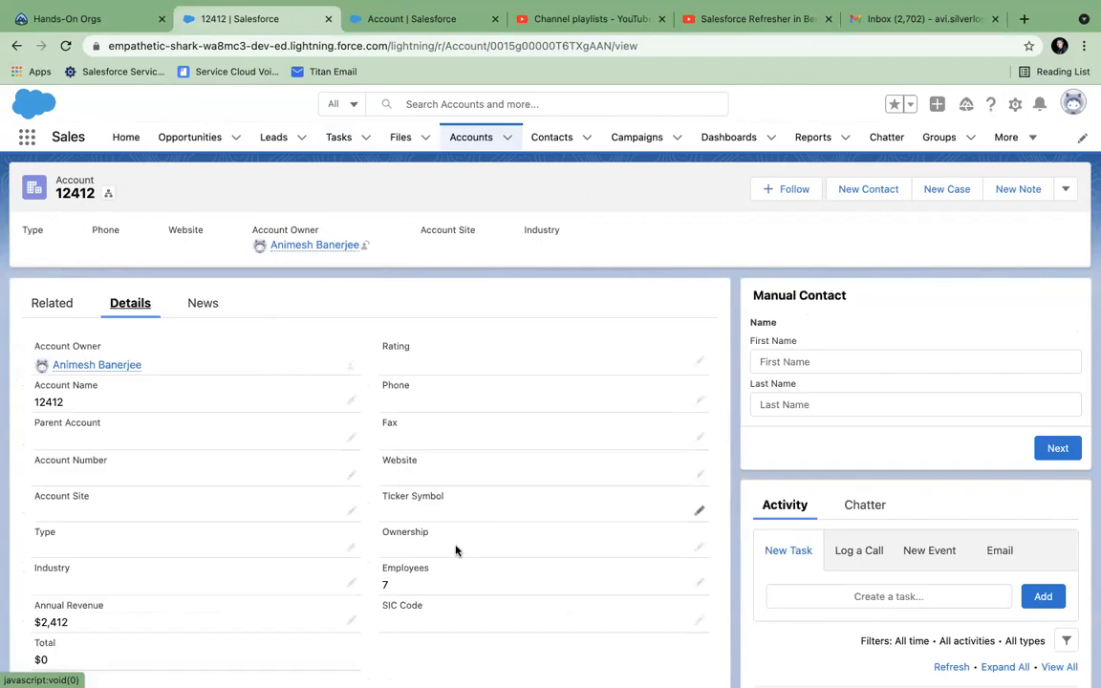
Step: Examine the account record's detail fields and compare them with its related lists
scroll(456, 551, down, 3)
scroll(456, 550, down, 2)
scroll(524, 550, up, 10)
scroll(413, 627, down, 5)
scroll(145, 524, up, 6)
click(42, 311)
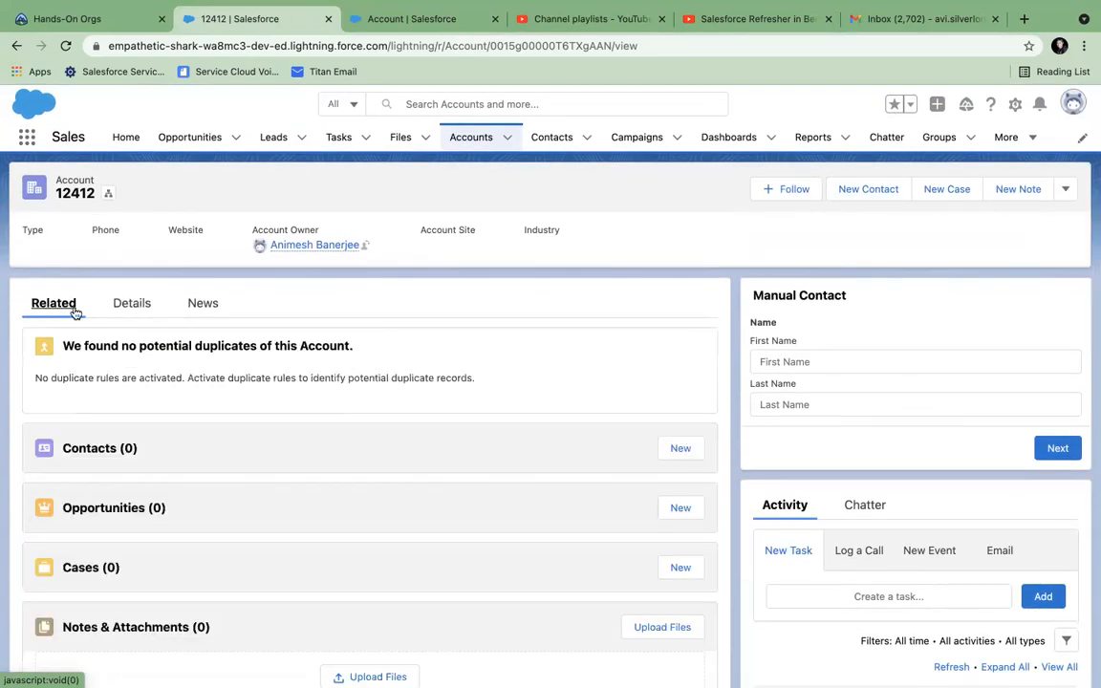
click(138, 305)
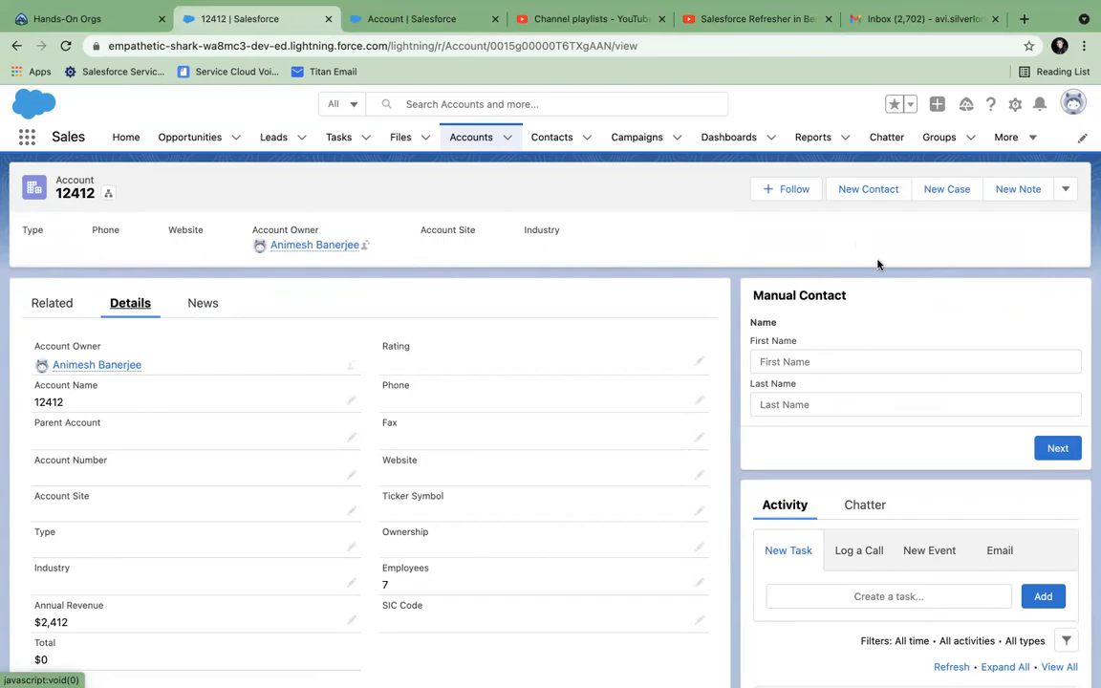
Step: View the fields on the new account form and close it without saving
click(507, 140)
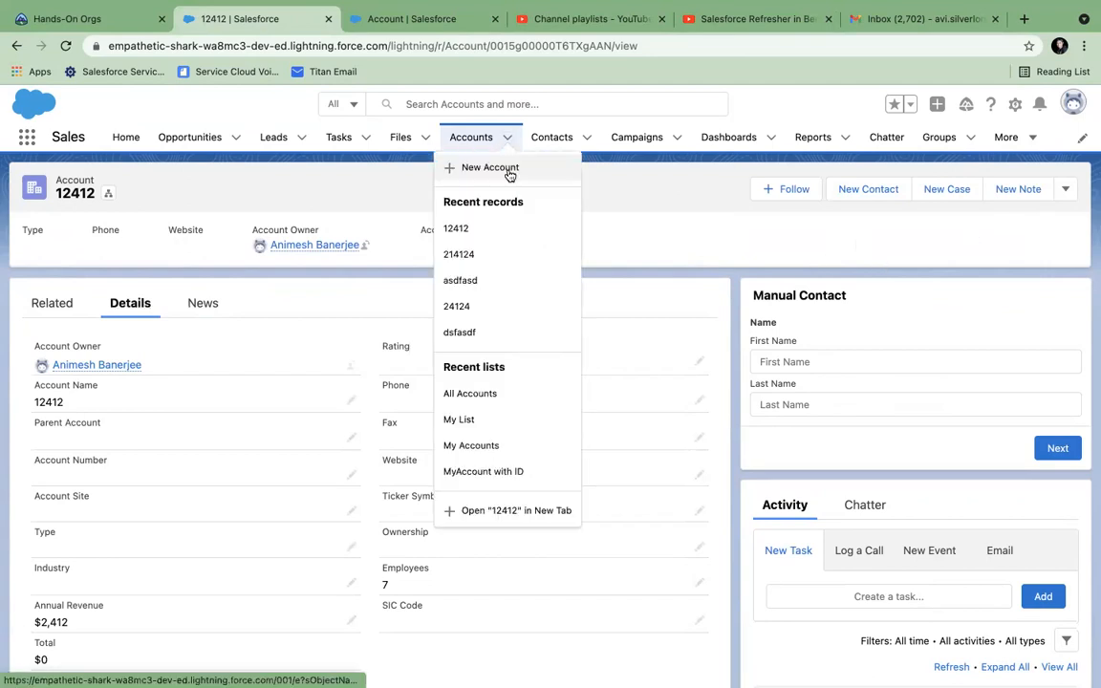
click(490, 168)
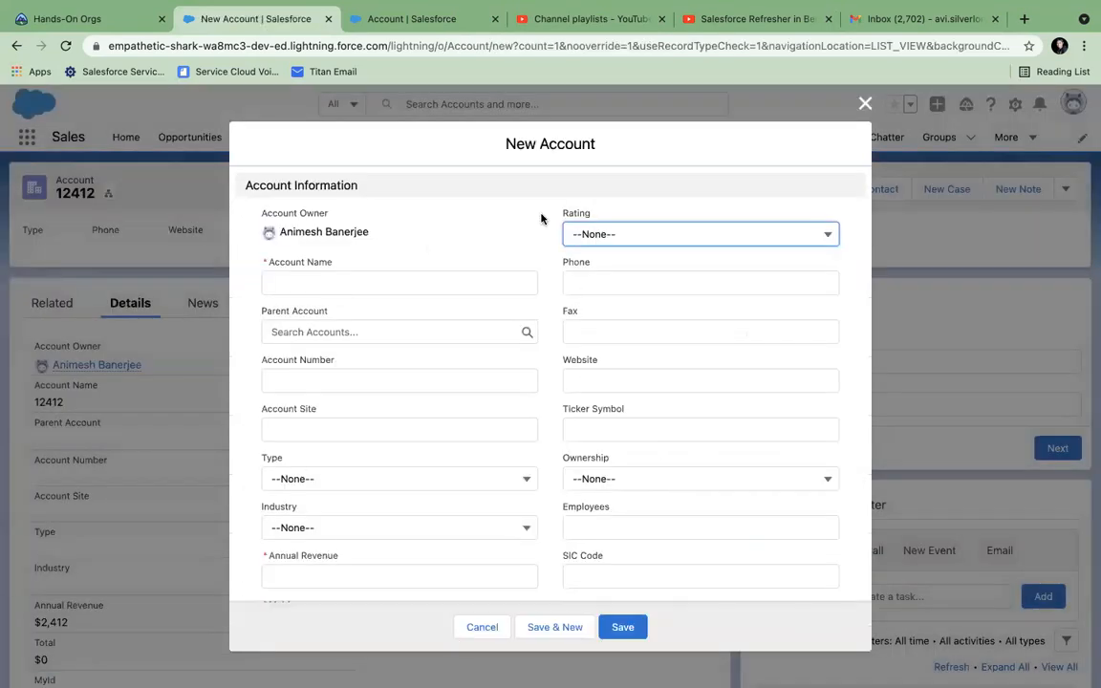
click(864, 105)
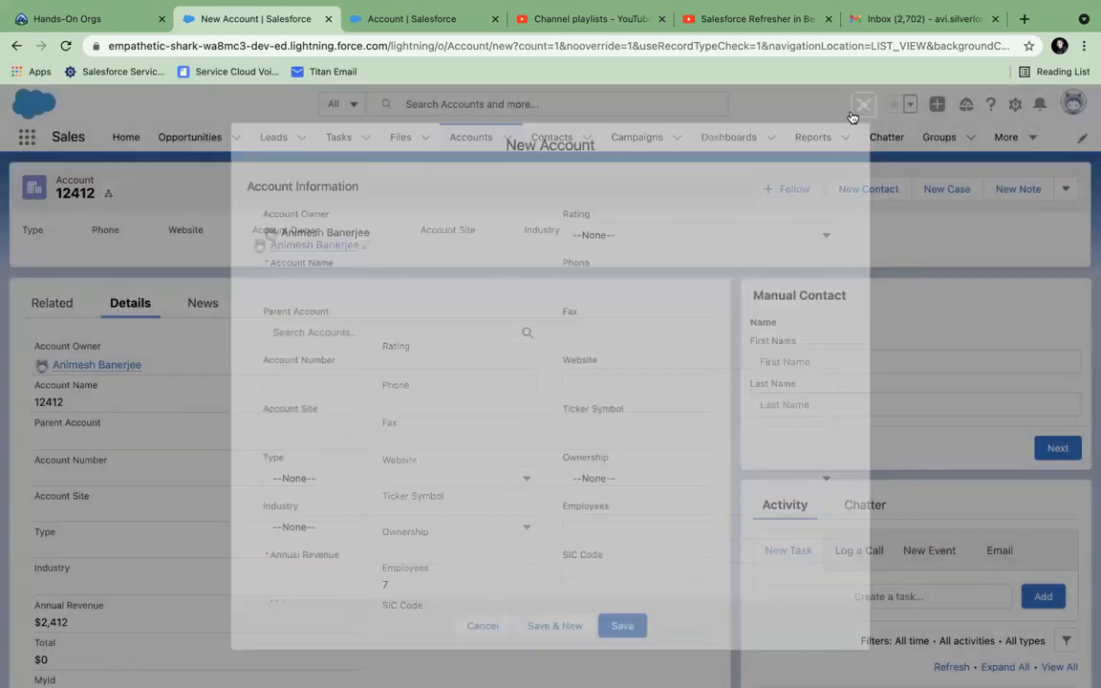
Step: Review which page layout is assigned to each profile for the Account object in Setup
click(382, 21)
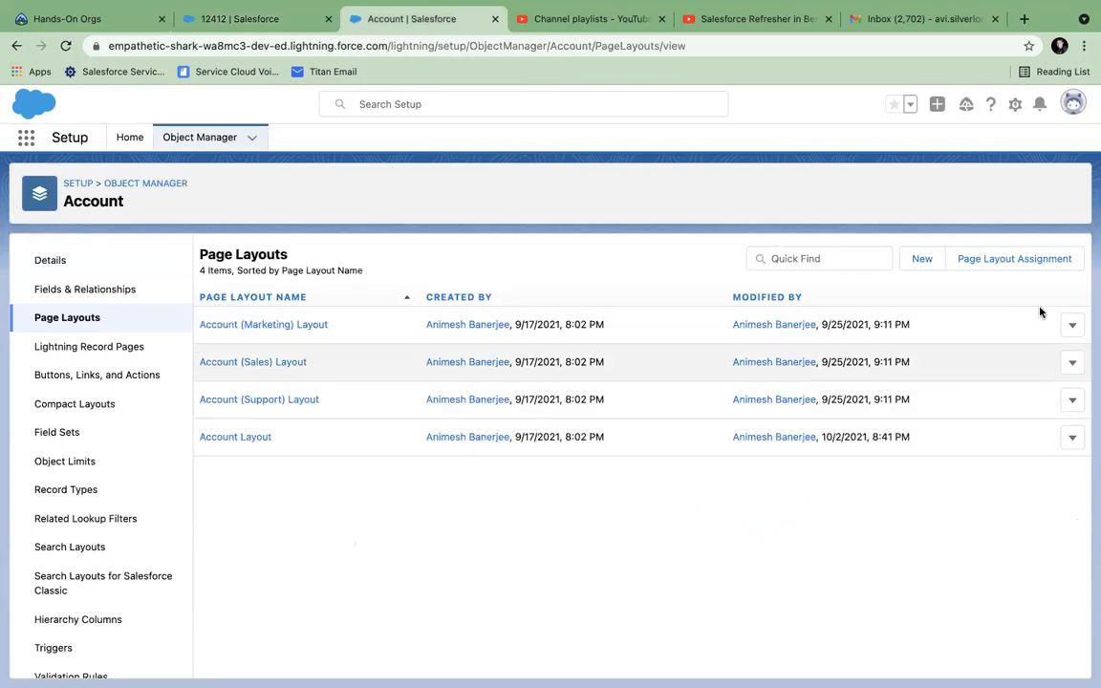
click(1025, 265)
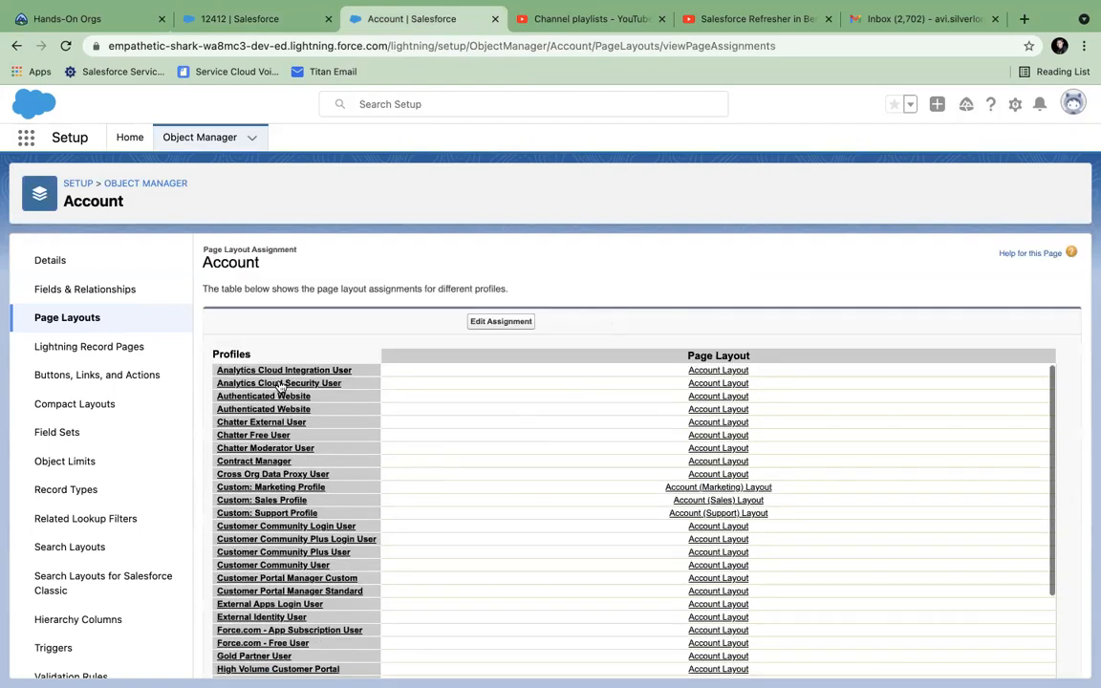
scroll(261, 507, down, 1)
scroll(261, 513, down, 5)
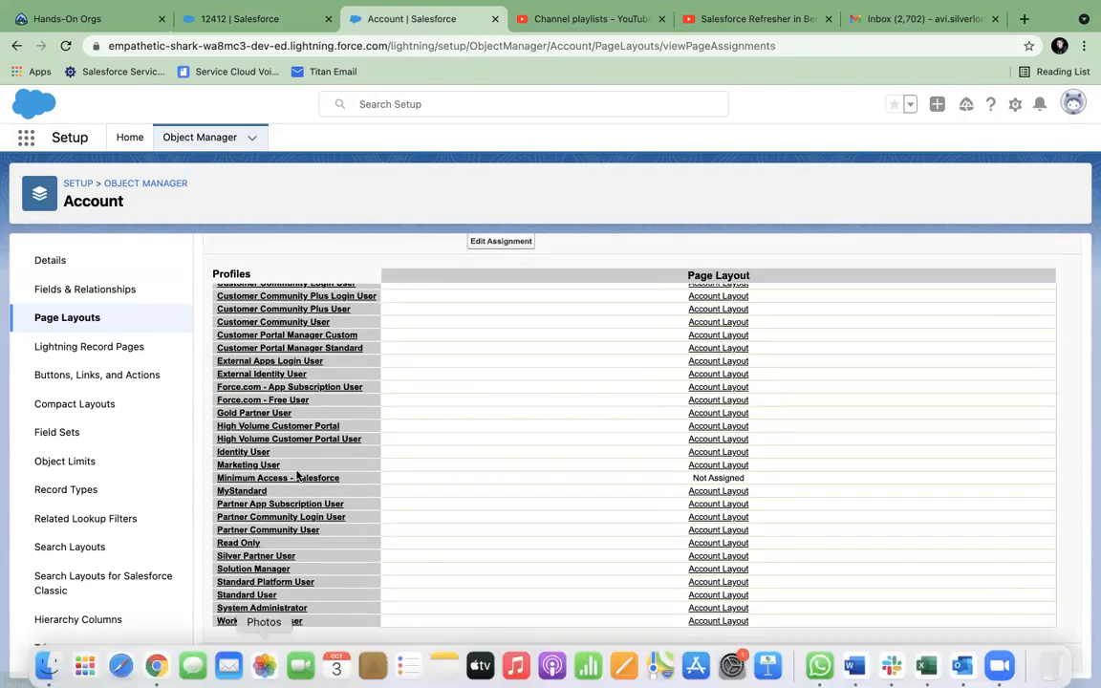
scroll(297, 475, up, 6)
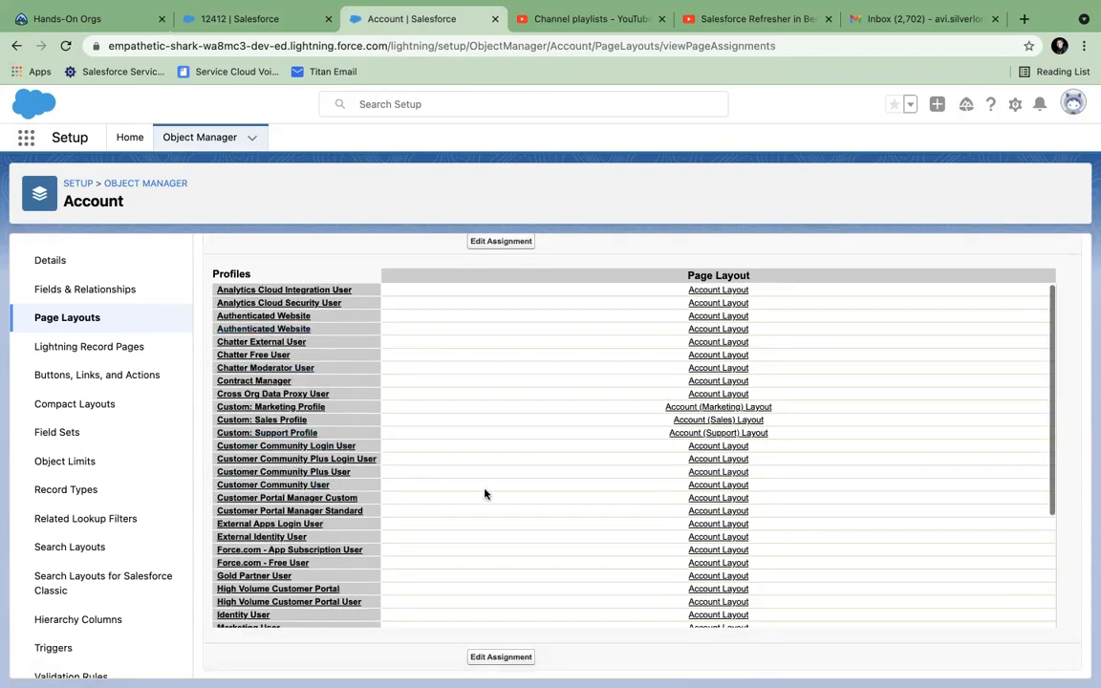
scroll(485, 494, down, 5)
Step: Assign the Account (Support) Layout to the Chatter Free User profile and save the assignment
click(489, 243)
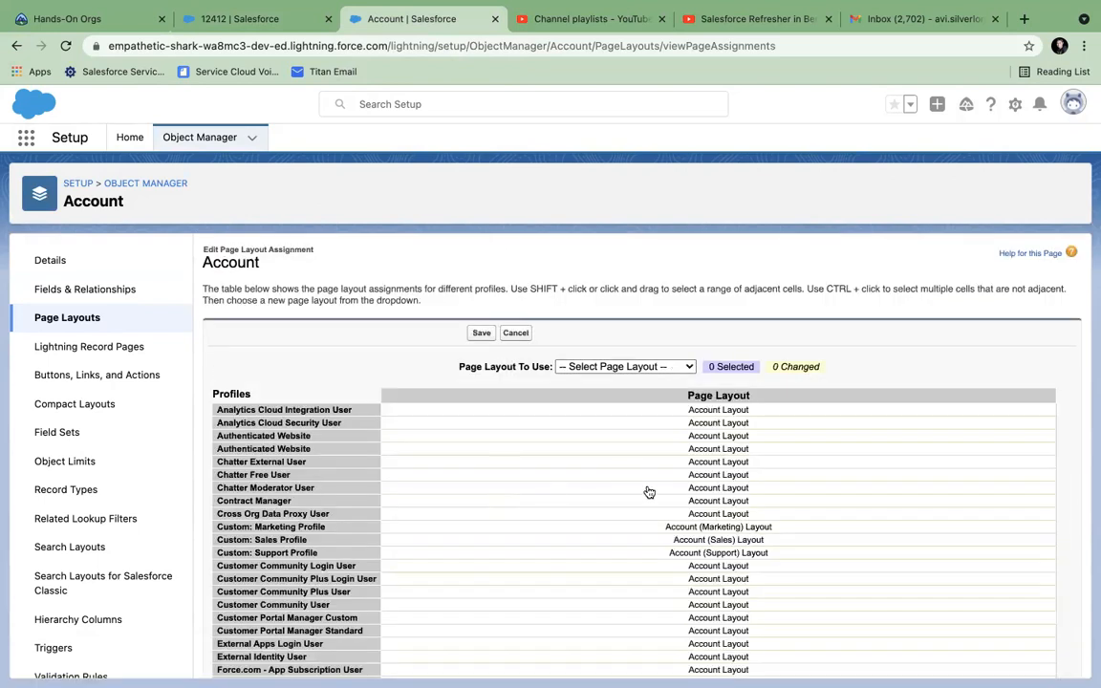
click(619, 474)
click(604, 367)
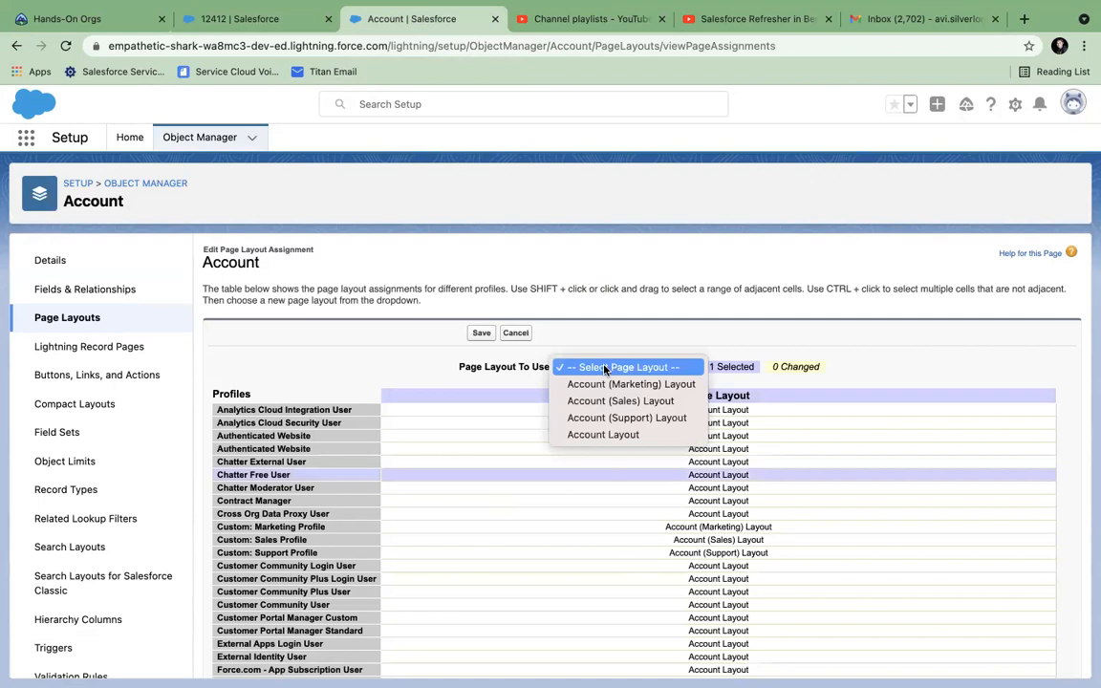
click(603, 423)
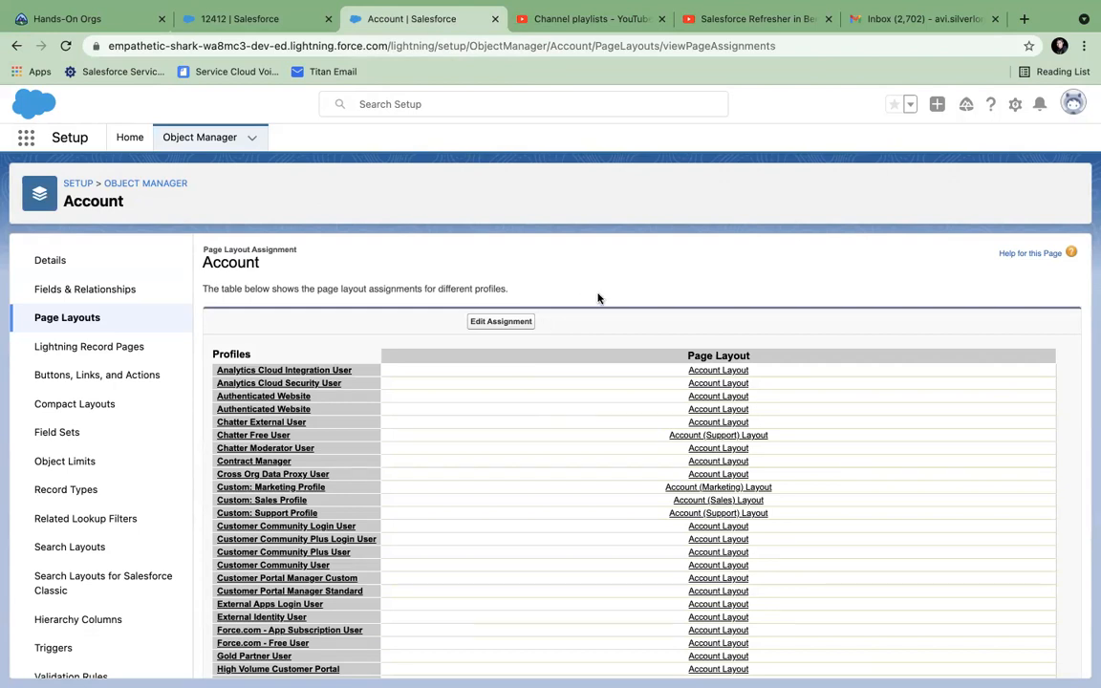
Step: View the Account object's record types and the values of the Type picklist on the open account record
click(67, 315)
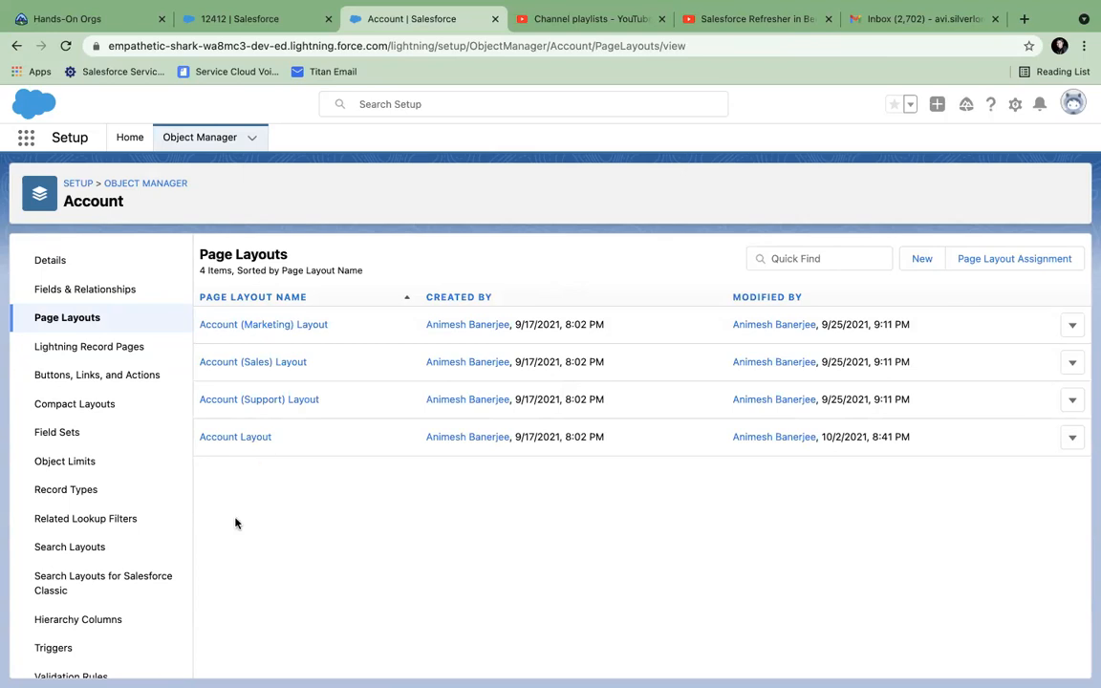
click(79, 494)
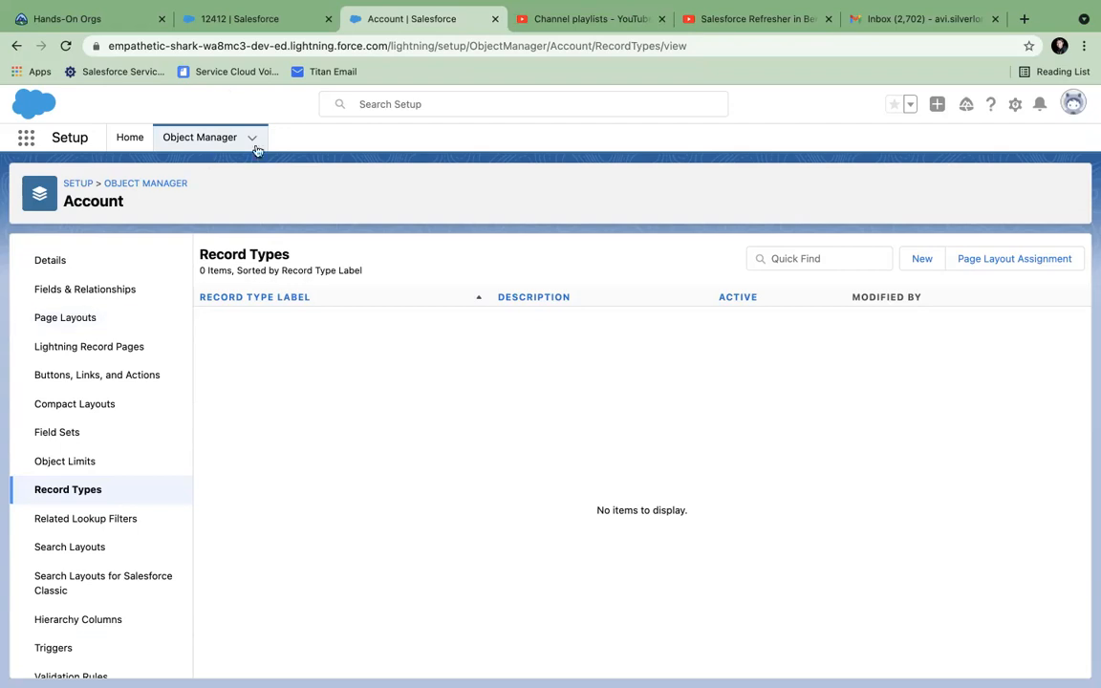
click(259, 18)
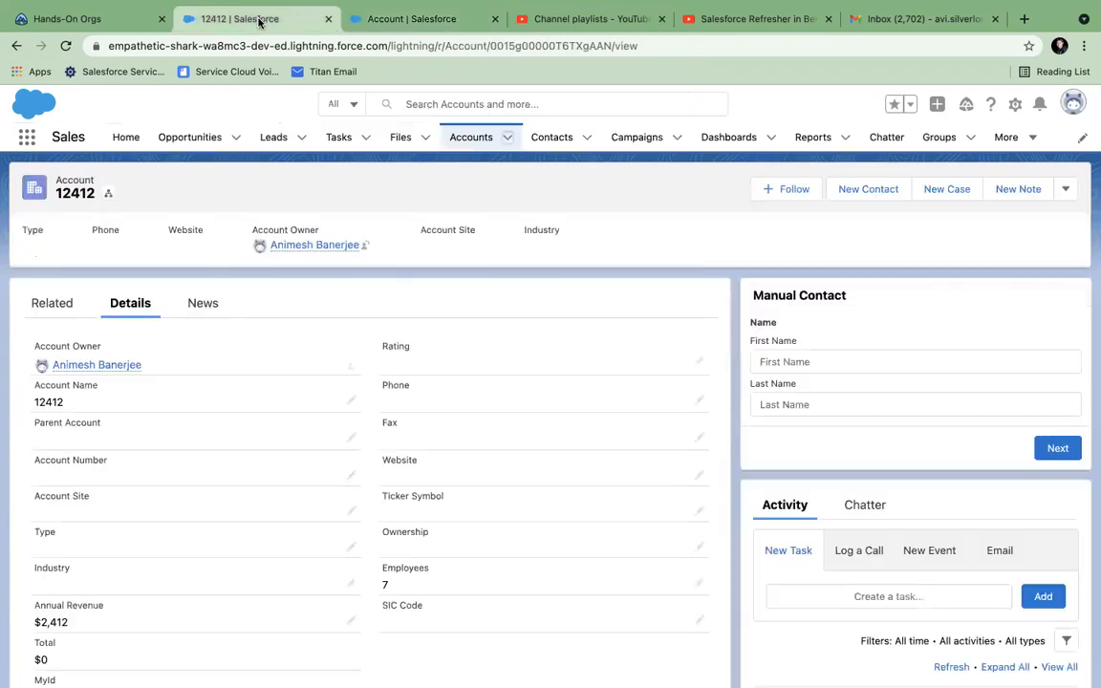
click(351, 548)
click(278, 566)
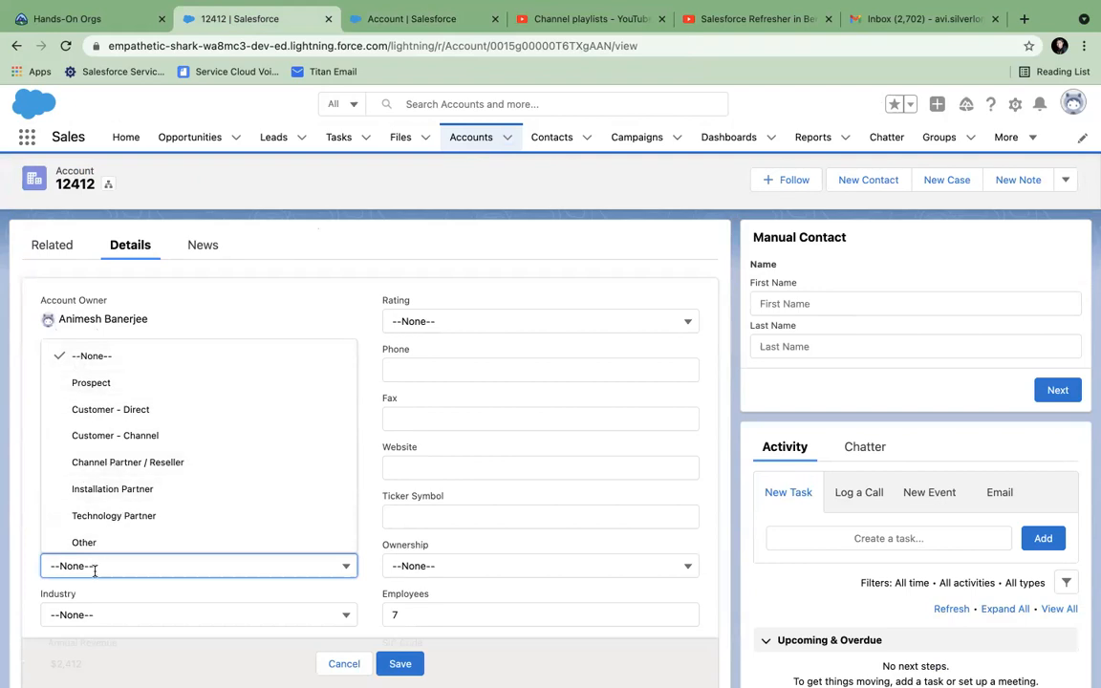
Step: Open the standard Account Number field's definition for editing from the Account object's fields to view its options
click(357, 21)
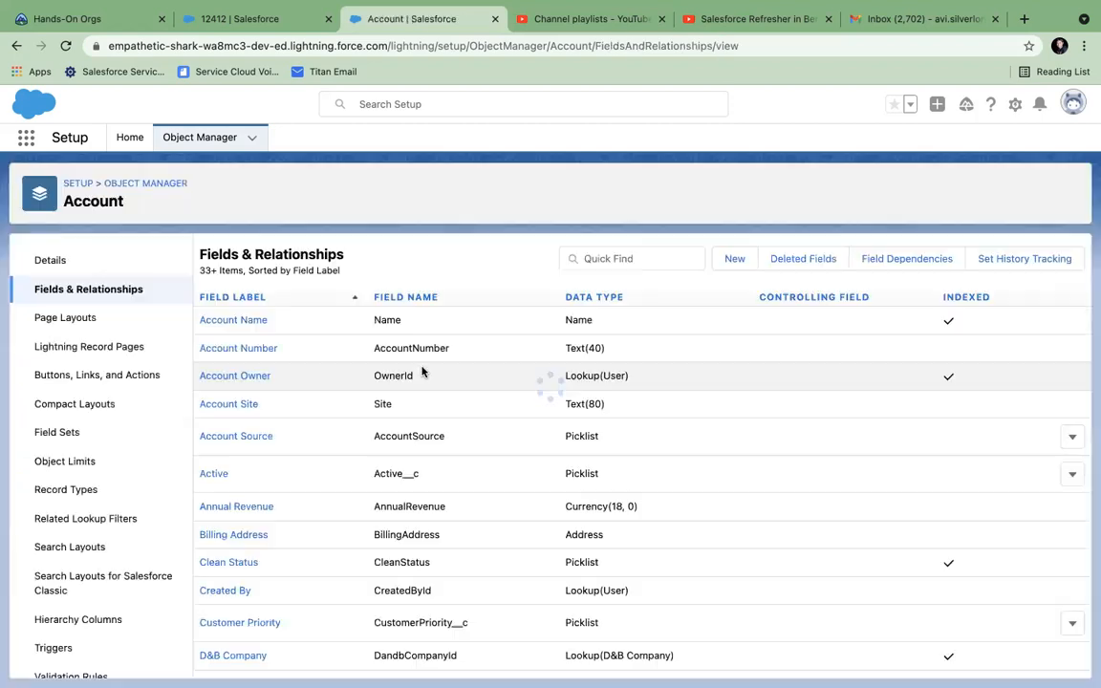
click(221, 351)
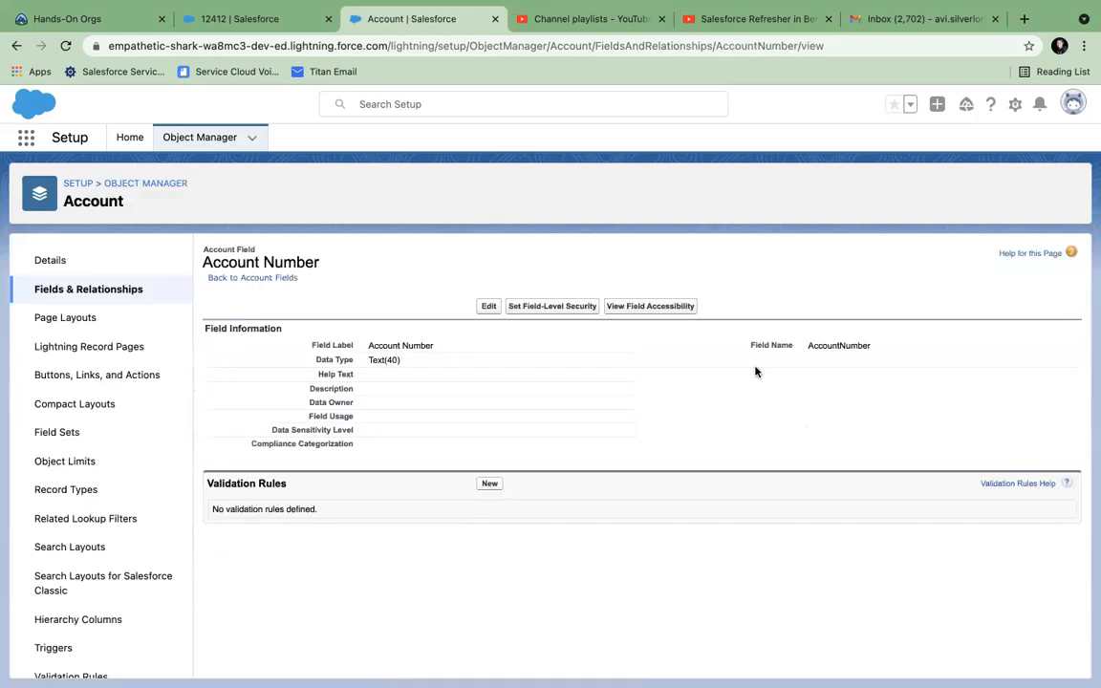
click(488, 307)
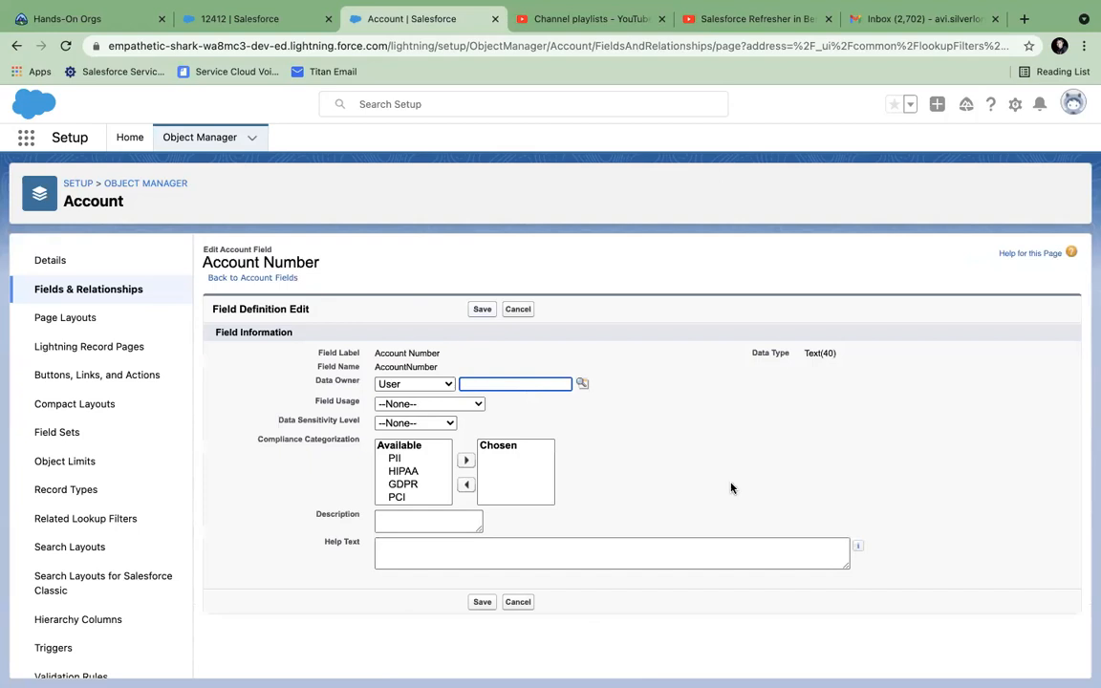
Step: Open the custom Active picklist field for editing from the Account fields and view its Required option
click(57, 288)
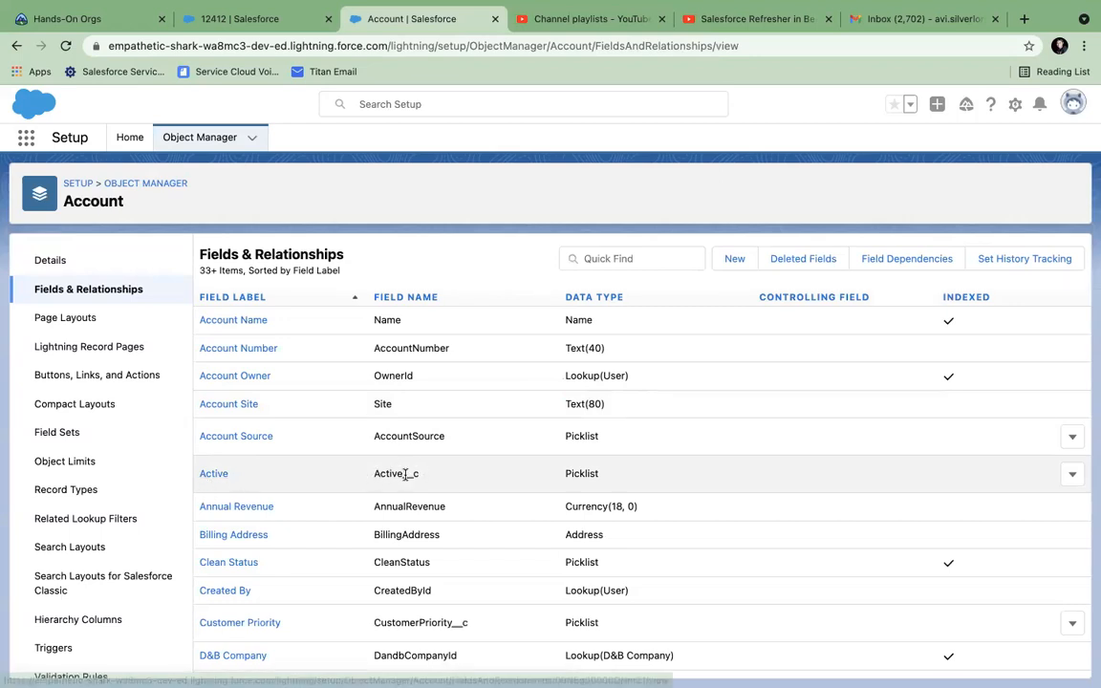
scroll(426, 478, down, 3)
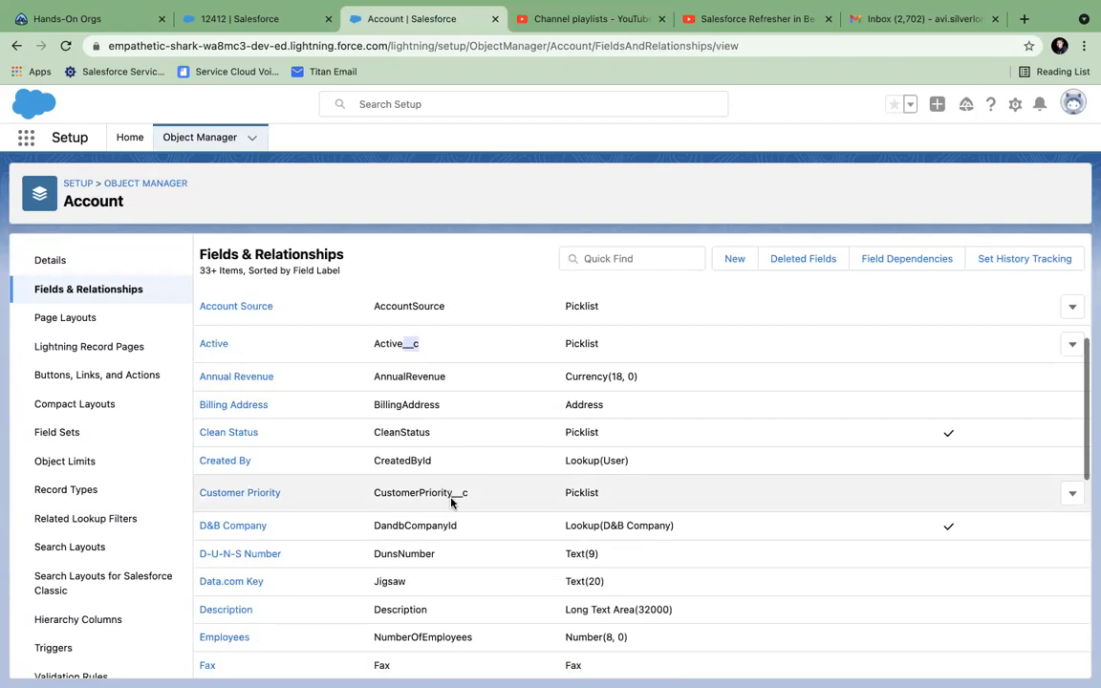
click(214, 347)
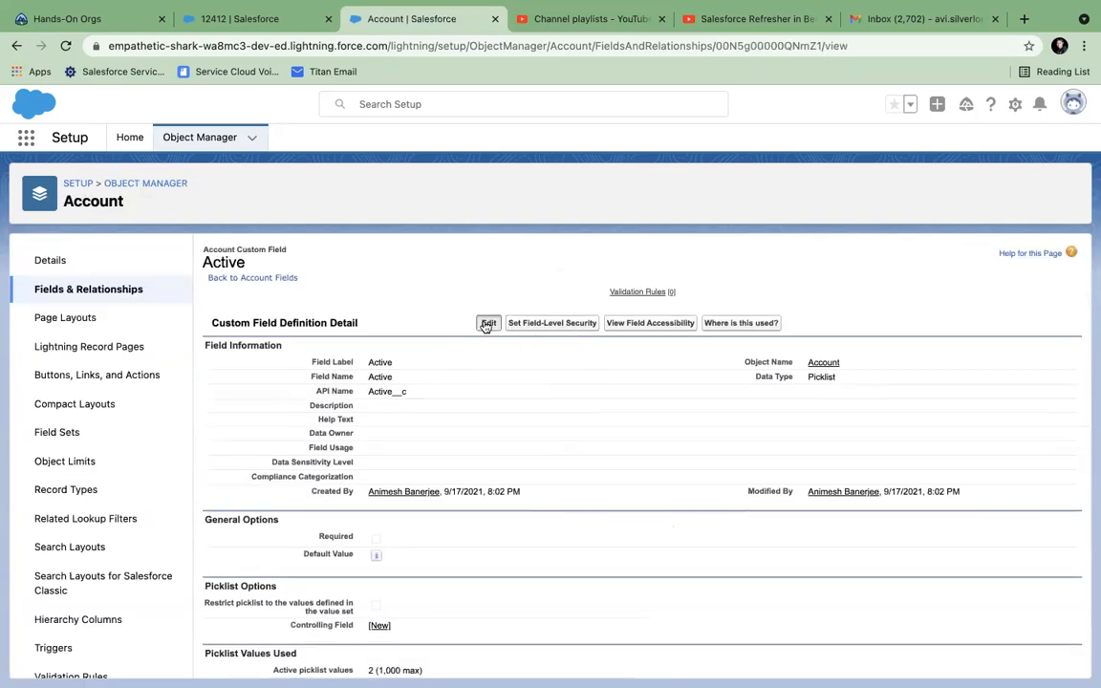
click(489, 323)
scroll(469, 522, down, 2)
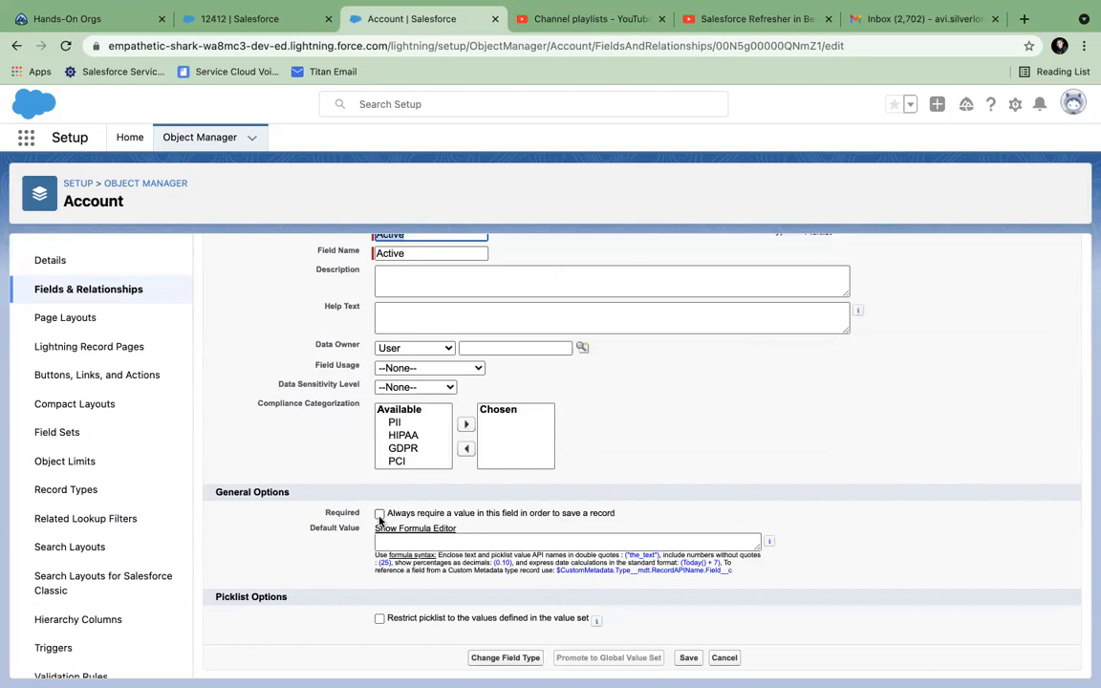
Step: Open the custom MyId field for editing from the Account object's fields and view its Required option
click(78, 289)
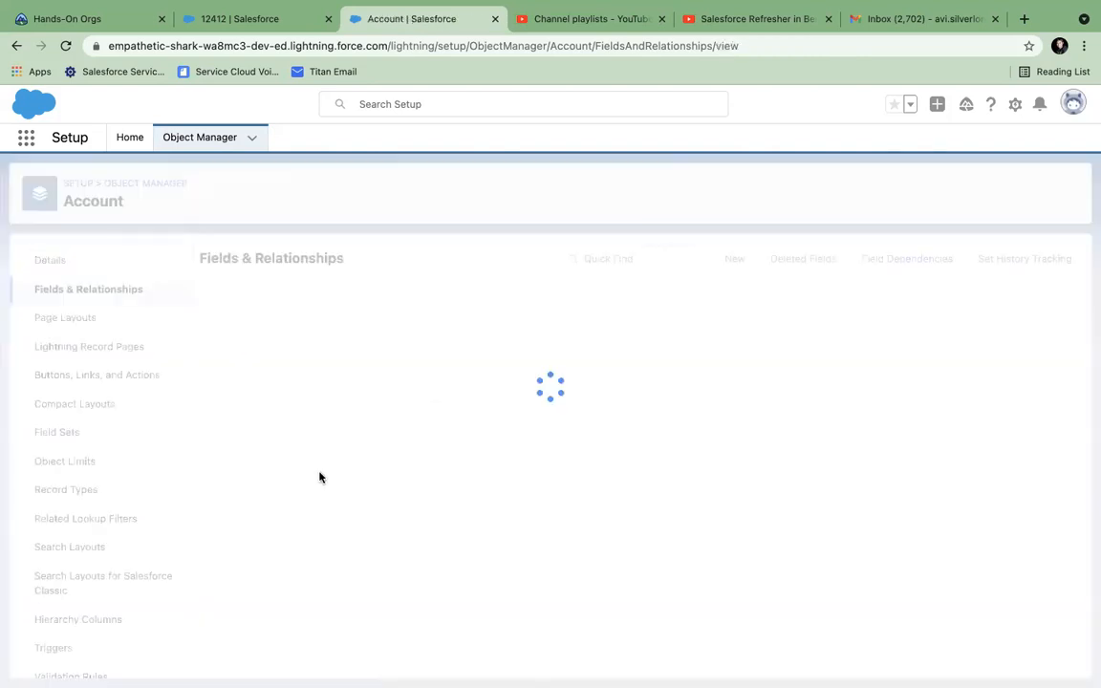
scroll(363, 545, down, 10)
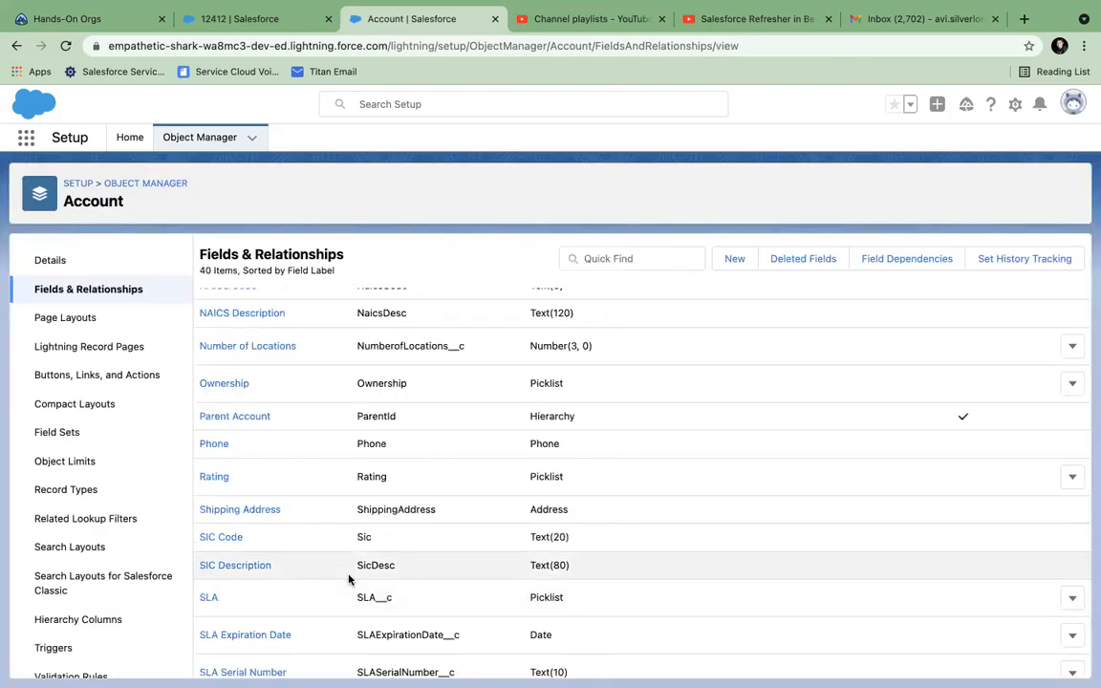
scroll(348, 578, up, 5)
scroll(349, 578, down, 1)
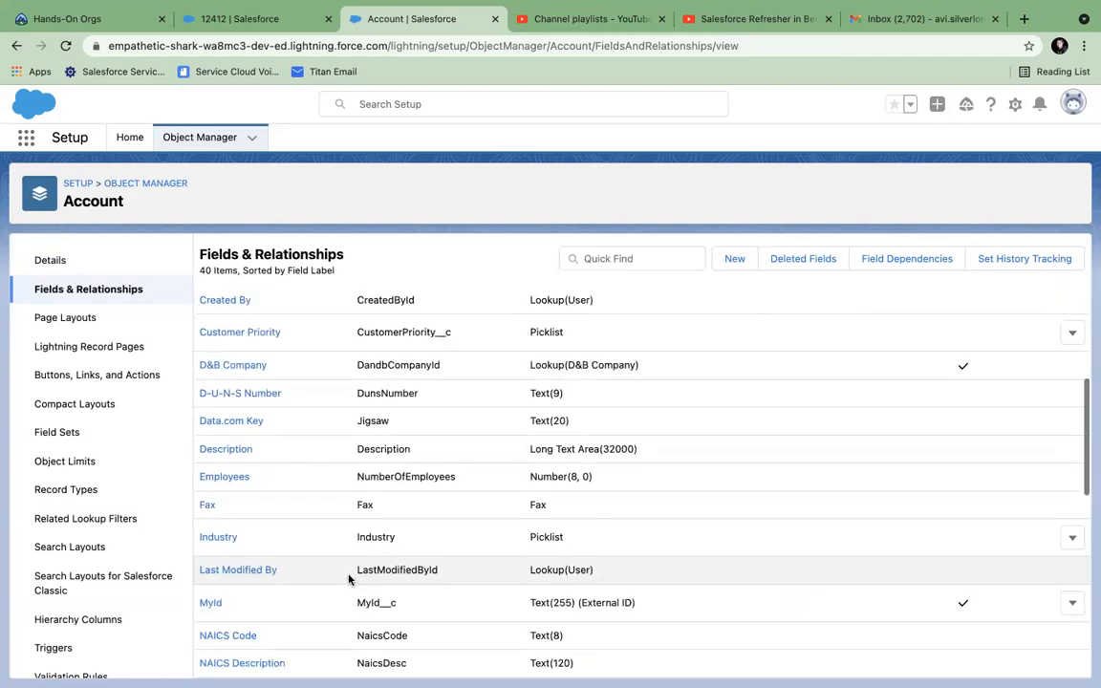
scroll(349, 578, down, 7)
scroll(349, 578, up, 3)
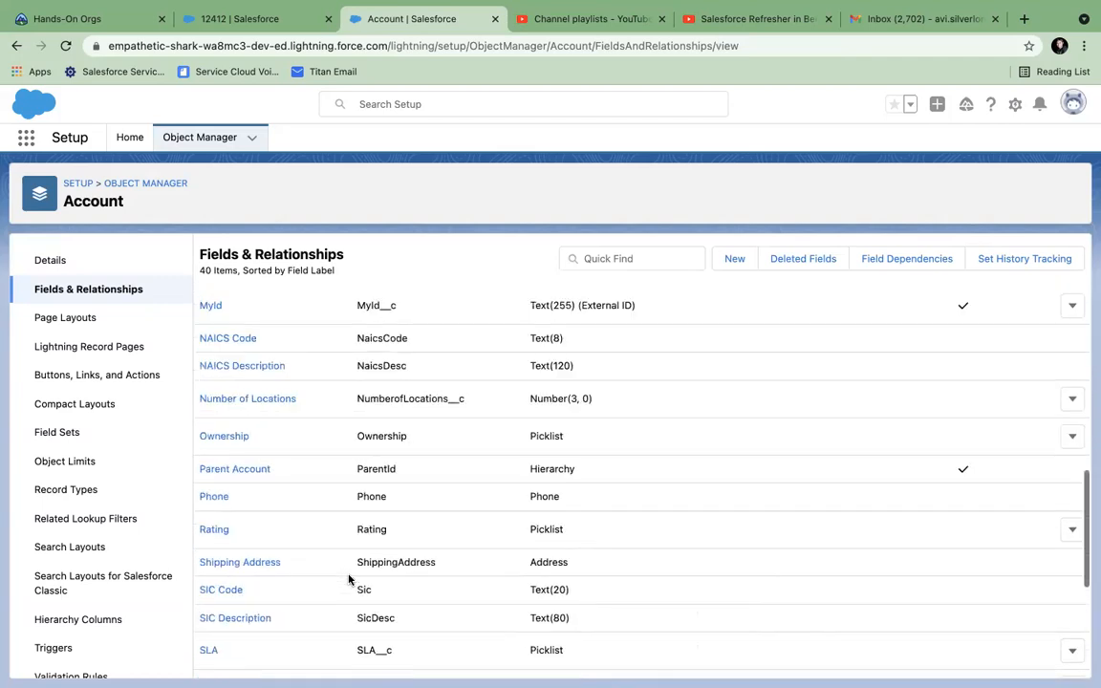
scroll(349, 579, up, 3)
click(212, 568)
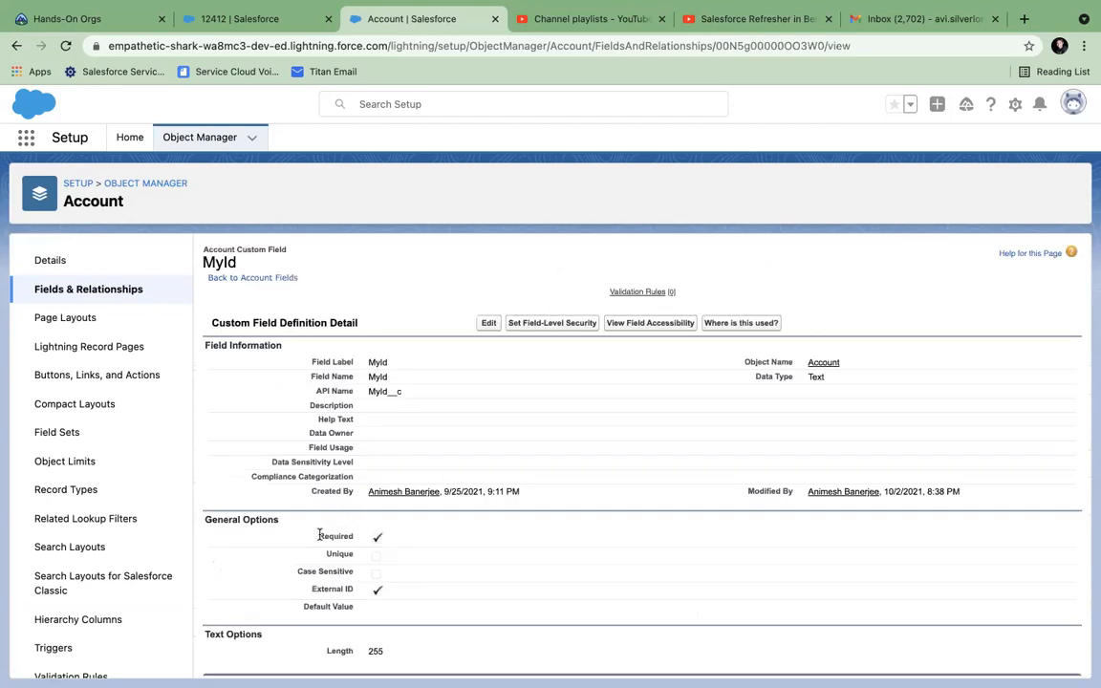
click(489, 323)
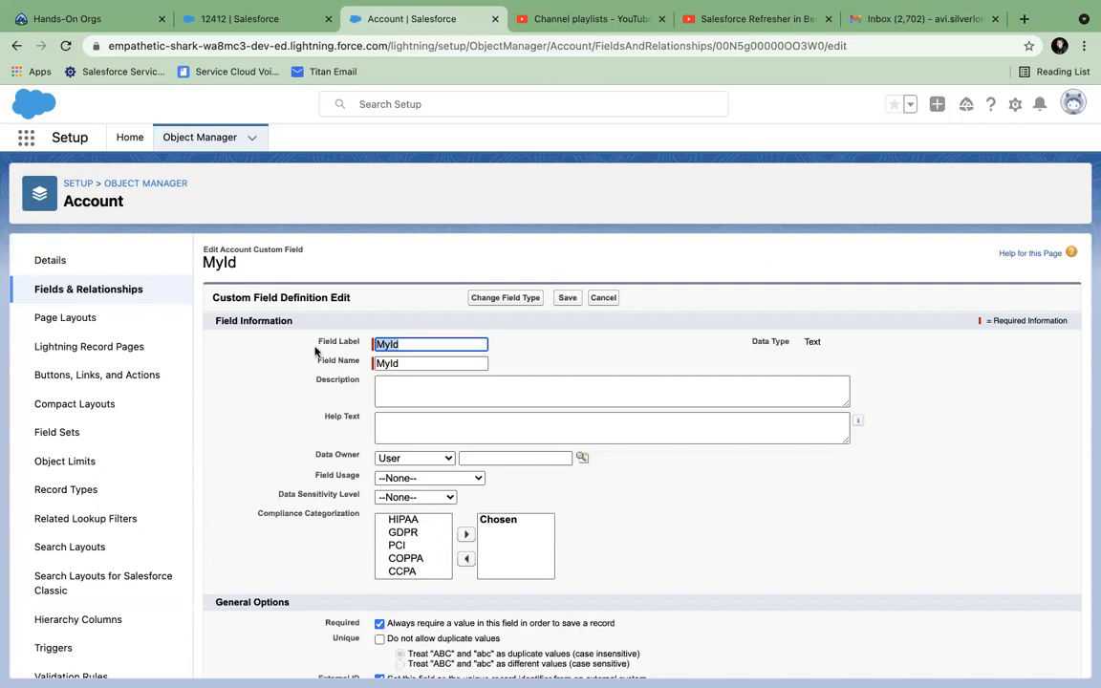
Step: Start a new account record and try to save it with all fields left empty
click(277, 32)
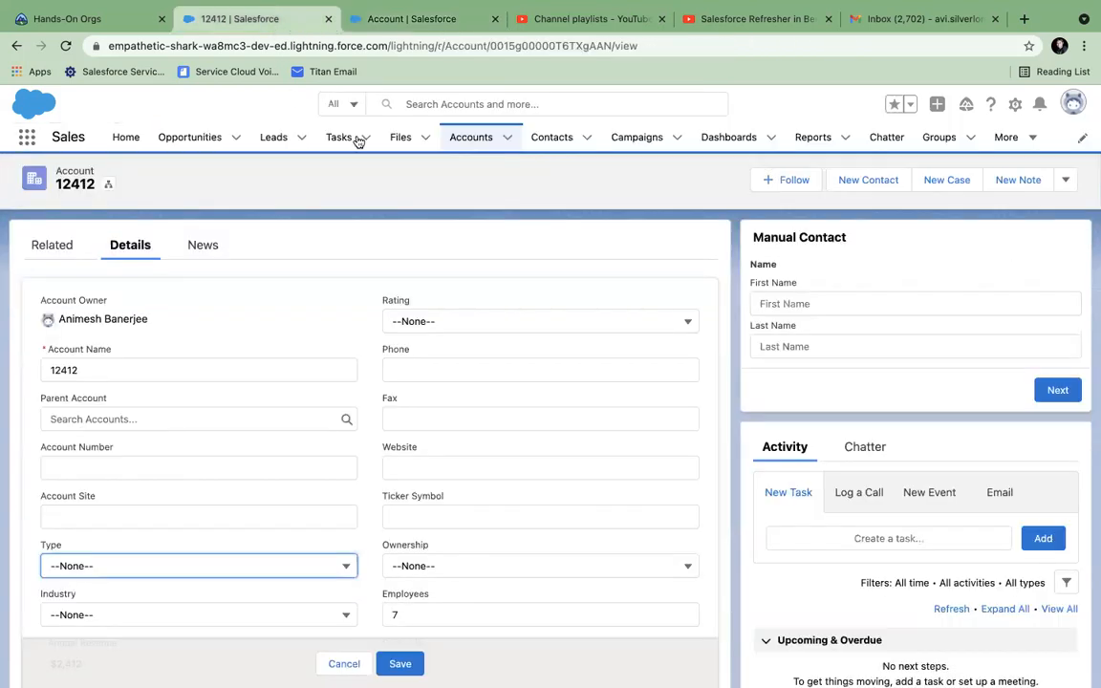
click(464, 138)
click(507, 138)
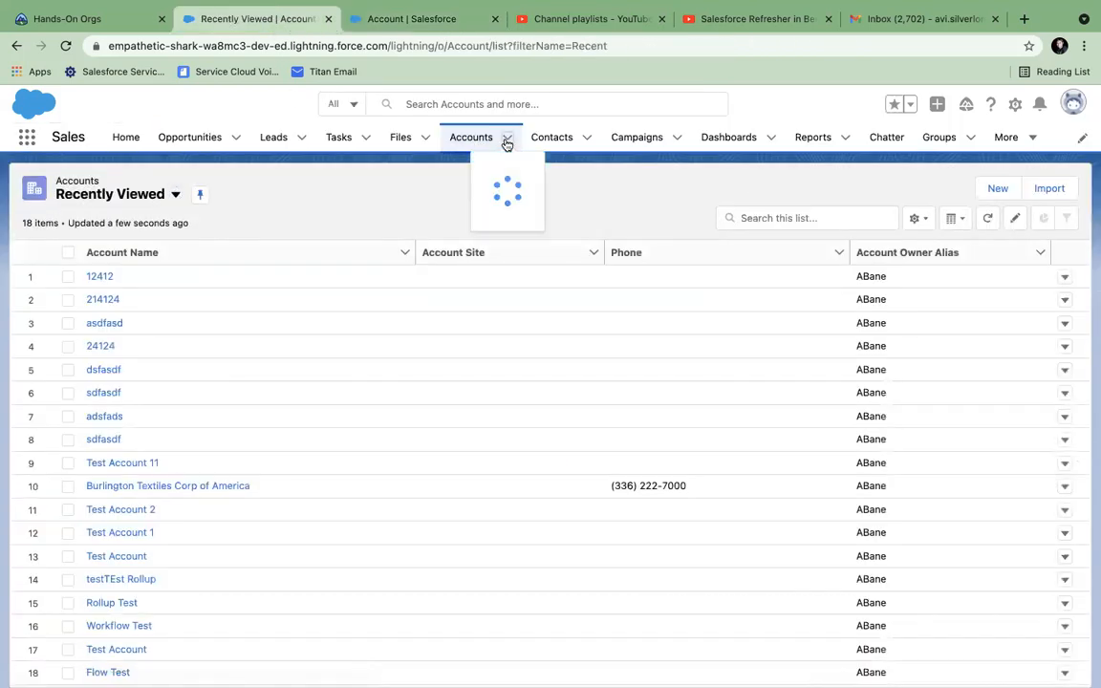
click(486, 173)
scroll(494, 382, down, 2)
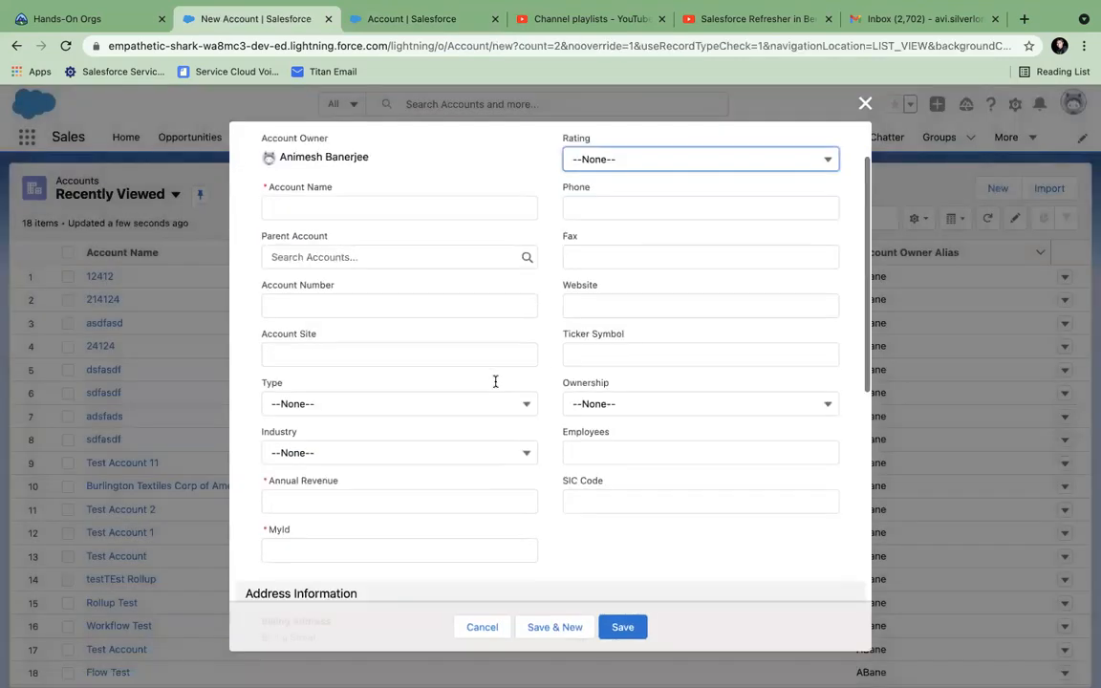
click(265, 526)
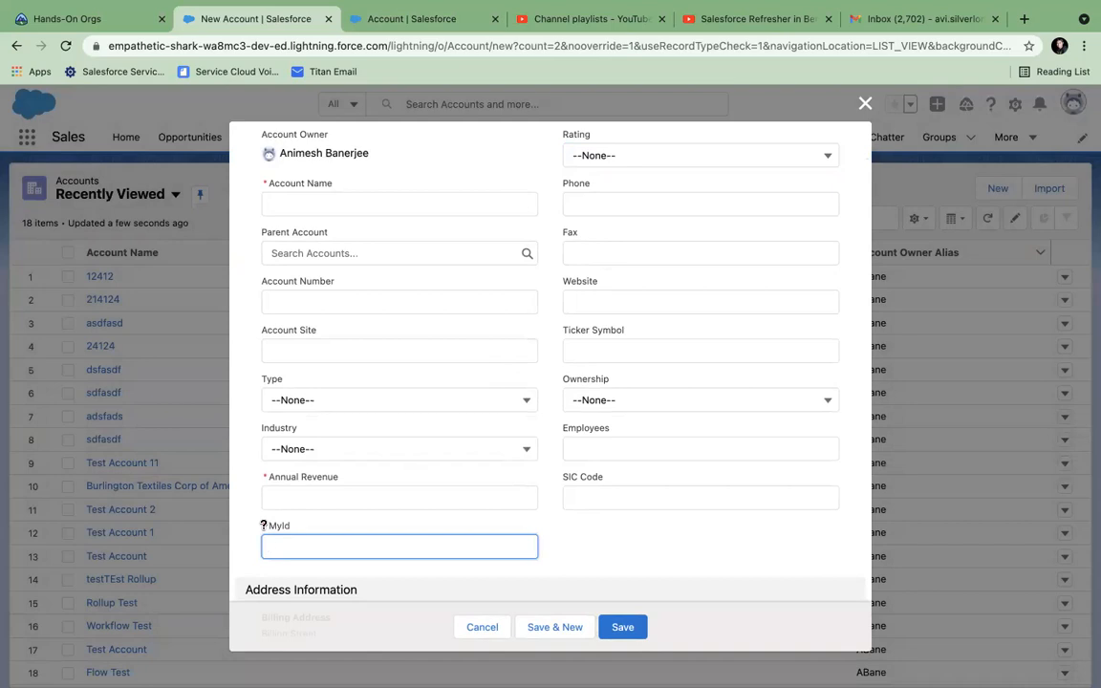
click(623, 627)
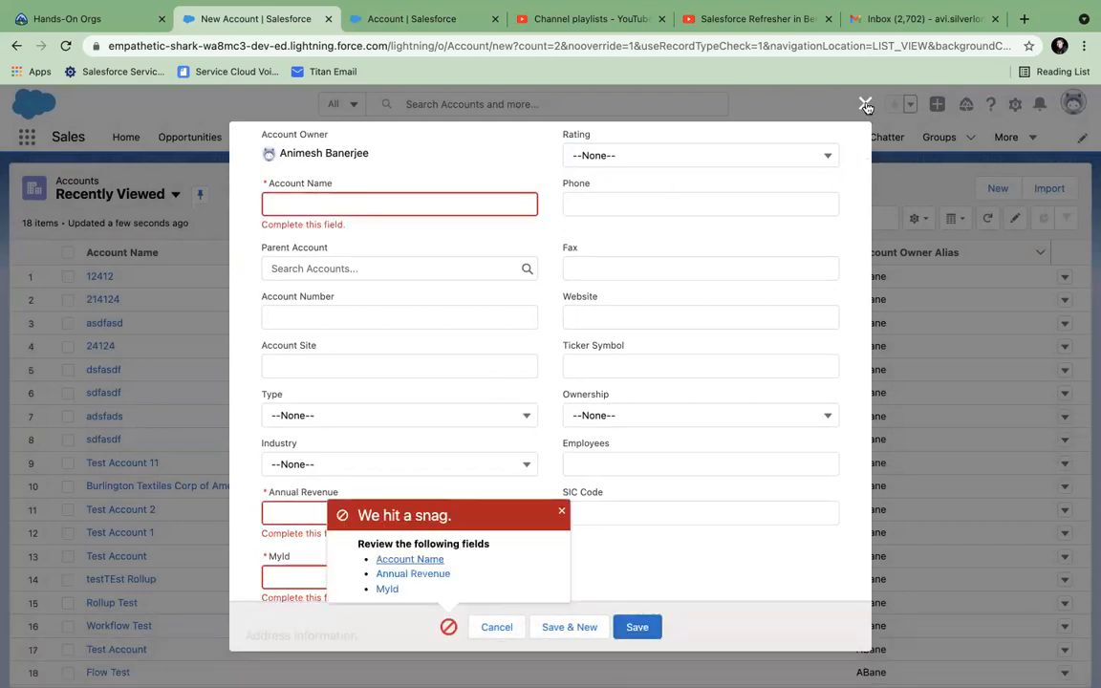
Step: Dismiss the error summary, review the Account Name and Account Number fields, and close the new account form without saving
click(292, 204)
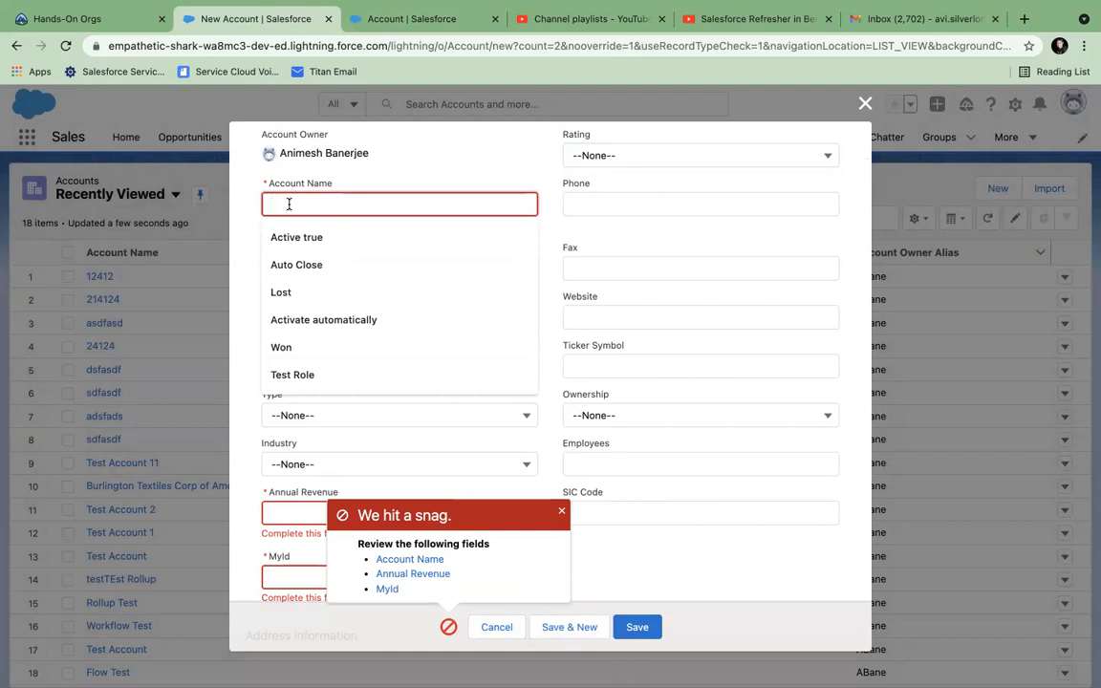
click(562, 512)
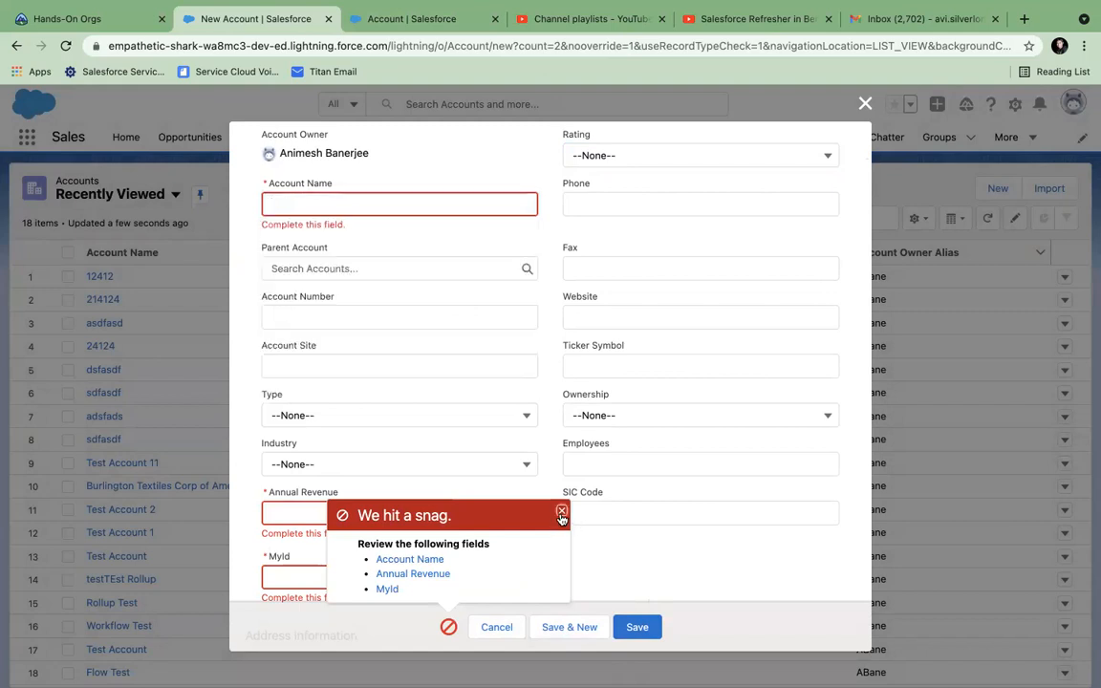
click(562, 514)
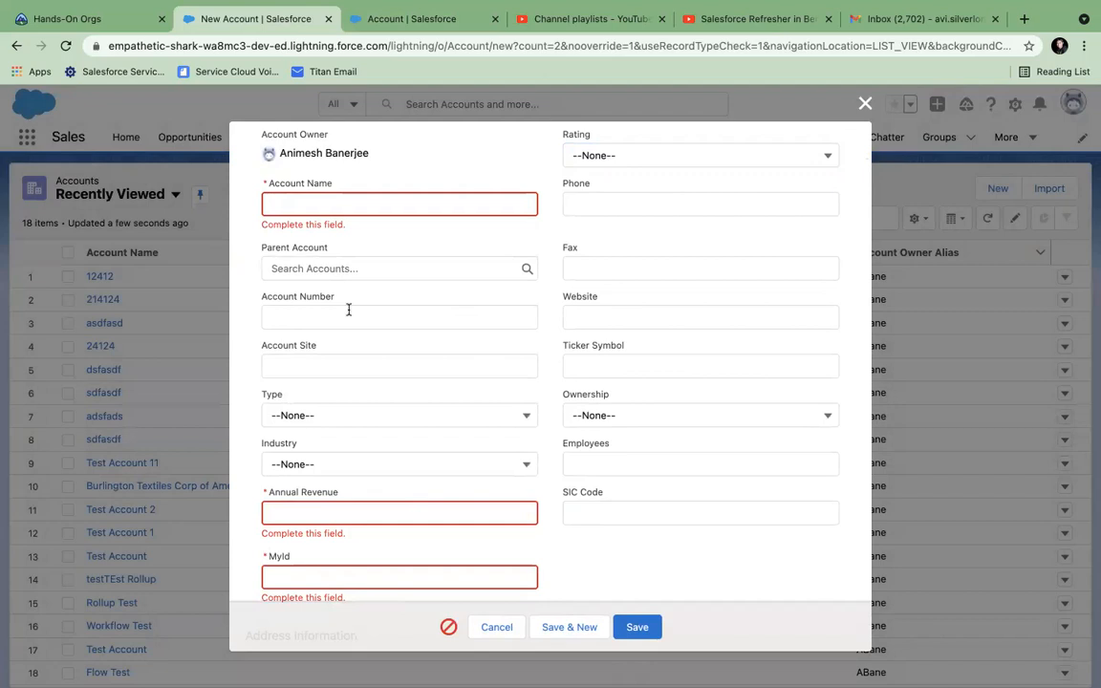
click(299, 317)
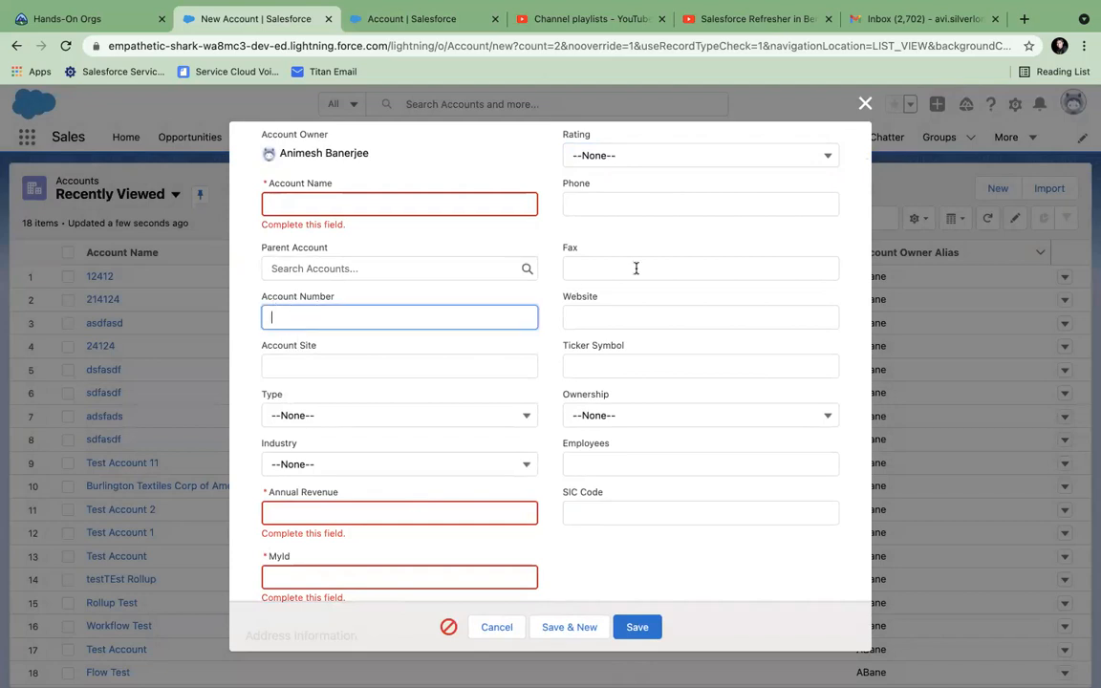
click(865, 103)
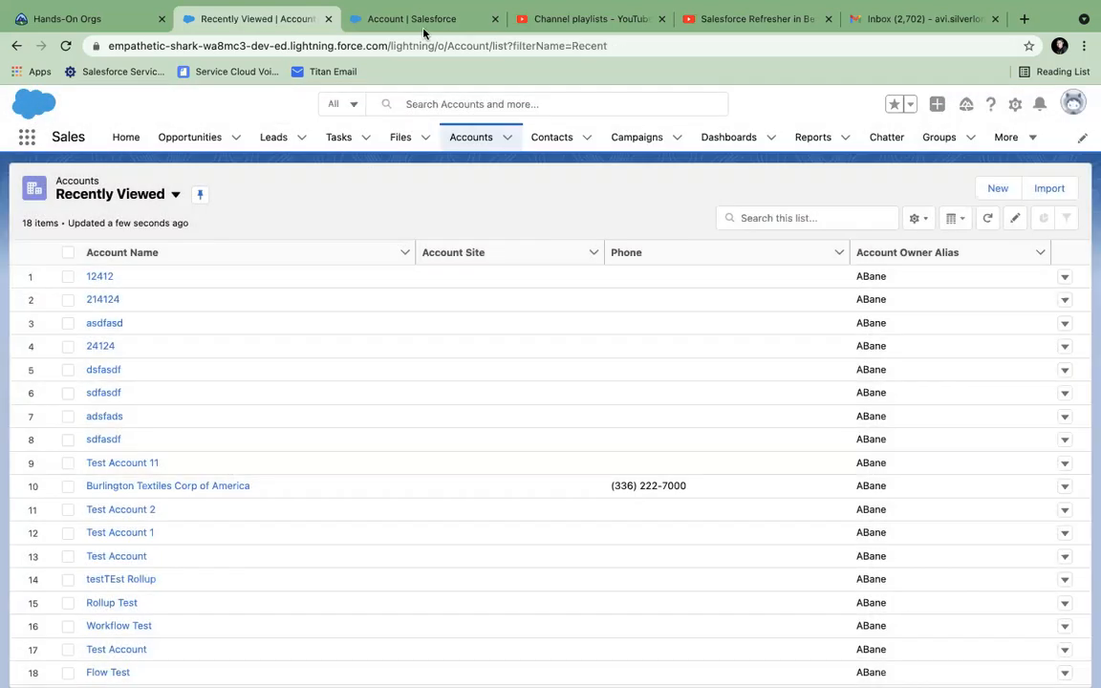
Step: Leave the MyId field edit without saving and open the Account page layout containing the MyId field in the layout editor
click(407, 19)
click(599, 299)
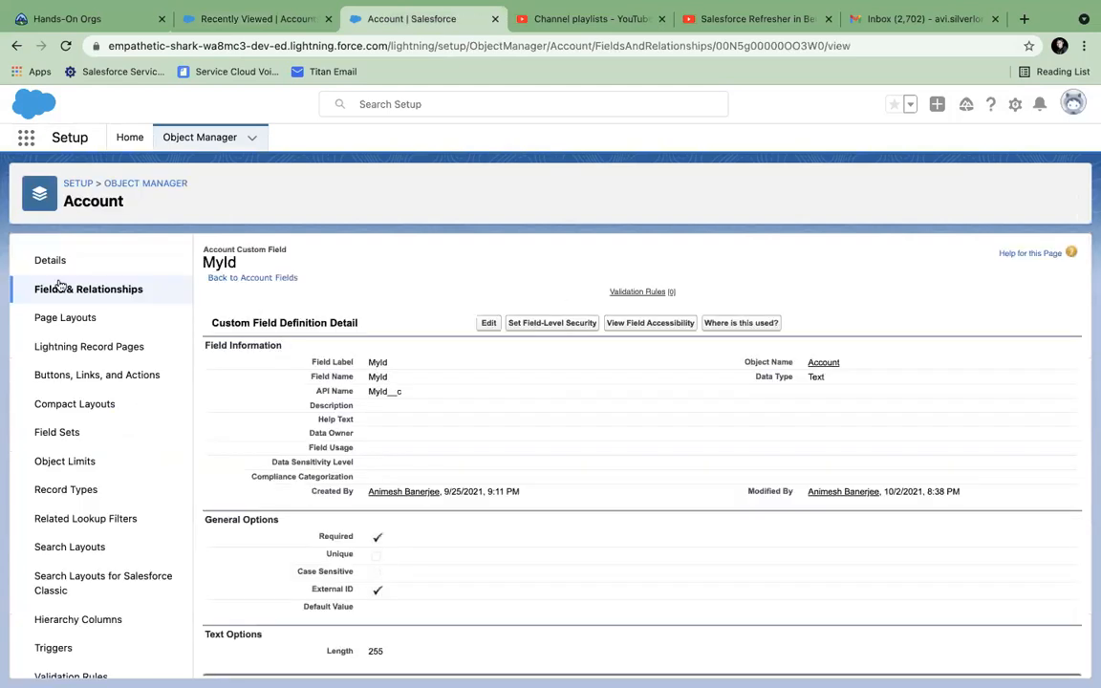
click(62, 317)
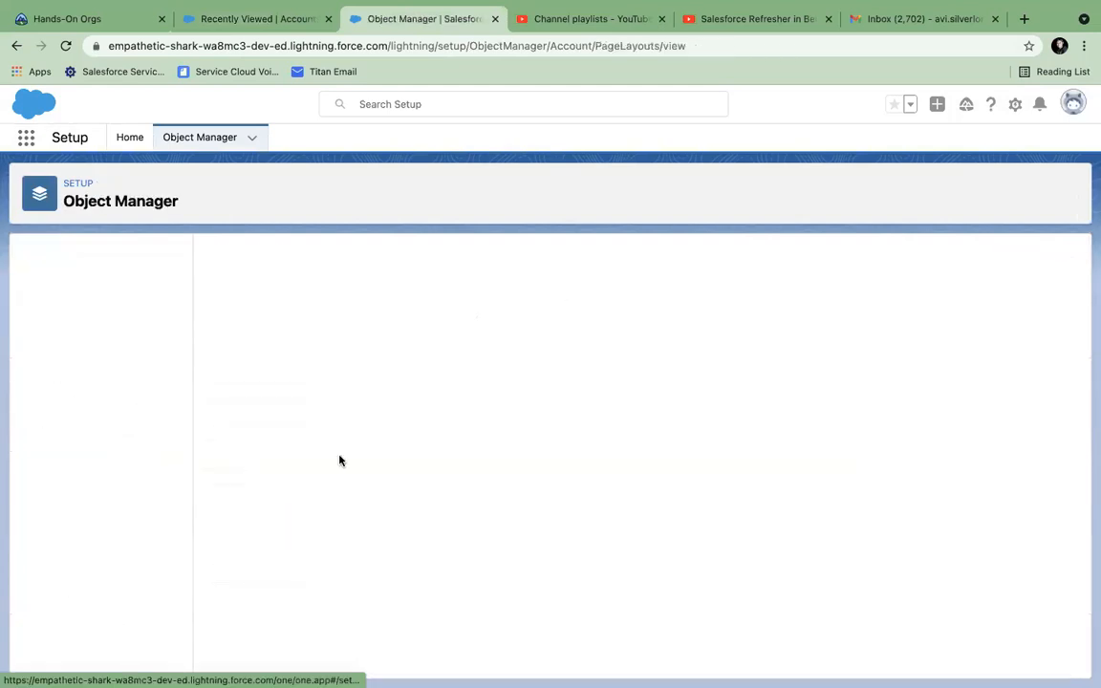
click(244, 438)
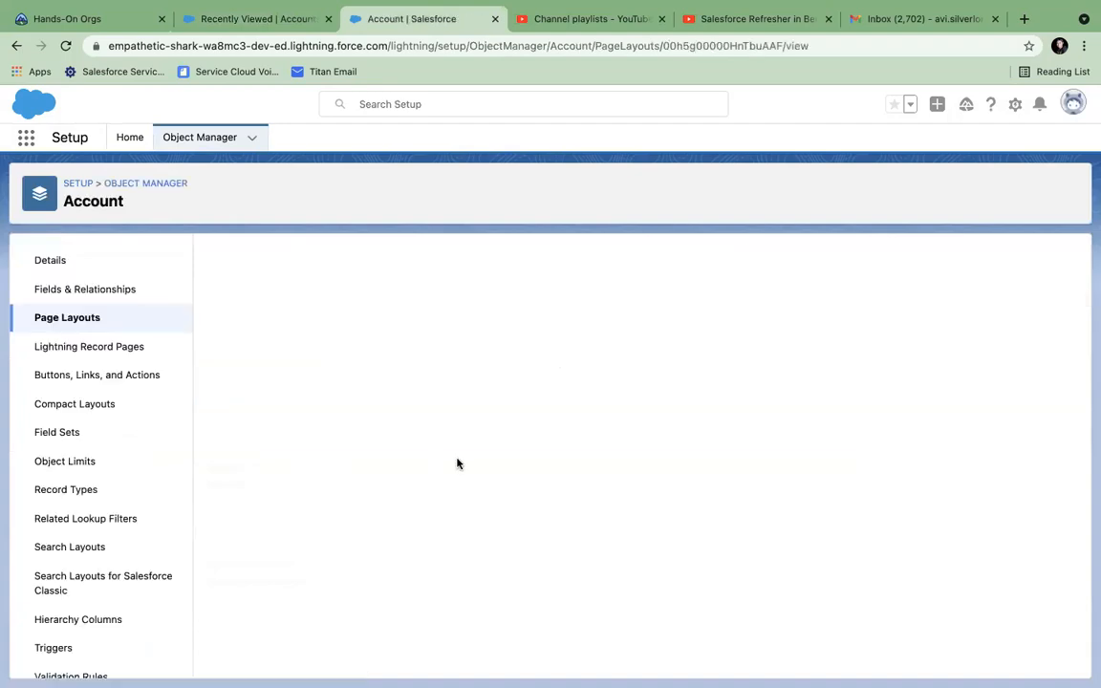
scroll(457, 457, down, 1)
scroll(458, 455, down, 5)
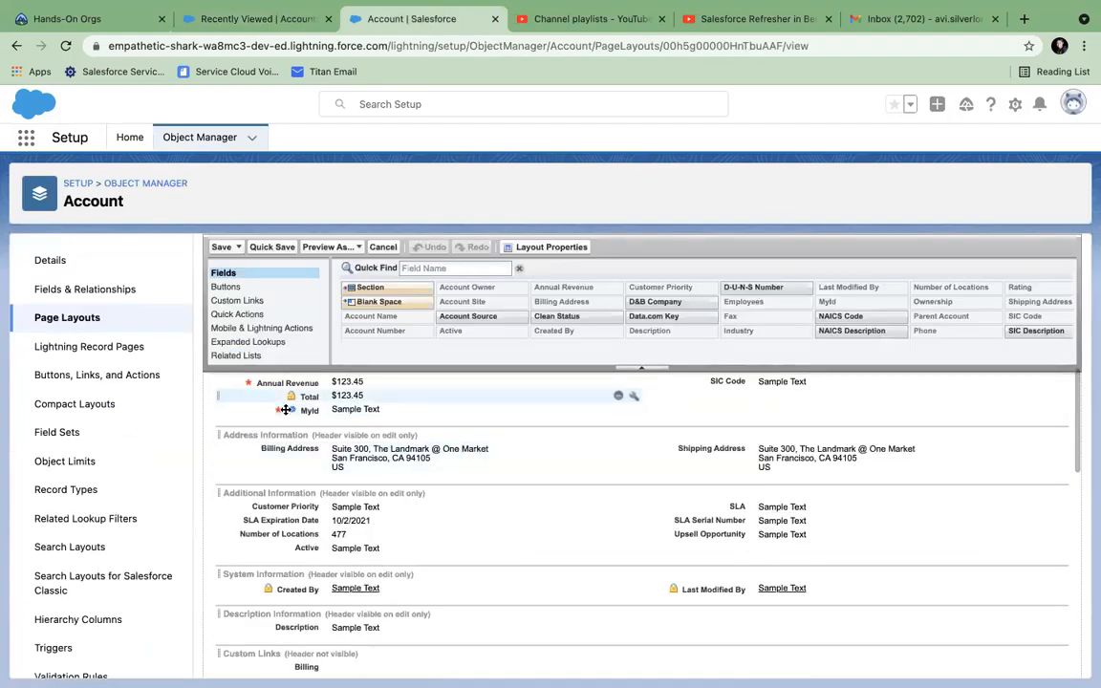
scroll(289, 418, up, 3)
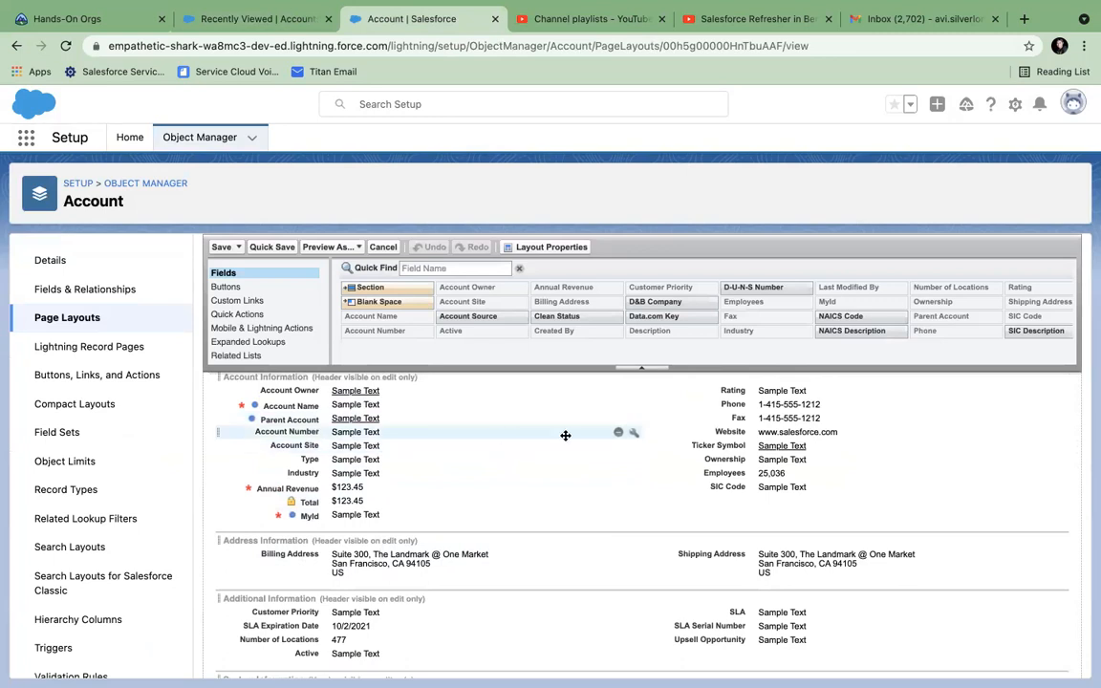
Step: Make the Account Number field required on the page layout and save the layout
click(630, 433)
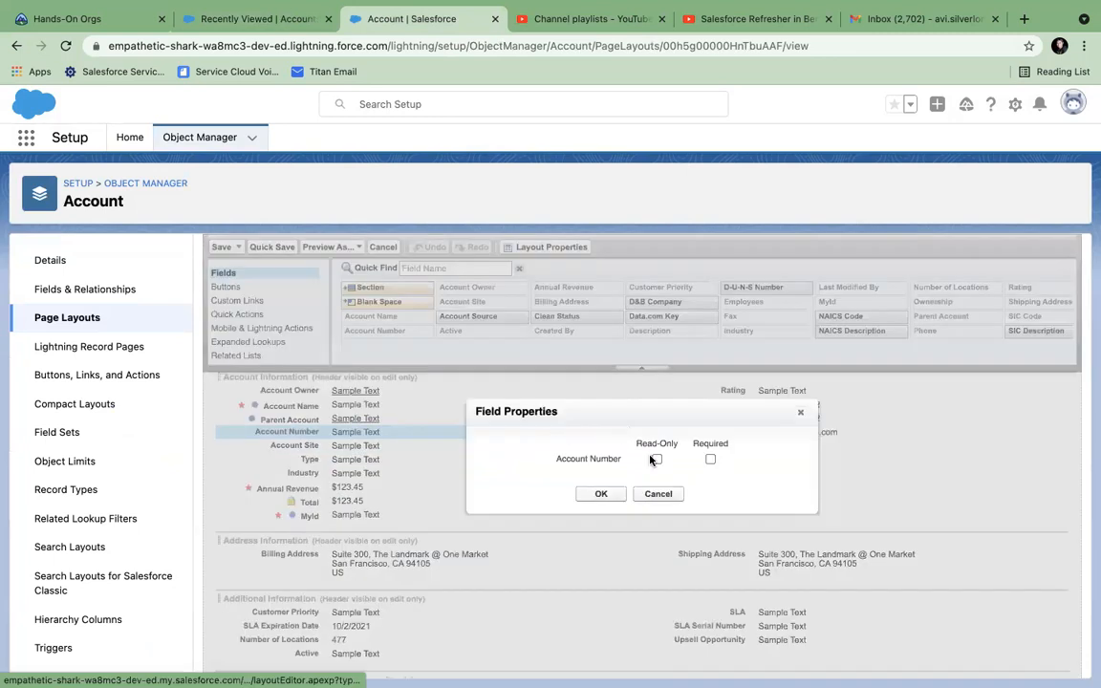
click(710, 459)
click(601, 494)
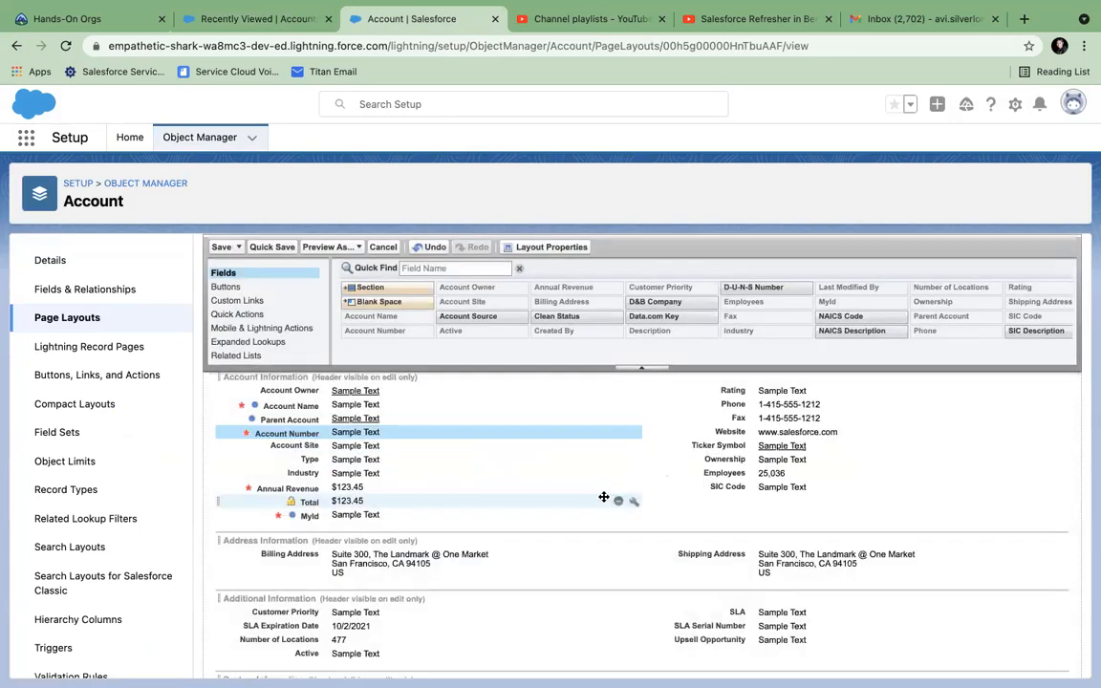
click(221, 247)
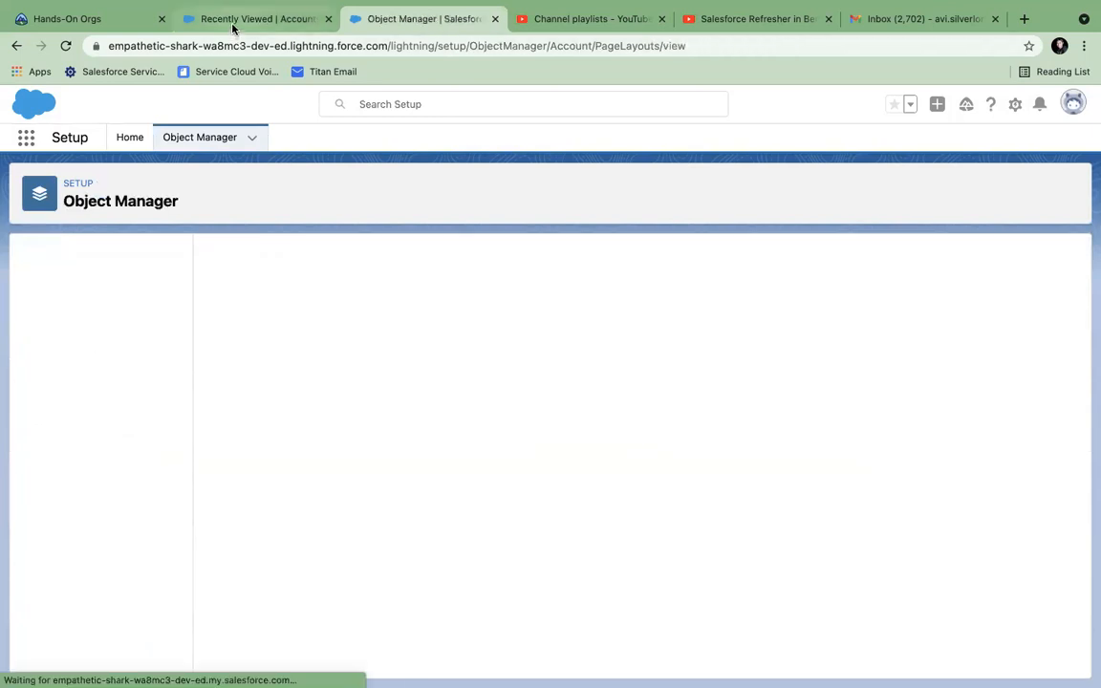
Step: Reload the Accounts list and open a new account form to check the Account Number field's required marker
click(232, 27)
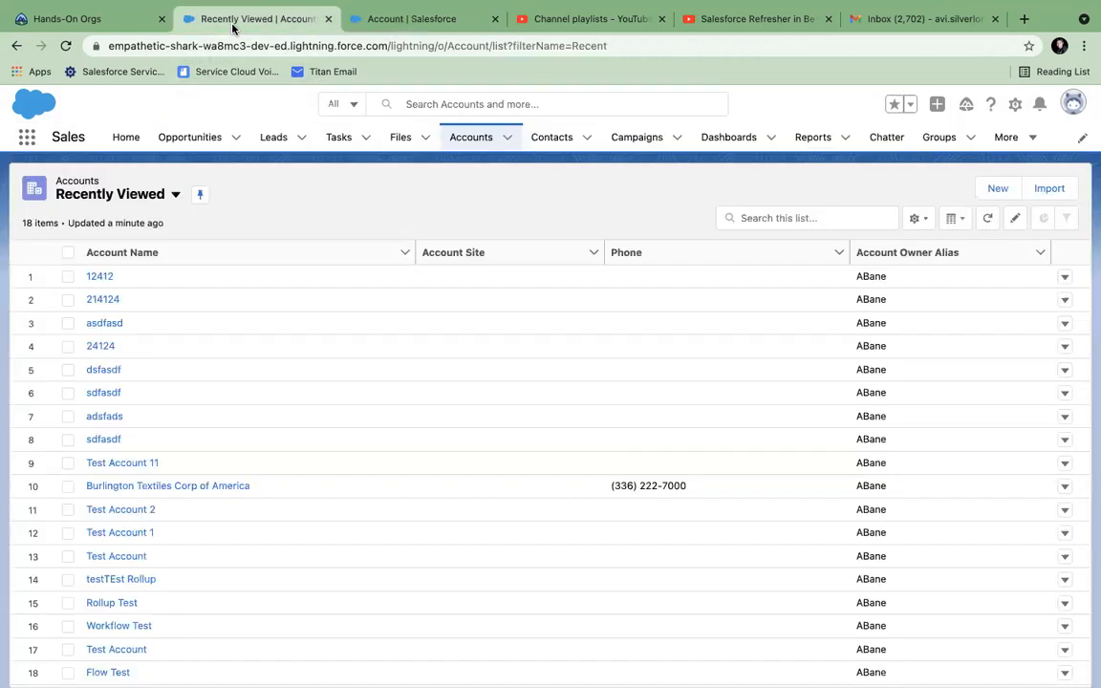
click(499, 142)
click(495, 166)
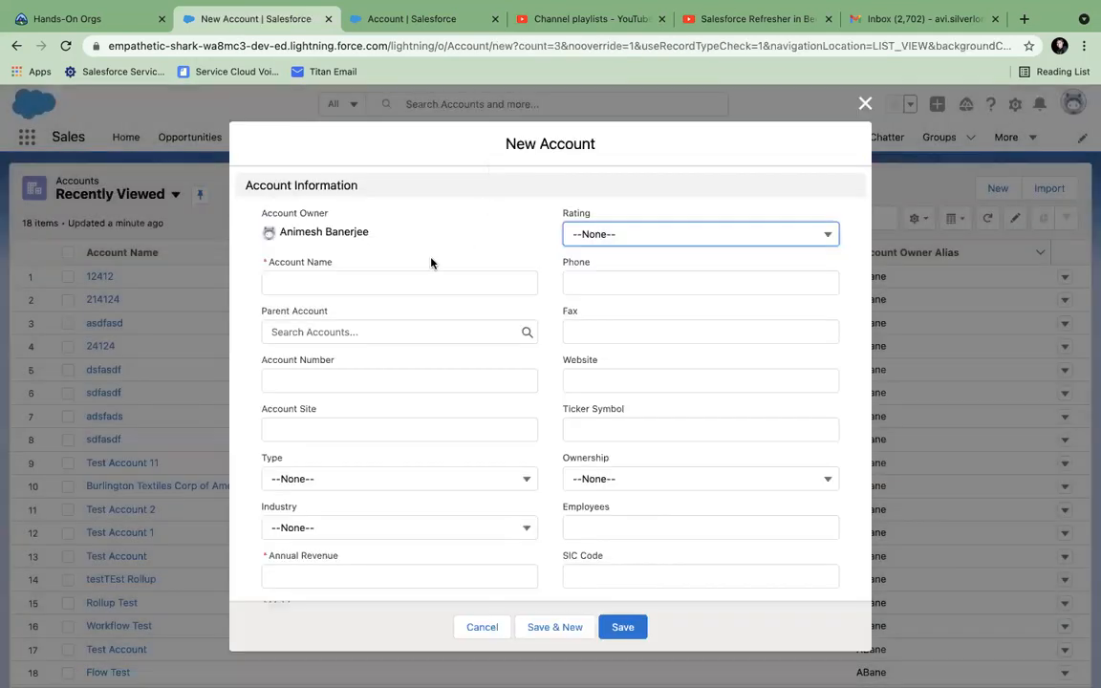
click(866, 109)
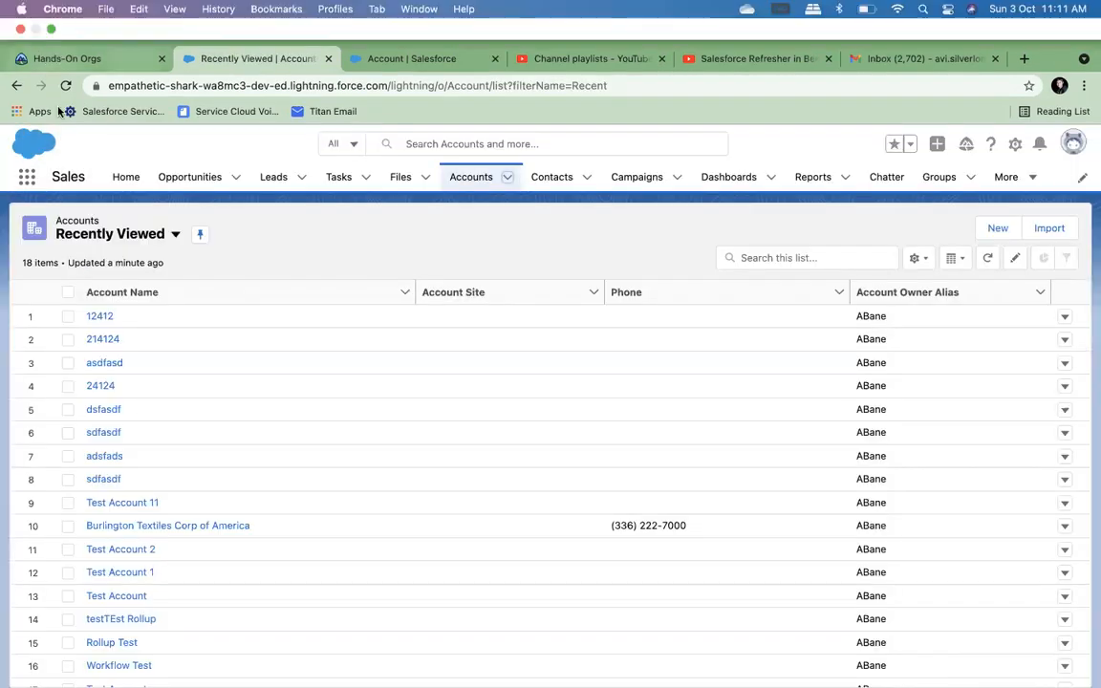
click(66, 85)
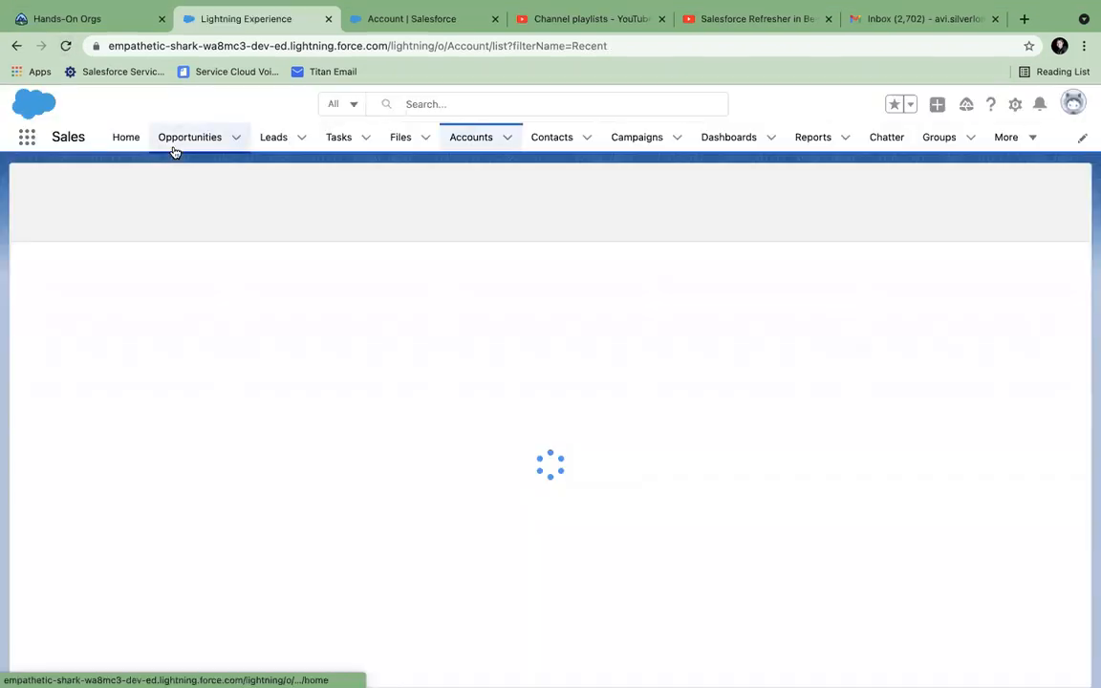
click(506, 139)
click(467, 168)
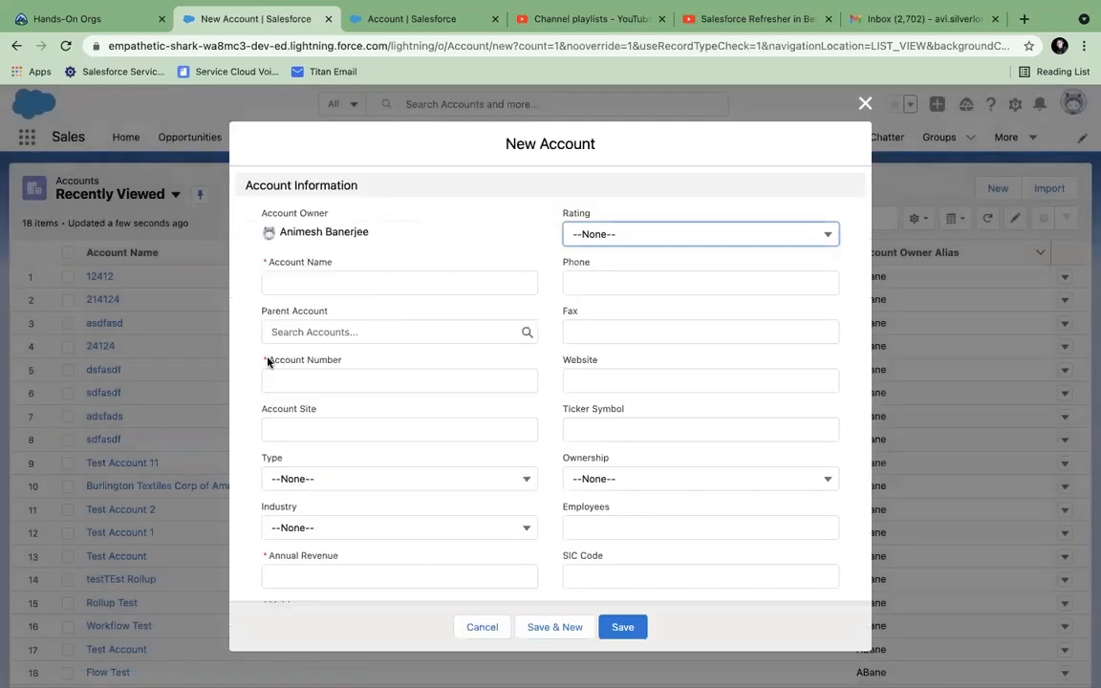
Step: Try to save the empty new account, dismiss the error summary, and examine the required Account Number and MyId fields
click(639, 629)
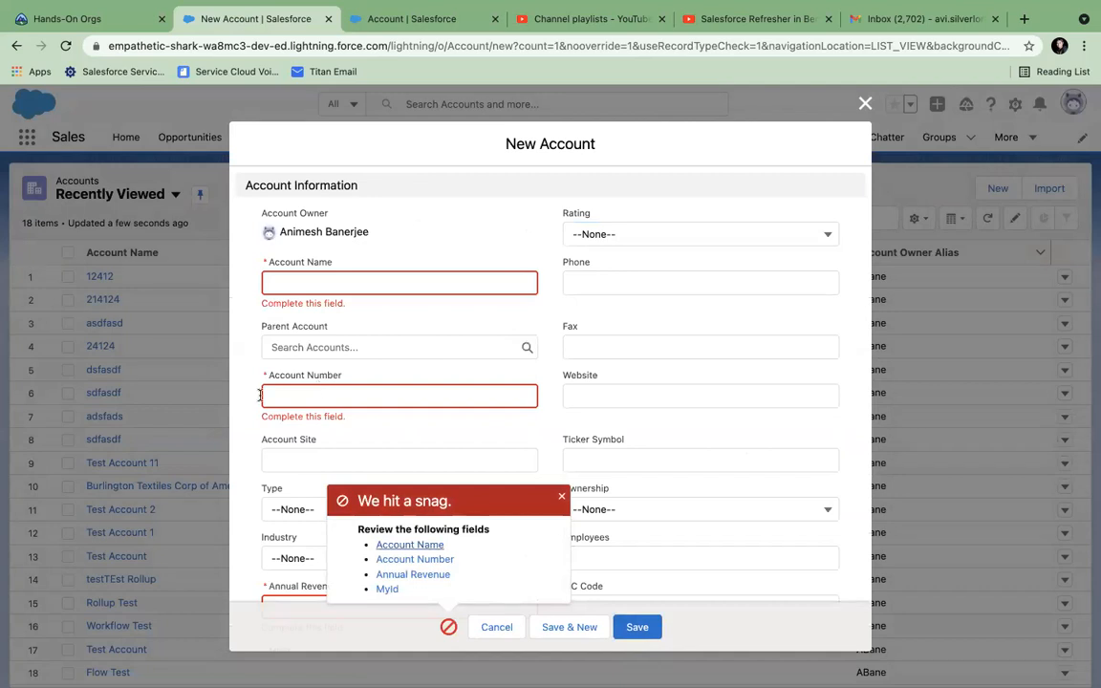
click(562, 497)
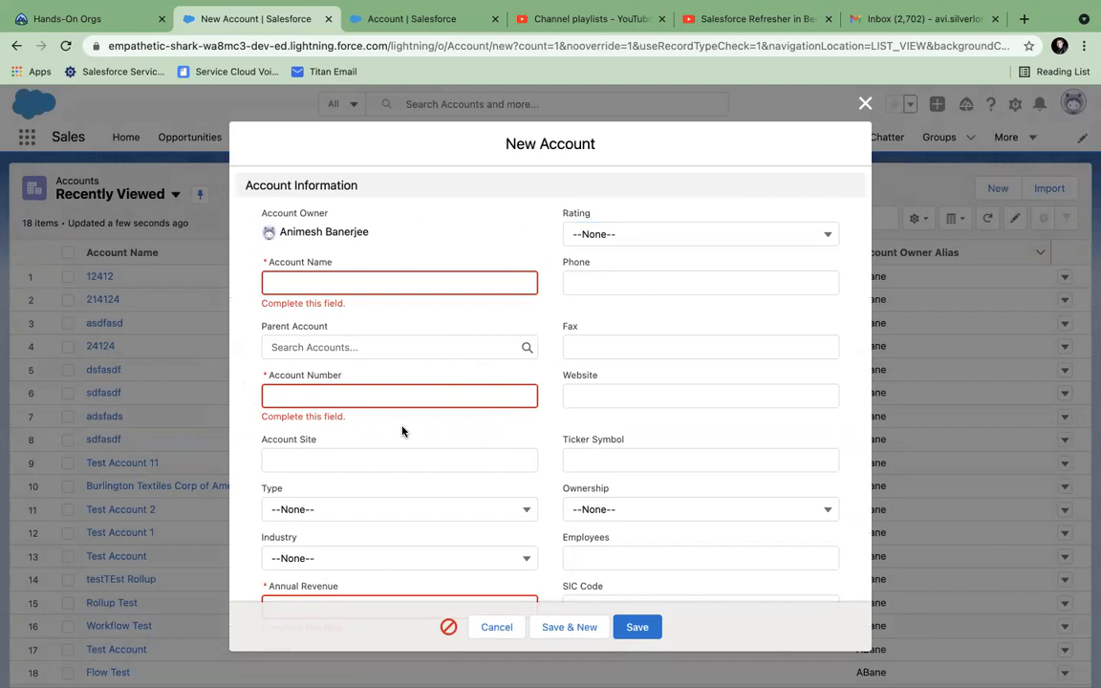
scroll(402, 431, down, 3)
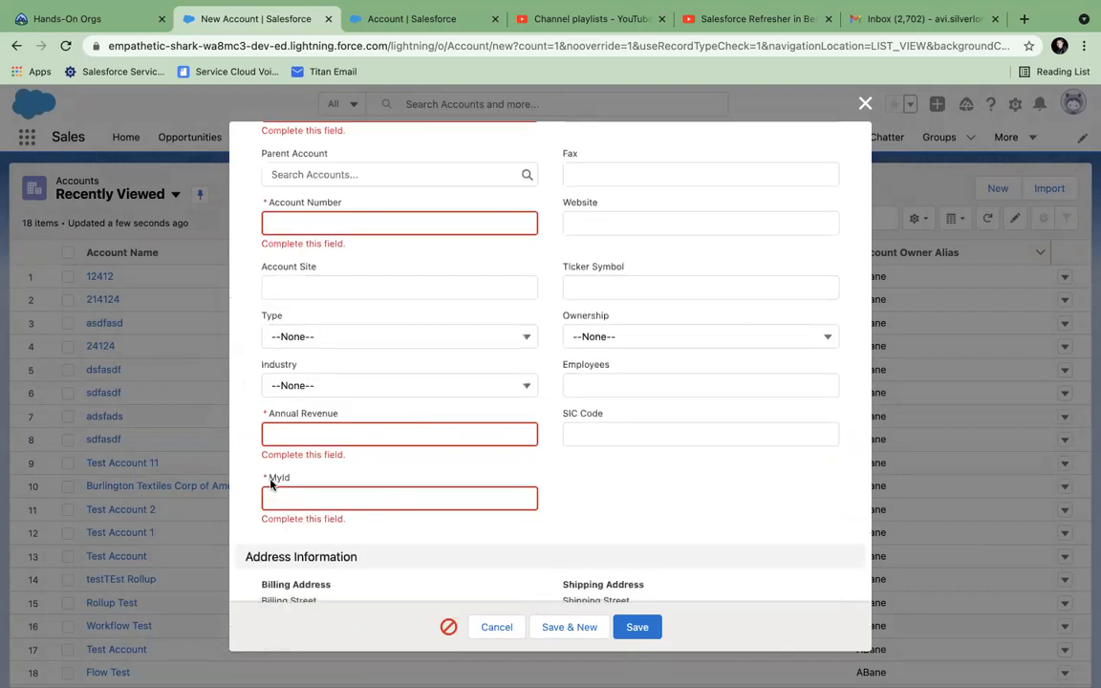
click(290, 501)
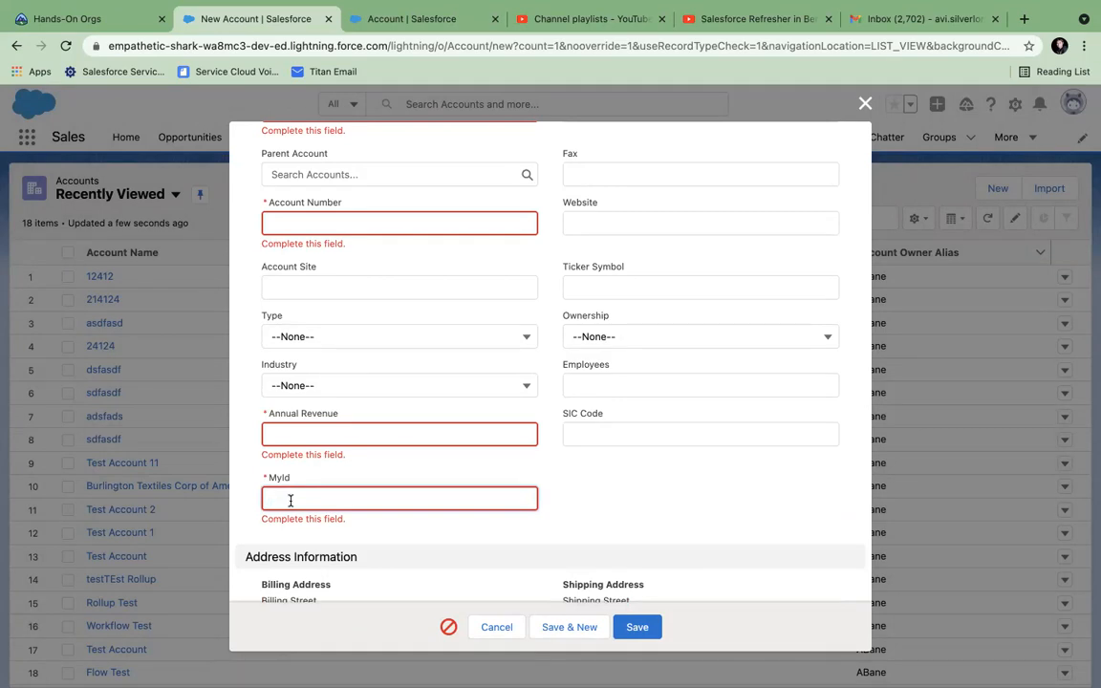
click(290, 224)
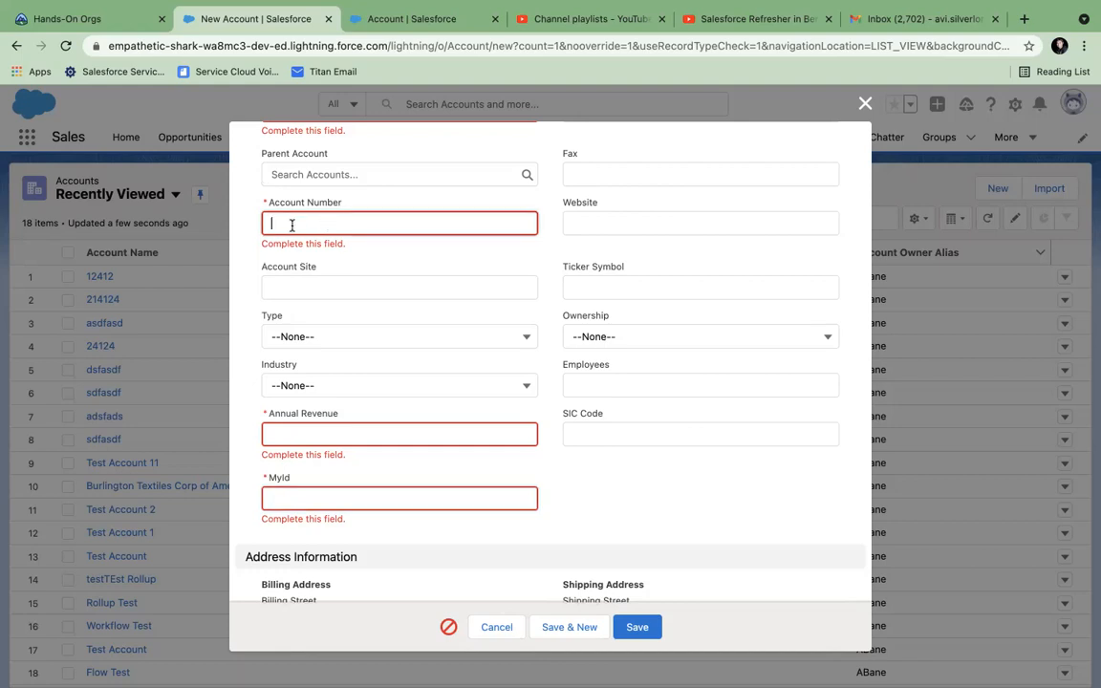
scroll(393, 364, up, 1)
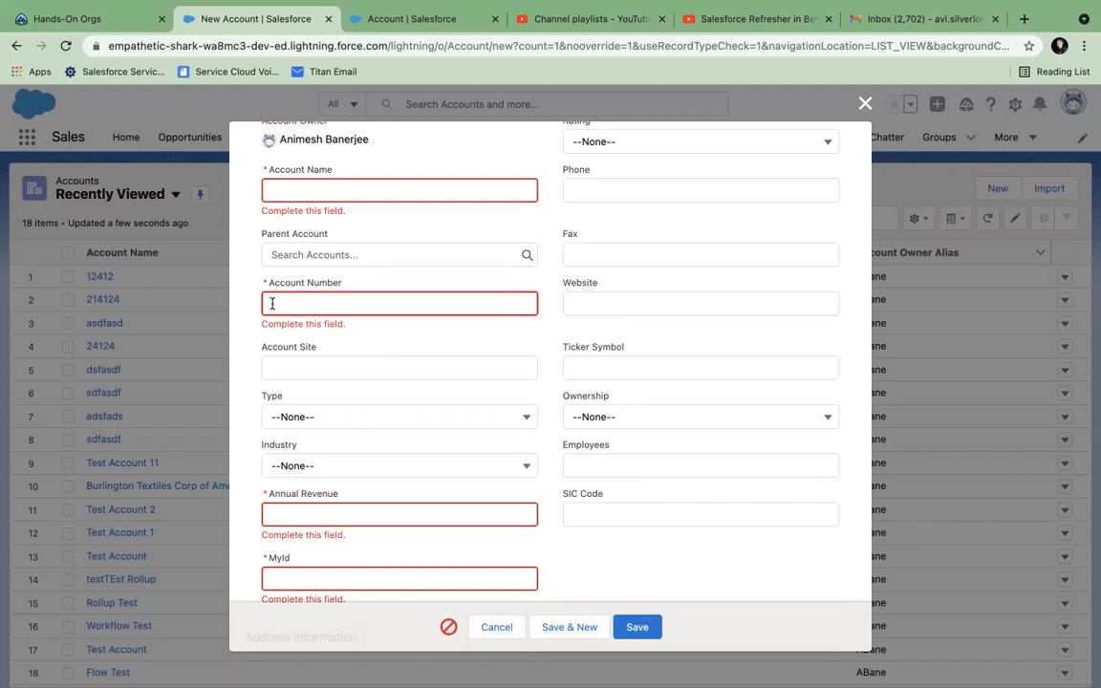
Step: Examine the required Account Number field in the new account form and close the form without saving
scroll(273, 303, up, 2)
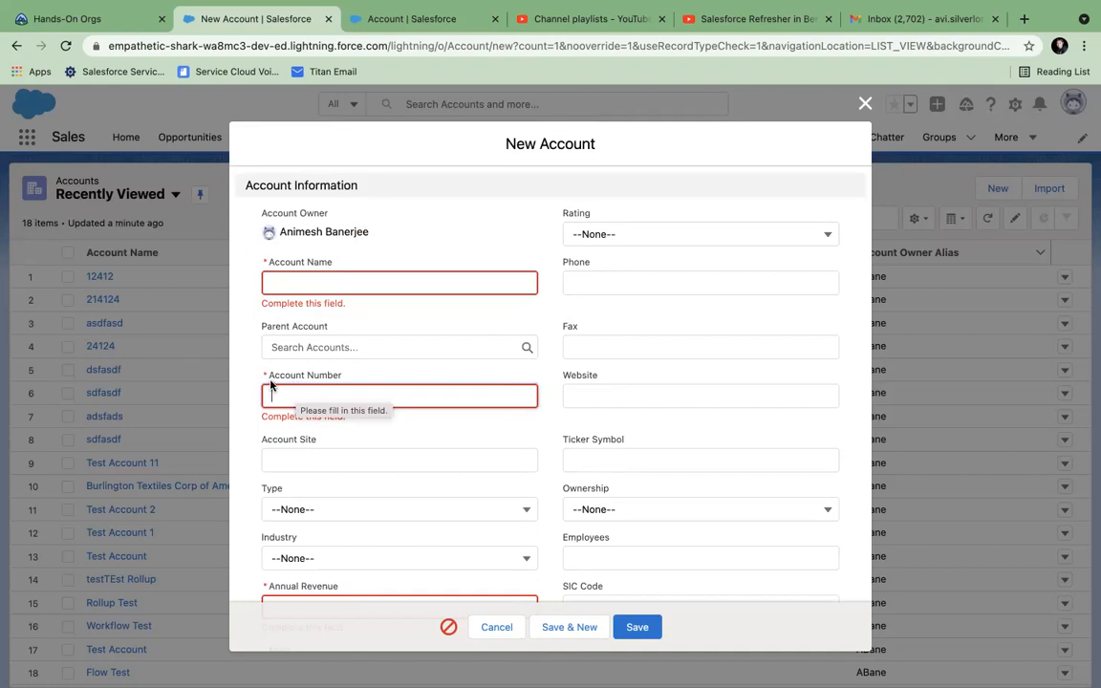
drag(271, 386, 375, 400)
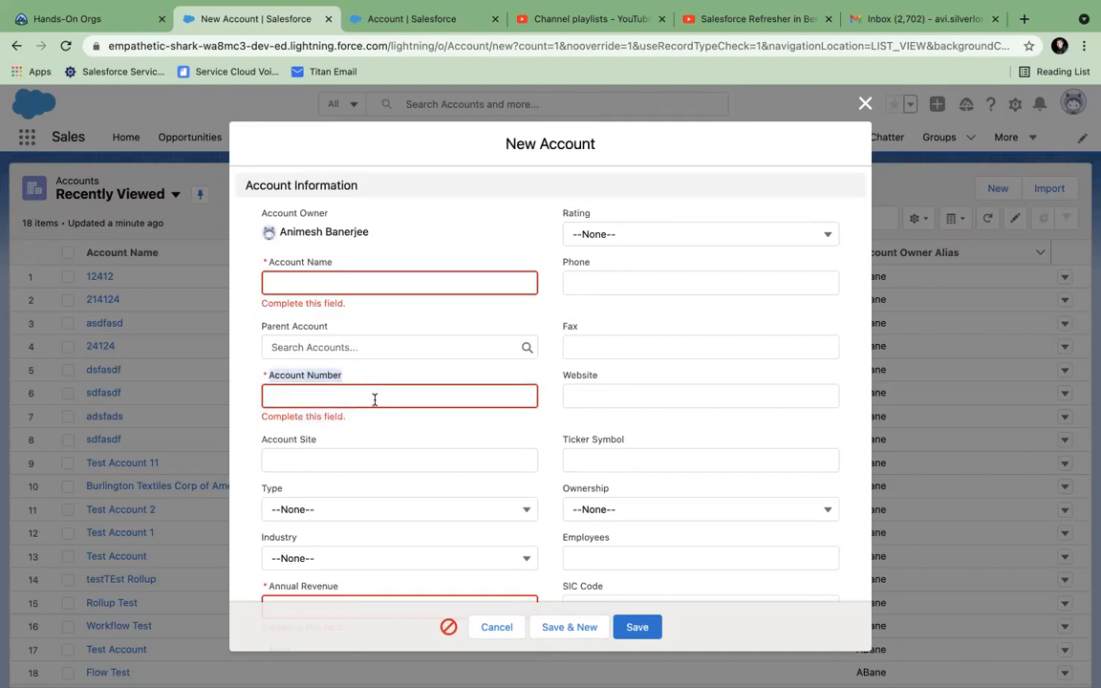
click(375, 400)
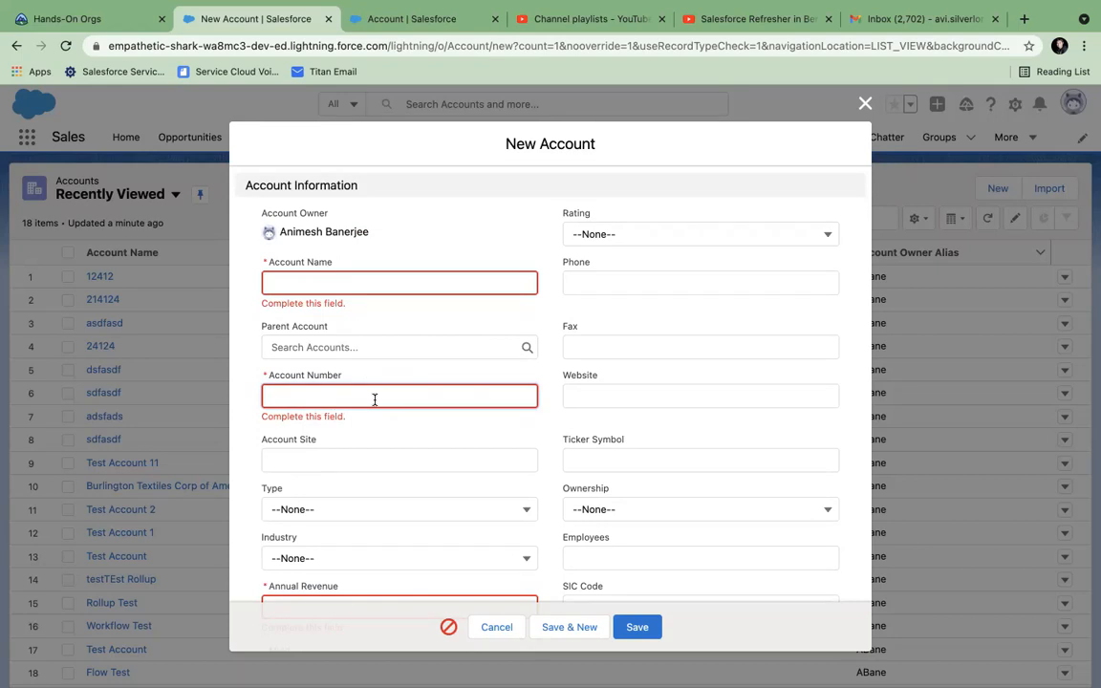
scroll(302, 457, down, 1)
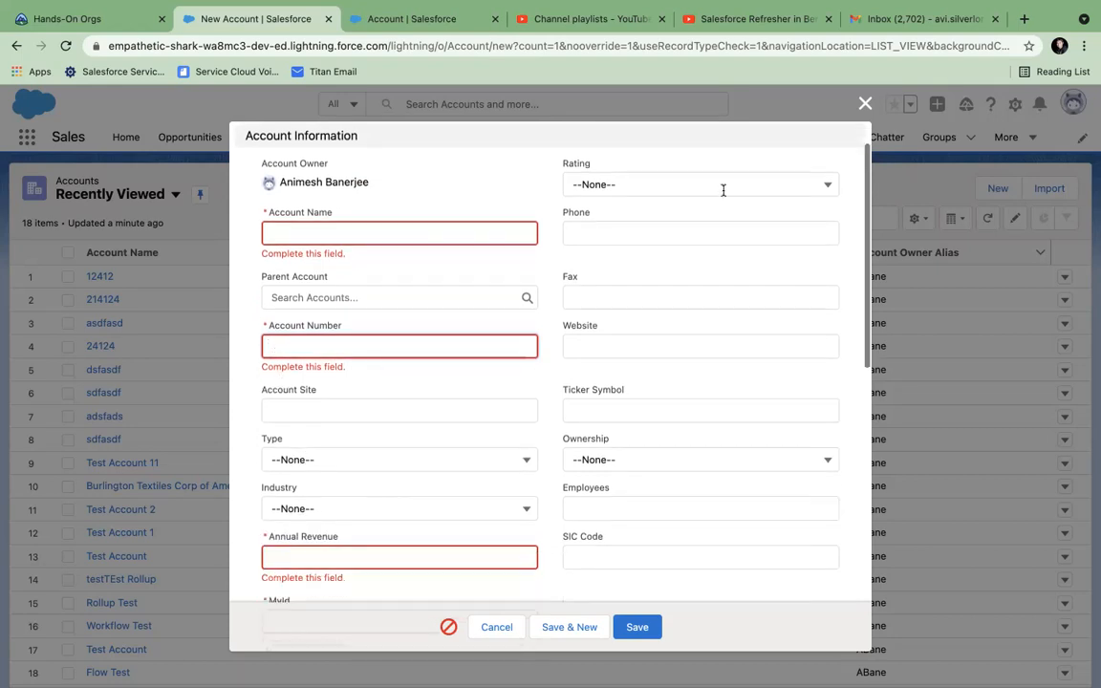
click(865, 104)
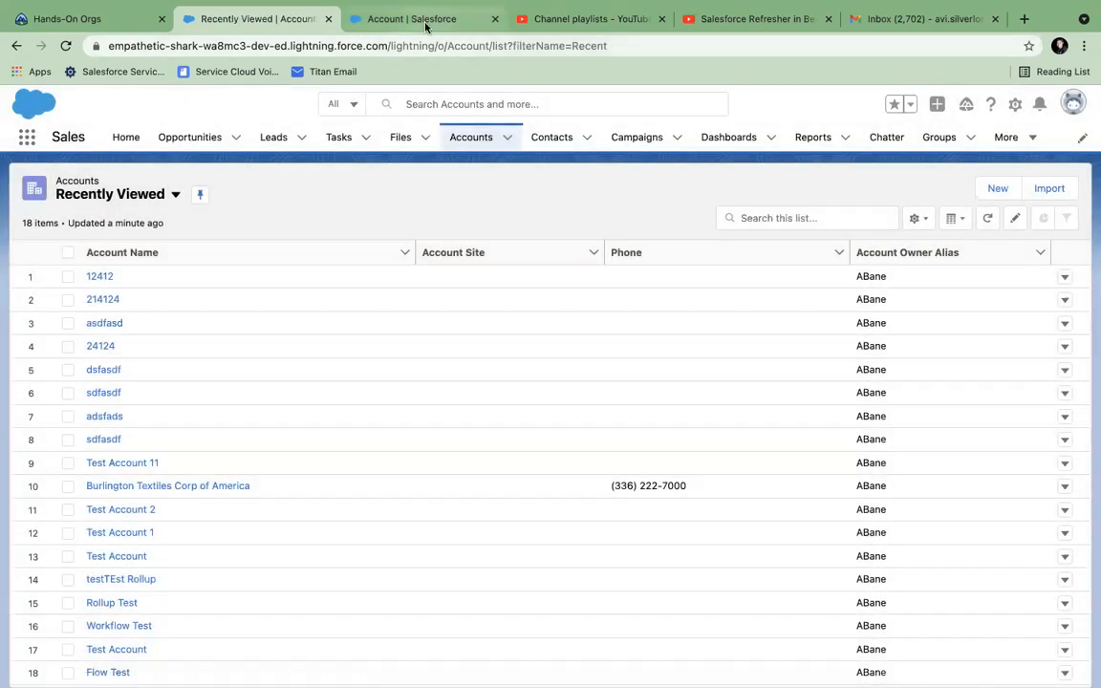
Step: Start a new validation rule on the Account object in Setup and name it Account_Number_not_blank
click(425, 21)
click(117, 289)
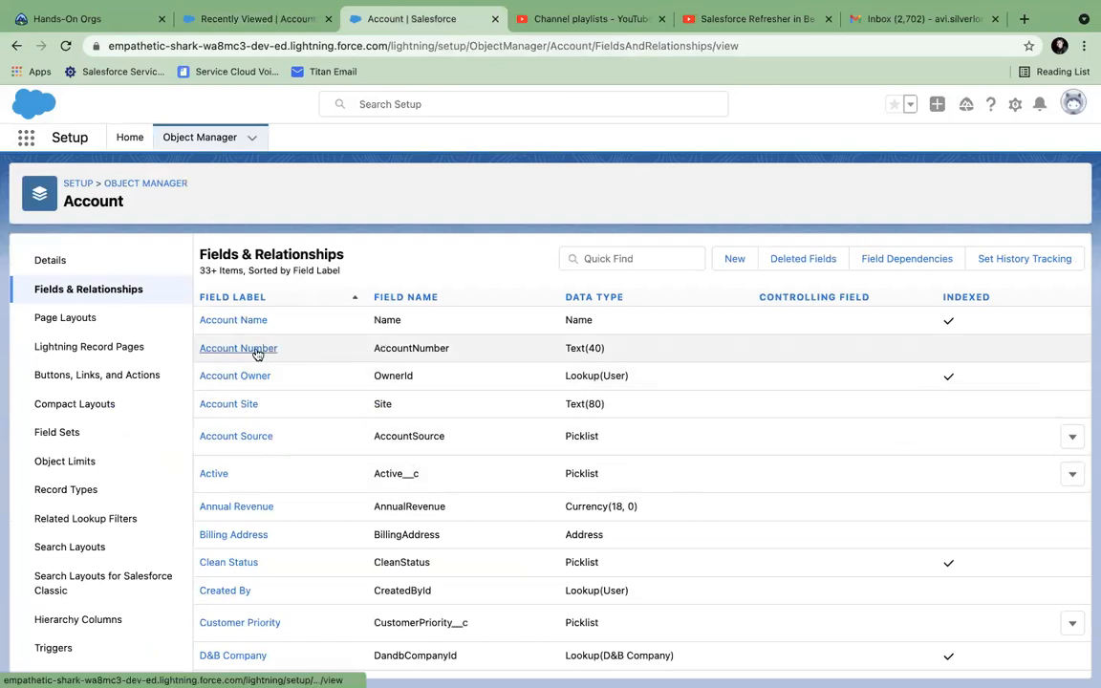
scroll(98, 455, down, 1)
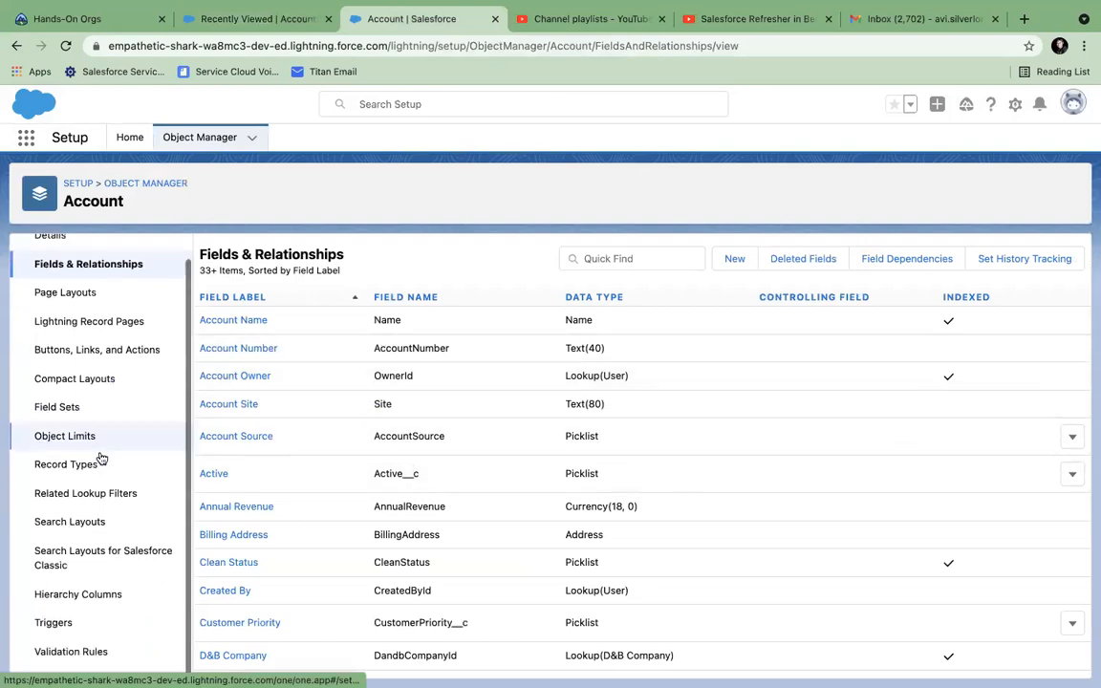
click(77, 654)
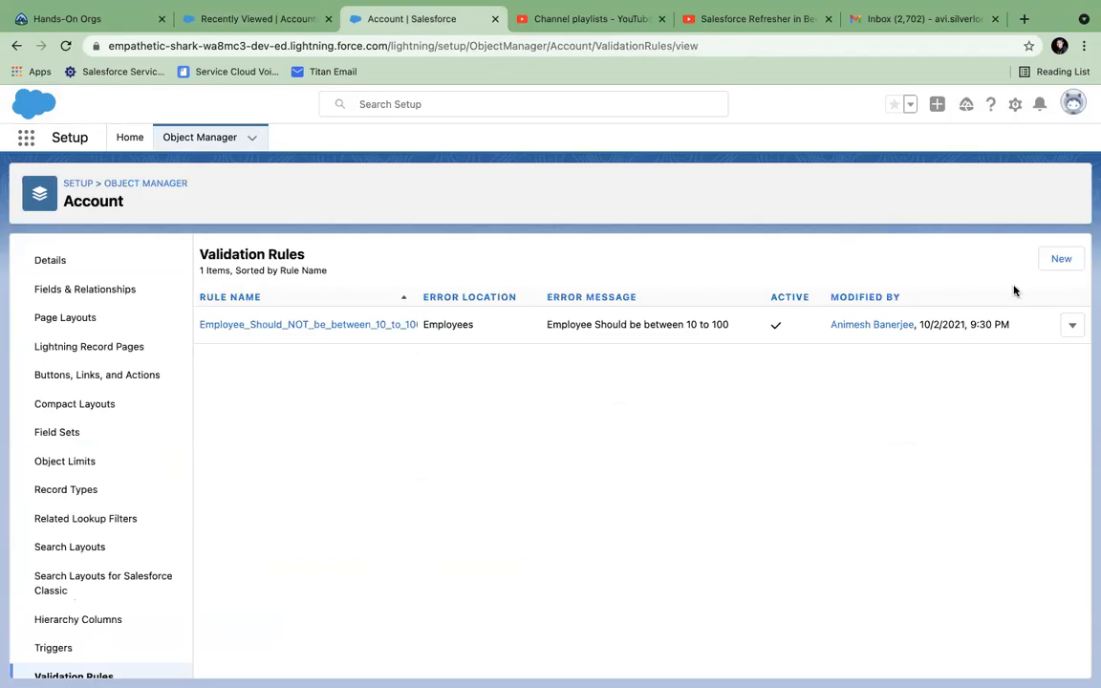
click(1071, 262)
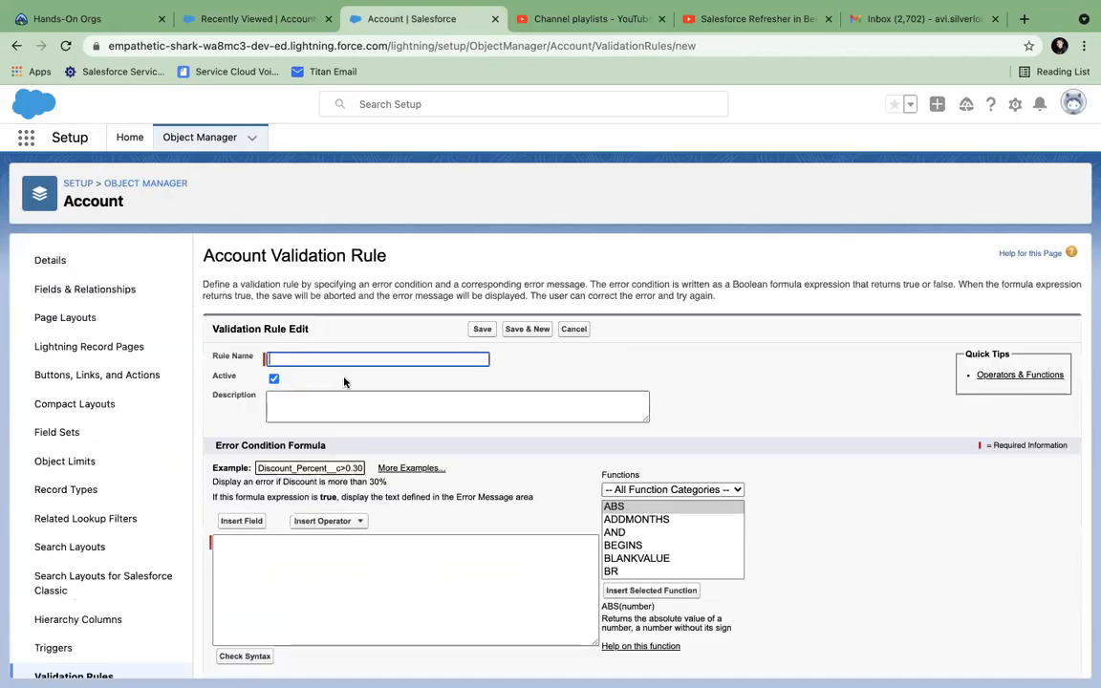
text(A)
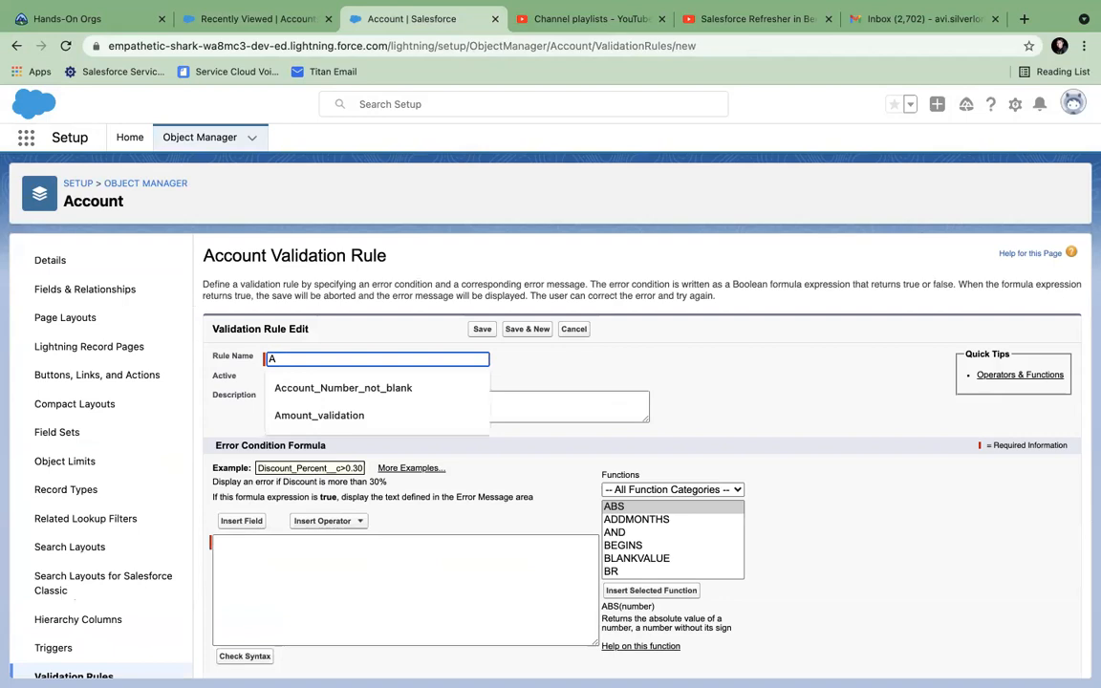
click(363, 389)
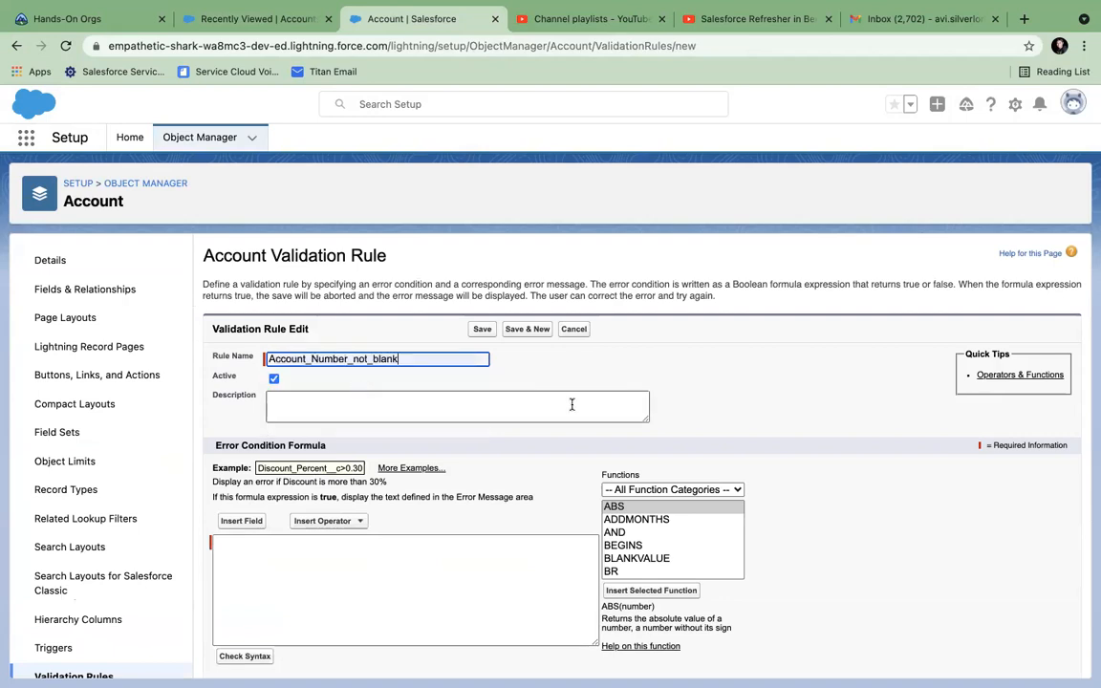
Step: Set the error condition formula to AccountNumber = "" by inserting the Account Number field, and check its syntax
scroll(572, 404, down, 3)
click(245, 401)
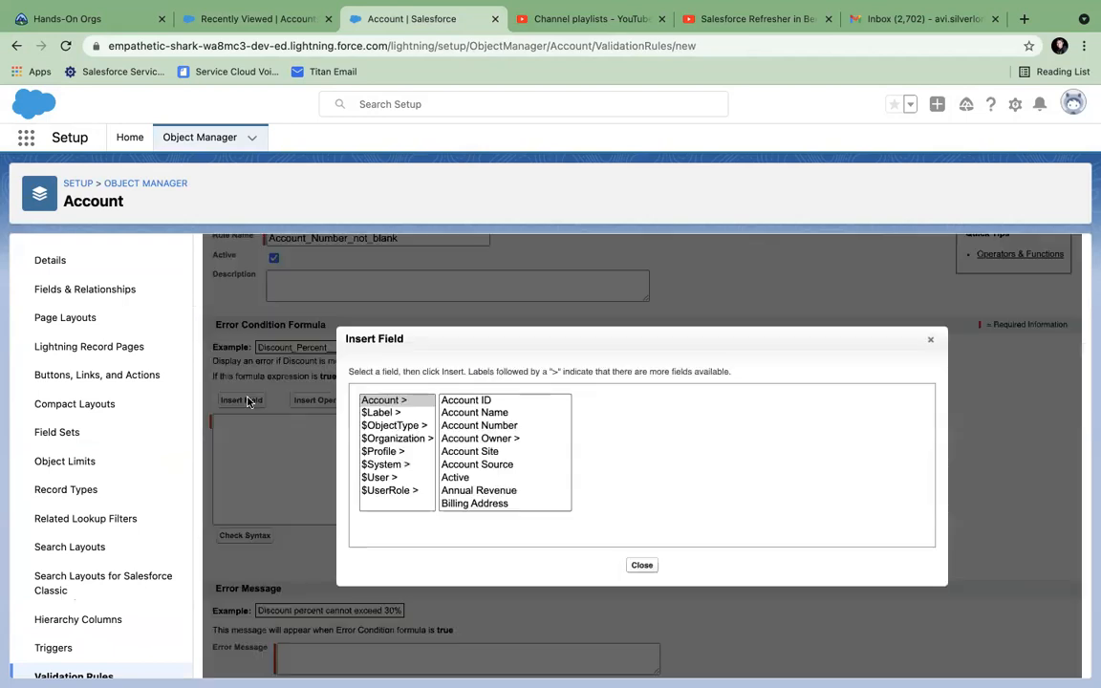
scroll(487, 452, down, 1)
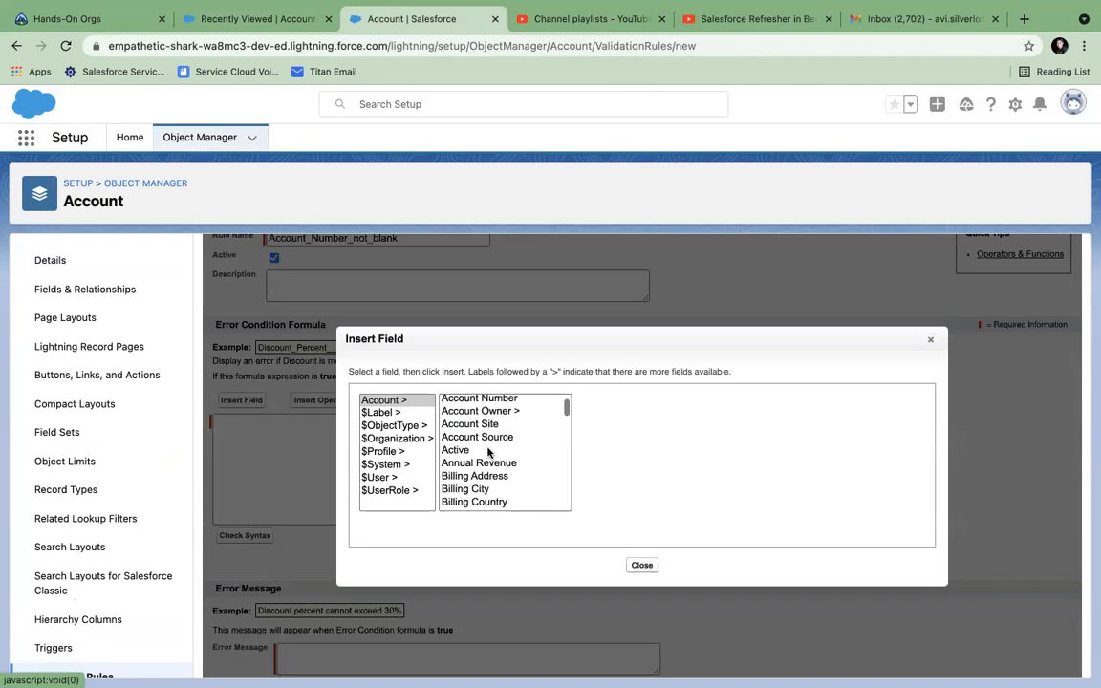
click(504, 399)
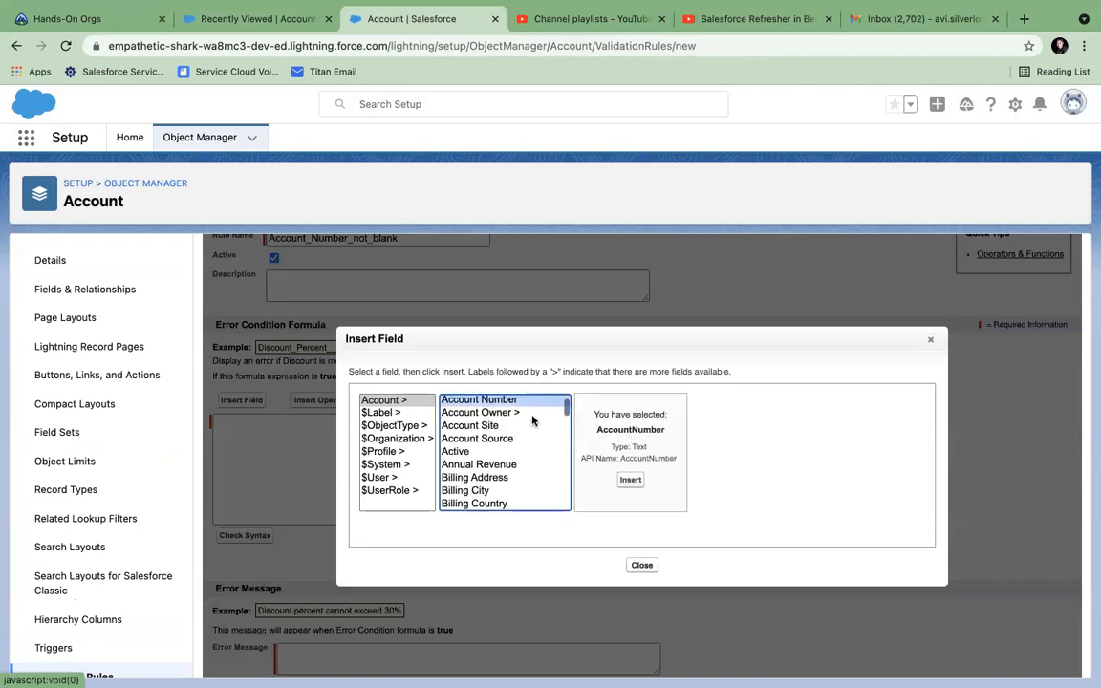
click(630, 479)
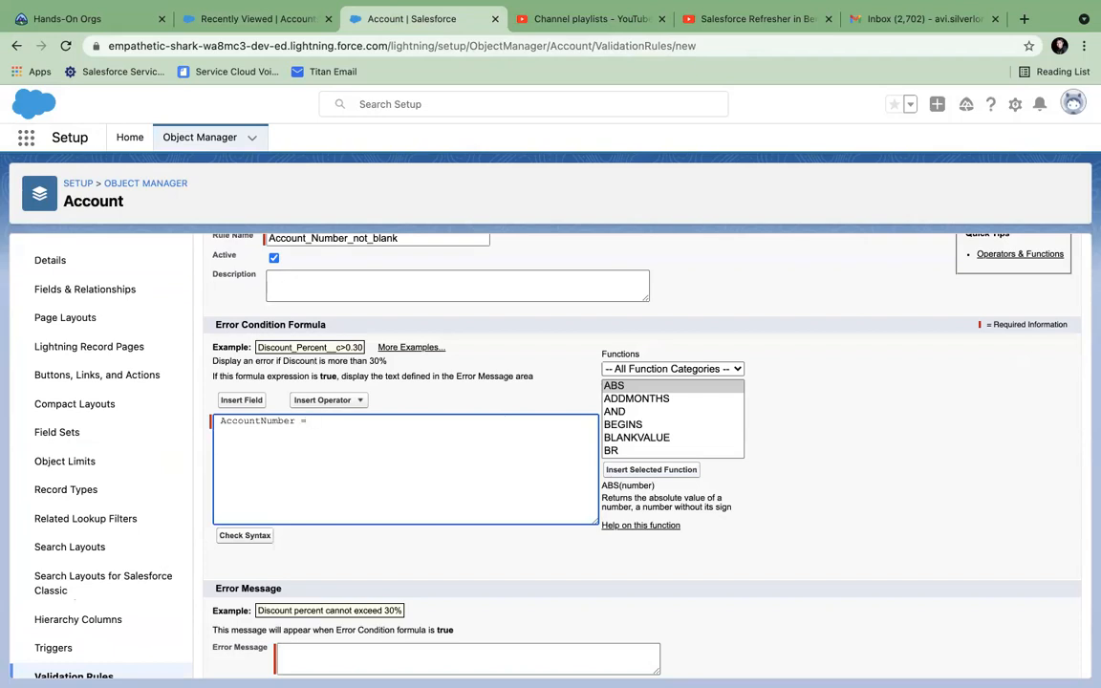
click(241, 536)
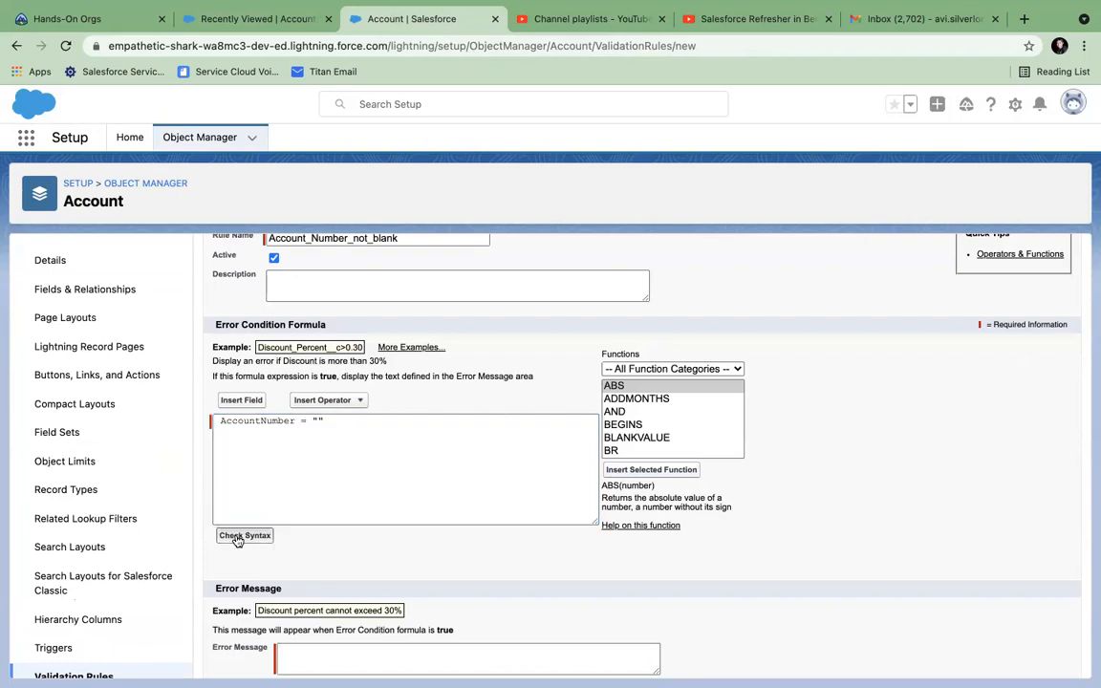
Step: Set the error message to "Number cannot be blank", locate it at the Account Number field, and save the validation rule
scroll(299, 585, down, 3)
click(302, 600)
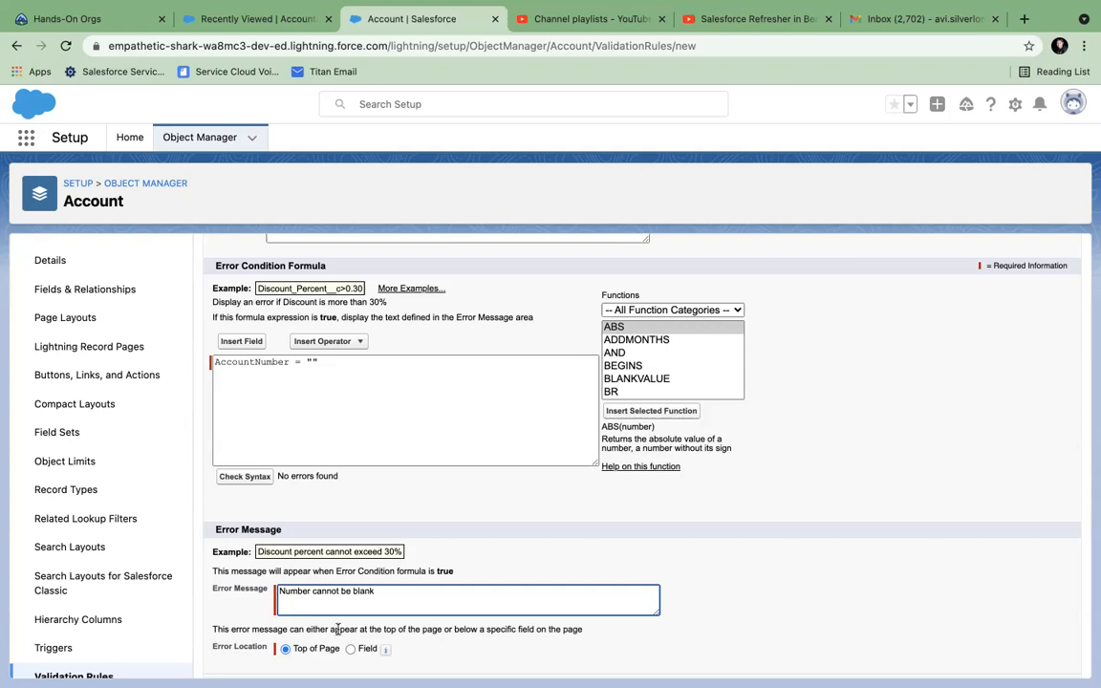
scroll(356, 550, down, 1)
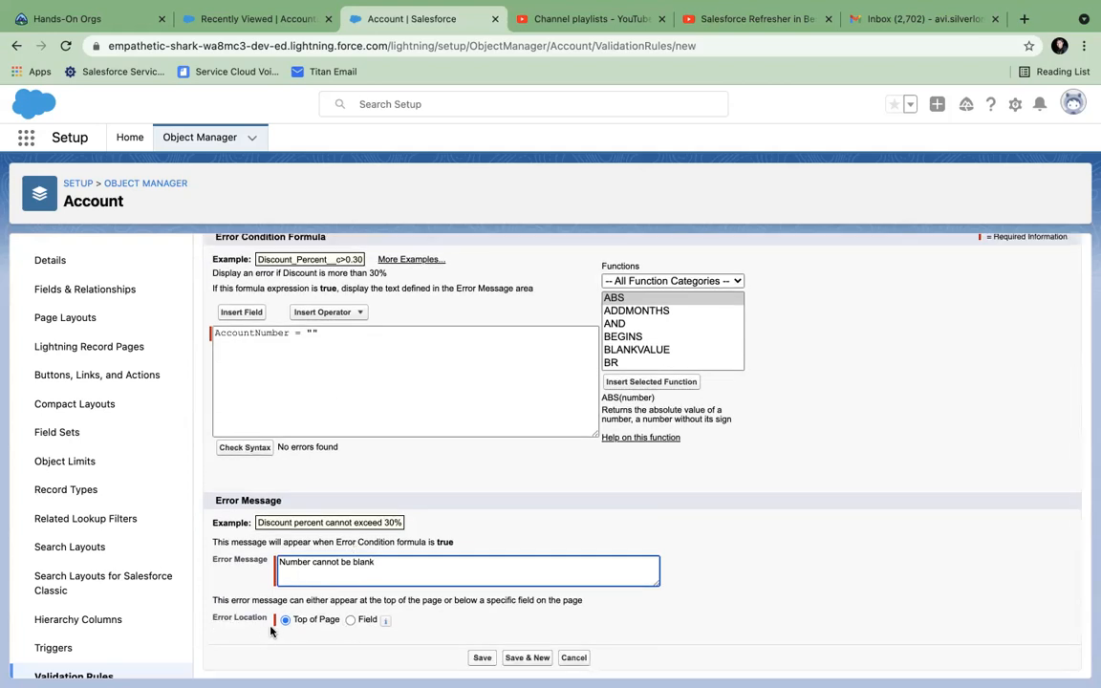
click(351, 619)
click(470, 620)
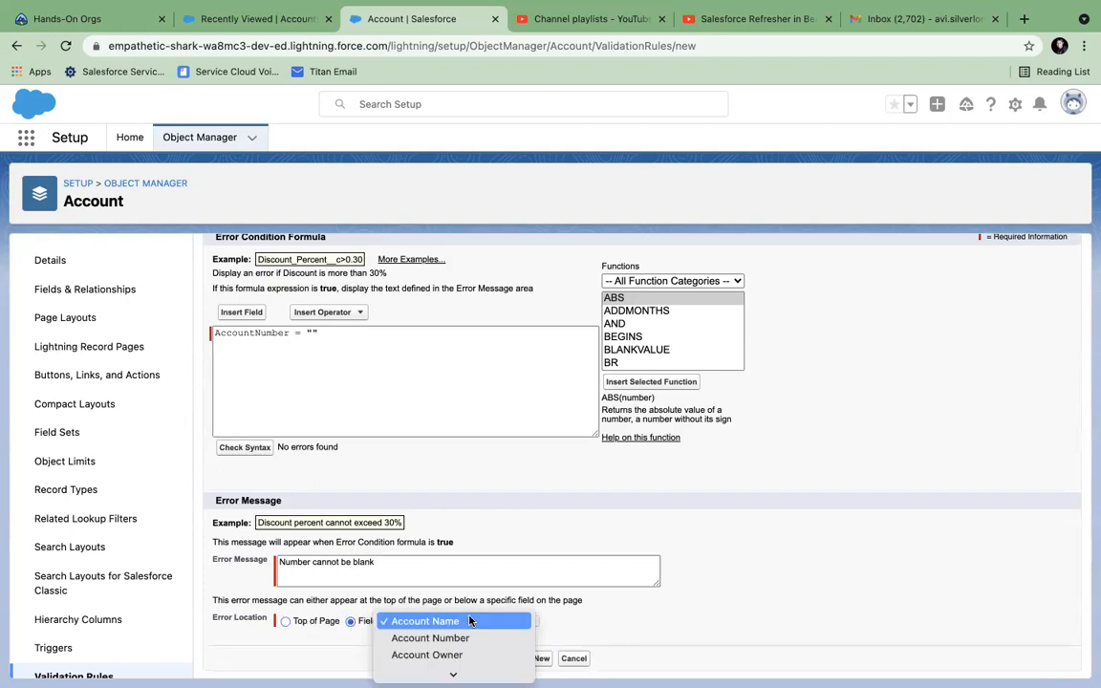
scroll(470, 620, down, 10)
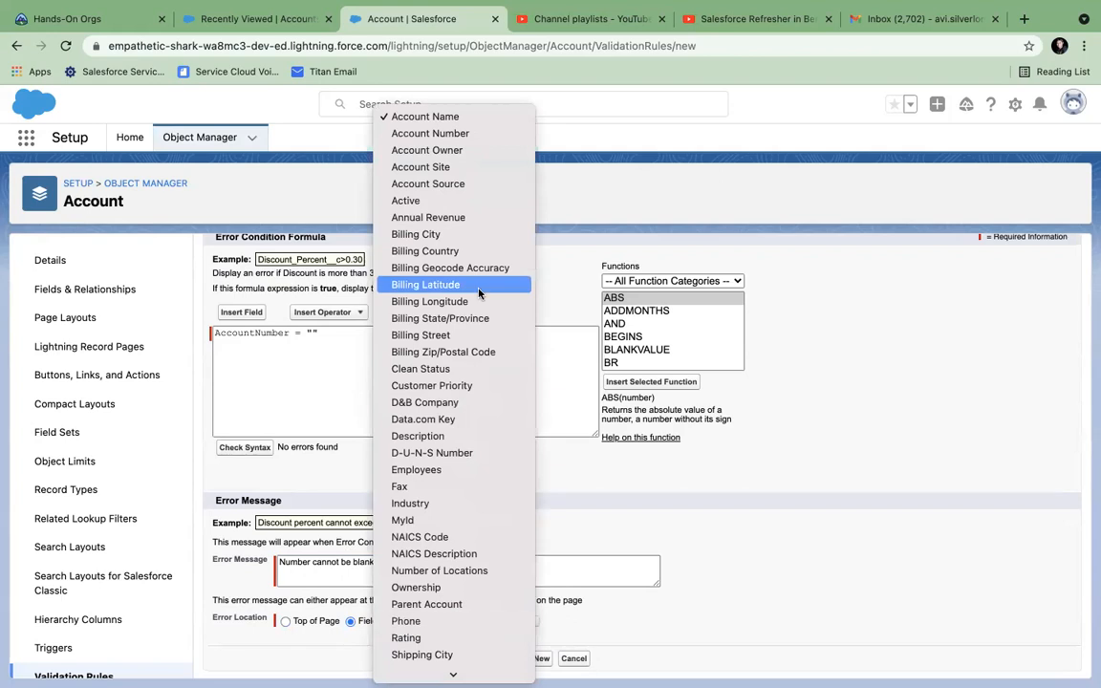
click(454, 139)
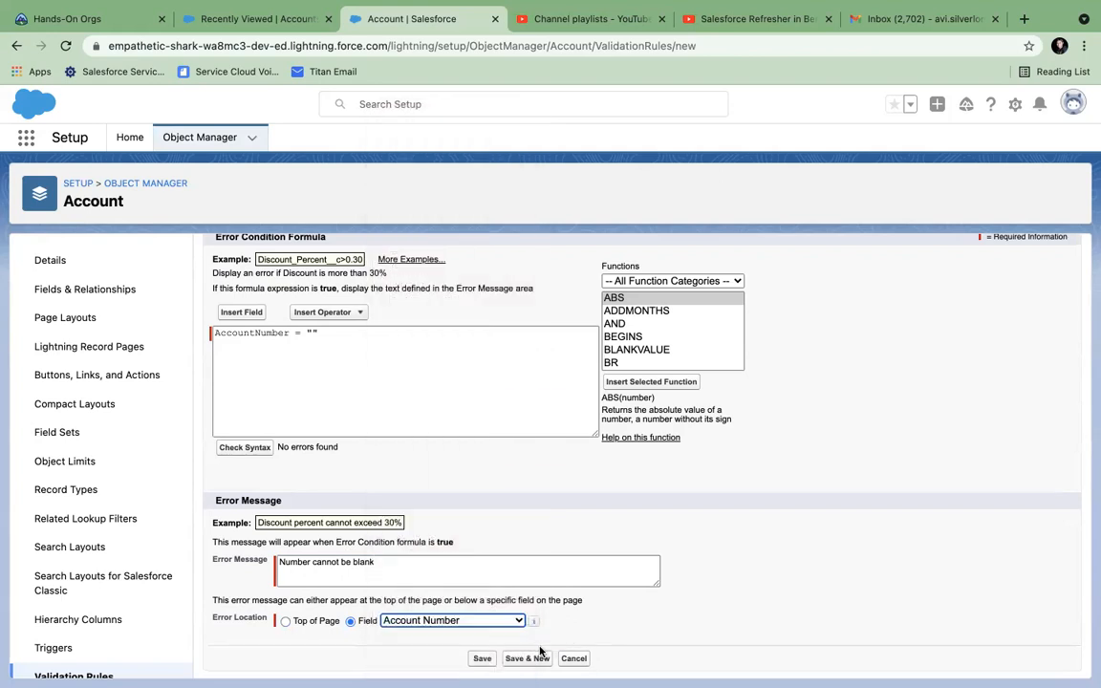
click(487, 658)
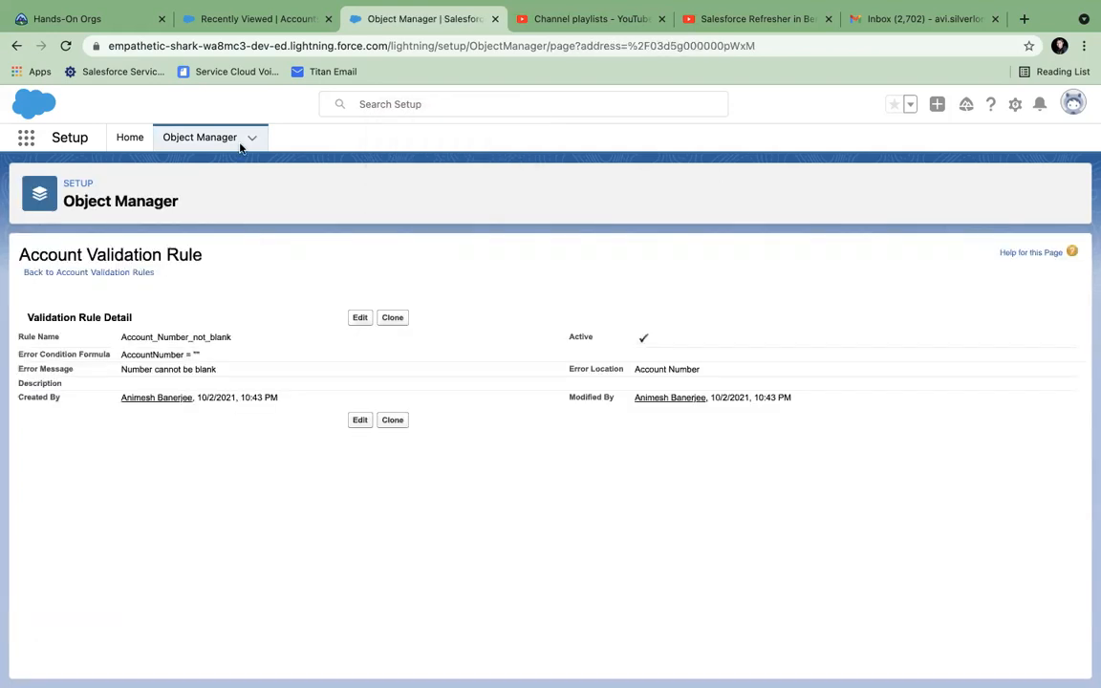
Step: Try to save an empty new account to check the Account Number requirement, and close the form
click(237, 21)
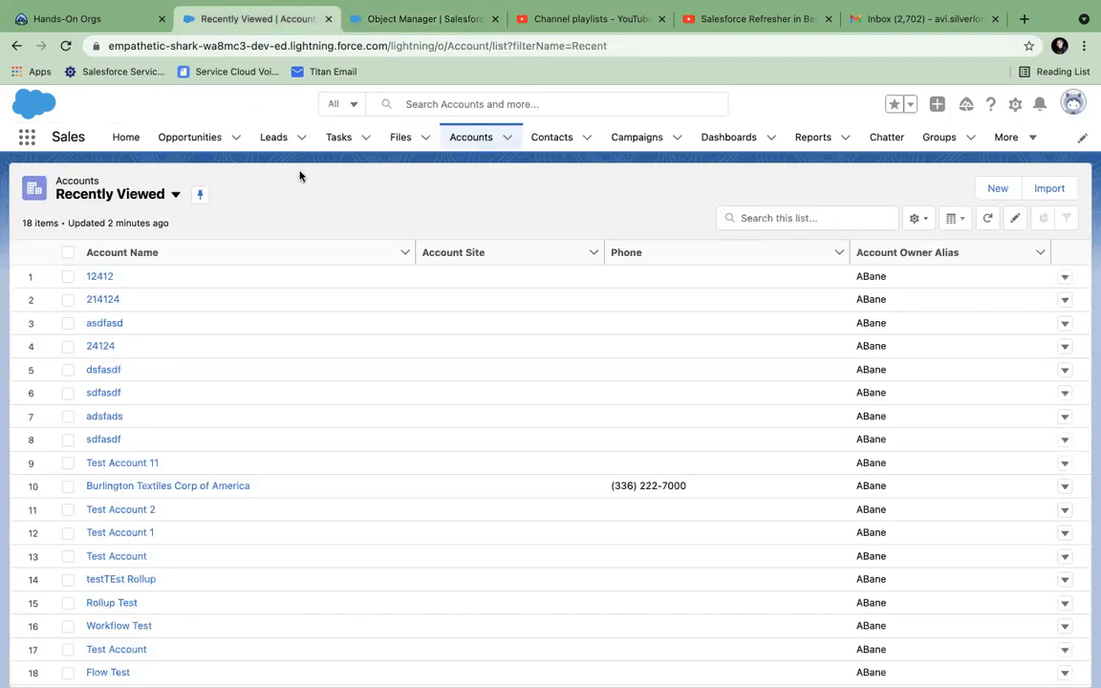
click(100, 277)
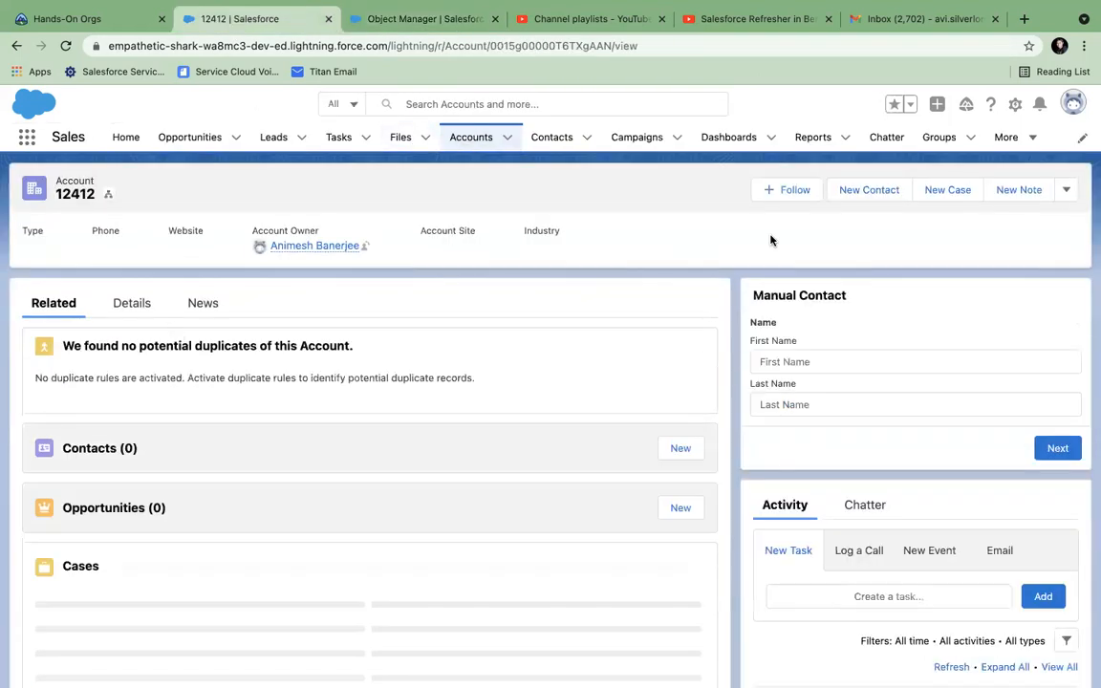
click(507, 143)
click(506, 168)
click(327, 387)
click(623, 628)
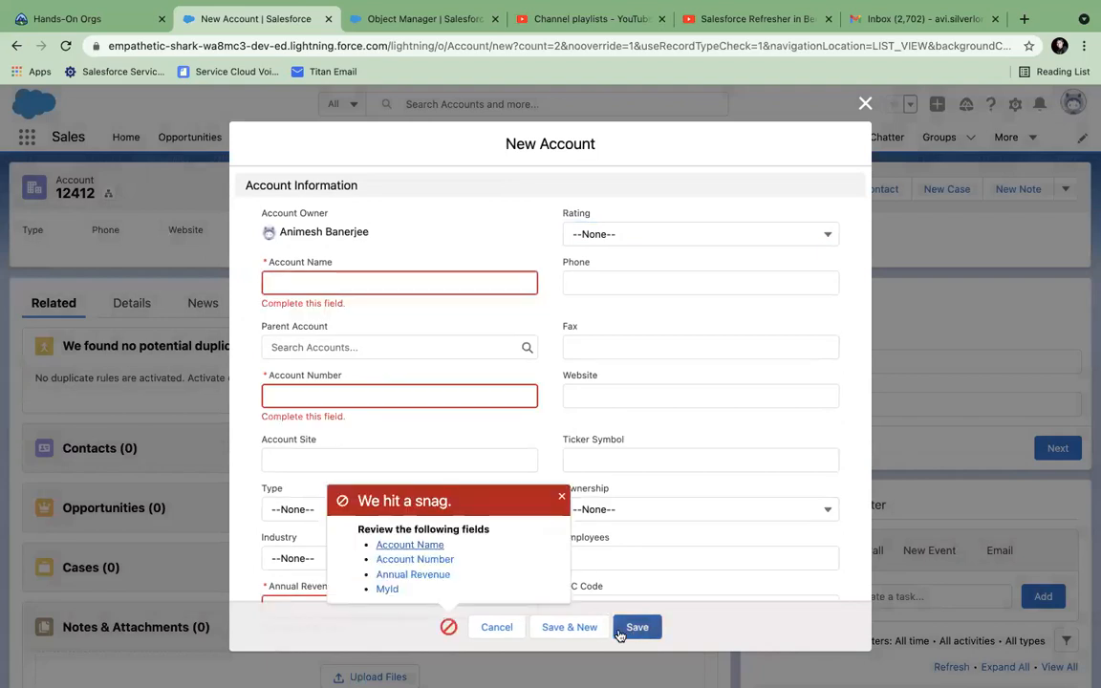
click(865, 103)
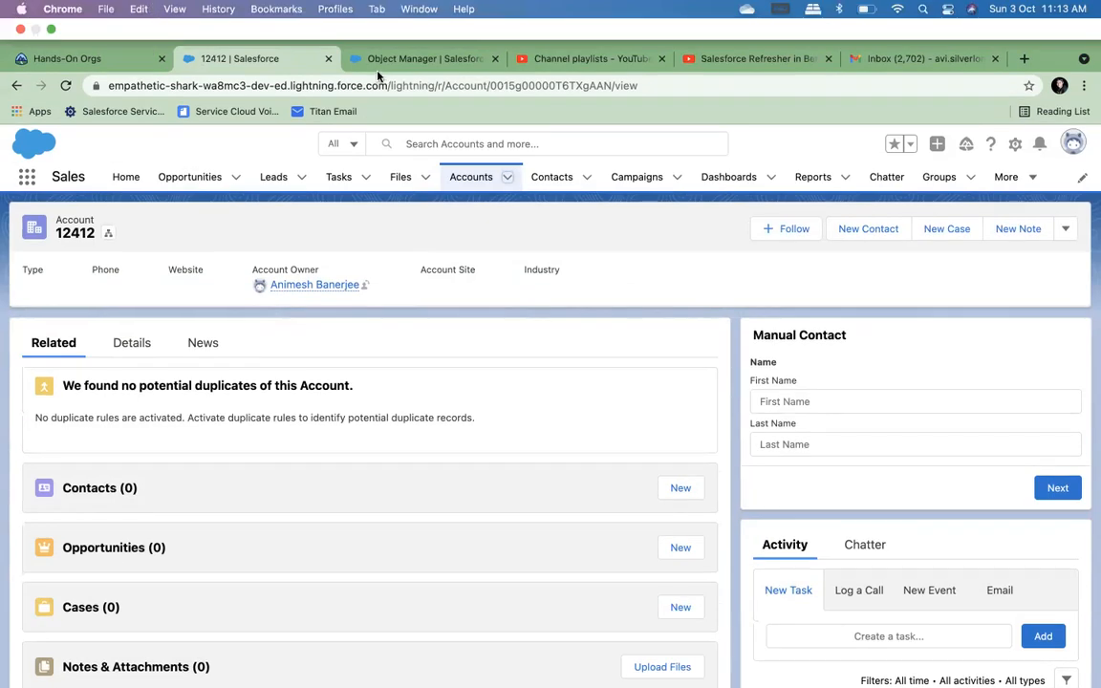
Step: Return to the Account object in Setup and open its Account Layout in the page layout editor
click(359, 18)
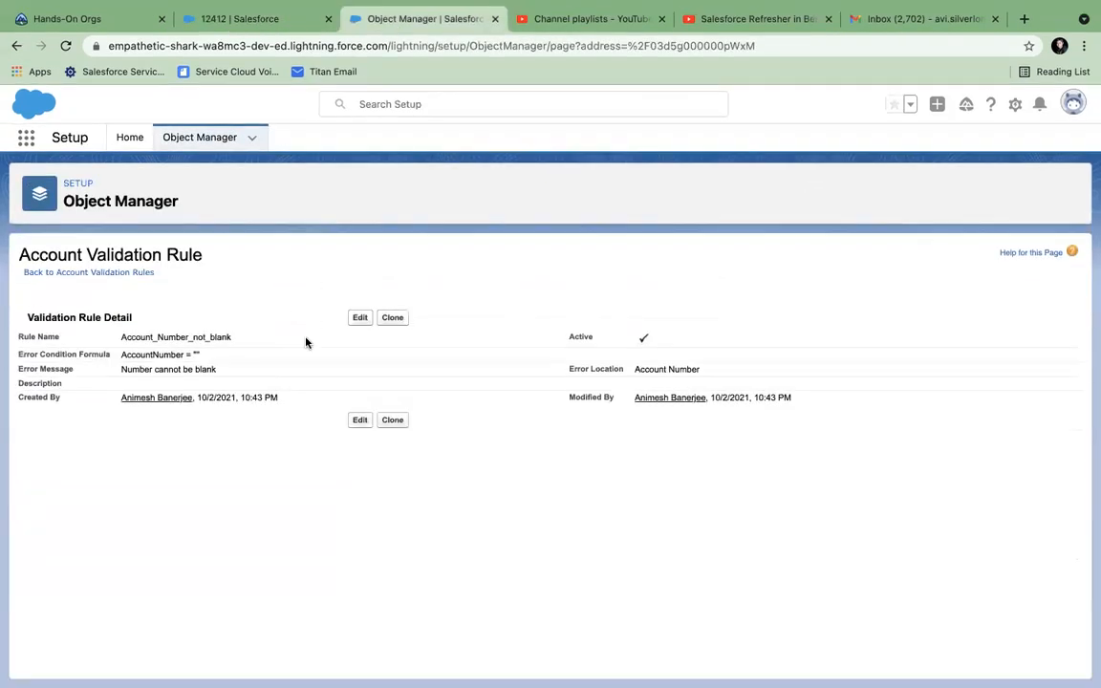
click(186, 138)
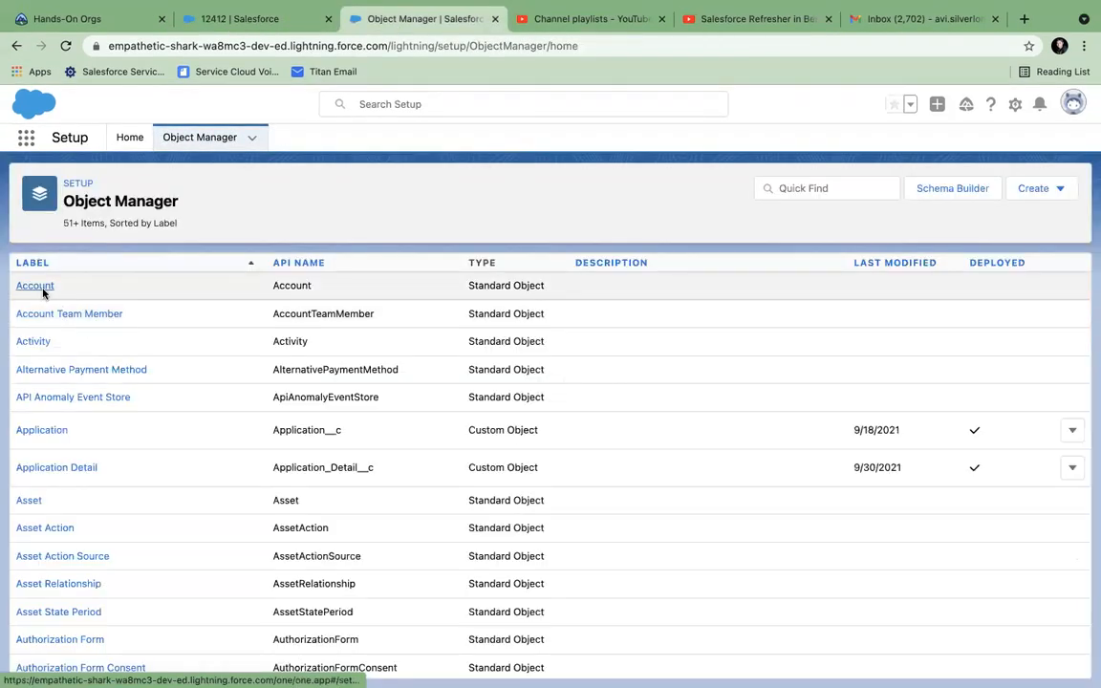
click(42, 287)
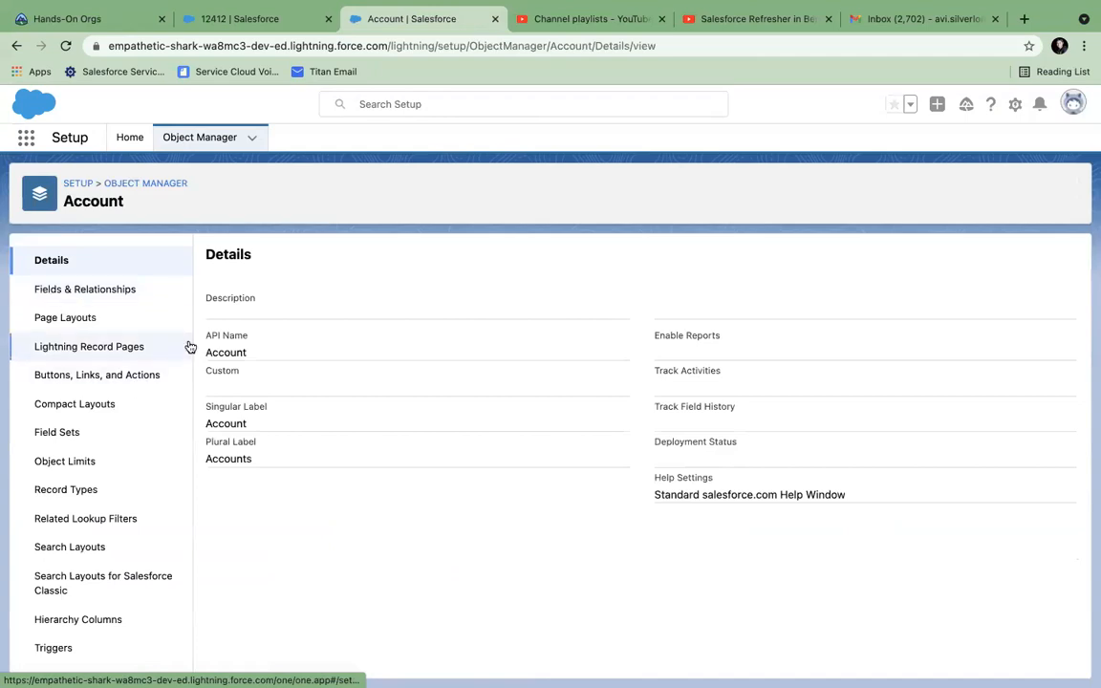
click(88, 292)
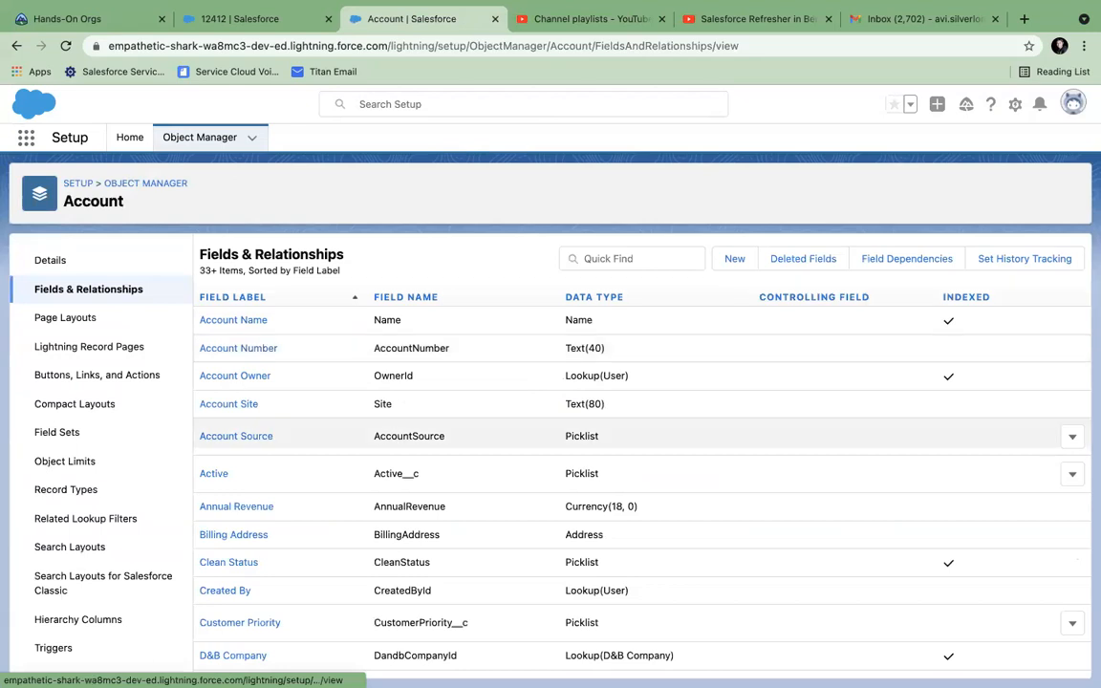
scroll(105, 631, down, 1)
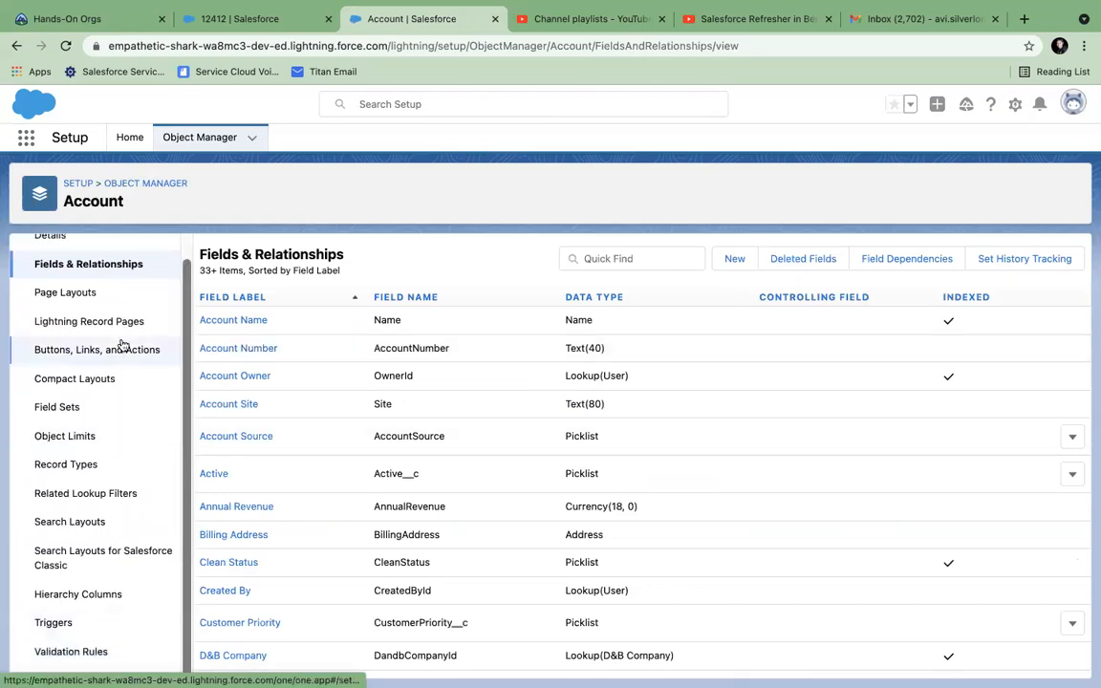
click(19, 296)
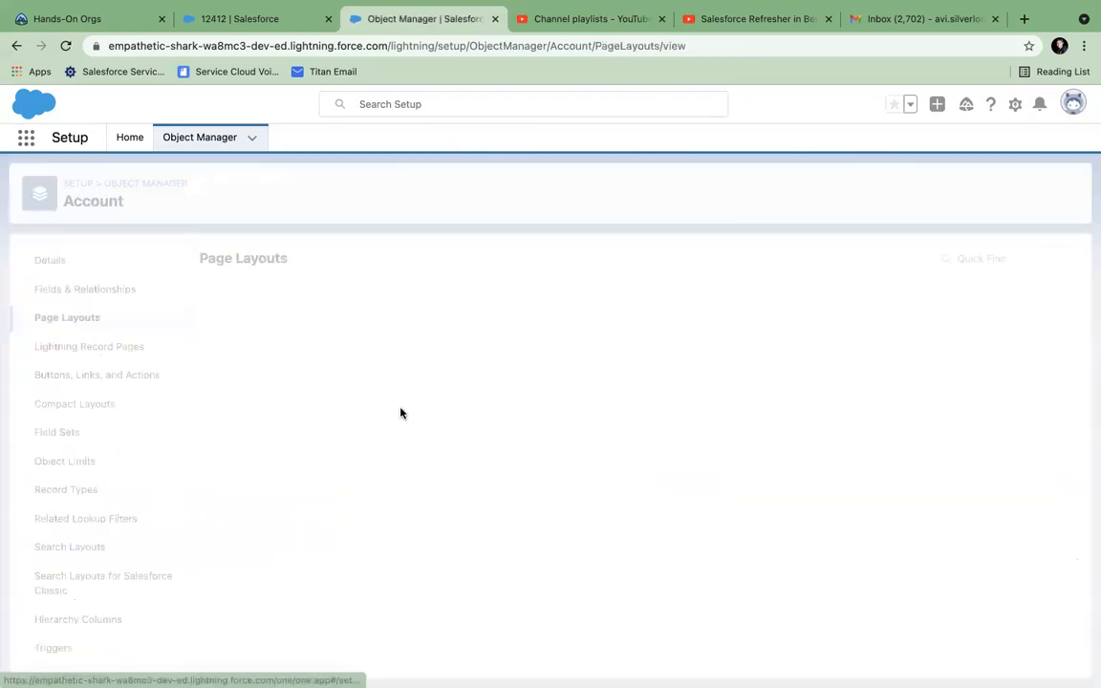
click(239, 436)
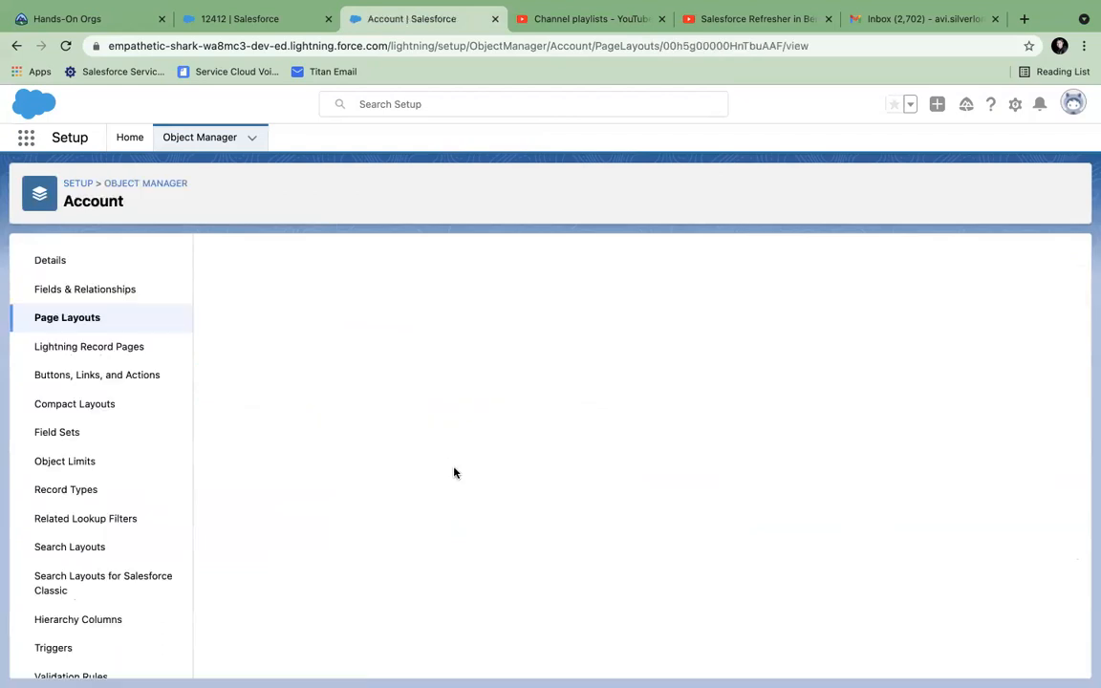
Step: Make the Account Number field optional in the Account Information section of the page layout
scroll(454, 472, down, 3)
scroll(454, 472, down, 4)
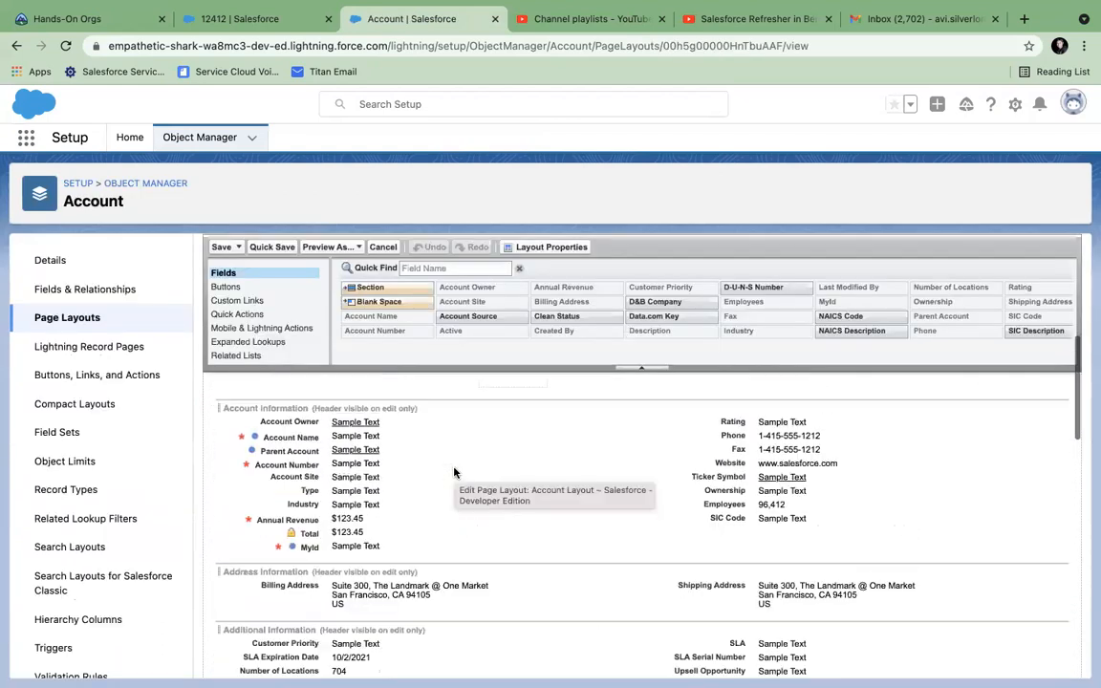
click(633, 467)
click(599, 492)
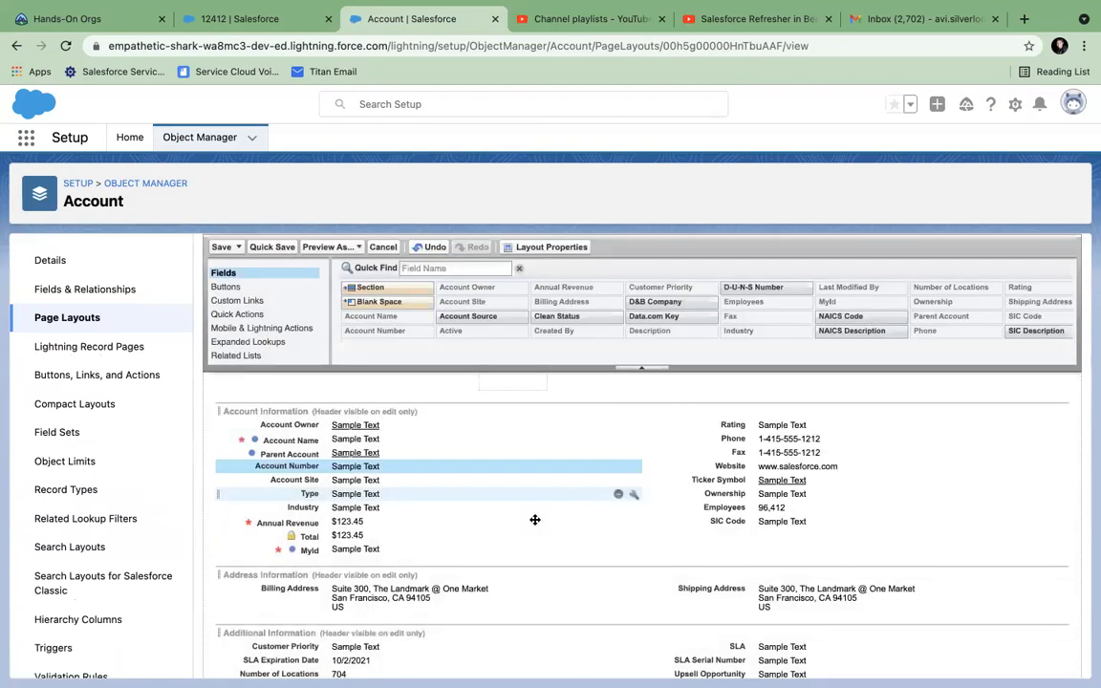
Step: Make the Annual Revenue field optional in the Account Information section and save the page layout
click(634, 522)
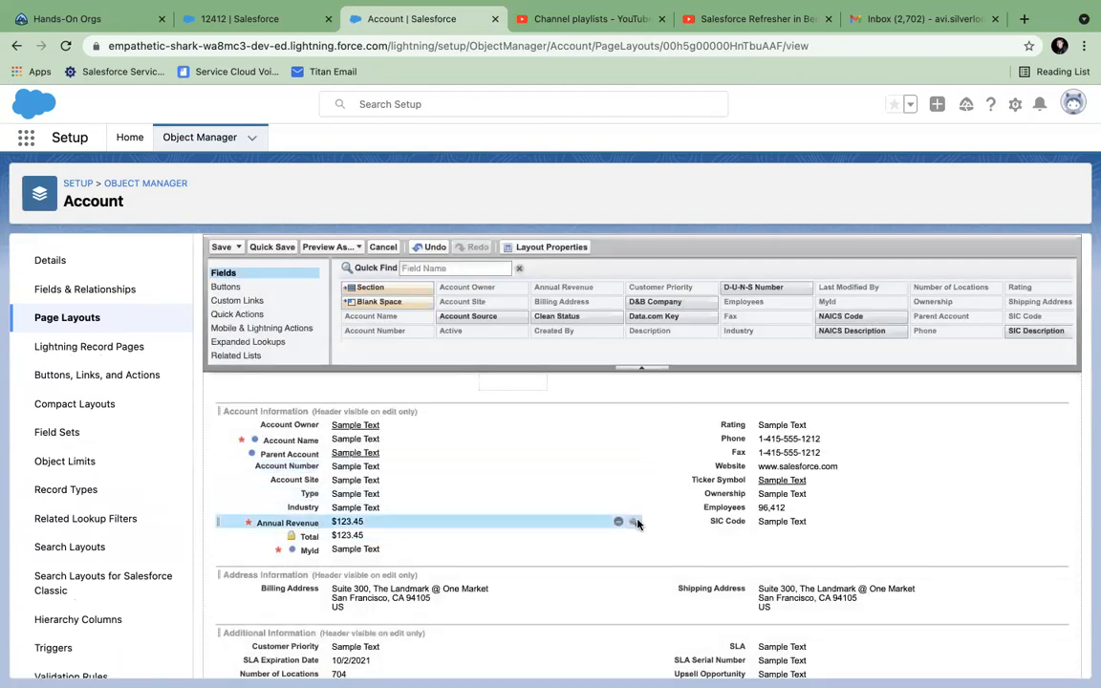
click(710, 460)
click(601, 494)
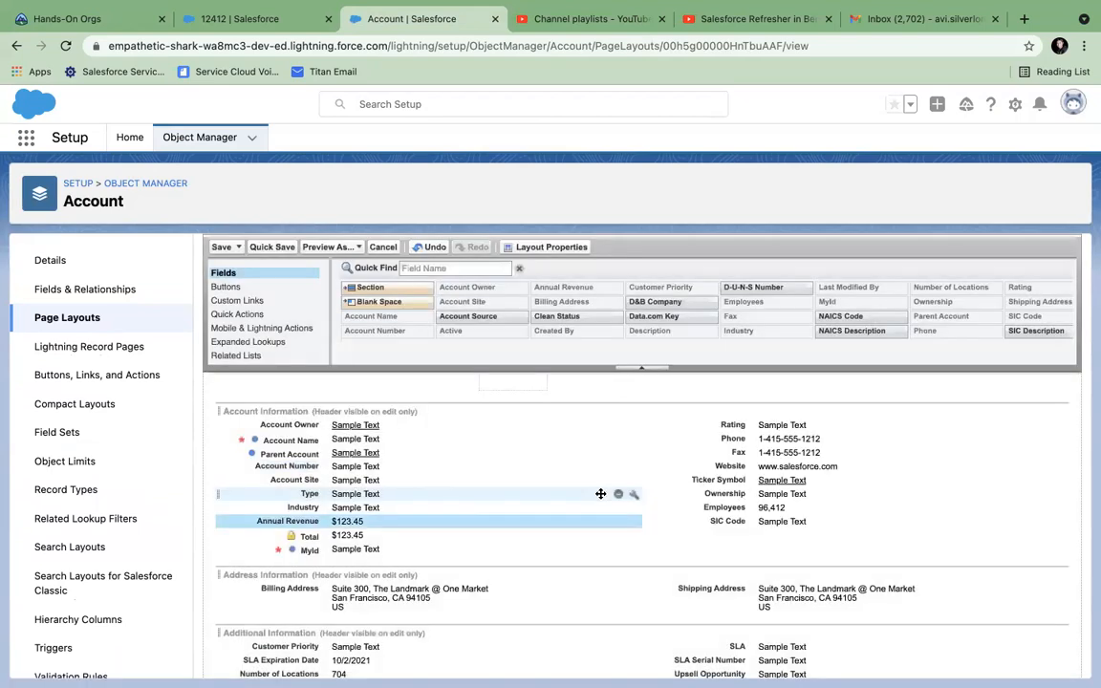
click(220, 247)
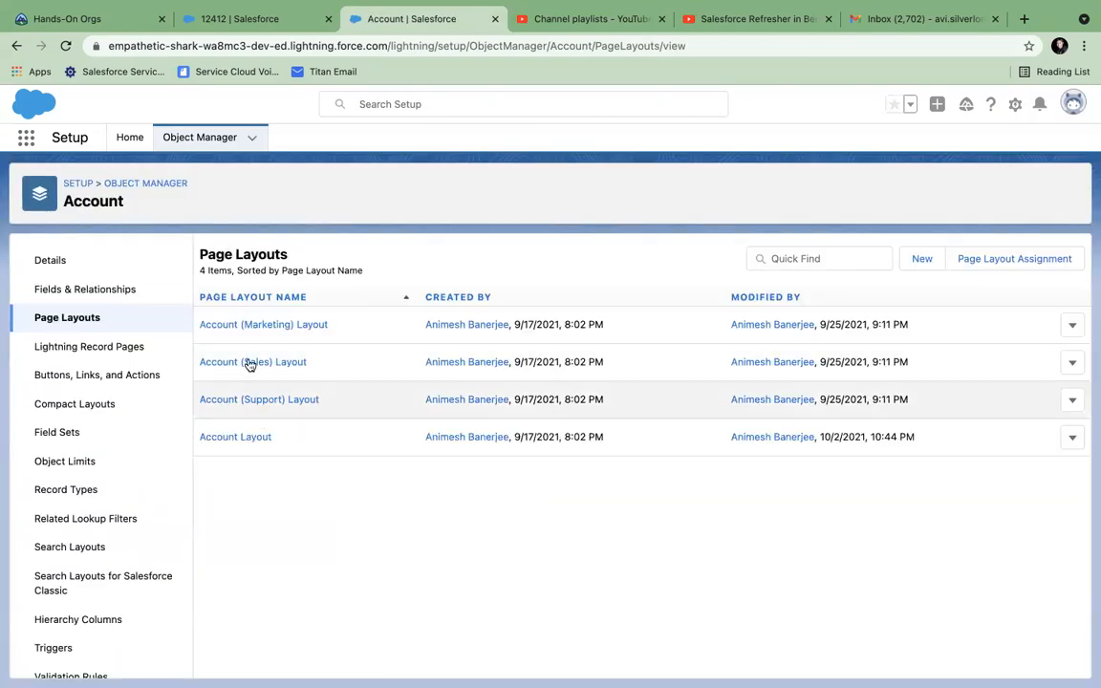
Step: Reopen the Account Layout and inspect the MyId field's read-only and required properties without changing them
click(234, 438)
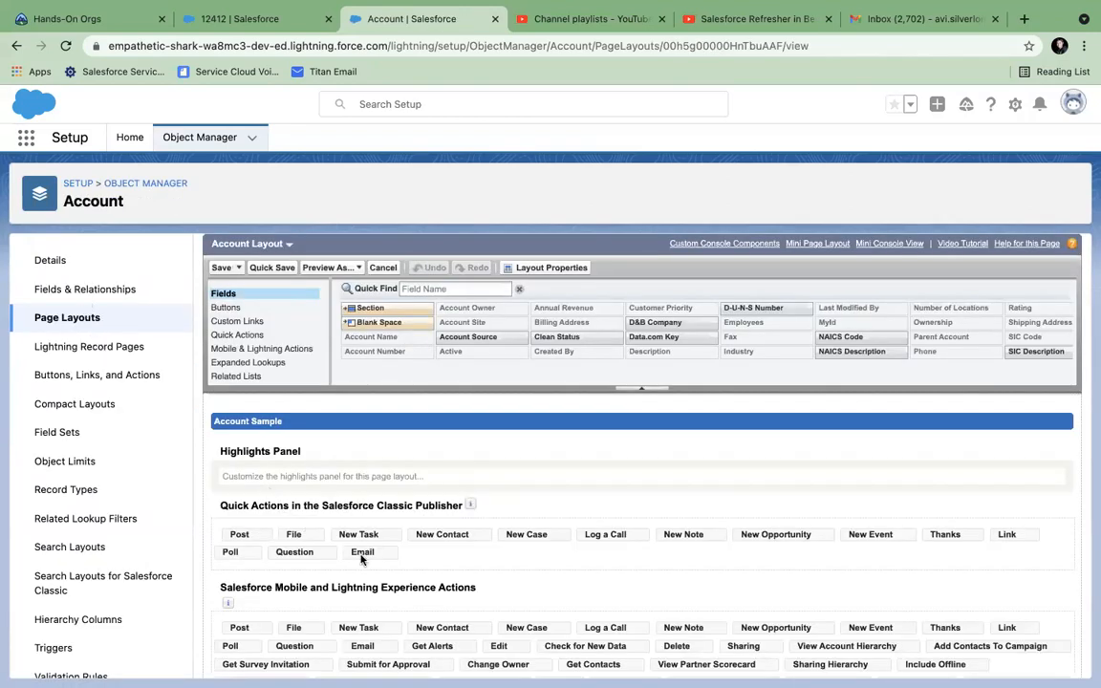
scroll(361, 560, down, 10)
scroll(364, 555, up, 5)
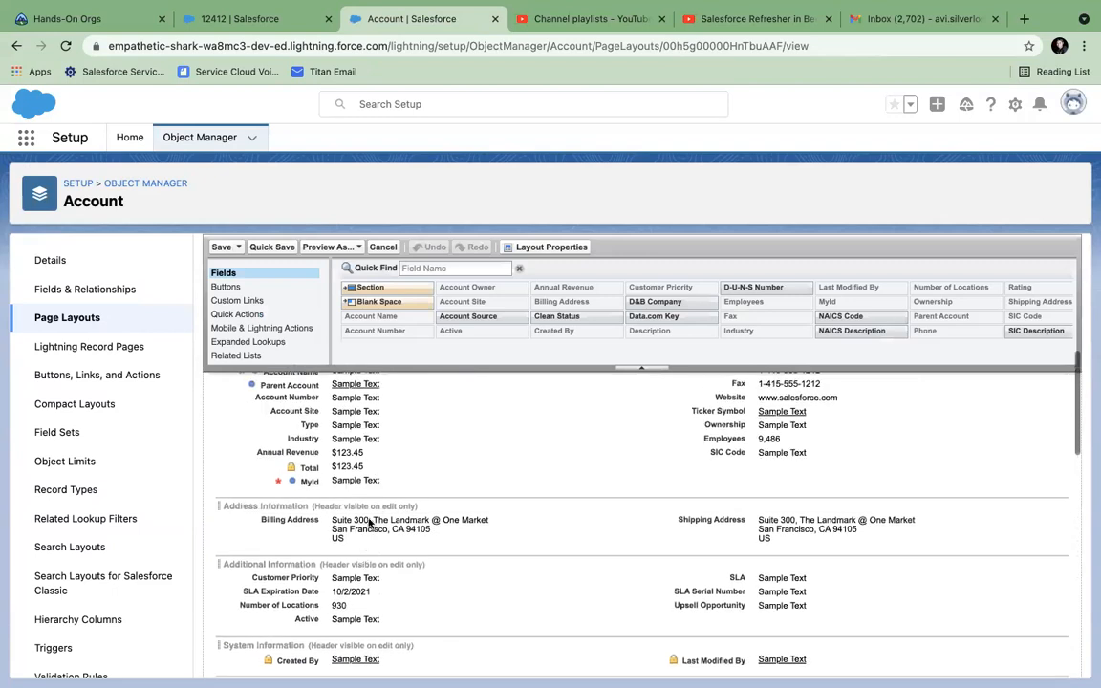
click(634, 480)
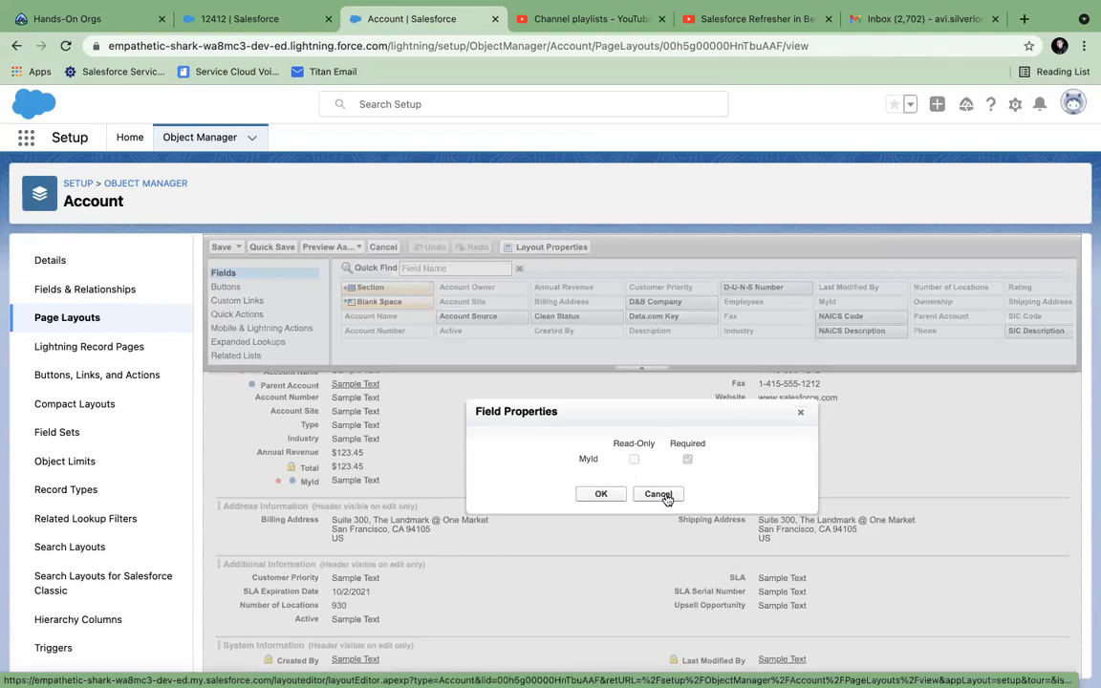
click(660, 494)
scroll(349, 387, up, 3)
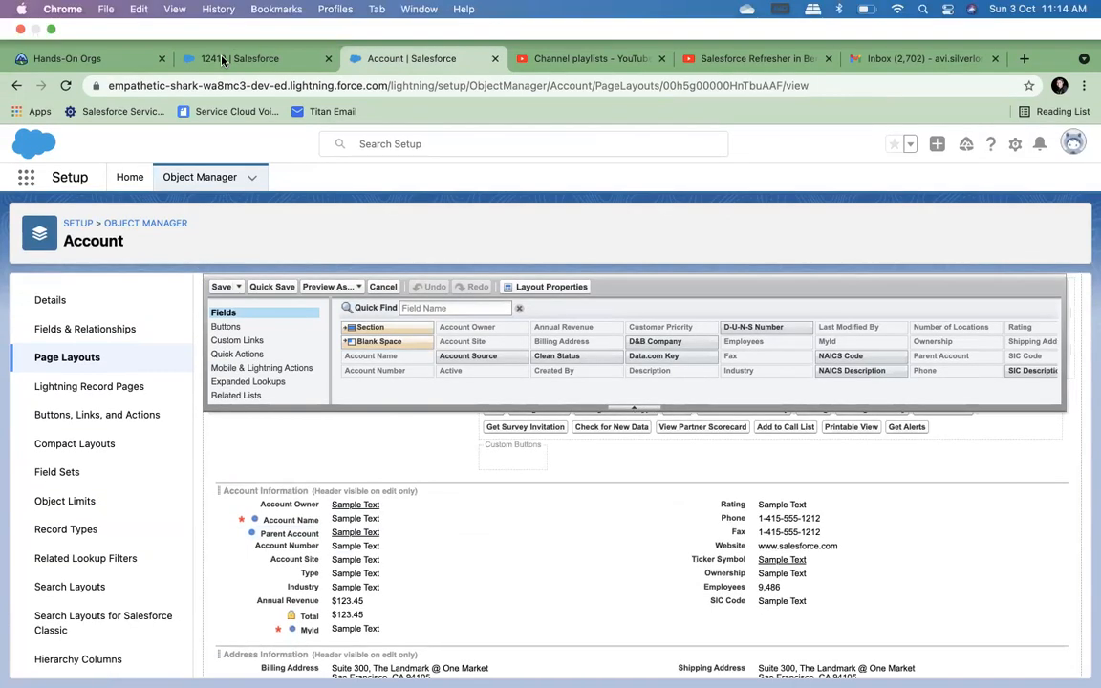
Step: Reload the Sales account page, start a new account, and try to save it empty
click(203, 56)
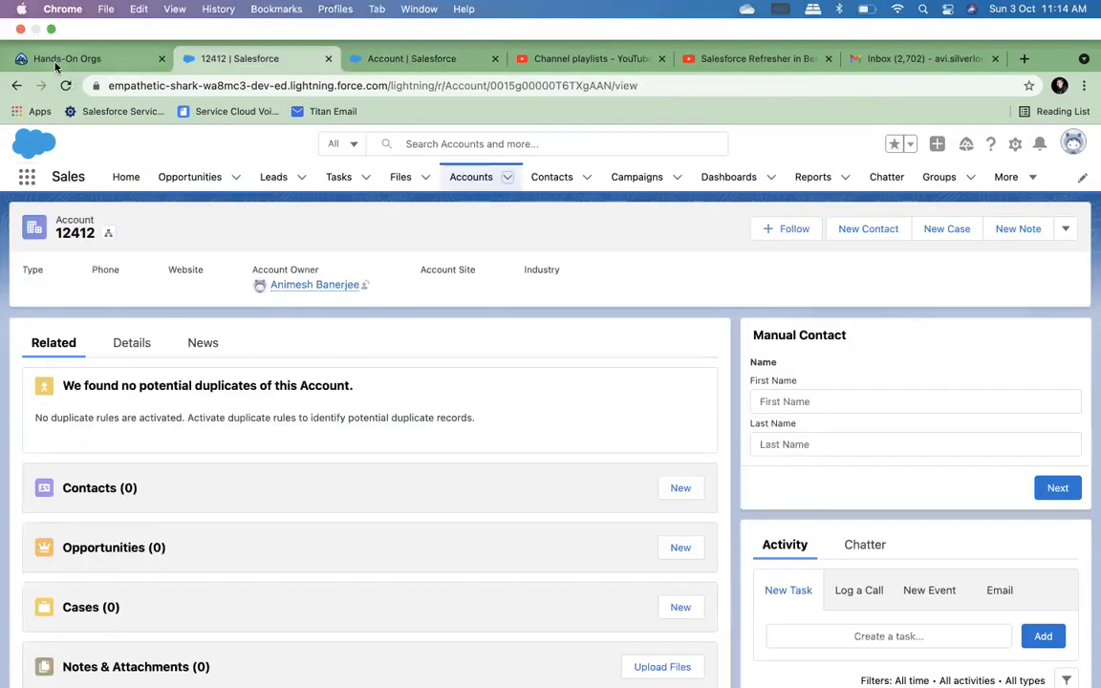
click(61, 85)
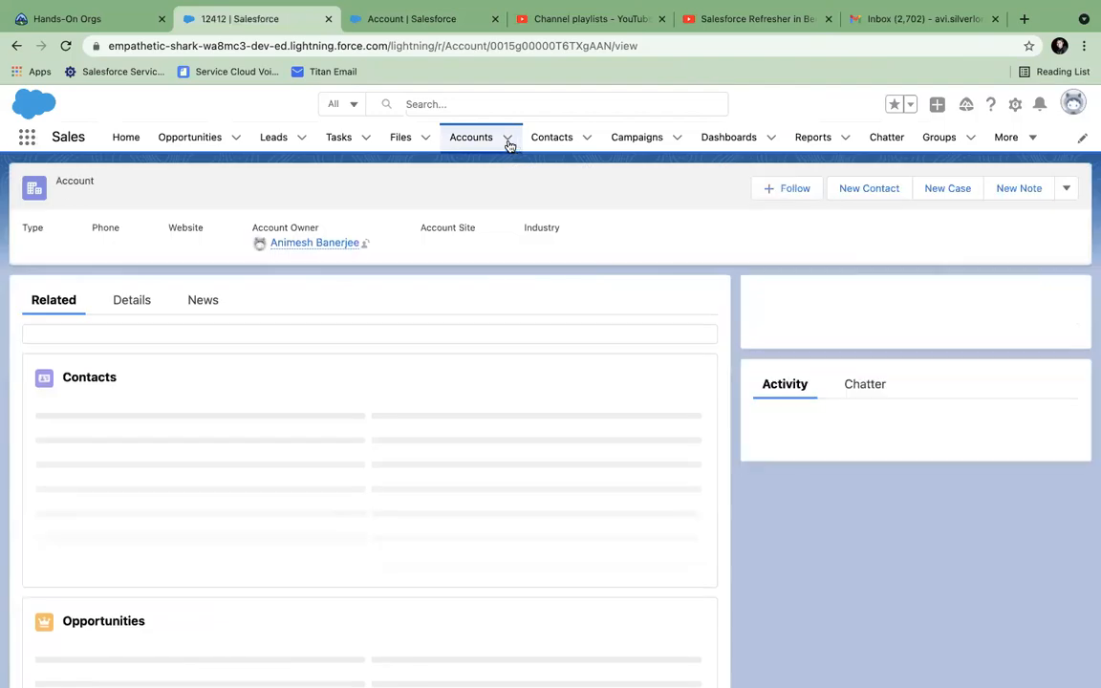
click(509, 143)
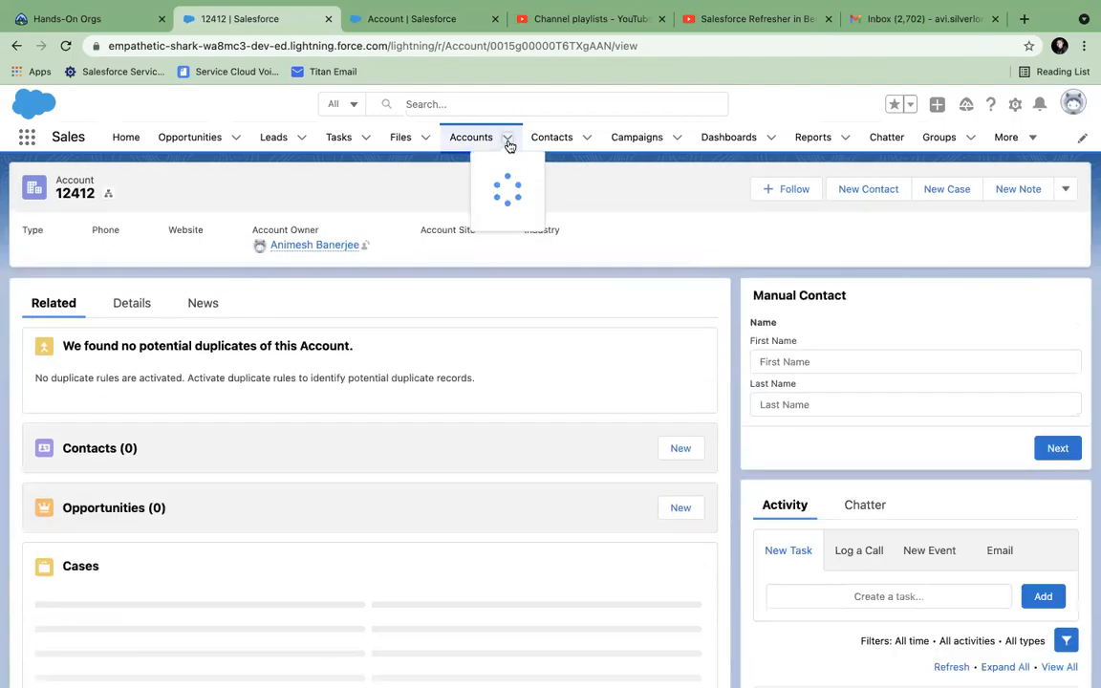
click(449, 167)
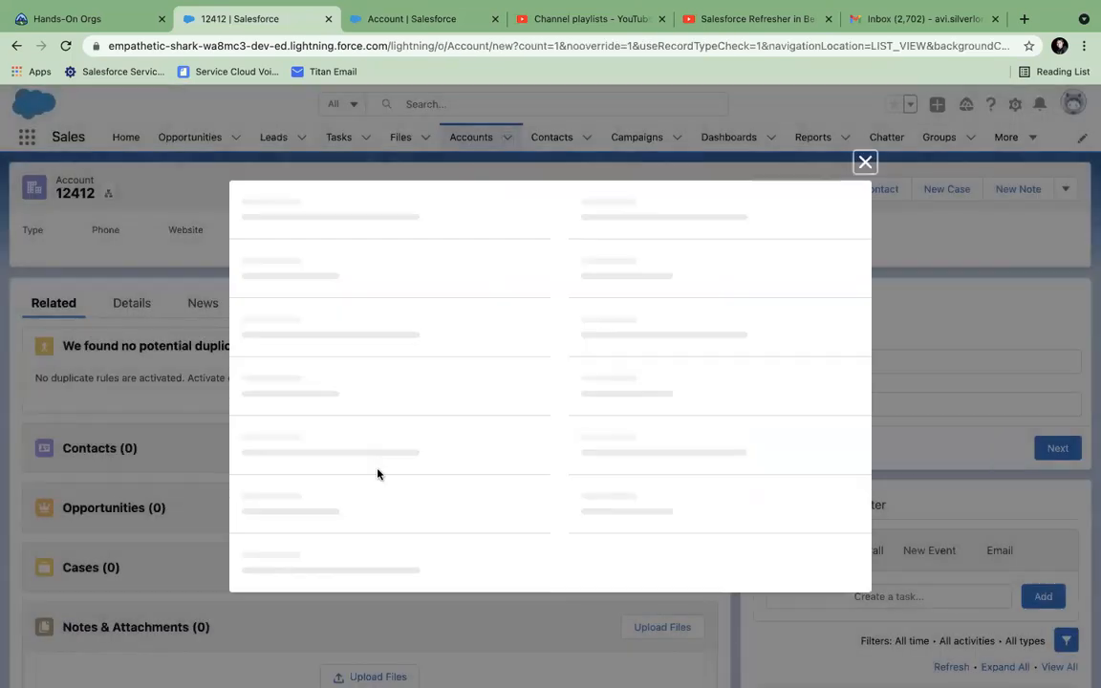
click(633, 630)
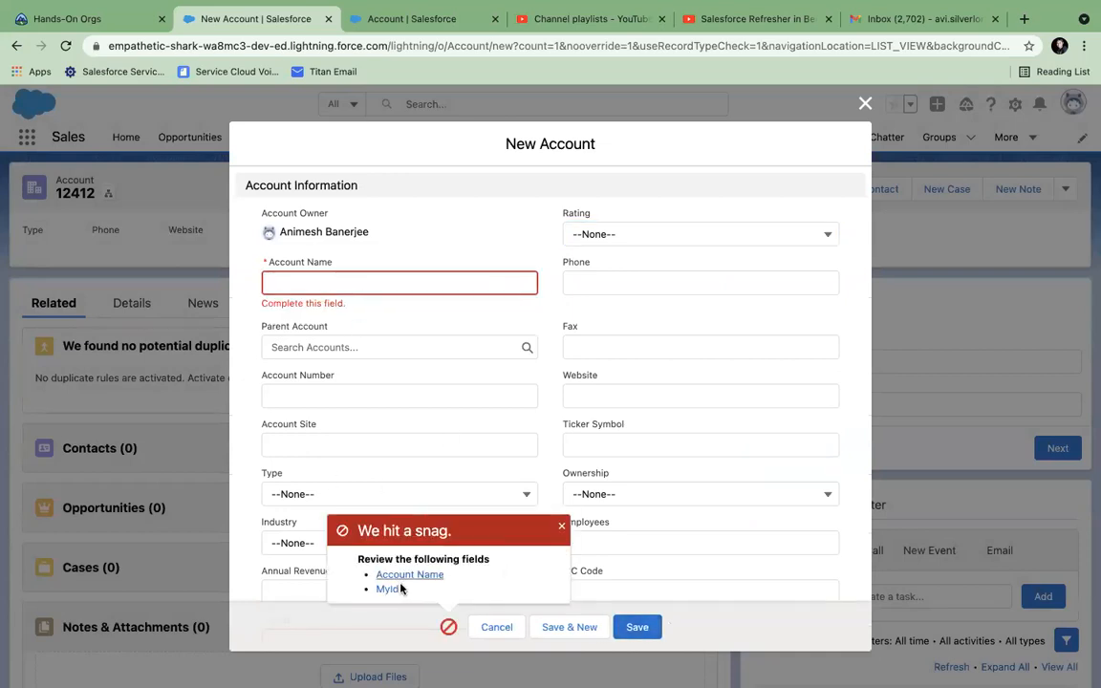
Step: Set the Account Name to "ghhgfhgf", fill in MyId, and try to save the account with a blank Account Number
click(502, 478)
click(349, 283)
text(564646)
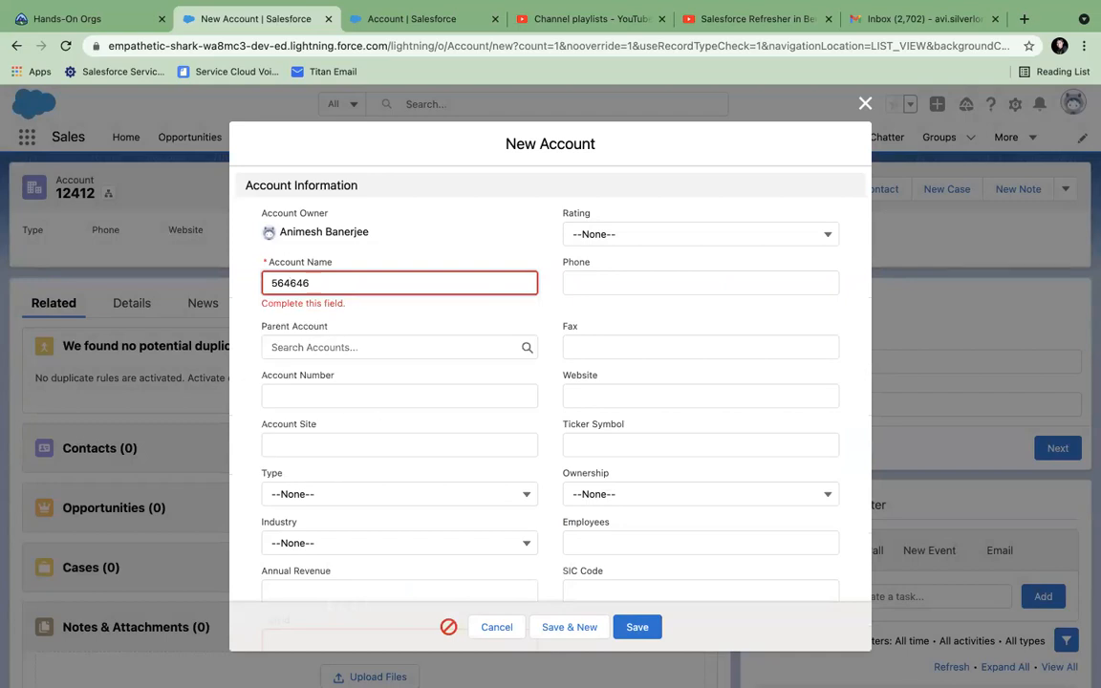
click(327, 285)
text(ghhgfhgf)
scroll(307, 478, down, 3)
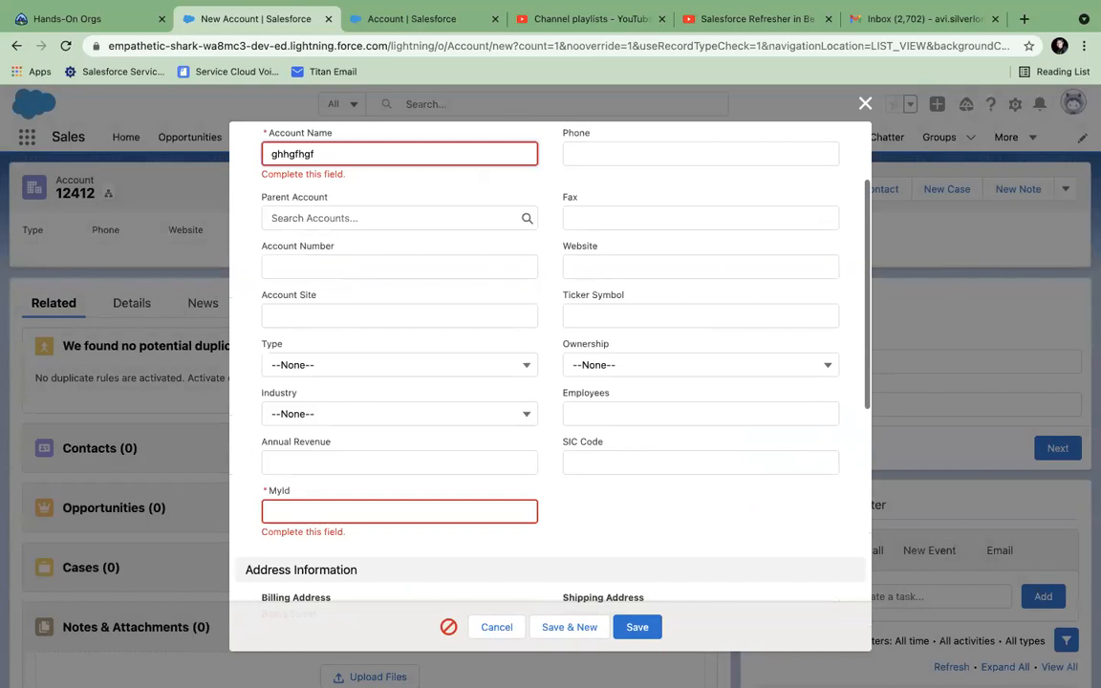
click(307, 514)
text(657657)
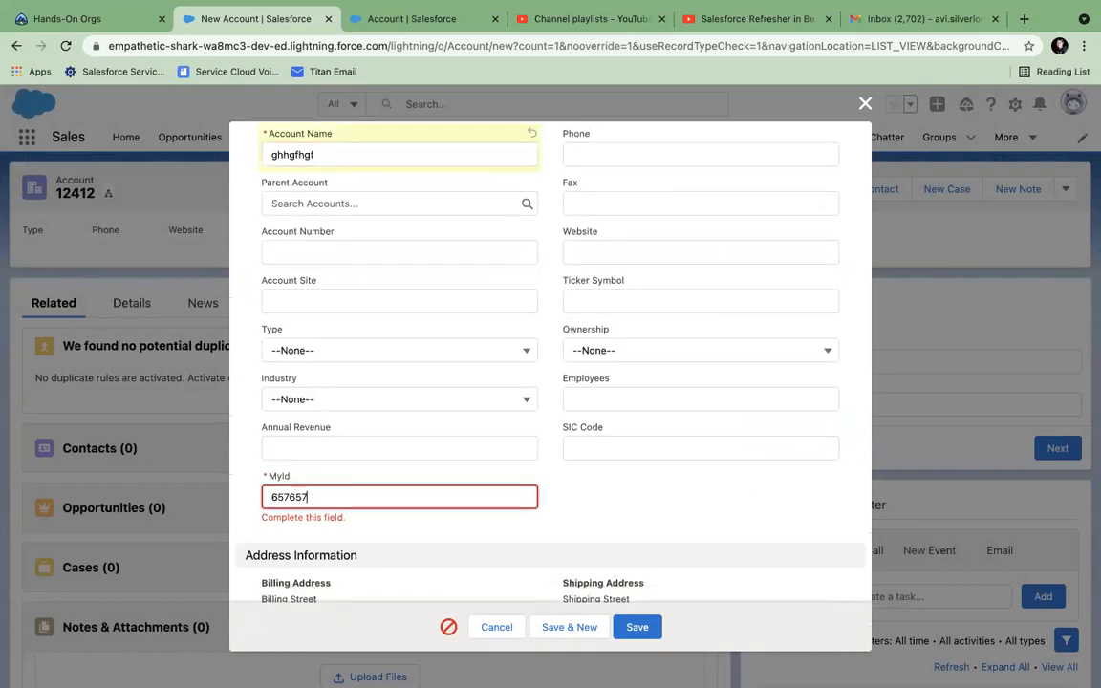
click(636, 627)
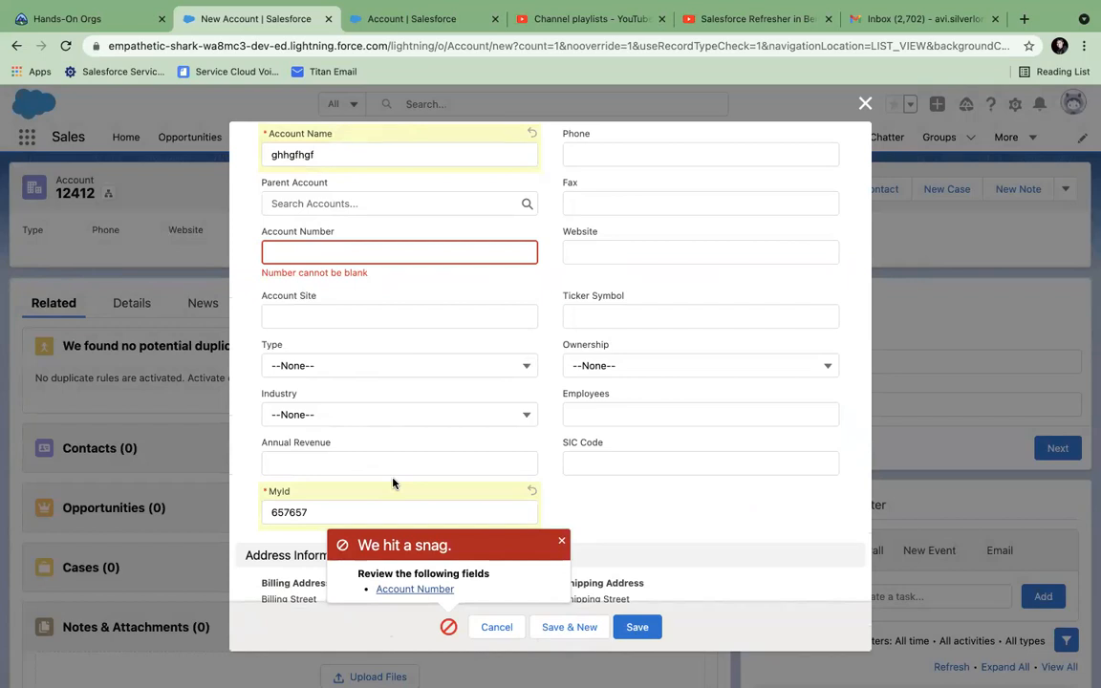
Step: Fill in the Account Number field and save the new account
click(292, 250)
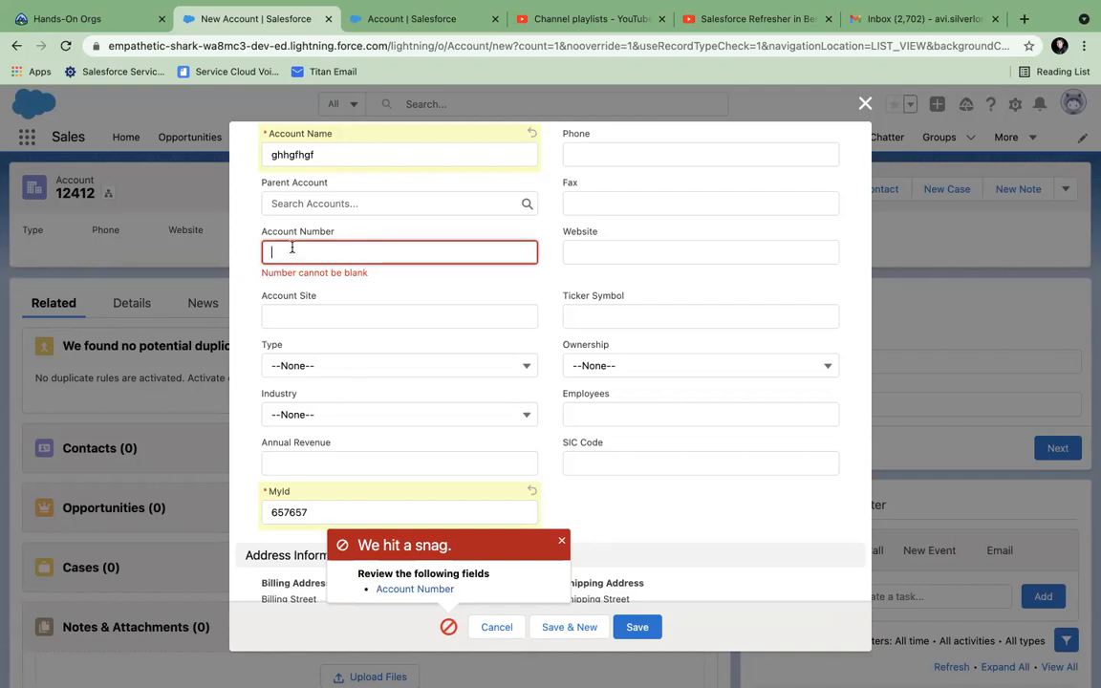
text(542354)
click(634, 626)
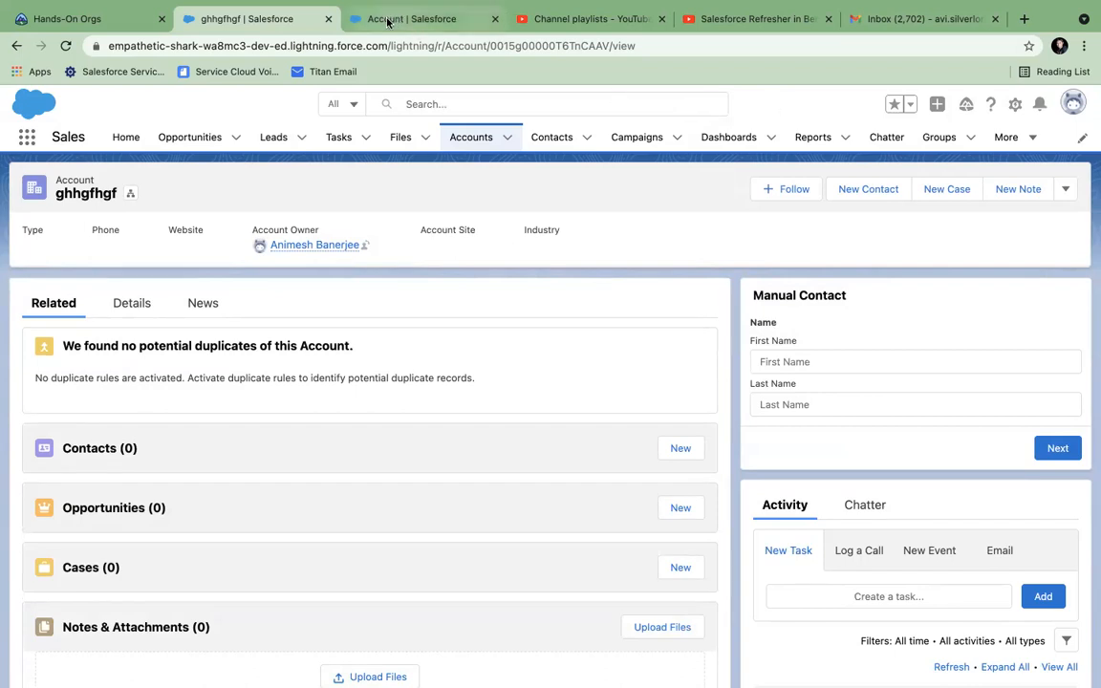
Step: Return to Setup and open the Account object's Fields & Relationships list from the Object Manager
click(415, 23)
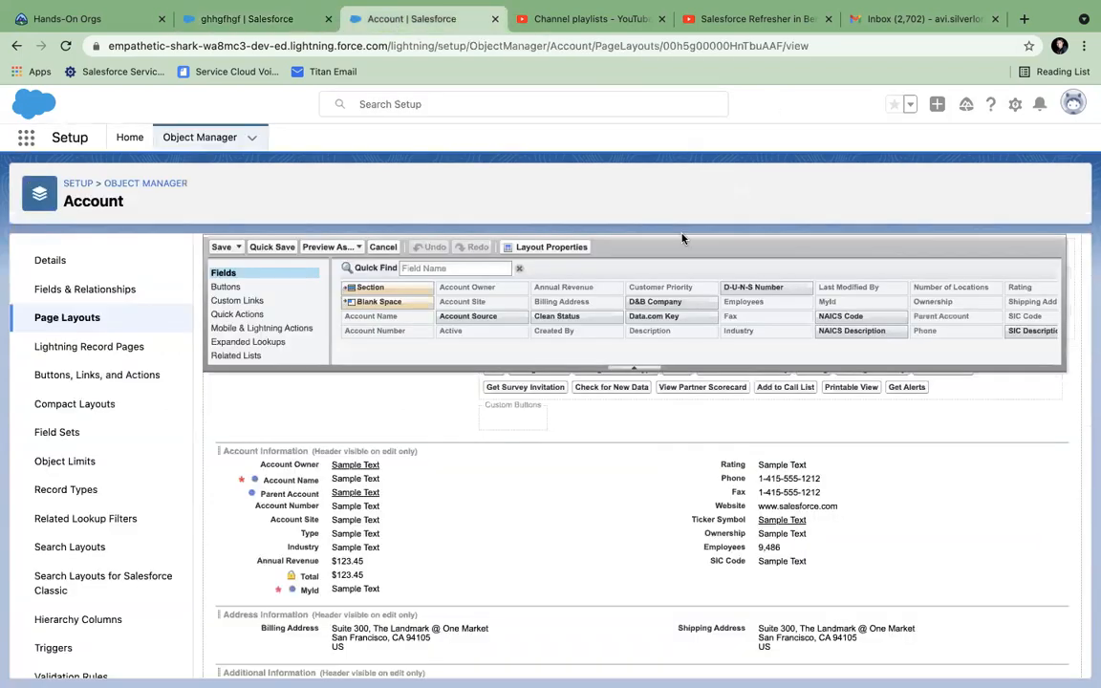
click(197, 138)
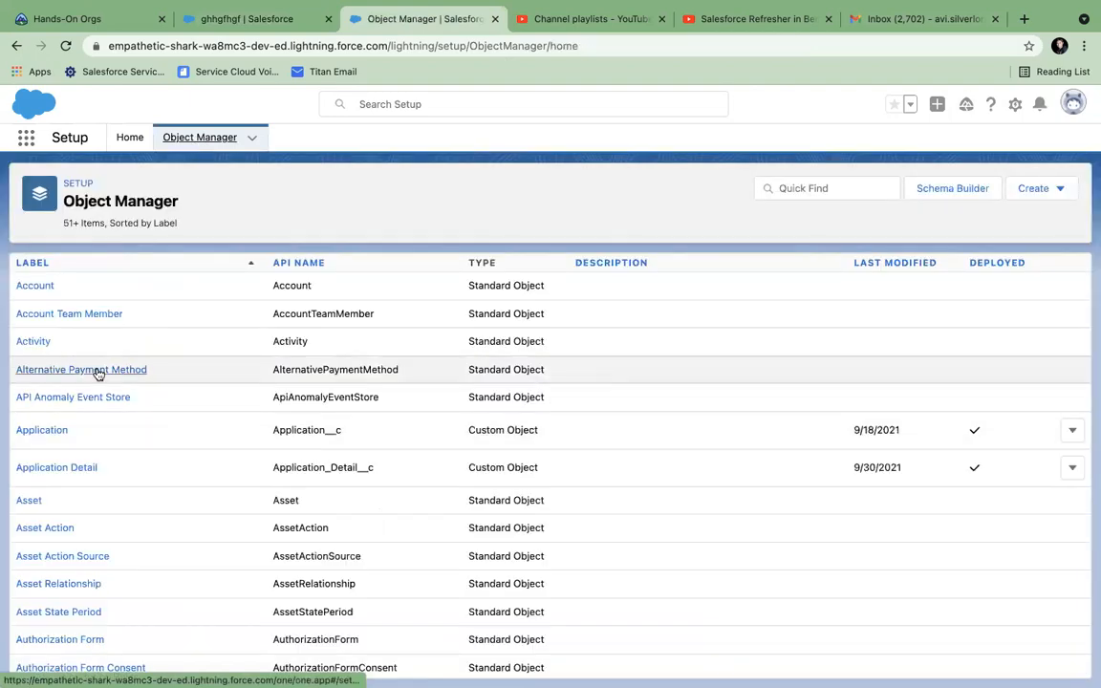
click(37, 285)
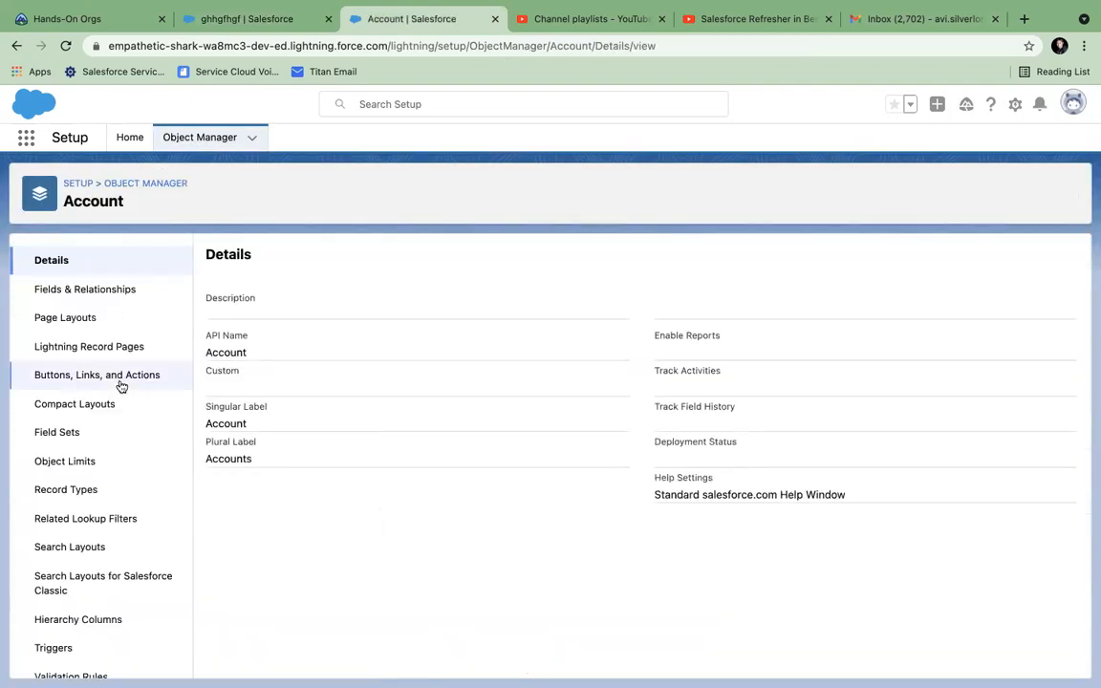
click(93, 291)
Step: Look through the Account object's field labels, field names, and data types for a field to validate
scroll(200, 446, down, 7)
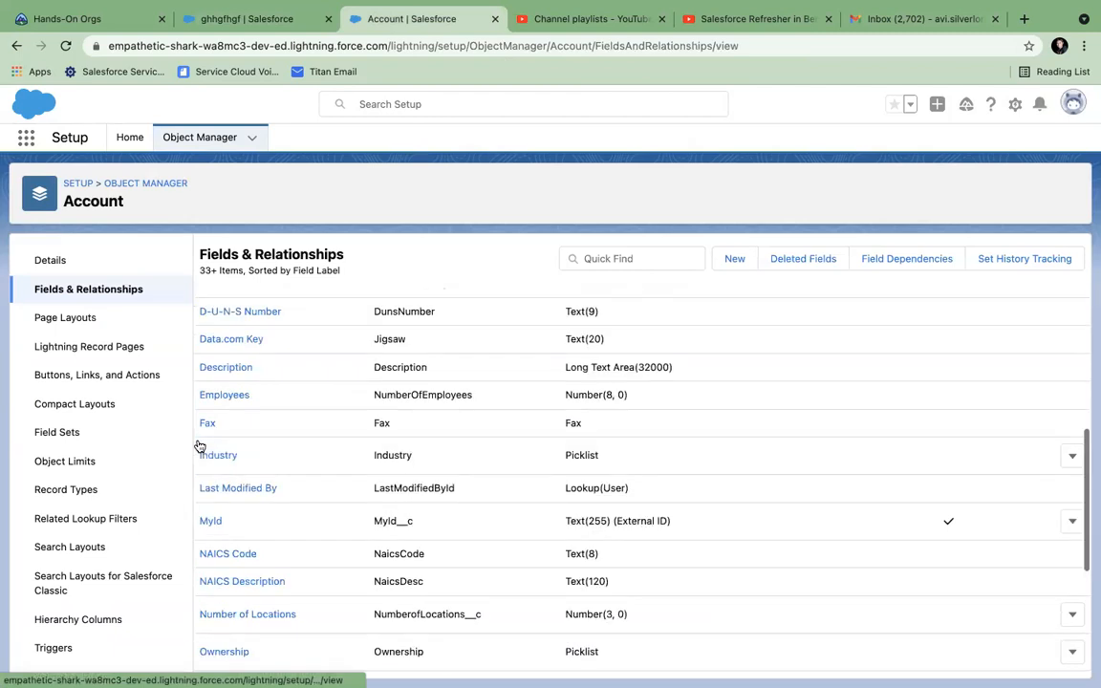
scroll(206, 517, down, 2)
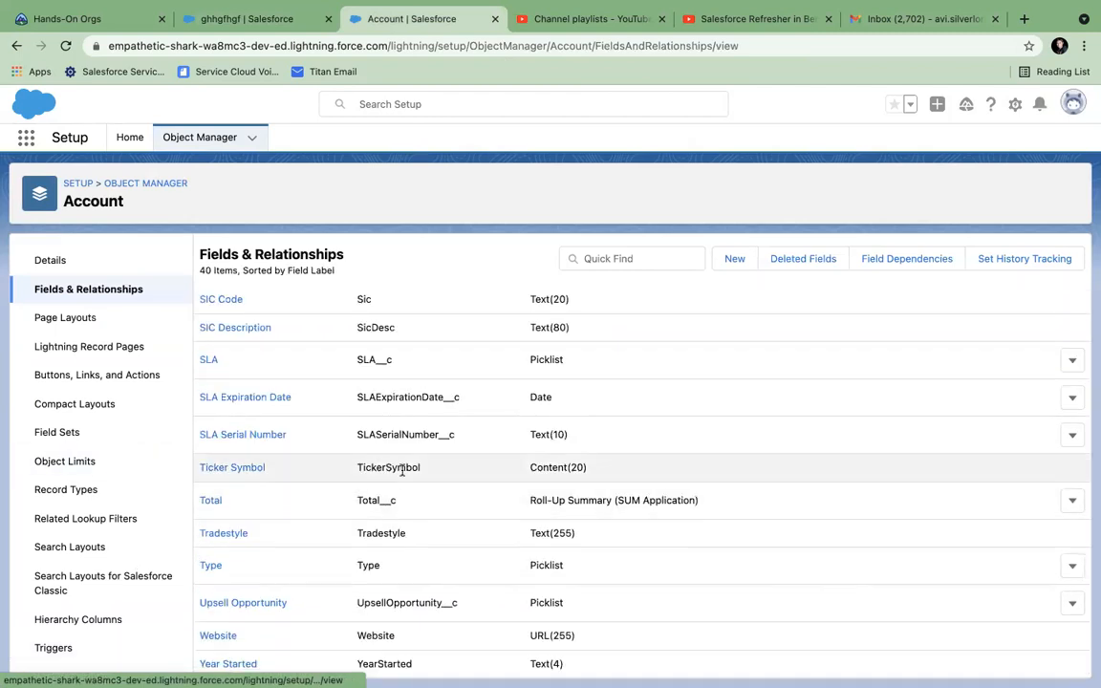
scroll(400, 471, up, 10)
scroll(395, 559, down, 5)
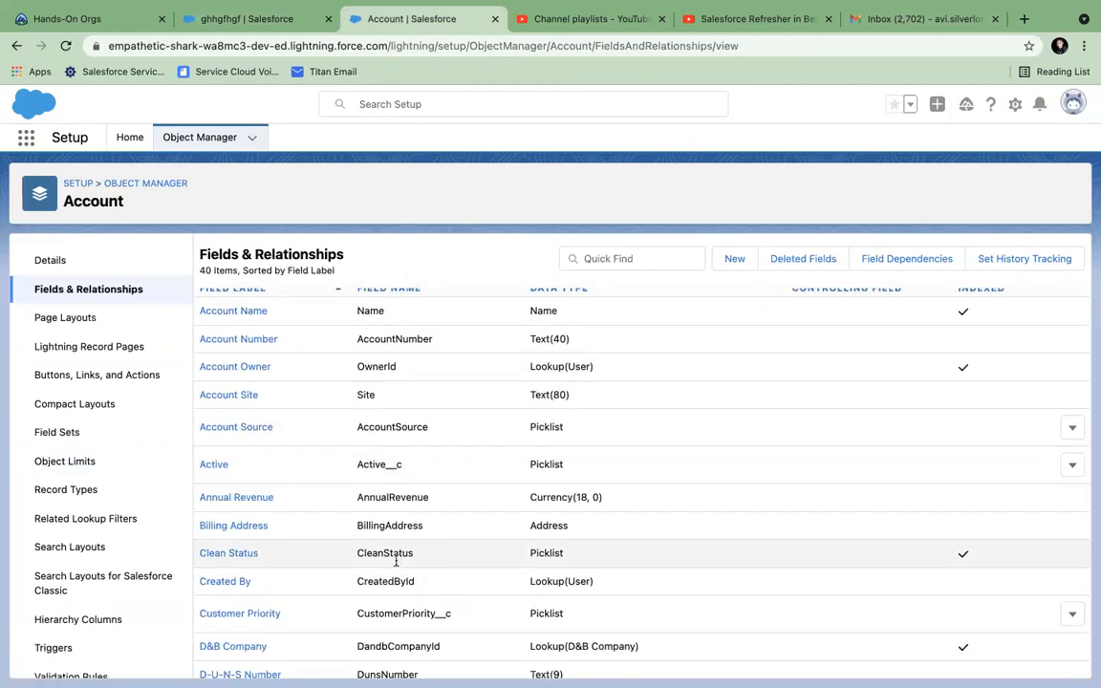
scroll(396, 561, down, 10)
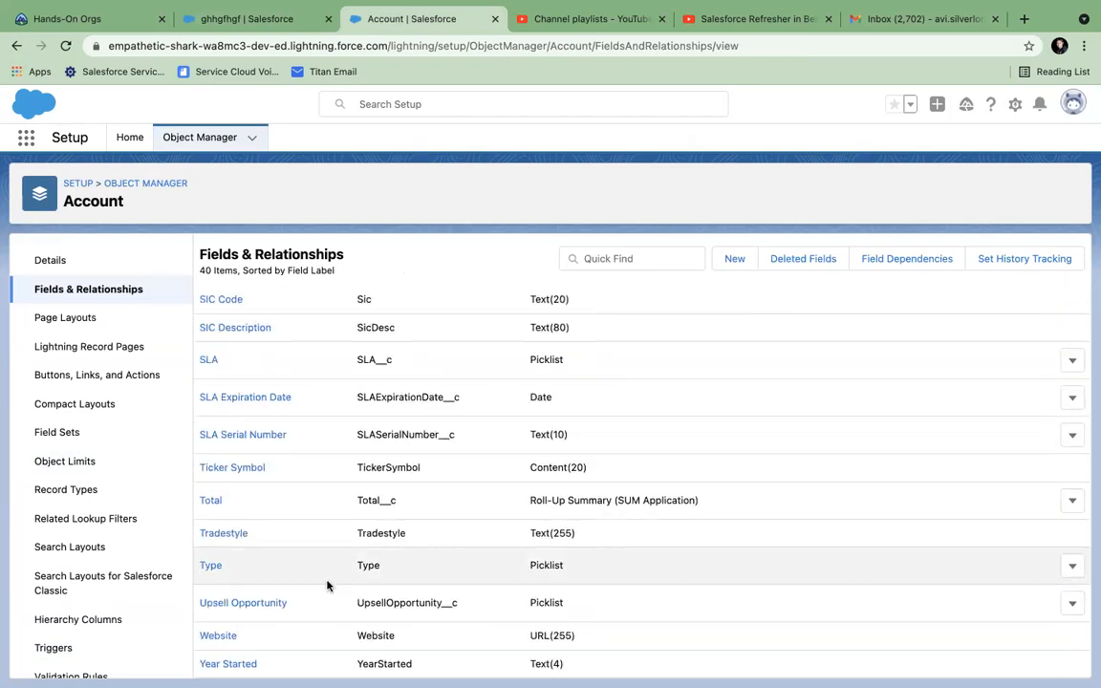
scroll(327, 586, up, 20)
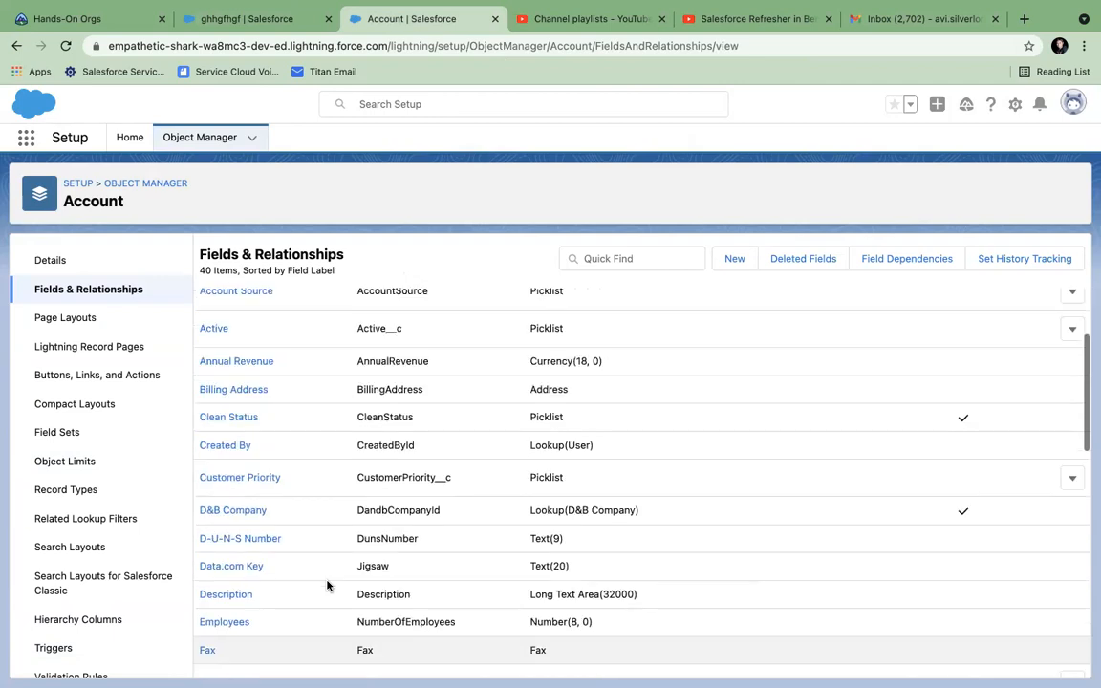
scroll(327, 586, down, 5)
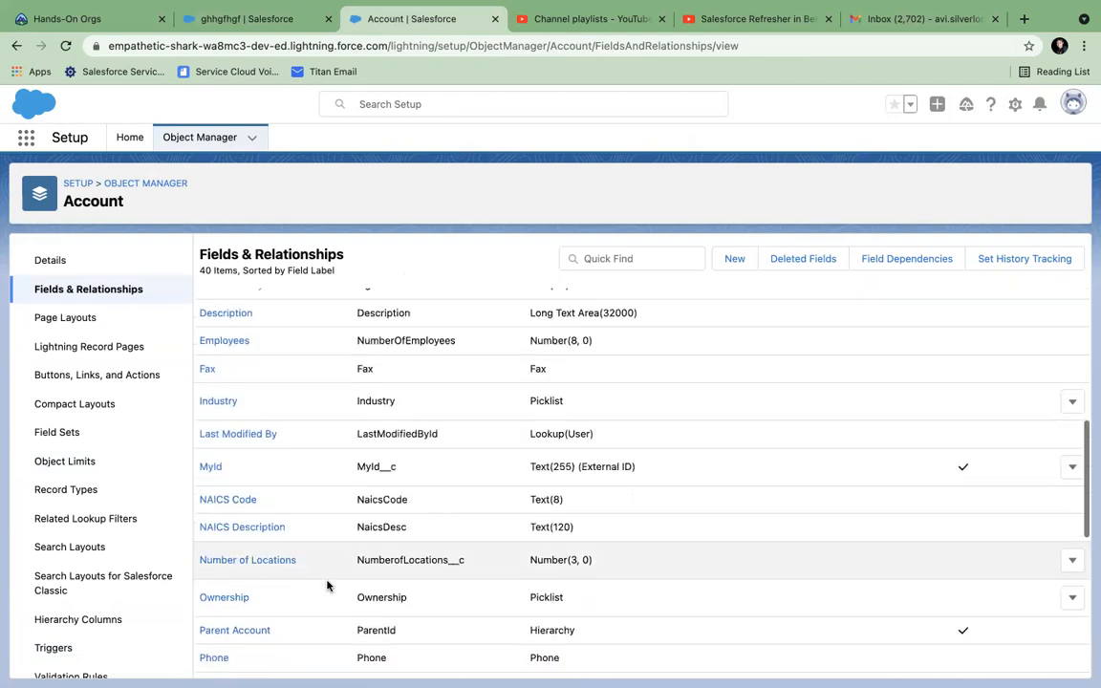
scroll(327, 586, down, 4)
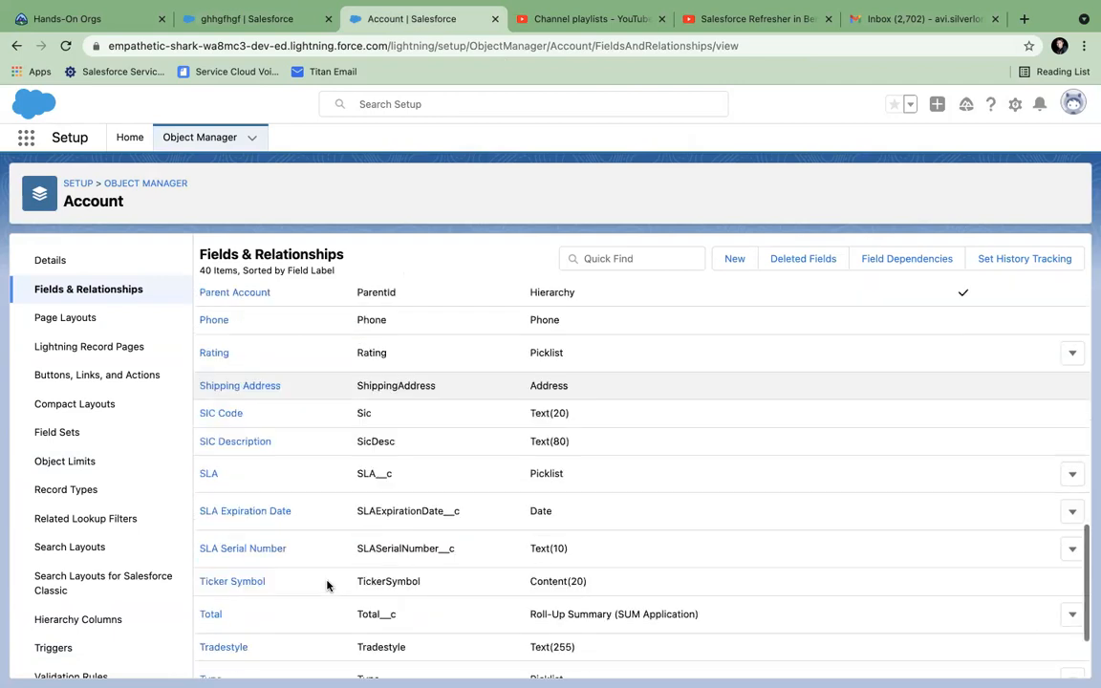
scroll(327, 586, down, 2)
scroll(327, 586, up, 5)
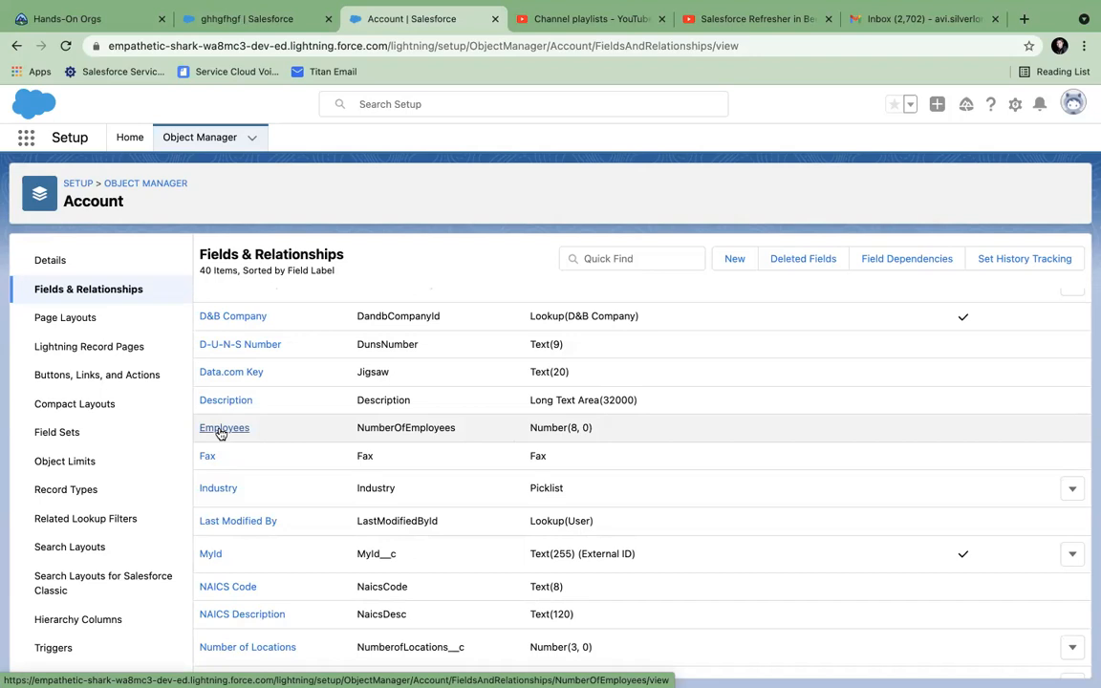
Step: Delete the Employee_Should_NOT_be_between_10_to_100 validation rule from the Account object
scroll(79, 605, down, 1)
click(69, 651)
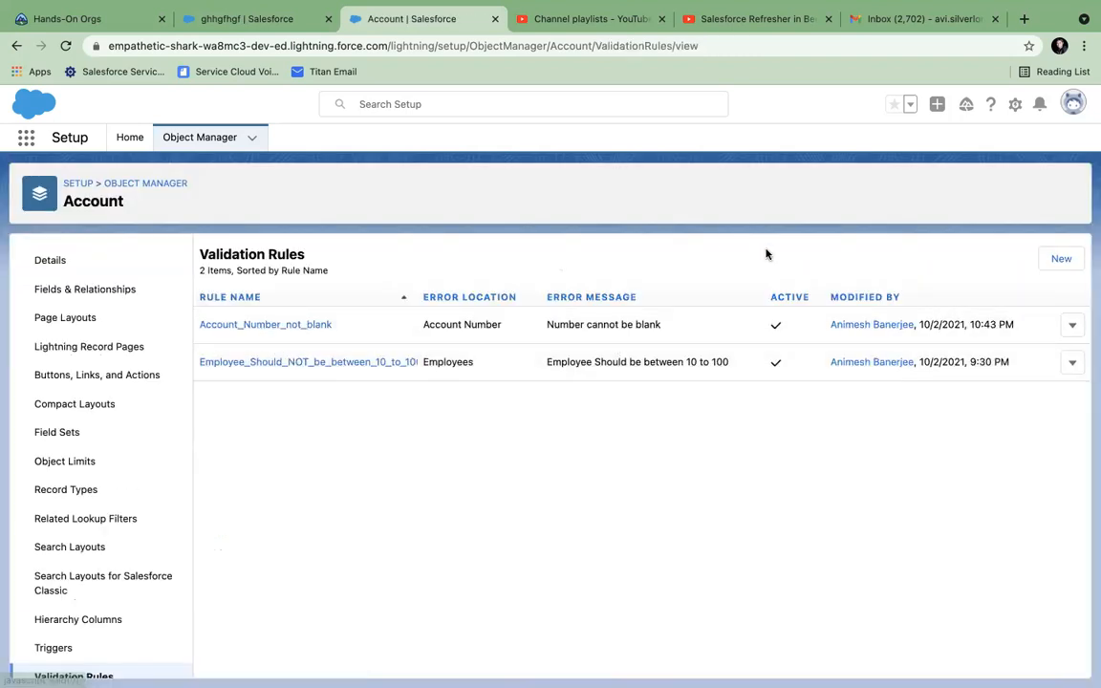
click(1072, 366)
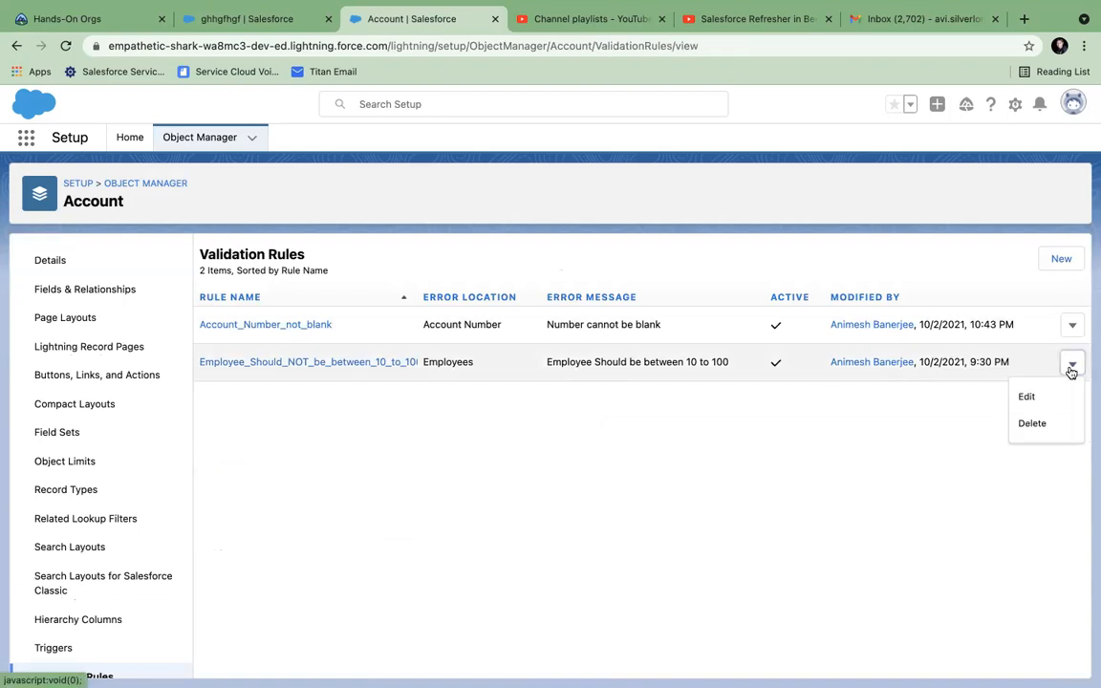
click(1033, 423)
click(766, 410)
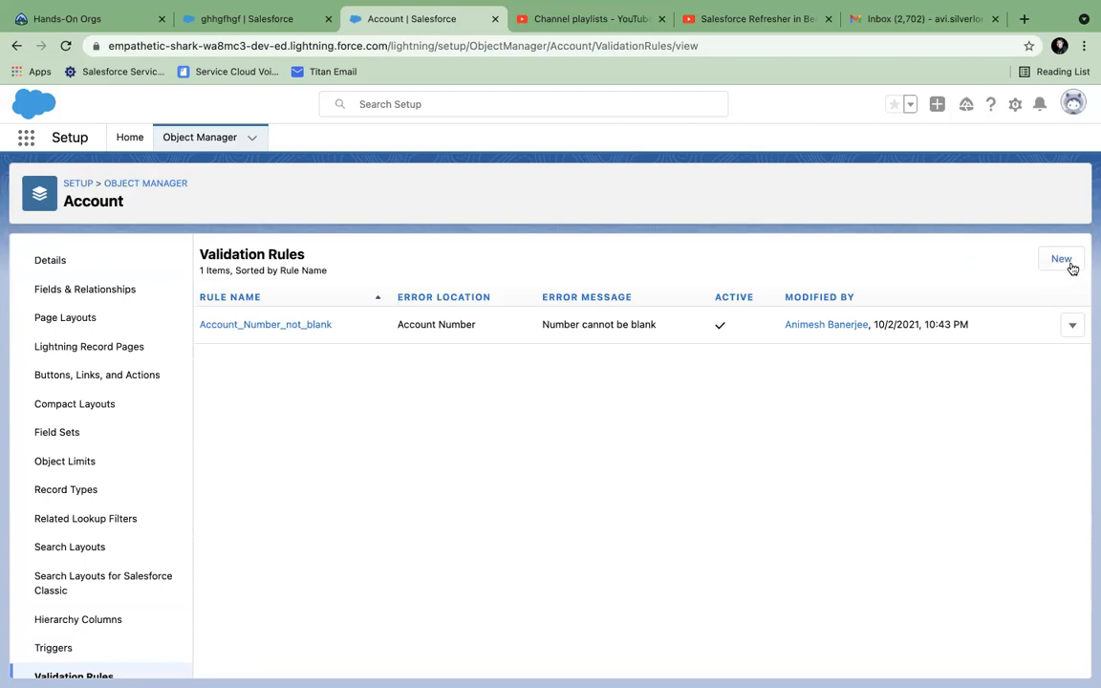
click(1070, 266)
click(334, 357)
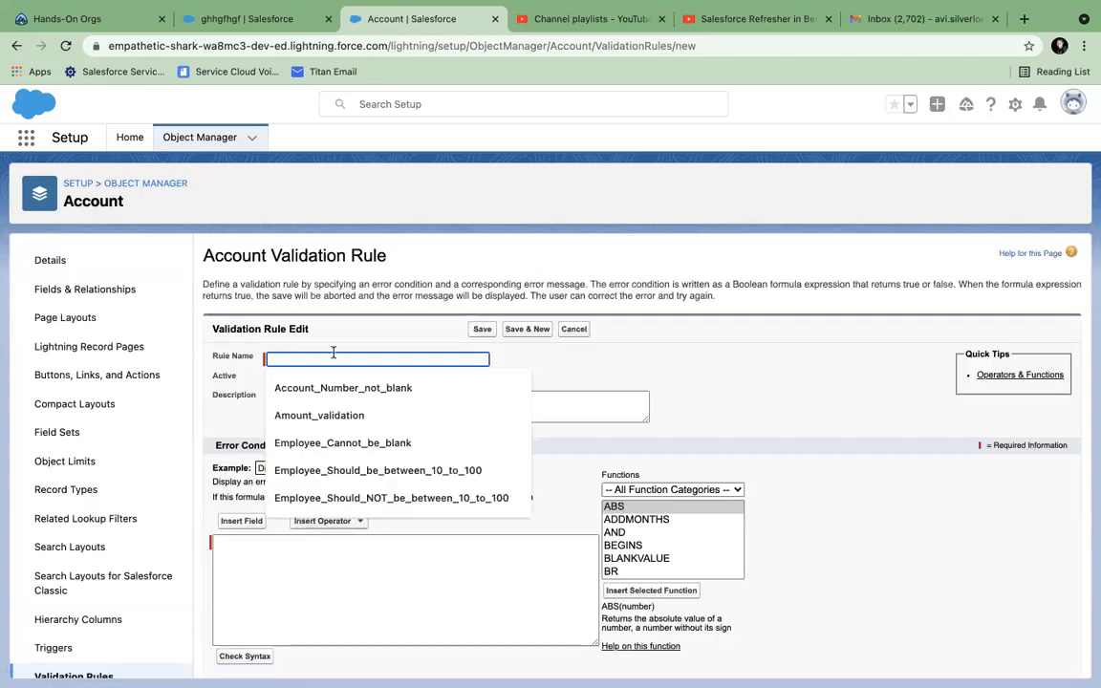
scroll(95, 652, down, 1)
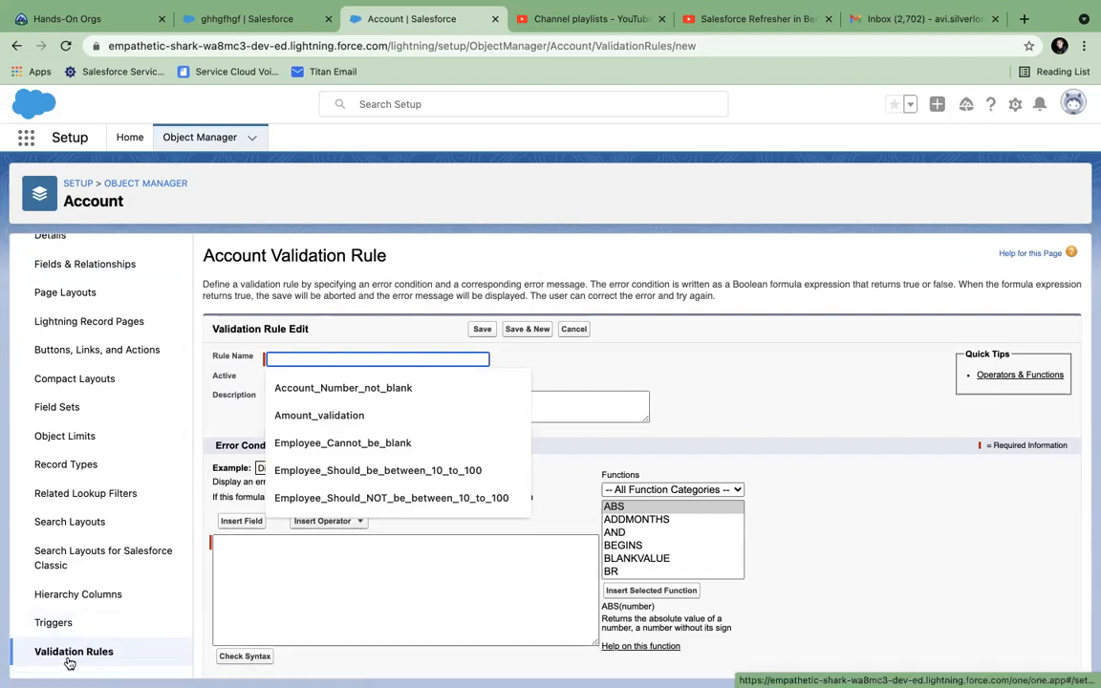
click(71, 654)
Step: Delete the Account_Number_not_blank validation rule from the Account object
click(1072, 325)
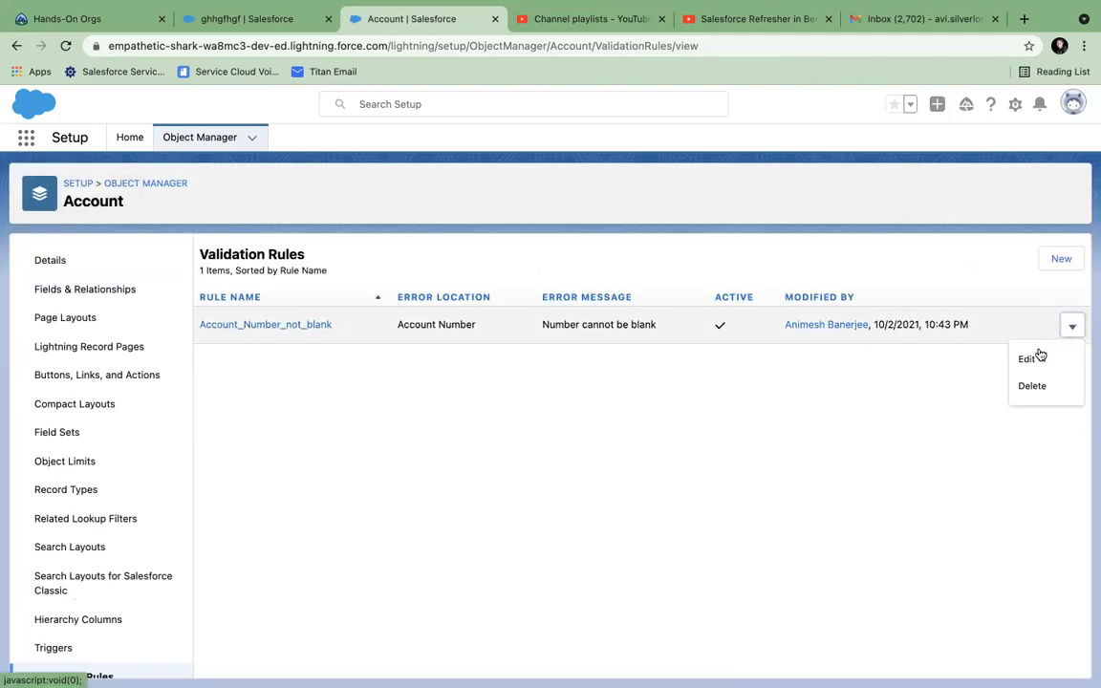
click(1032, 386)
click(771, 405)
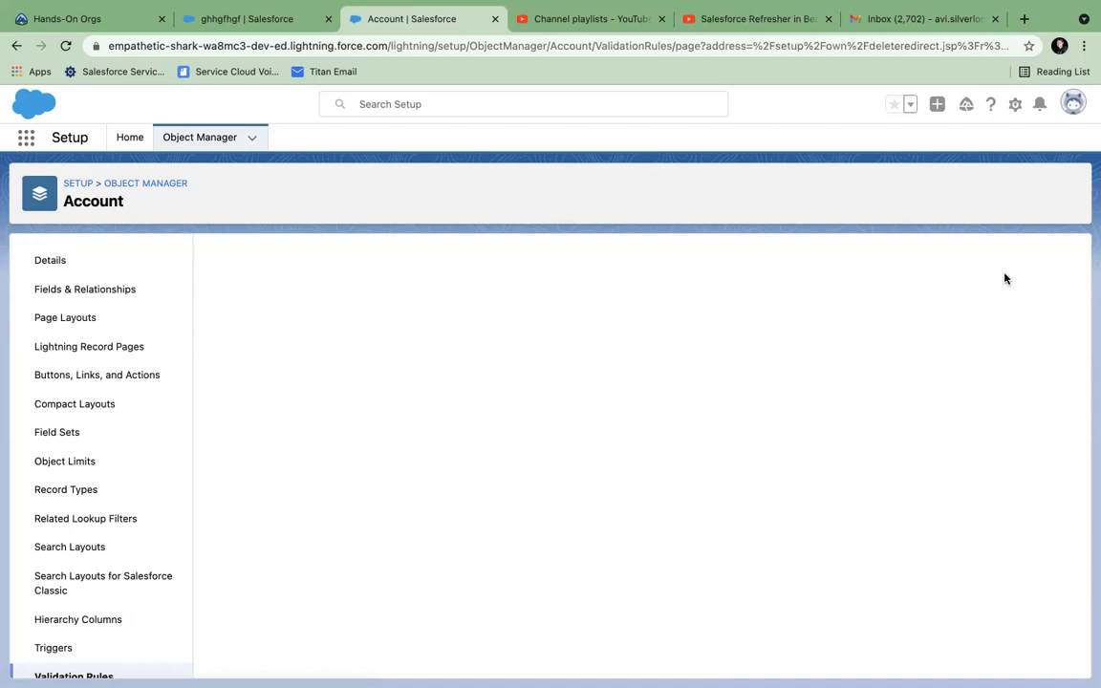
Step: Create a new Account validation rule and name it Employee_Cannot_be_blank
click(1057, 260)
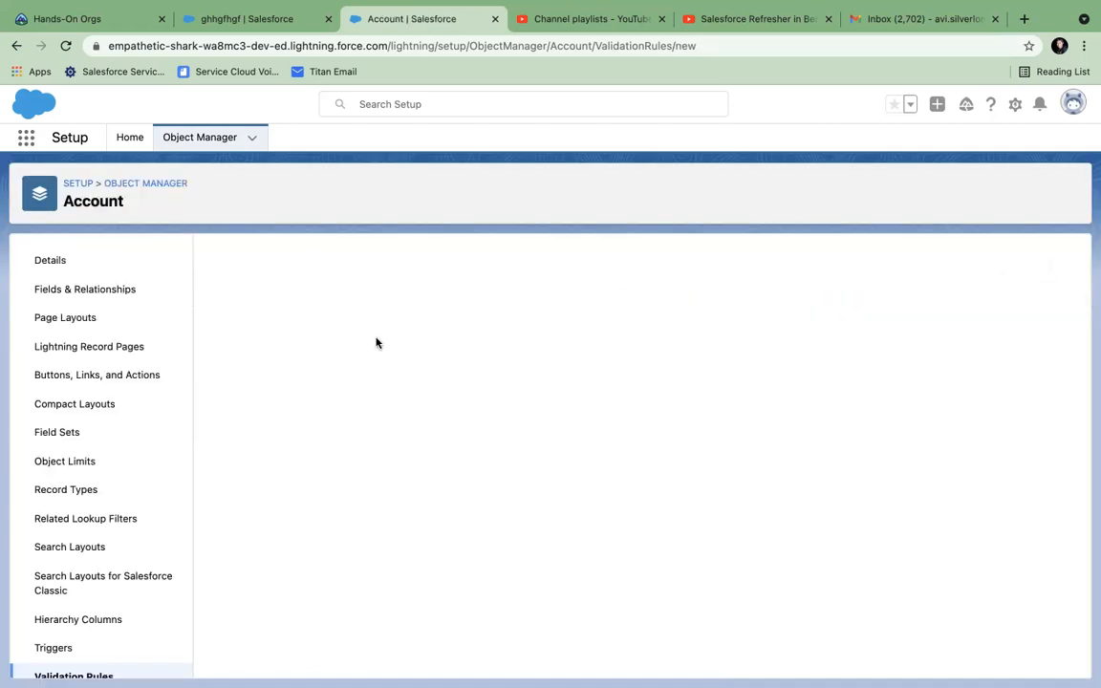
text(E)
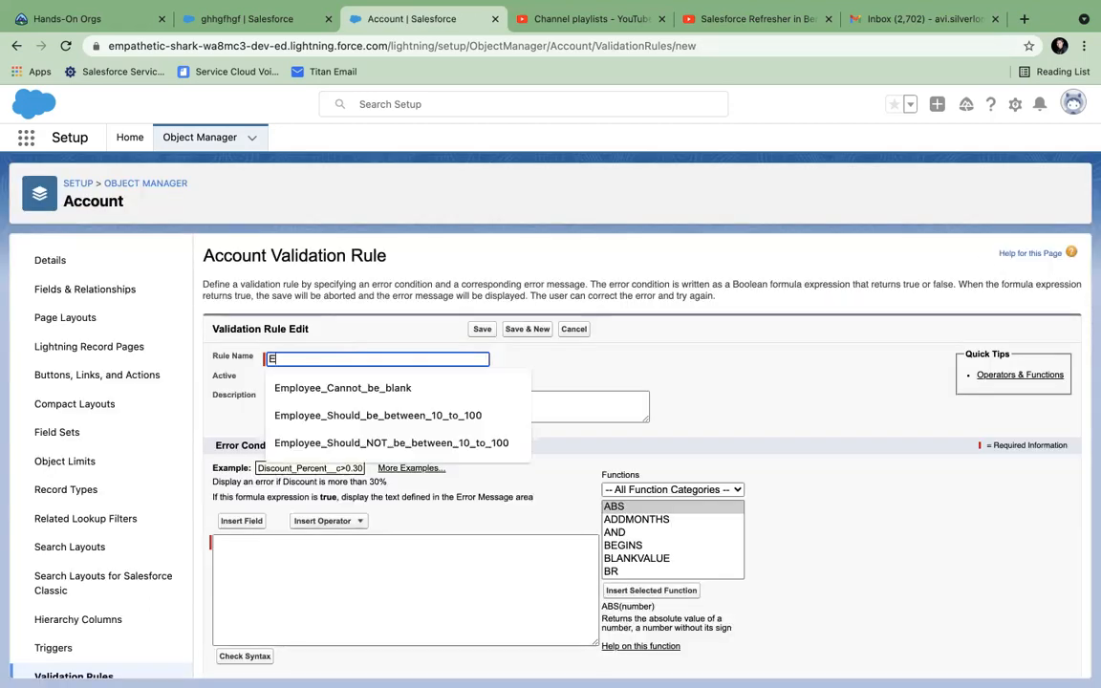
text(mpl)
key(Down)
key(Return)
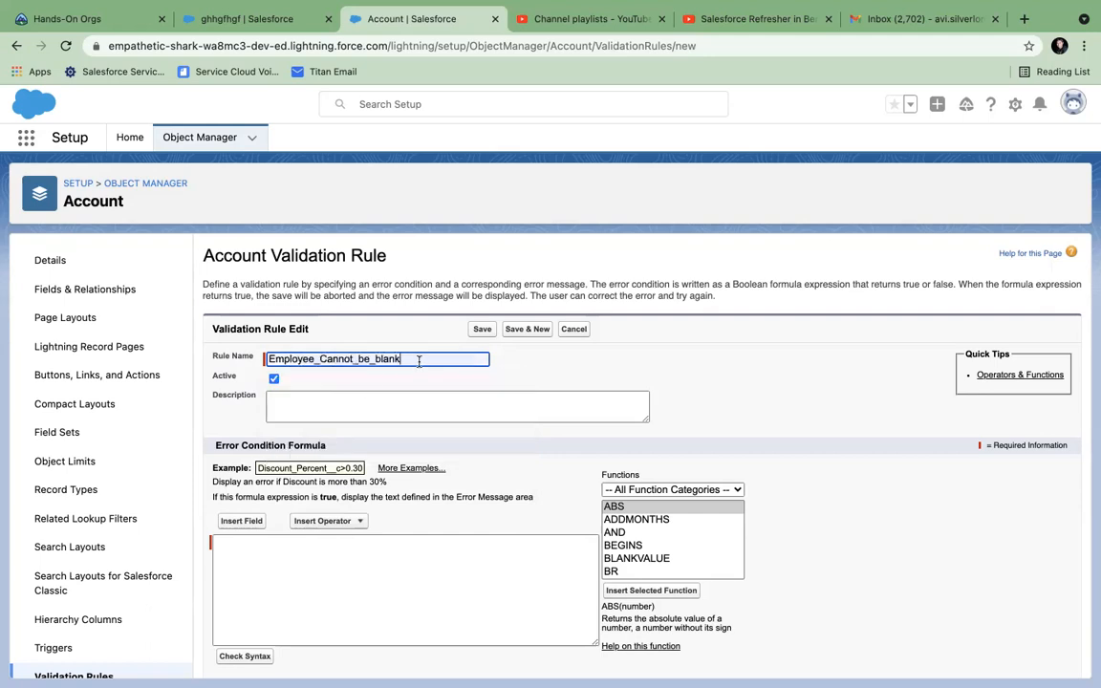
click(337, 404)
Step: Insert the account's Type field into the error condition formula and complete the condition as Type = "Prospect"
click(218, 541)
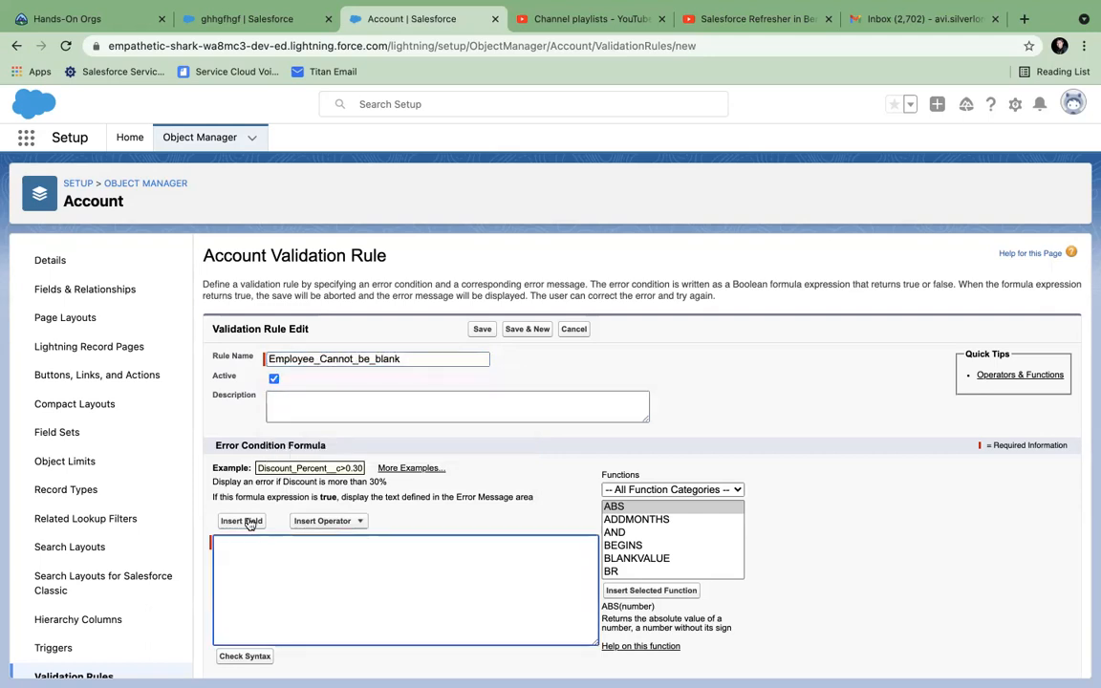
click(241, 521)
scroll(464, 440, down, 2)
scroll(470, 437, up, 1)
scroll(469, 455, down, 7)
scroll(469, 464, down, 8)
scroll(469, 465, down, 3)
click(469, 465)
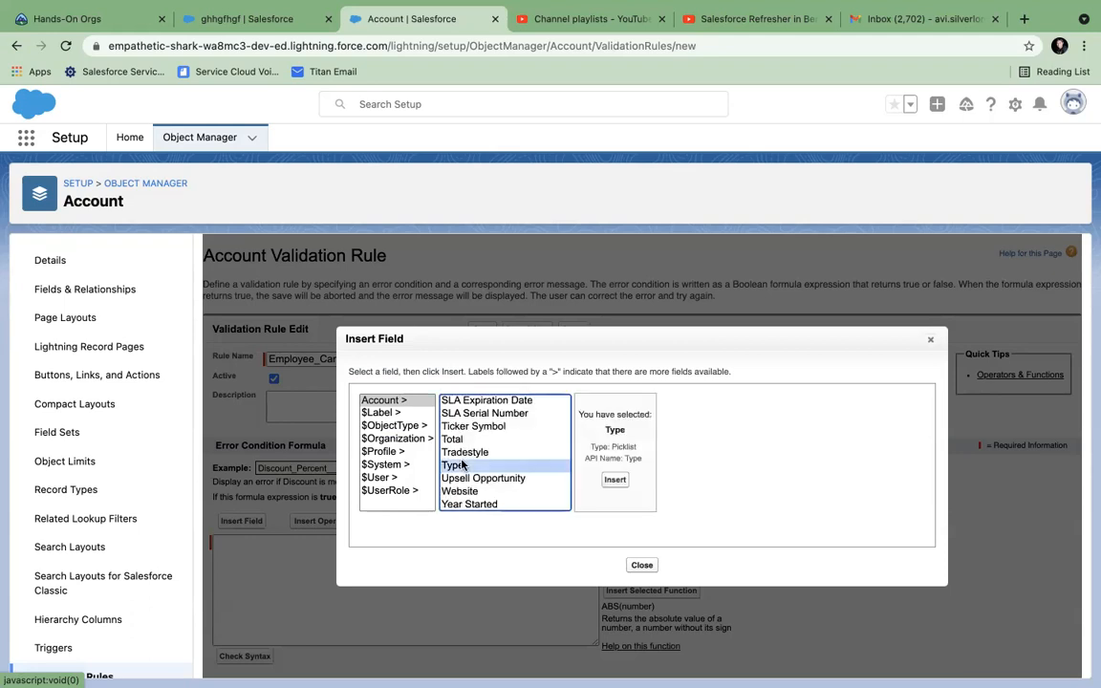
click(615, 483)
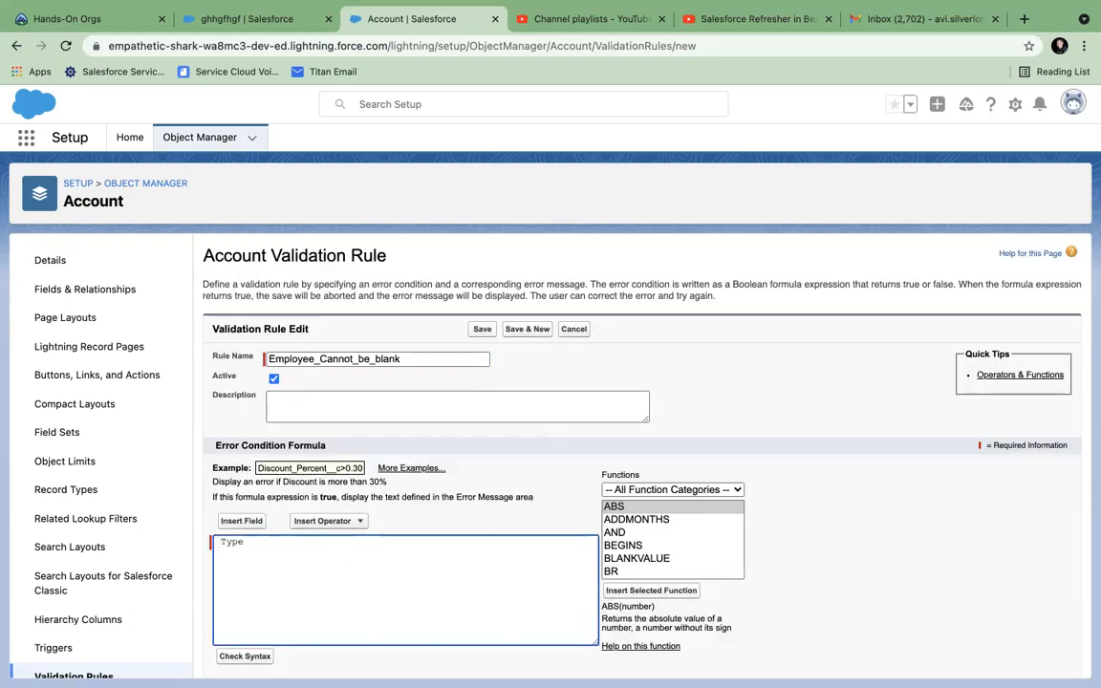
text(= "Prospect")
Step: Add the Employees field on a separate line of the formula with the condition NumberOfEmployees = 0
click(244, 521)
scroll(543, 463, down, 6)
click(486, 453)
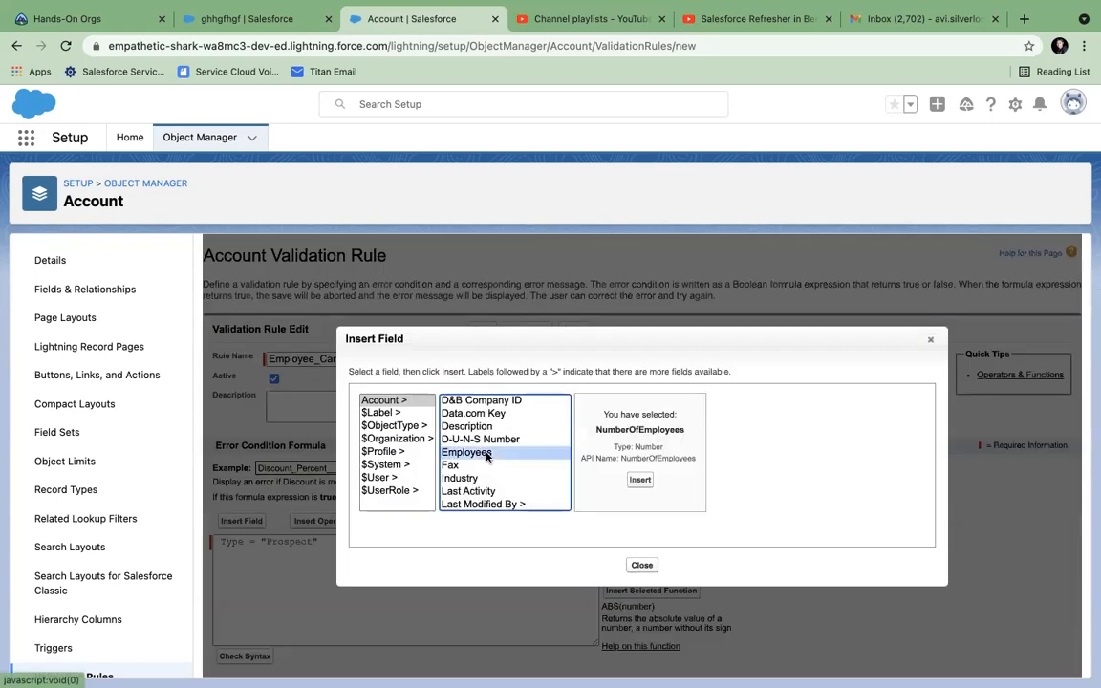
click(640, 479)
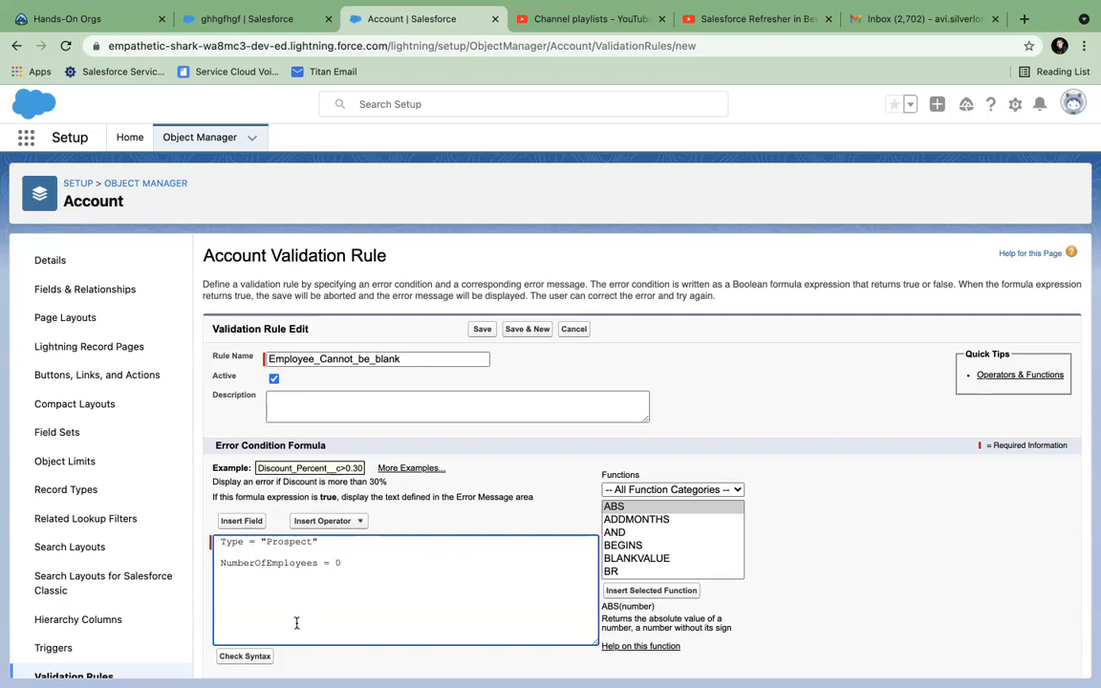
scroll(296, 624, down, 1)
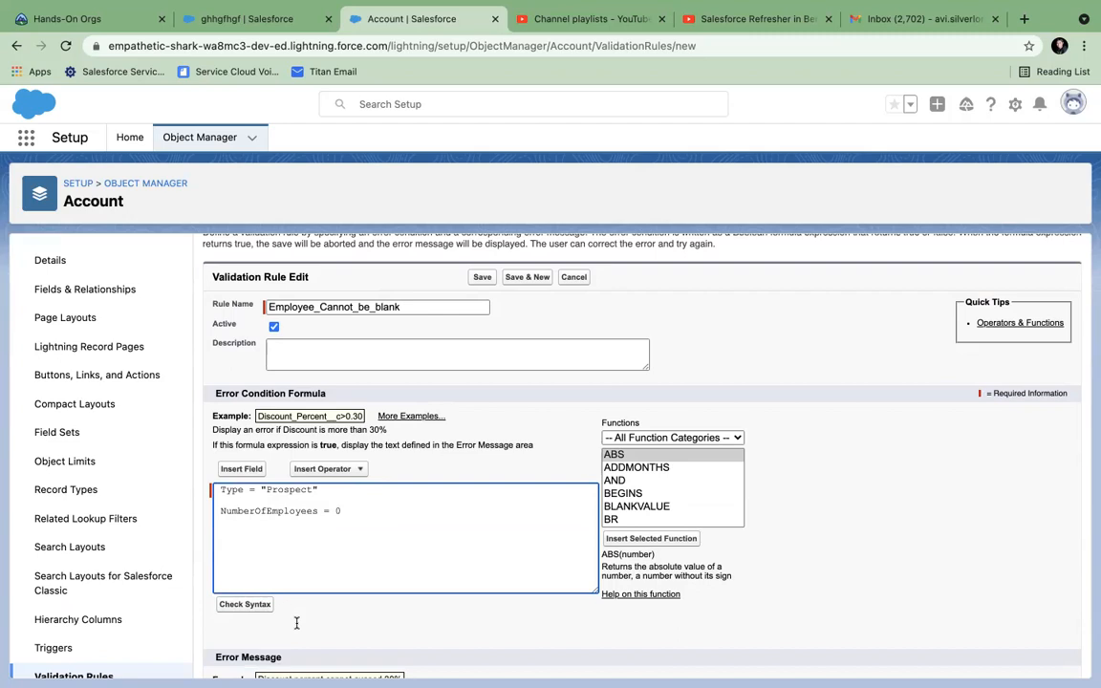
Step: Inspect the Type picklist options and the Employees field on a new account form in Sales, and close the form without saving
click(231, 21)
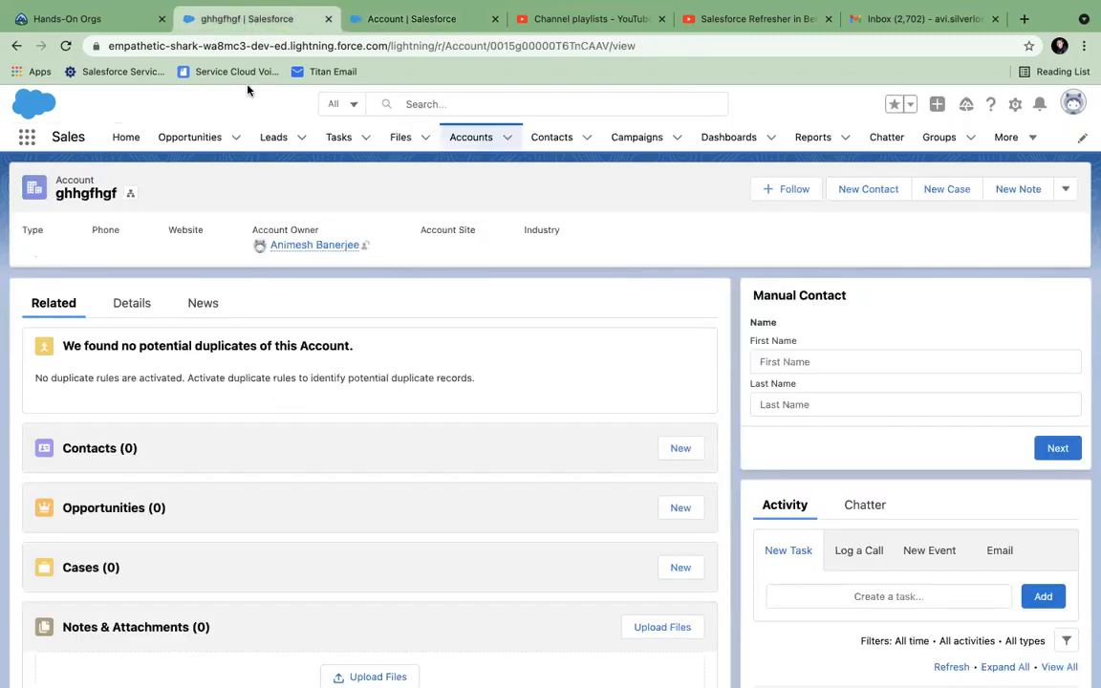
click(506, 140)
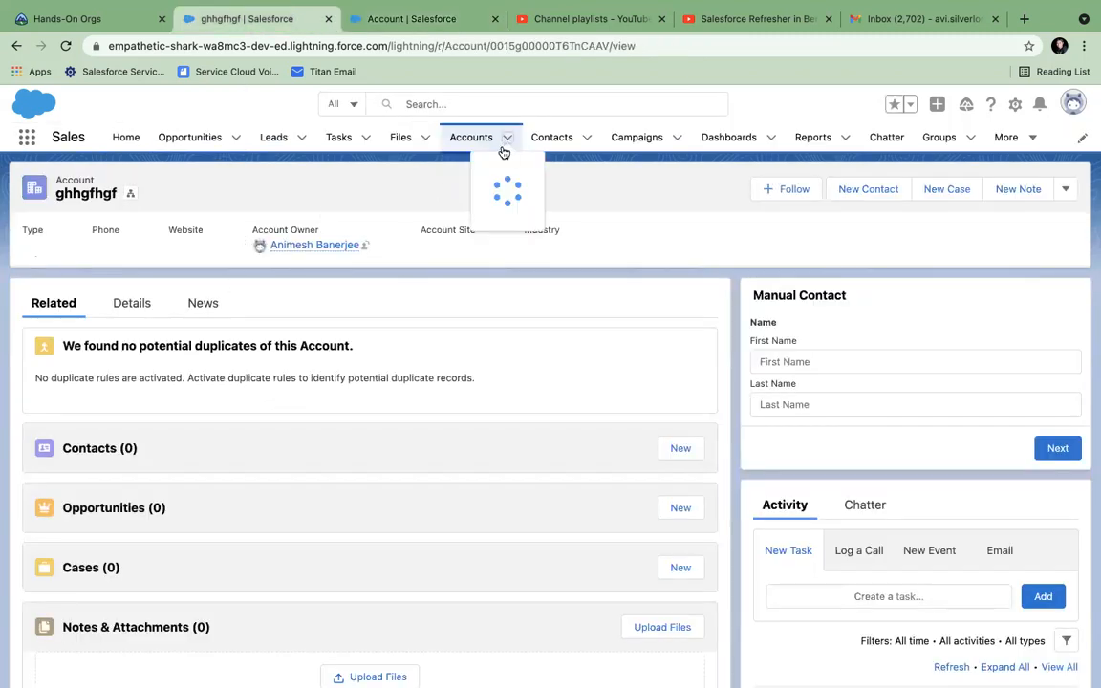
click(483, 168)
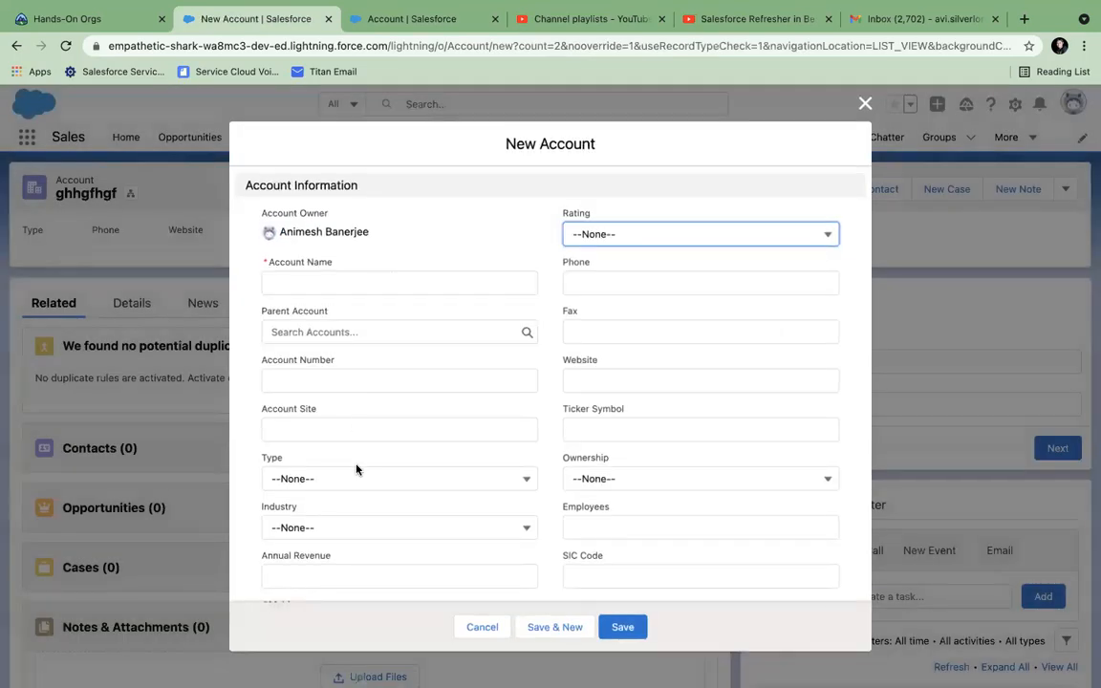
click(342, 478)
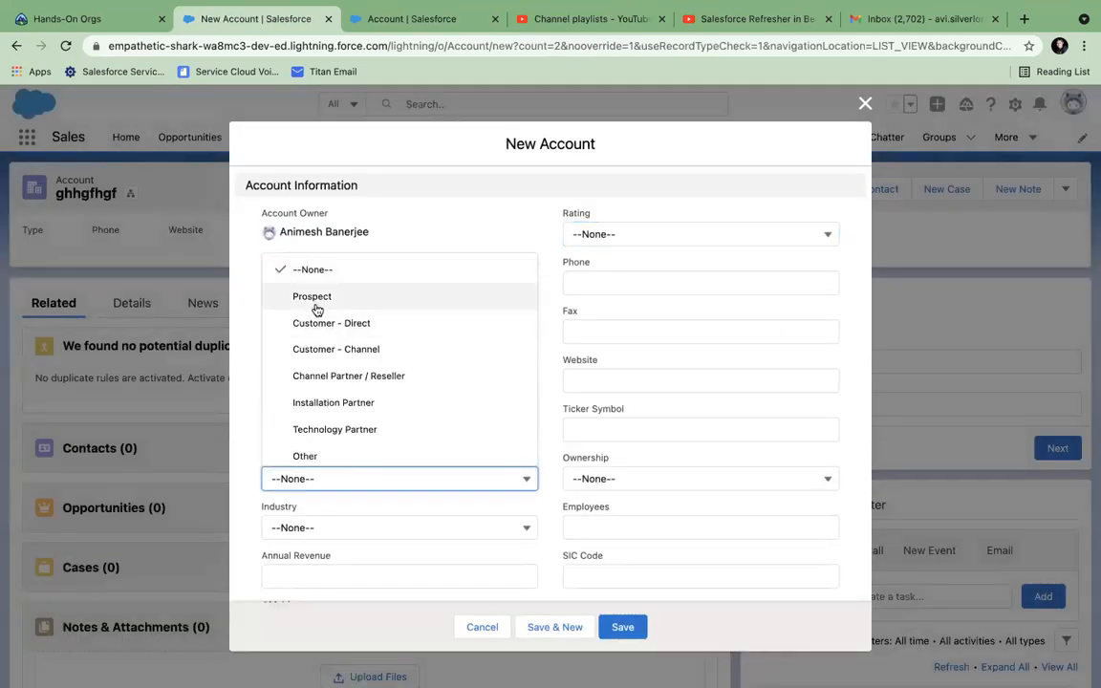
click(648, 528)
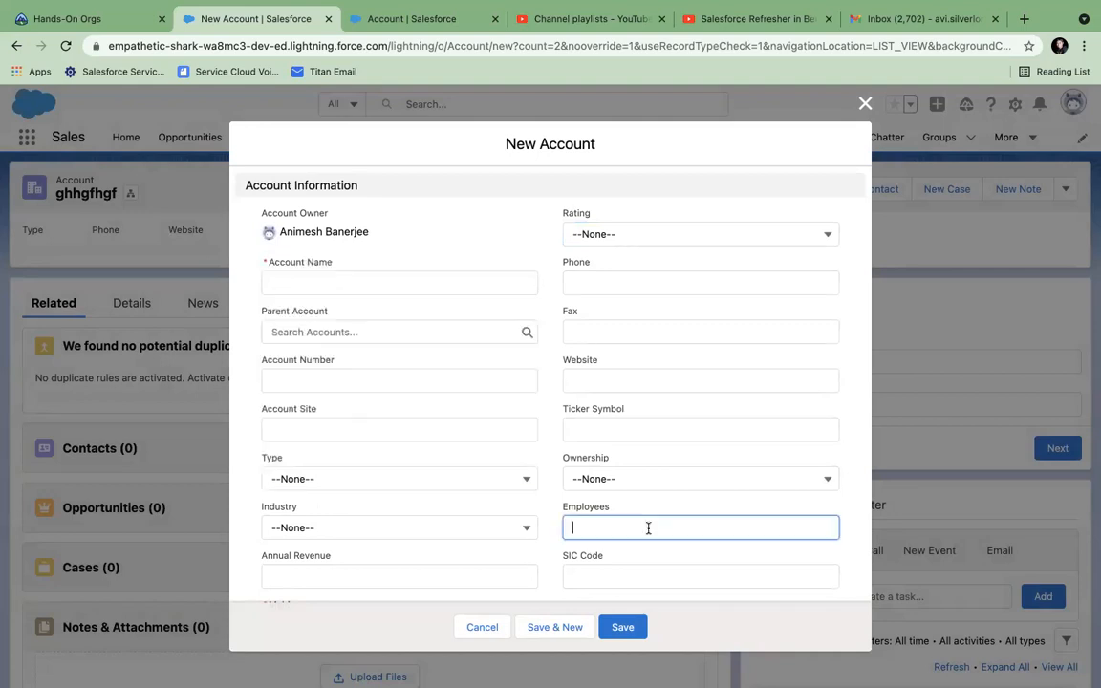
click(865, 104)
Step: Check the Account fields' data types in a separate Fields & Relationships tab, and return to the validation rule being edited
key(ctrl+Tab)
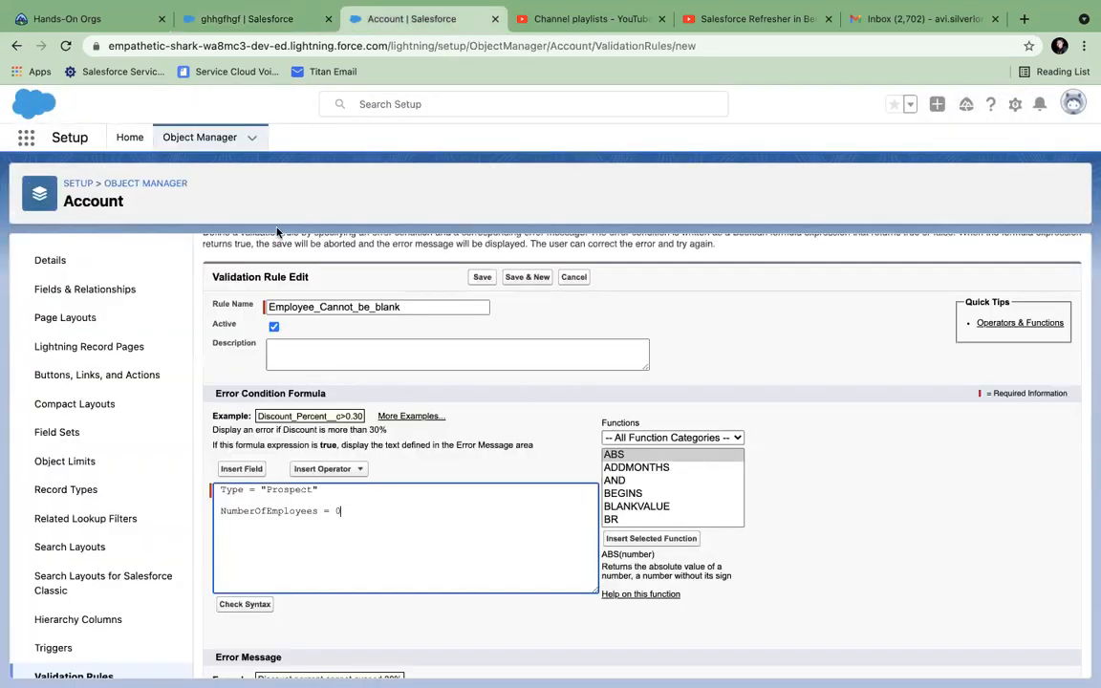
right_click(95, 290)
click(127, 300)
click(459, 19)
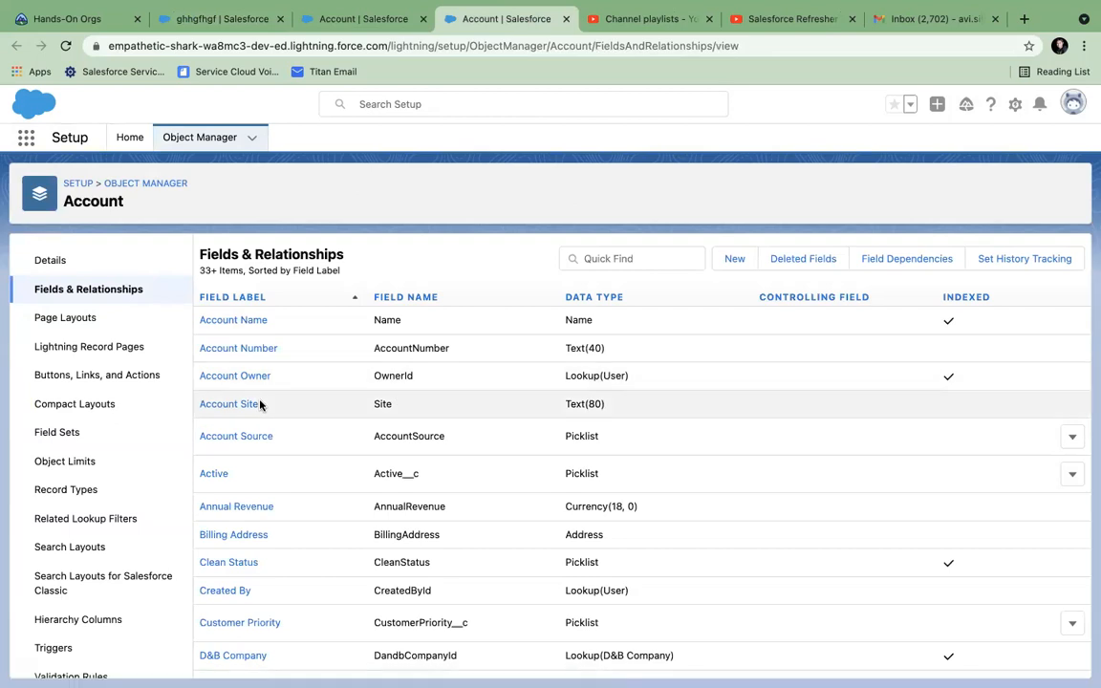
scroll(260, 408, down, 4)
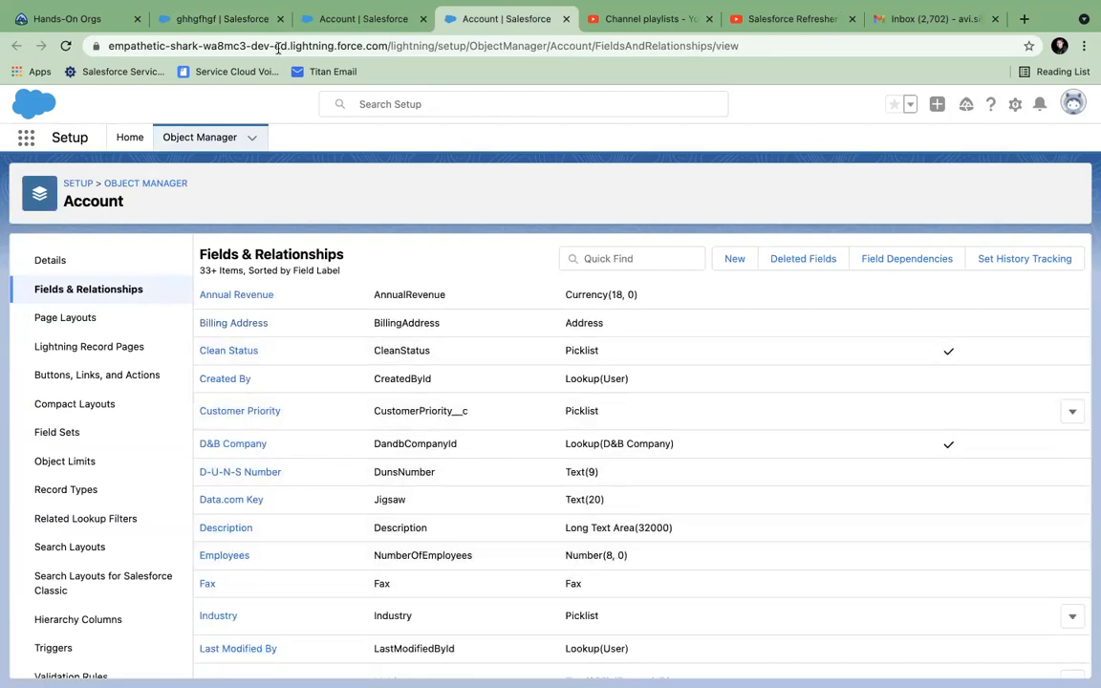
click(304, 25)
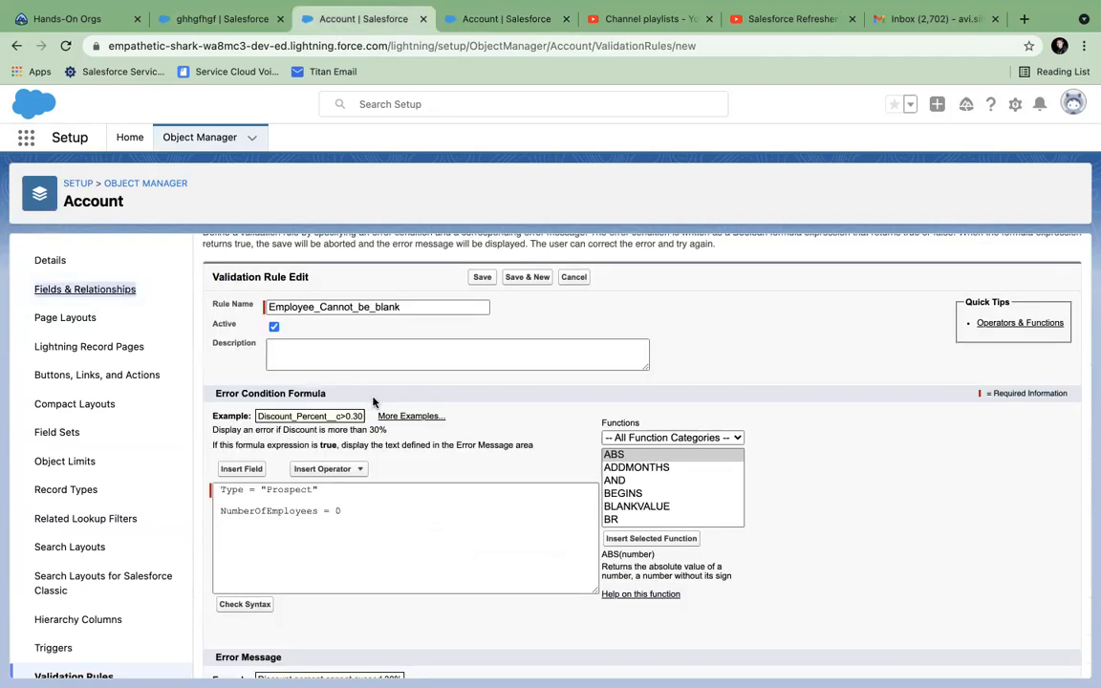
Step: Replace Type in the first condition of the formula with the ISPICKVAL function
double_click(225, 491)
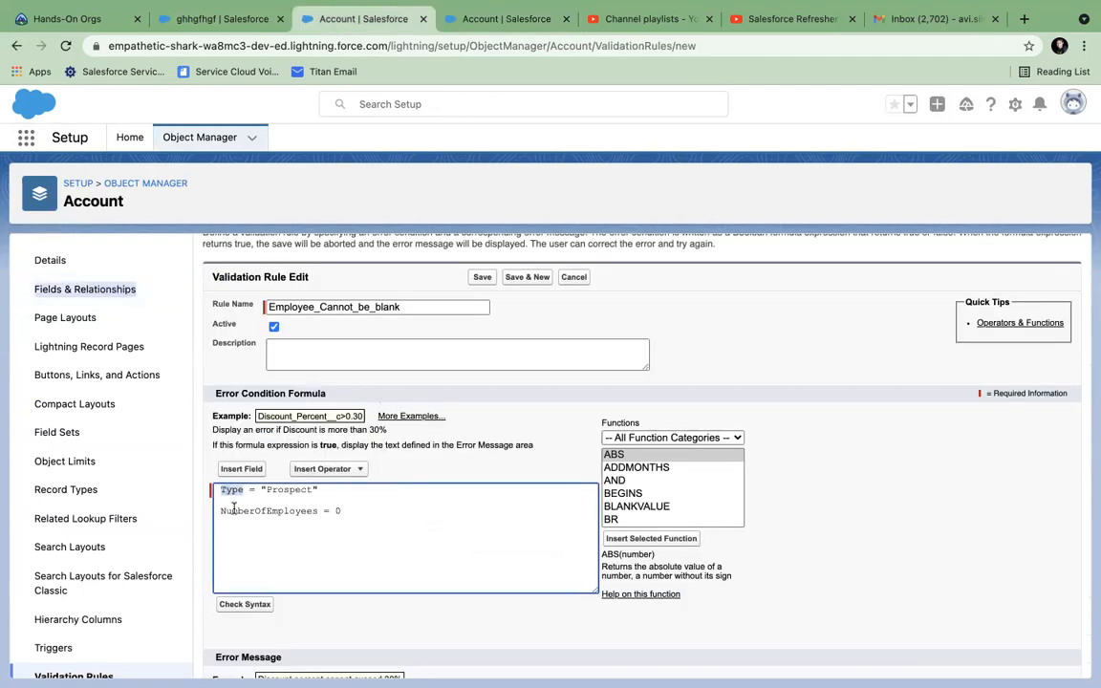
click(214, 491)
drag(218, 492, 360, 499)
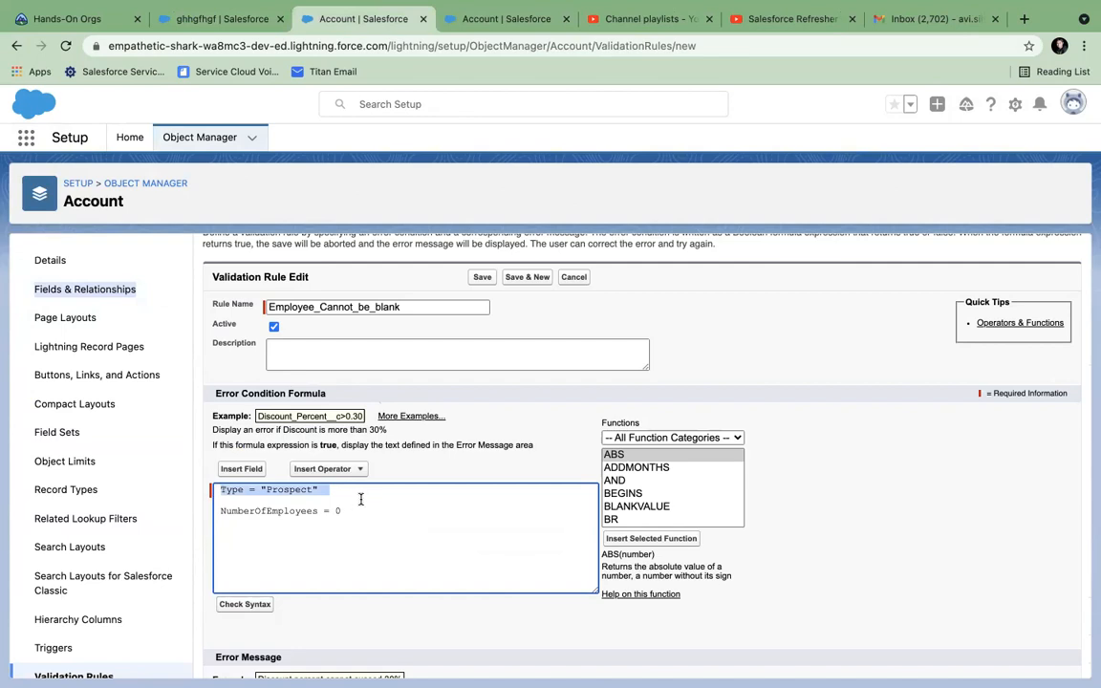
click(366, 497)
double_click(228, 493)
scroll(646, 496, down, 2)
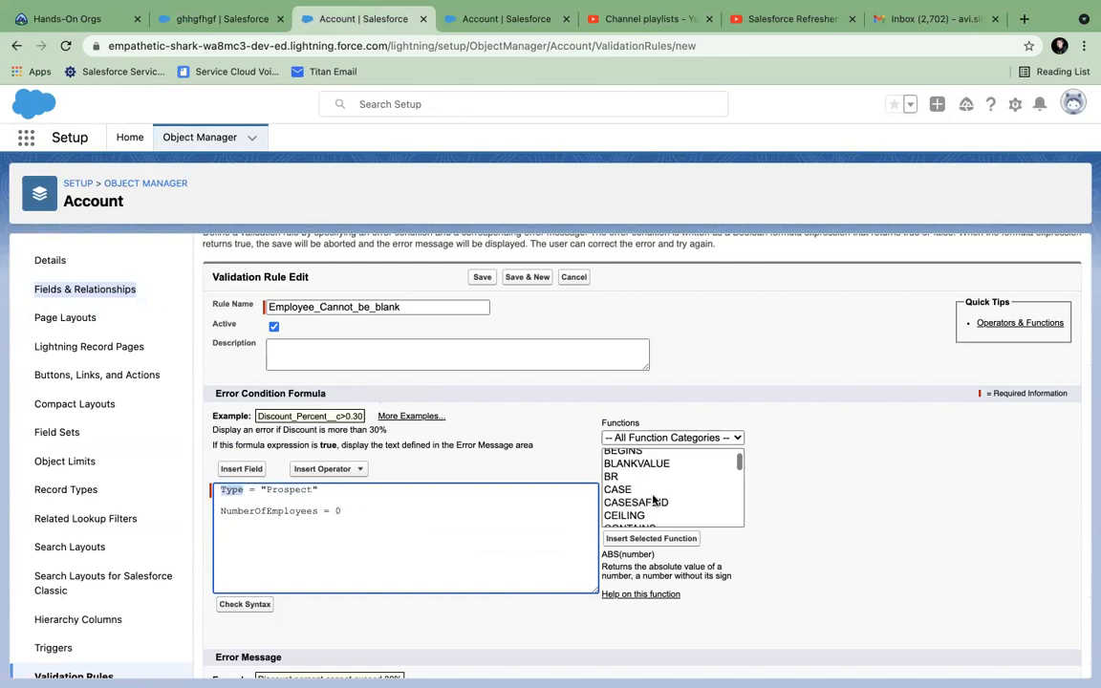
scroll(654, 499, down, 6)
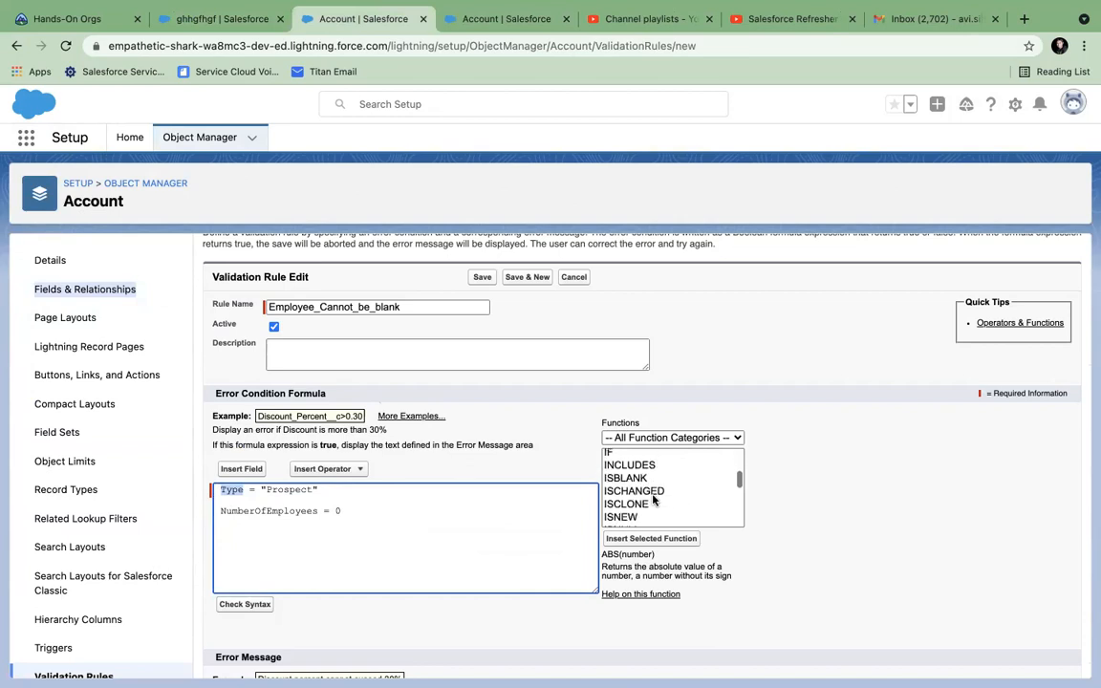
scroll(653, 499, down, 3)
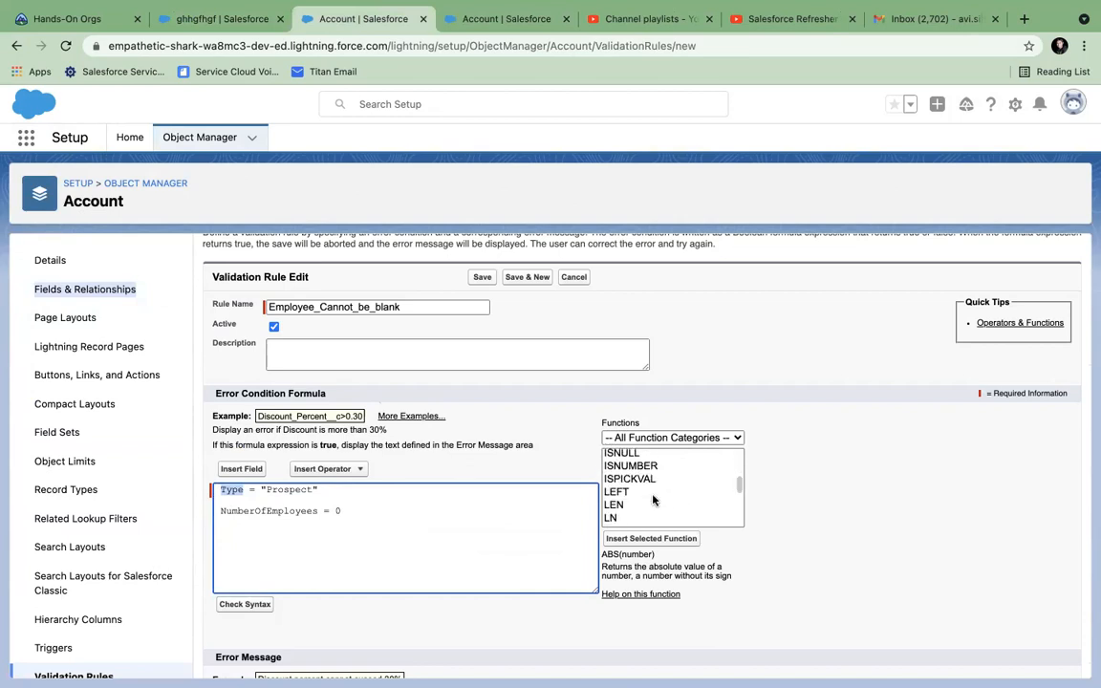
click(642, 480)
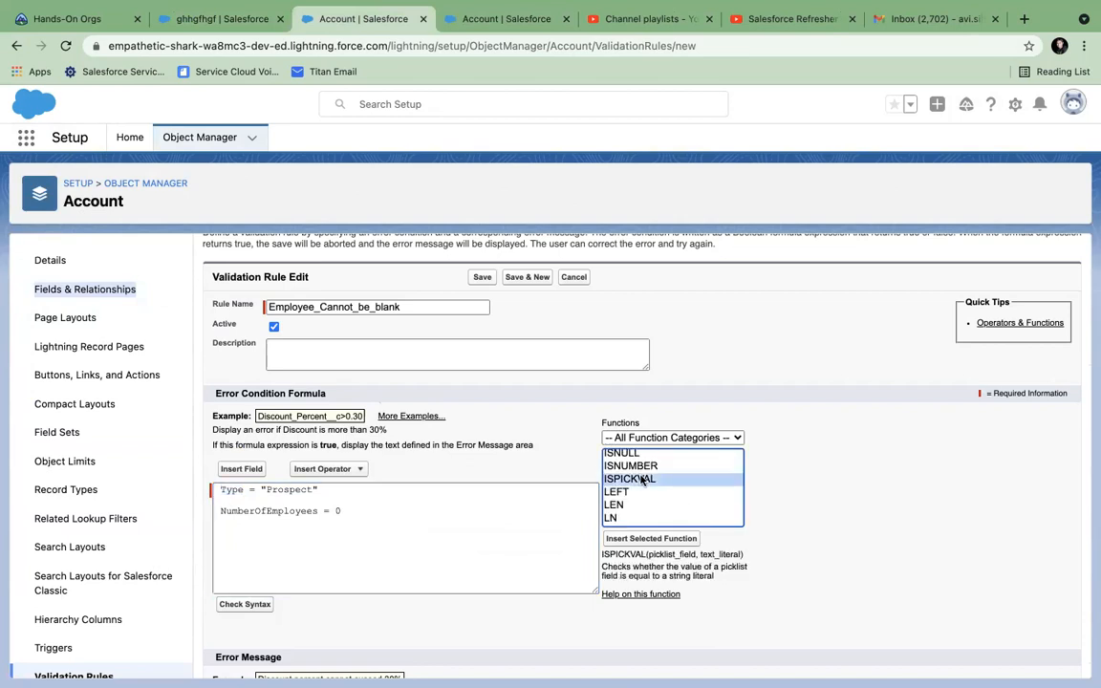
double_click(641, 479)
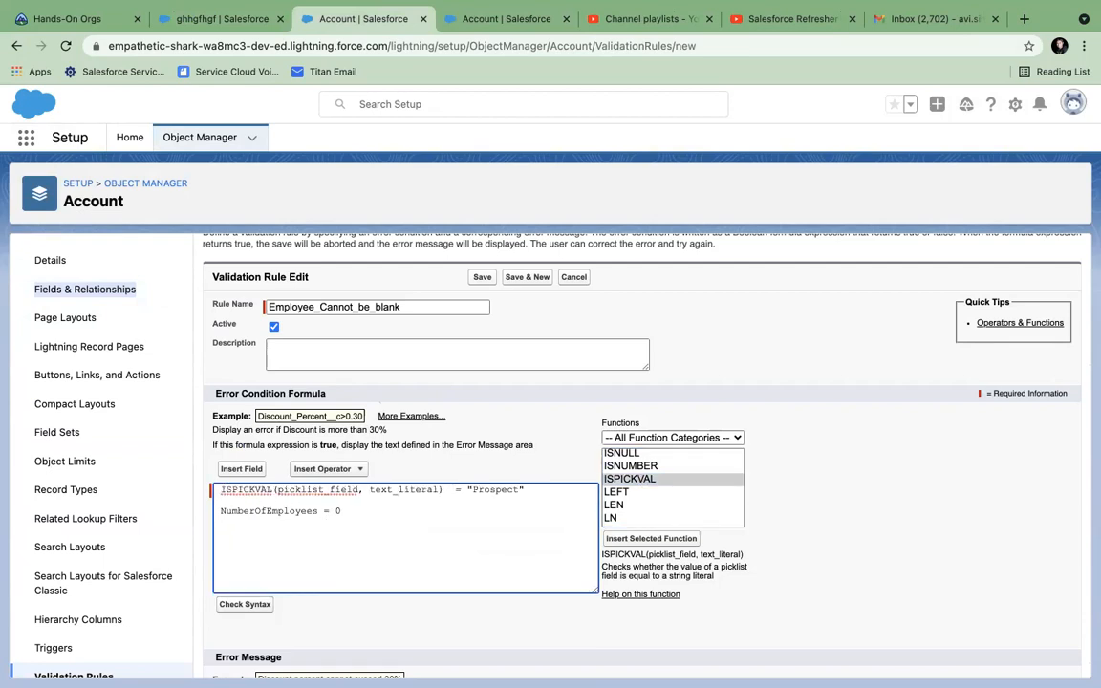
key(BackSpace)
Step: Read the ISPICKVAL function's description and its picklist_field and text_literal arguments
drag(642, 568, 726, 578)
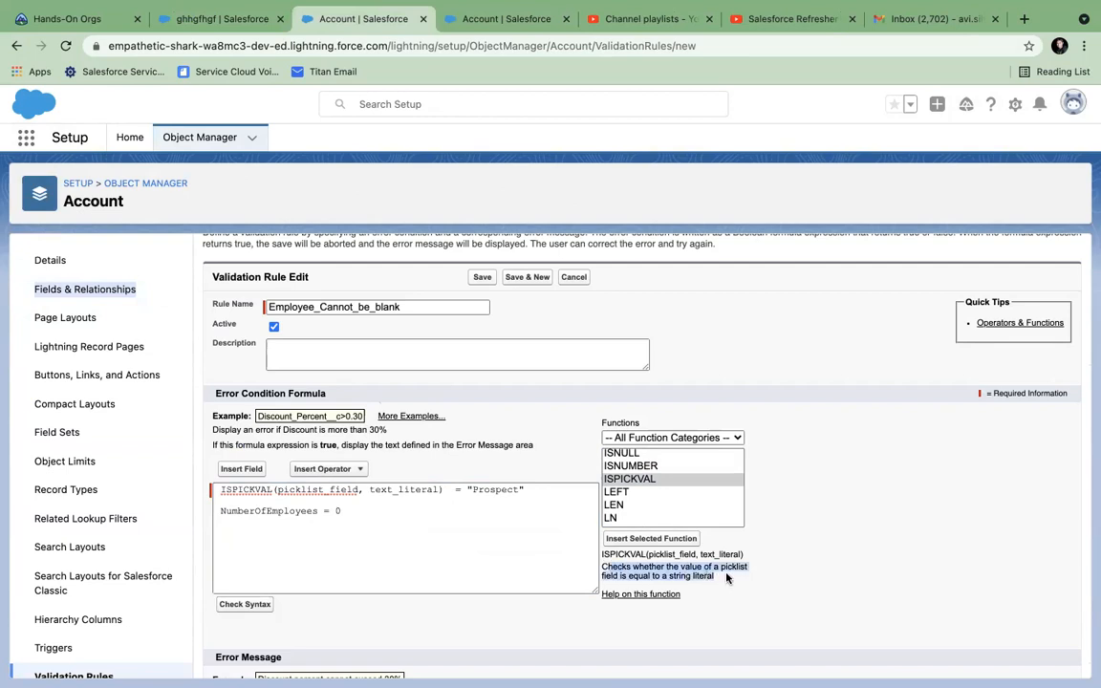
click(704, 577)
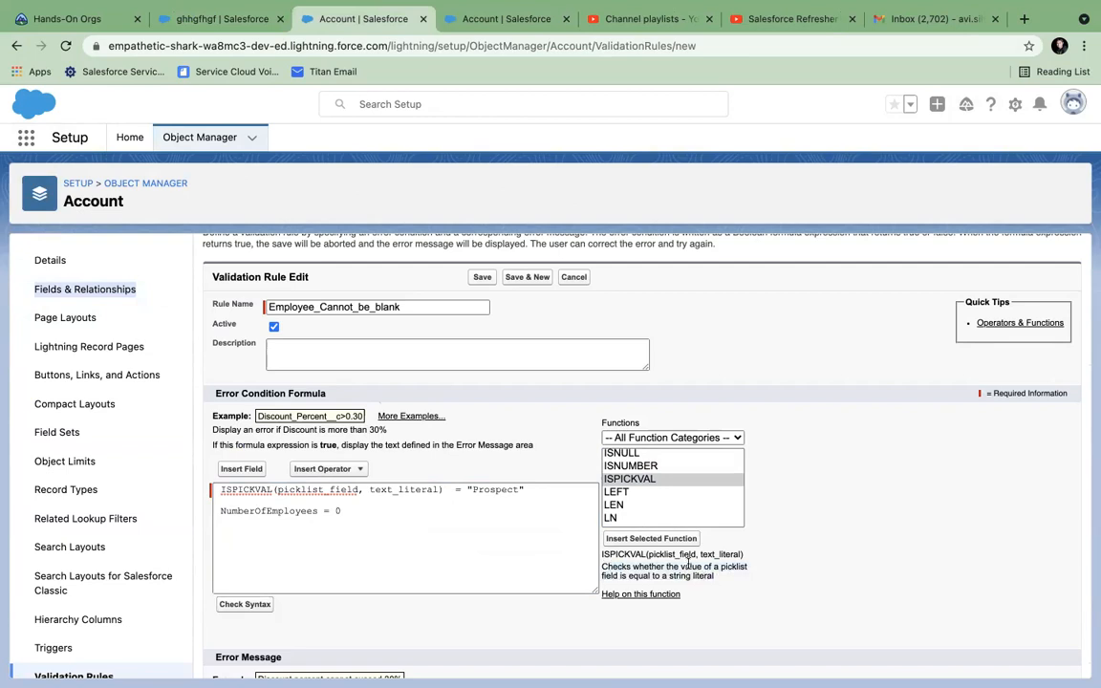
double_click(670, 554)
double_click(713, 555)
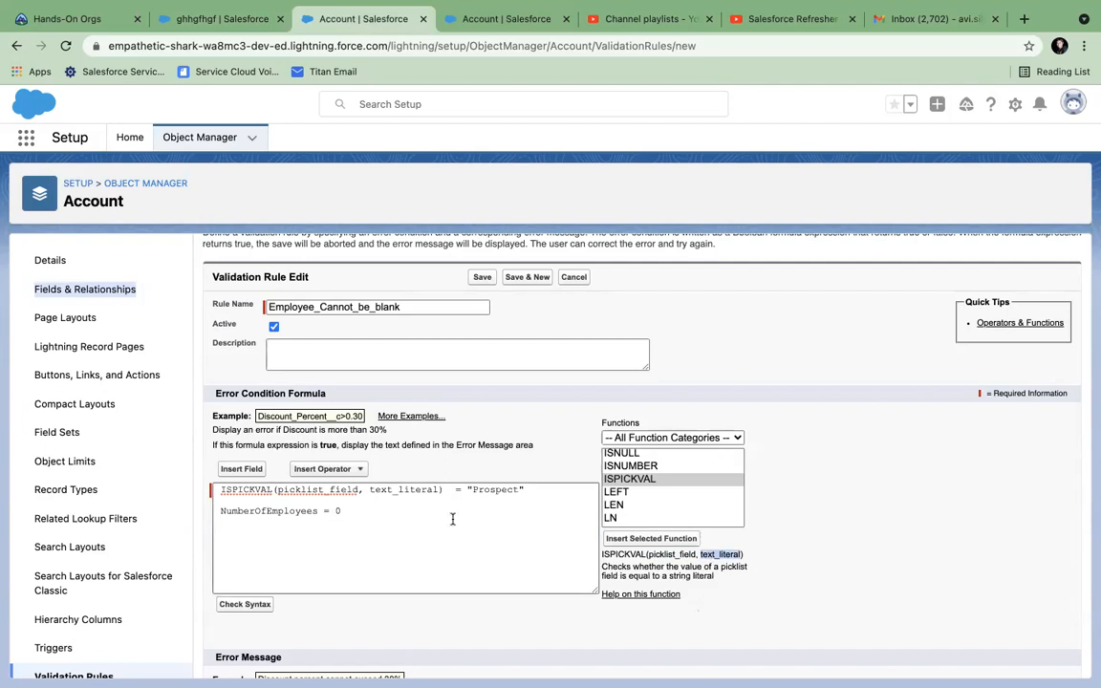
Step: Move "Prospect" into ISPICKVAL in place of the text_literal argument and remove the leftover equals sign
drag(465, 490, 523, 489)
key(ctrl+c)
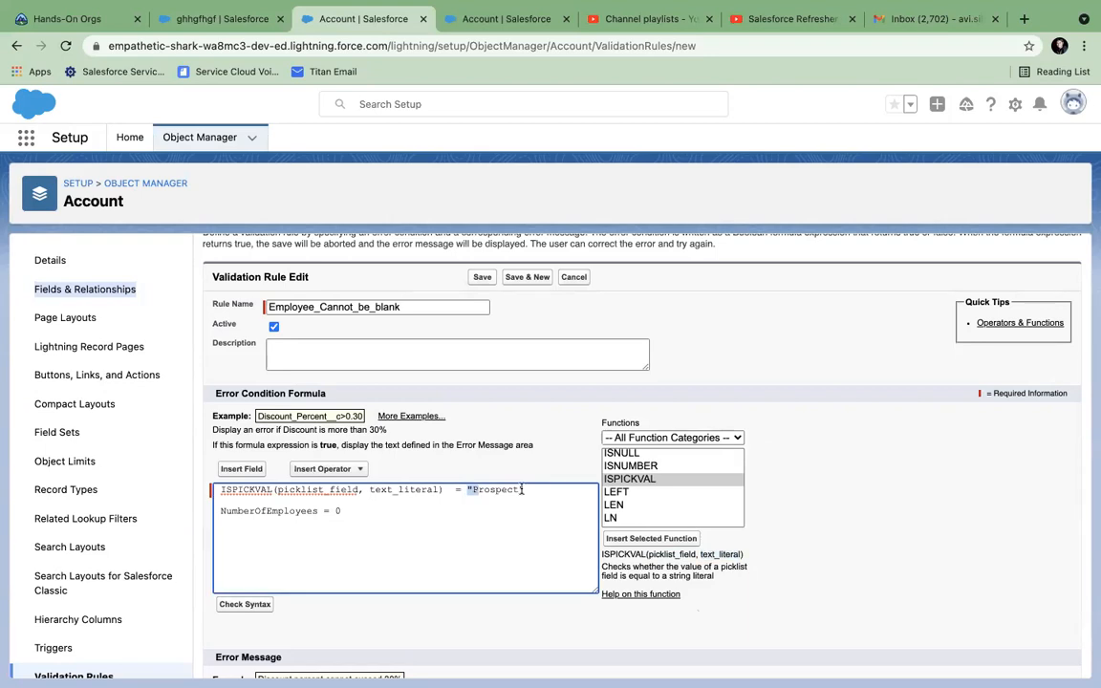
key(BackSpace)
double_click(400, 491)
key(ctrl+v)
drag(432, 490, 465, 490)
key(BackSpace)
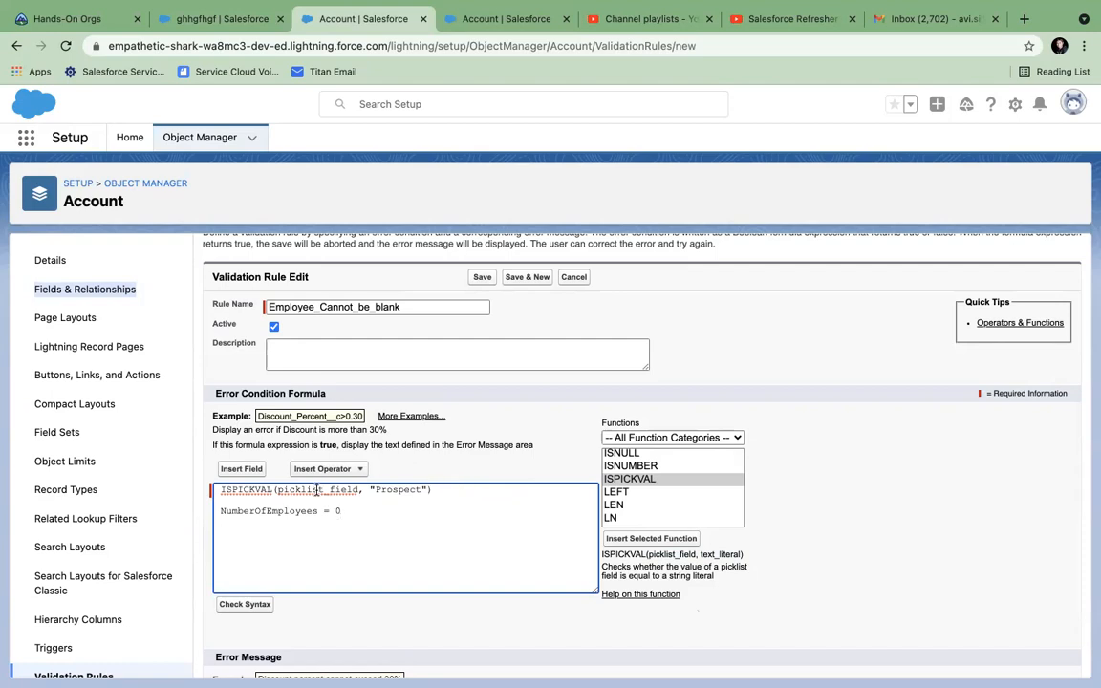
Step: Replace the picklist_field placeholder in ISPICKVAL with the account's Type field
click(241, 469)
scroll(468, 441, down, 8)
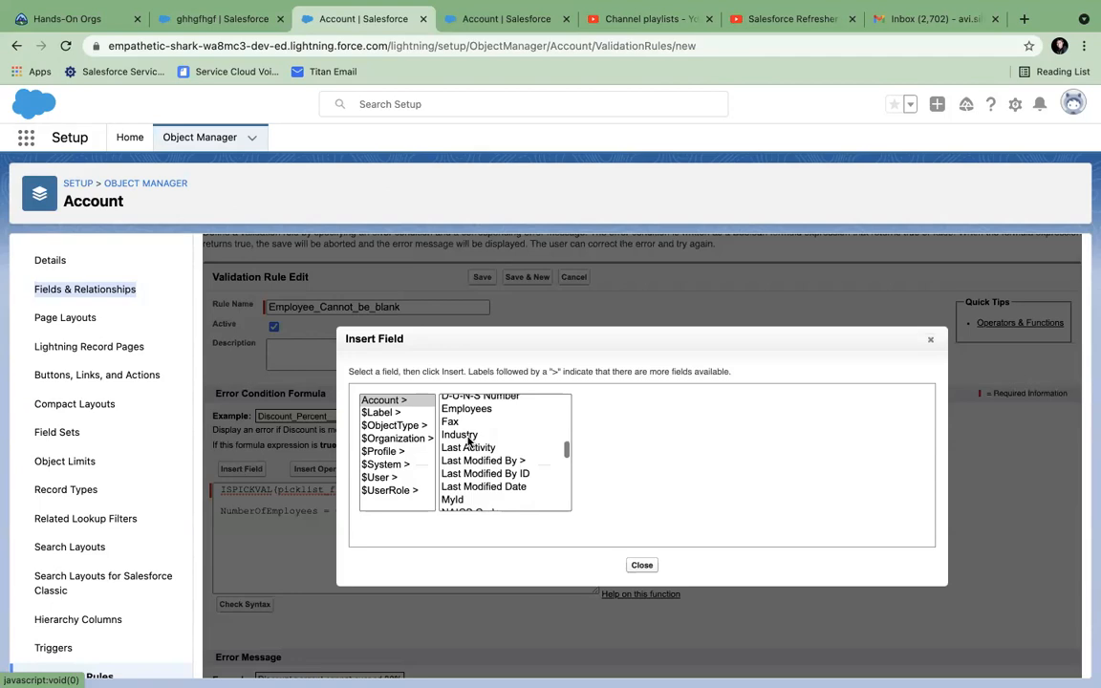
scroll(468, 442, down, 6)
scroll(468, 441, down, 5)
click(455, 481)
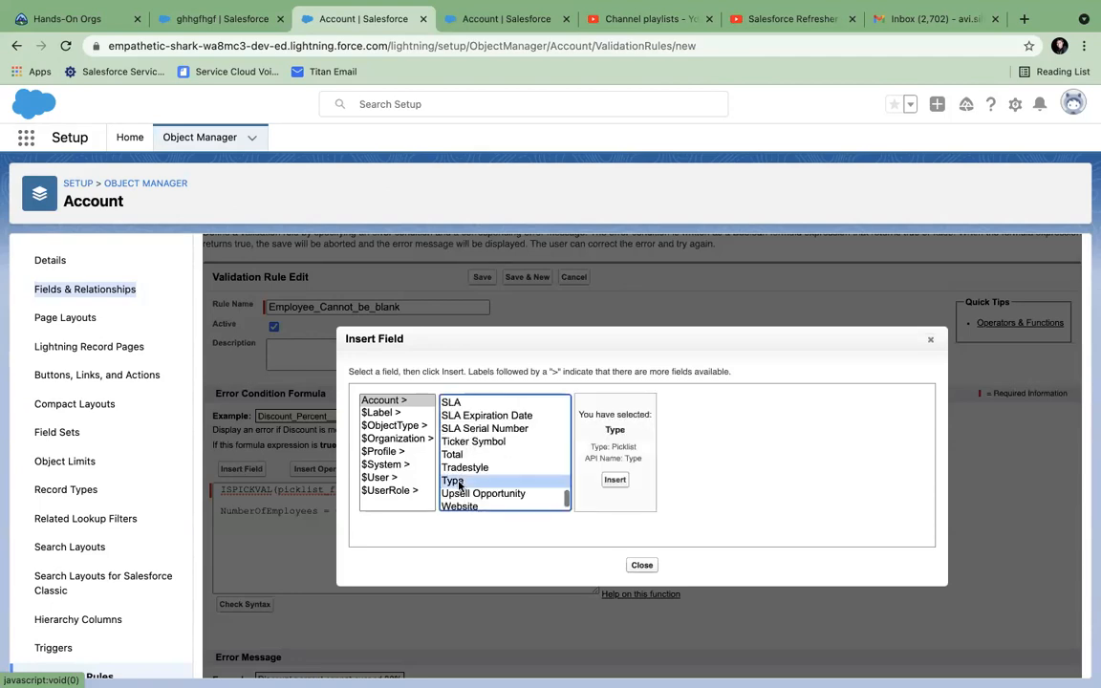
click(615, 479)
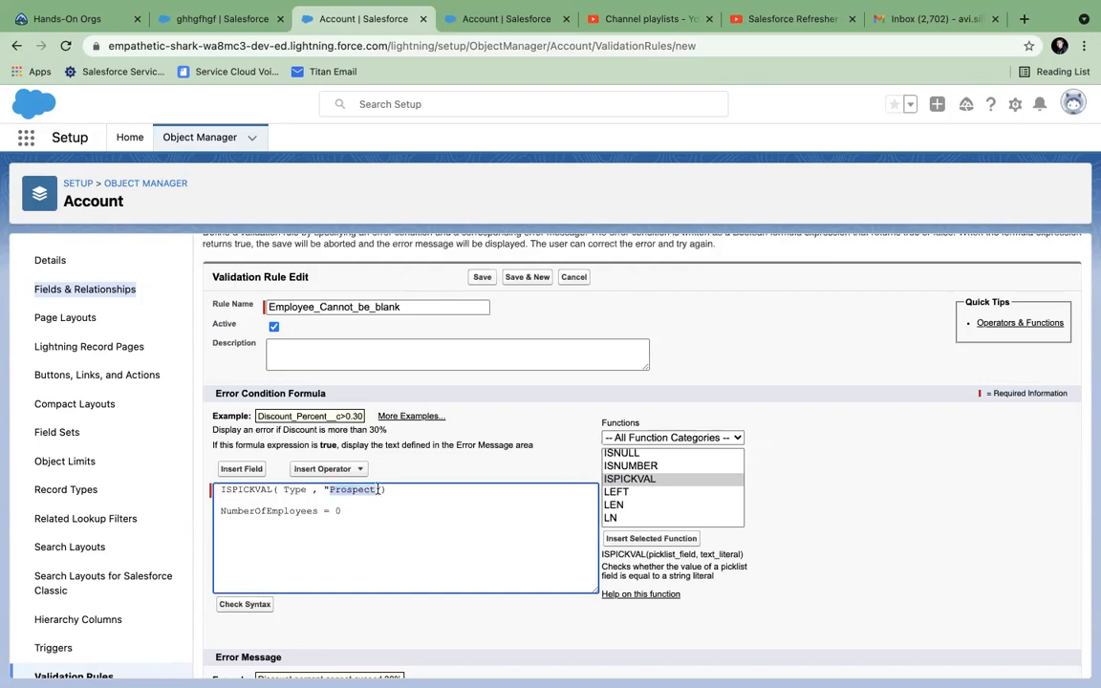
Step: Review the two error conditions in the formula: ISPICKVAL on Type for "Prospect" and NumberOfEmployees = 0
drag(406, 492, 218, 487)
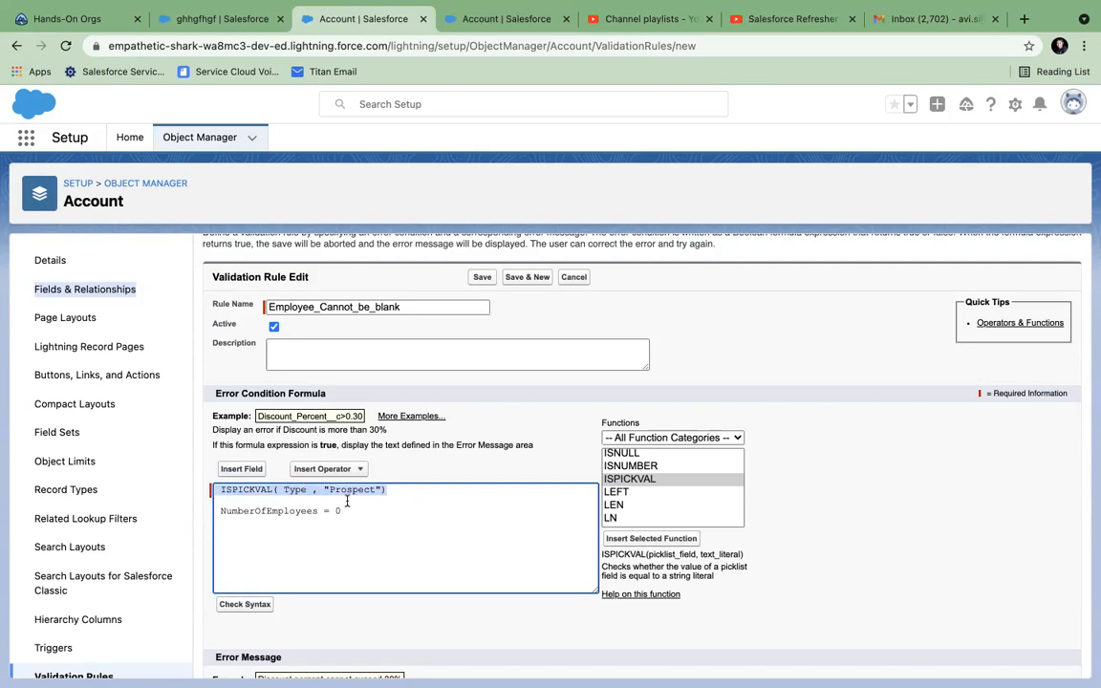
click(373, 490)
drag(388, 491, 216, 485)
click(411, 514)
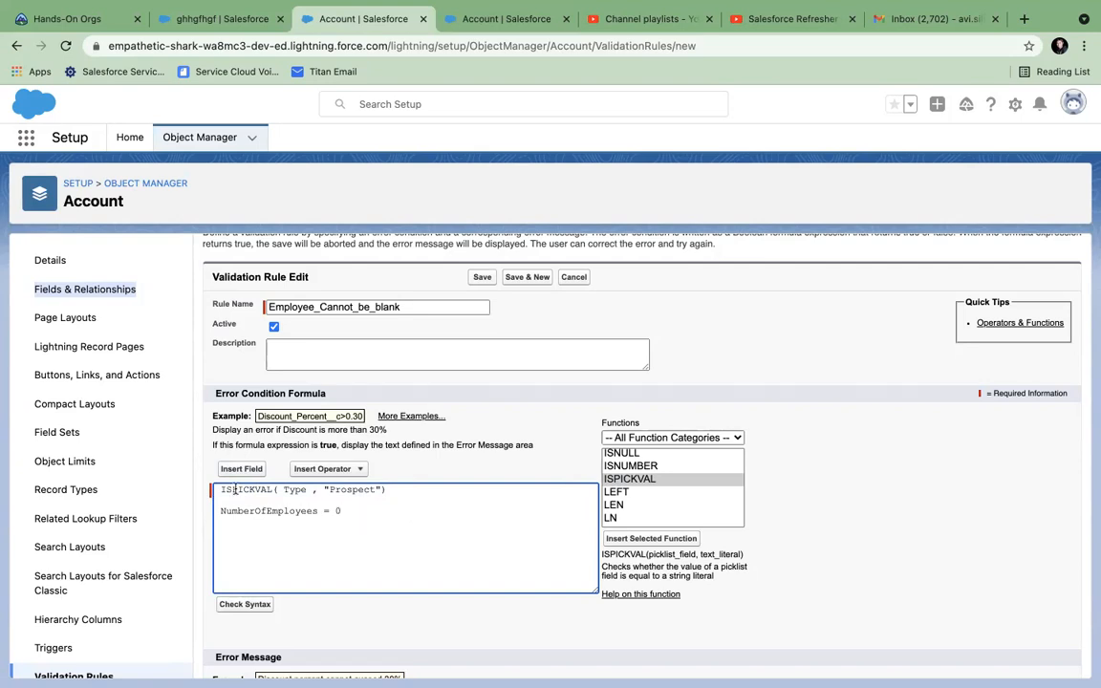
drag(219, 486, 475, 489)
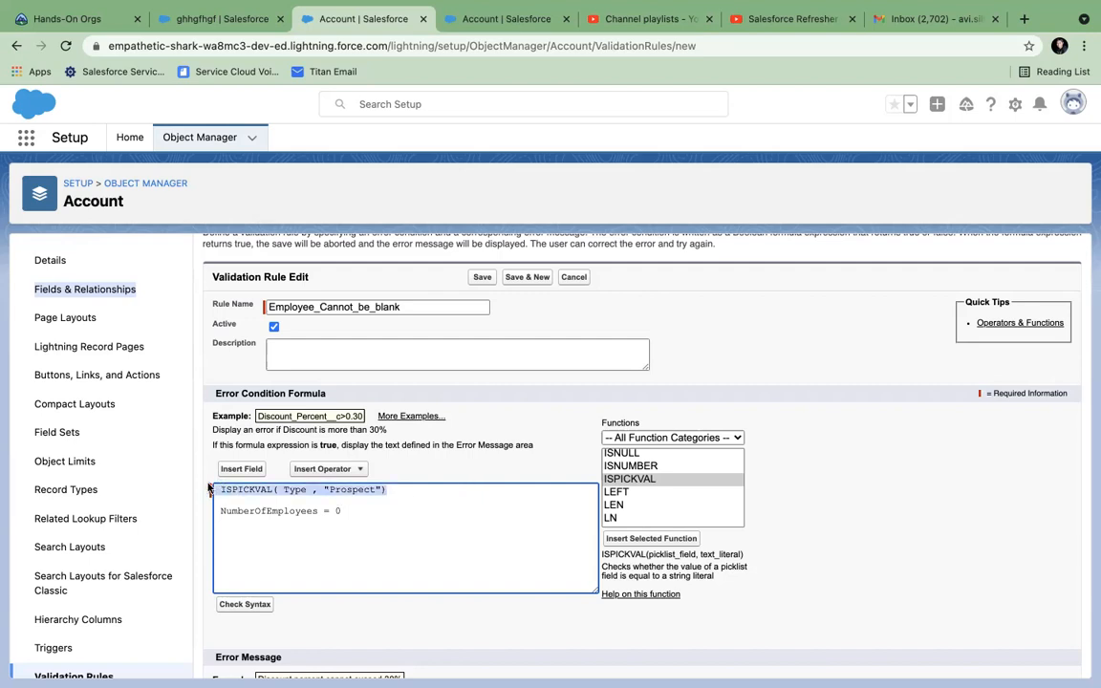
click(273, 525)
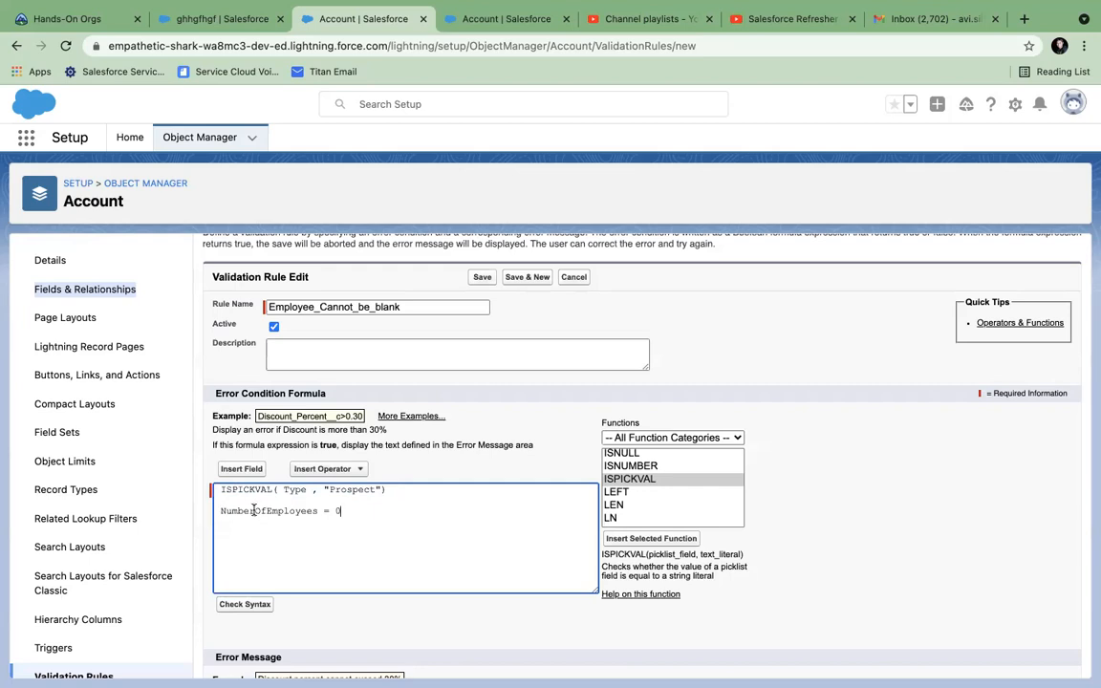
double_click(255, 512)
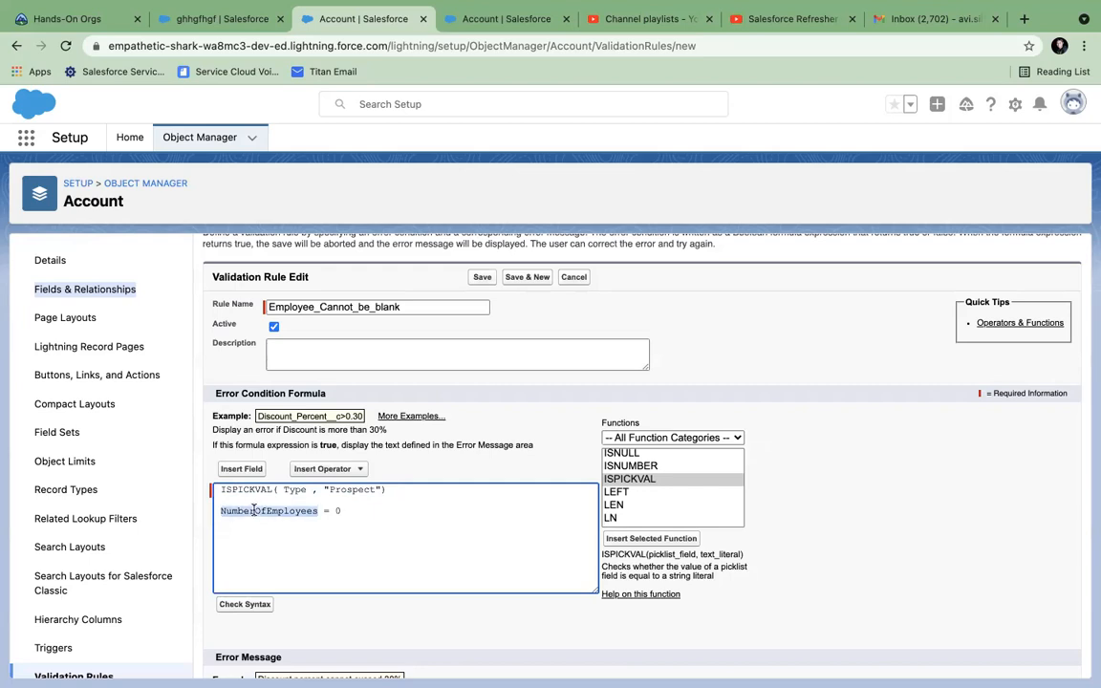
click(347, 511)
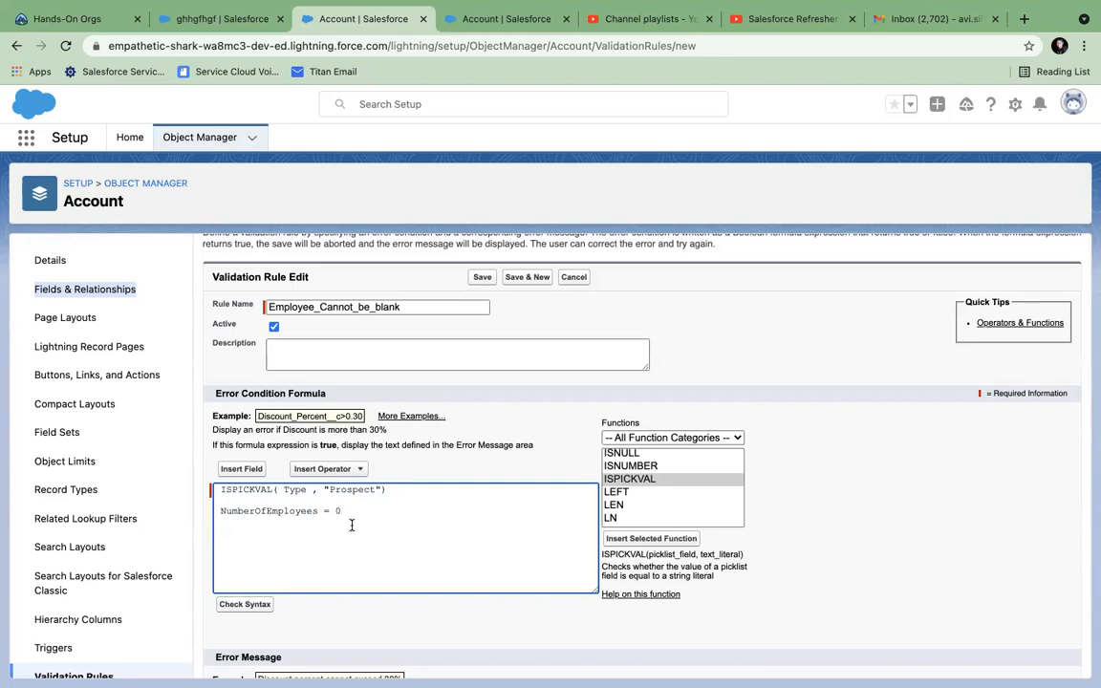
double_click(267, 511)
Step: Insert the And (&&) operator on the line between the ISPICKVAL and NumberOfEmployees conditions
click(354, 533)
click(322, 469)
scroll(325, 488, down, 2)
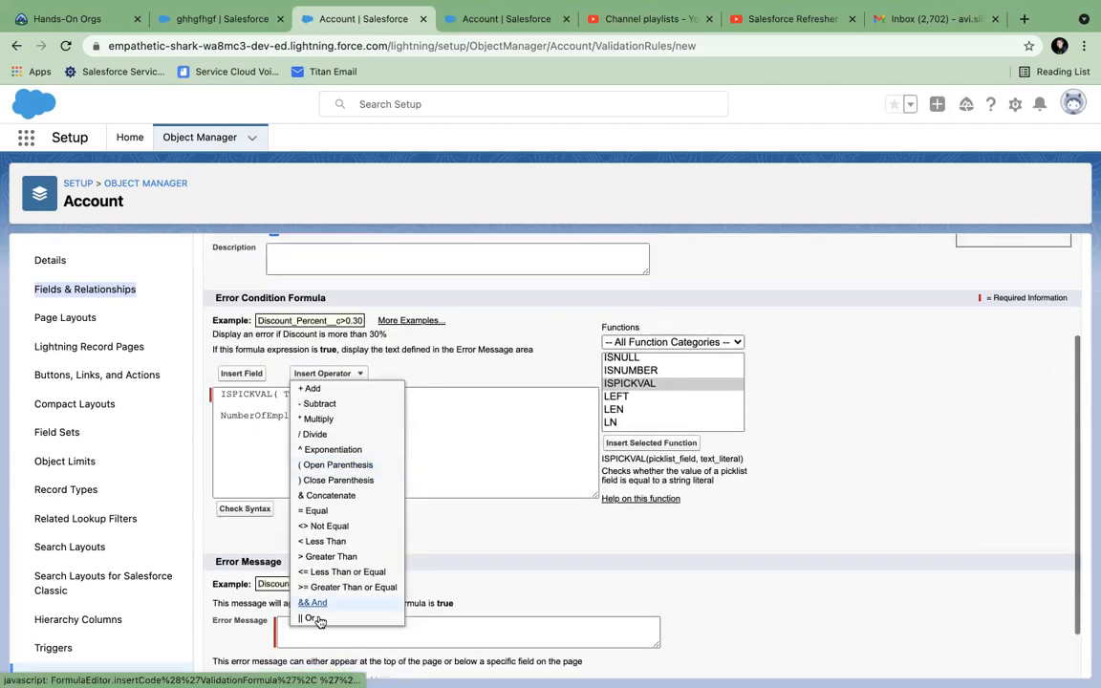
click(315, 604)
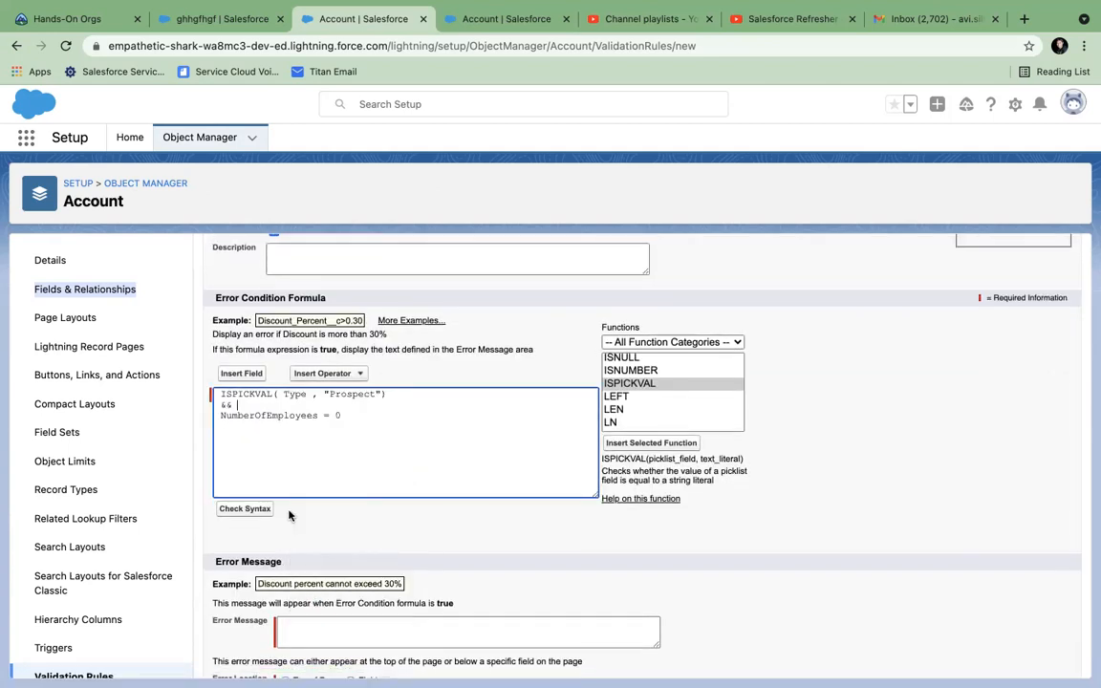
scroll(365, 423, up, 1)
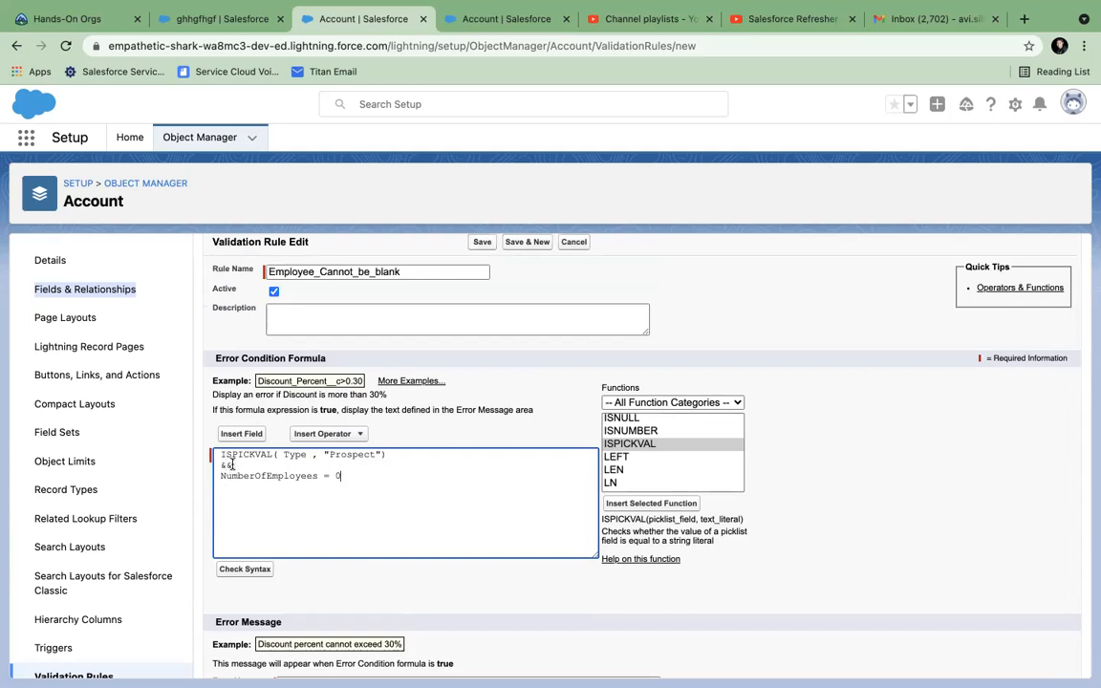
Step: Remove the && operator from between the two conditions of the formula
double_click(223, 466)
key(ctrl+c)
click(233, 485)
key(ctrl+v)
key(BackSpace)
key(BackSpace)
drag(237, 466, 212, 466)
key(BackSpace)
key(BackSpace)
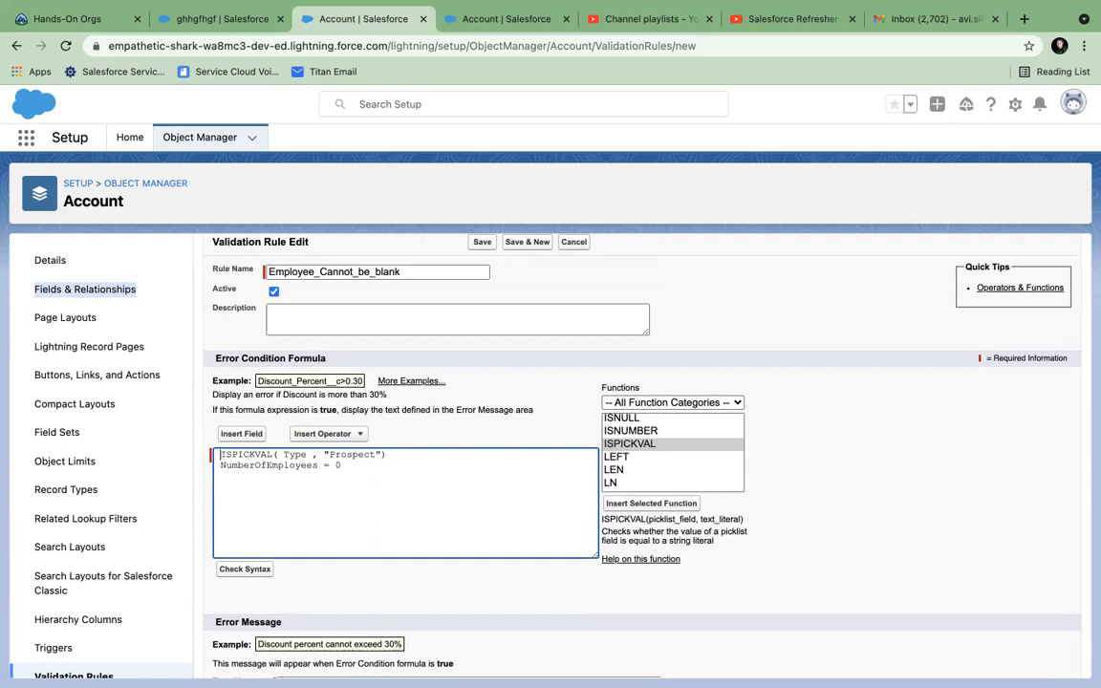
key(Return)
text(AND)
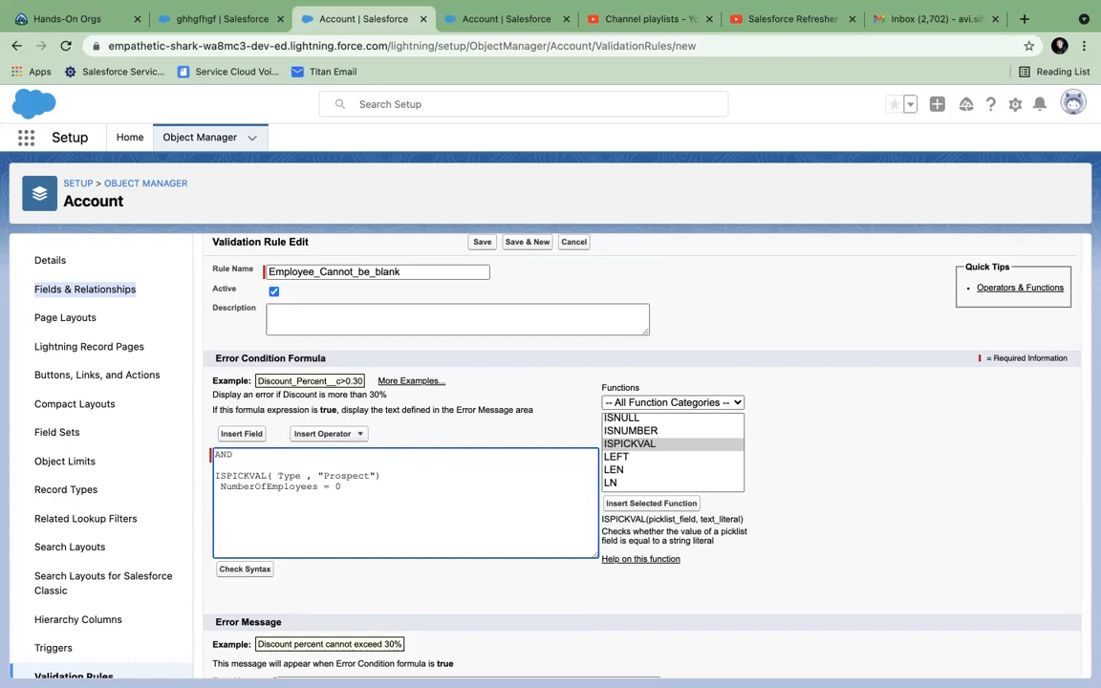
text(()
drag(217, 474, 385, 481)
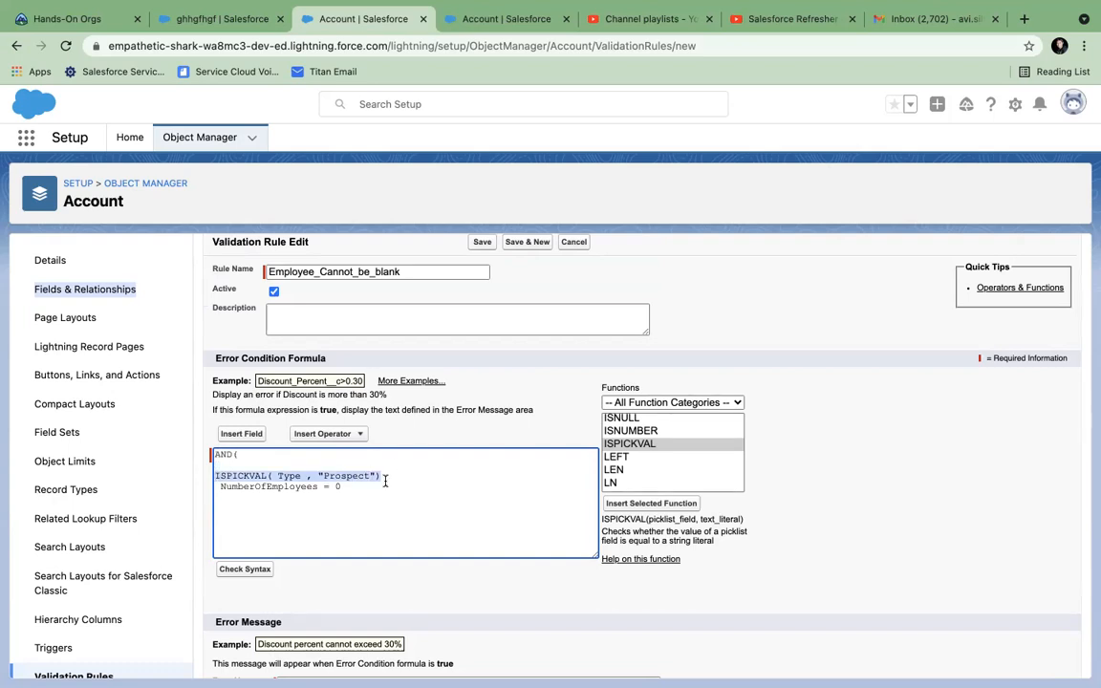
key(ctrl+x)
key(ctrl+z)
drag(255, 459, 122, 461)
key(BackSpace)
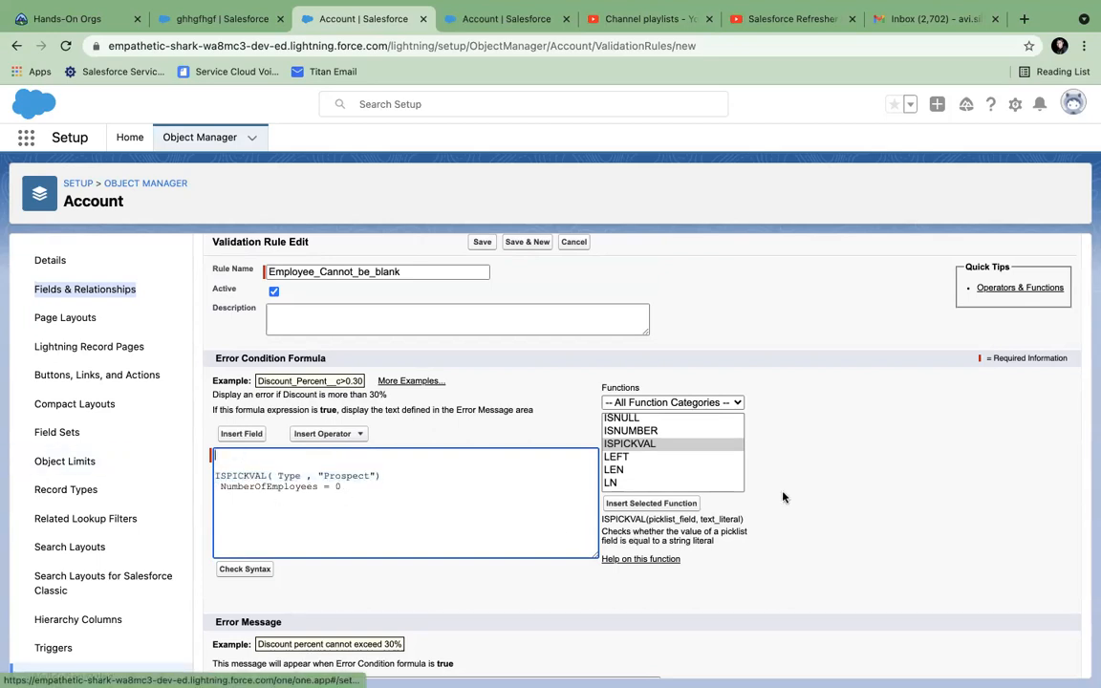
Step: Insert the AND function from the function list at the start of the formula
scroll(640, 455, down, 1)
scroll(641, 457, up, 5)
scroll(640, 457, up, 6)
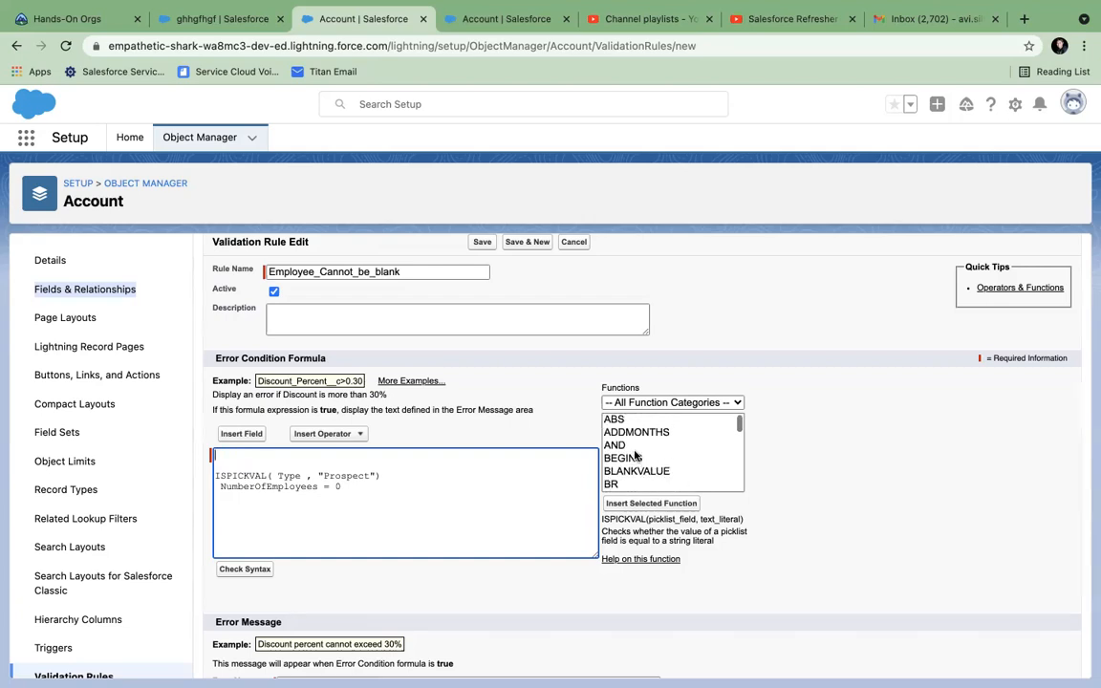
double_click(631, 445)
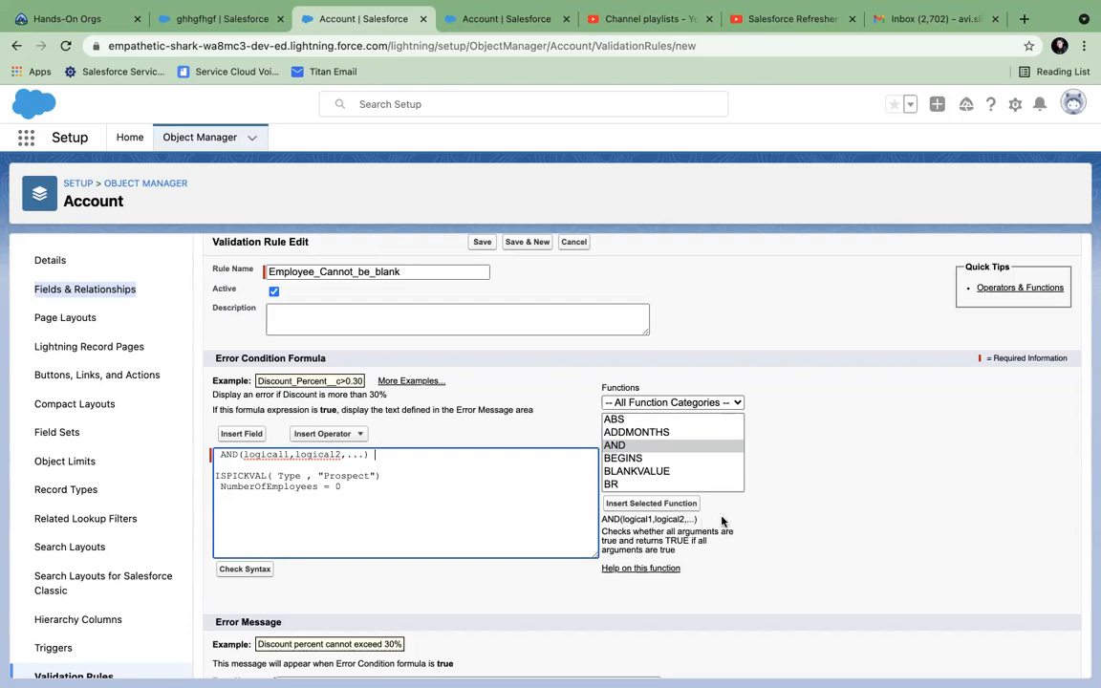
Step: Move the ISPICKVAL( Type , "Prospect") condition into the AND function in place of the logical1 argument
double_click(264, 455)
drag(216, 475, 400, 475)
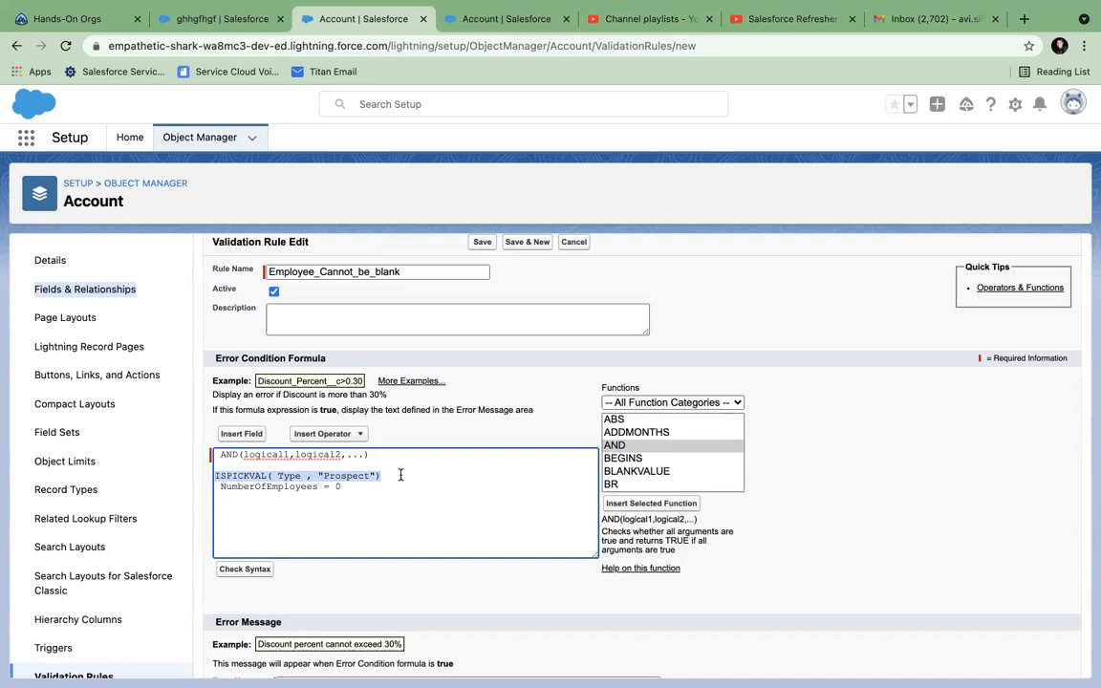
key(ctrl+x)
double_click(252, 455)
key(ctrl+v)
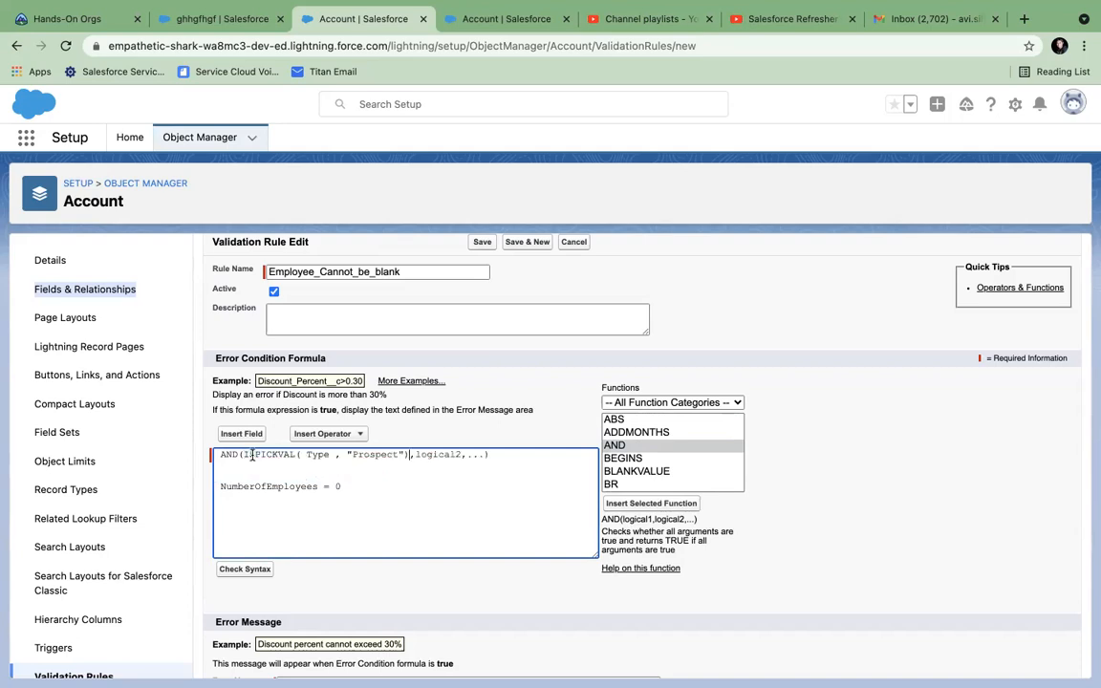
Step: Move NumberOfEmployees = 0 into AND in place of logical2 and delete the remaining comma and ellipsis
click(221, 487)
shift+click(391, 486)
key(ctrl+x)
double_click(427, 451)
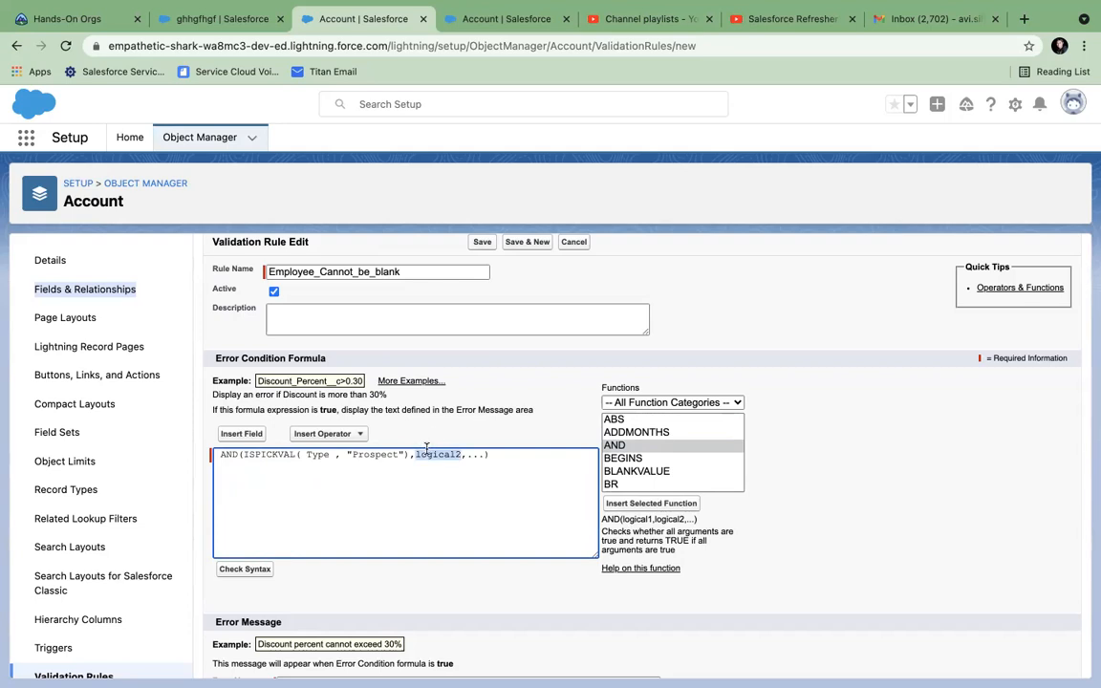
key(ctrl+v)
drag(537, 456, 562, 456)
key(BackSpace)
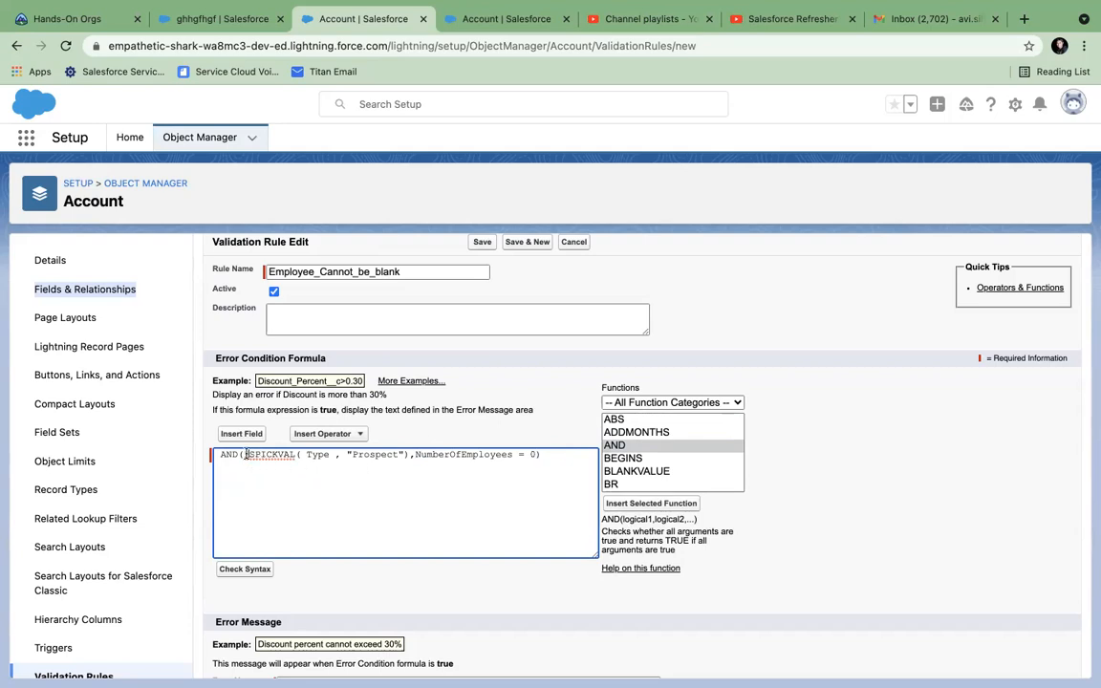
Step: Lay out the AND formula with each indented condition and the closing parenthesis on separate lines
drag(245, 455, 243, 455)
key(Return)
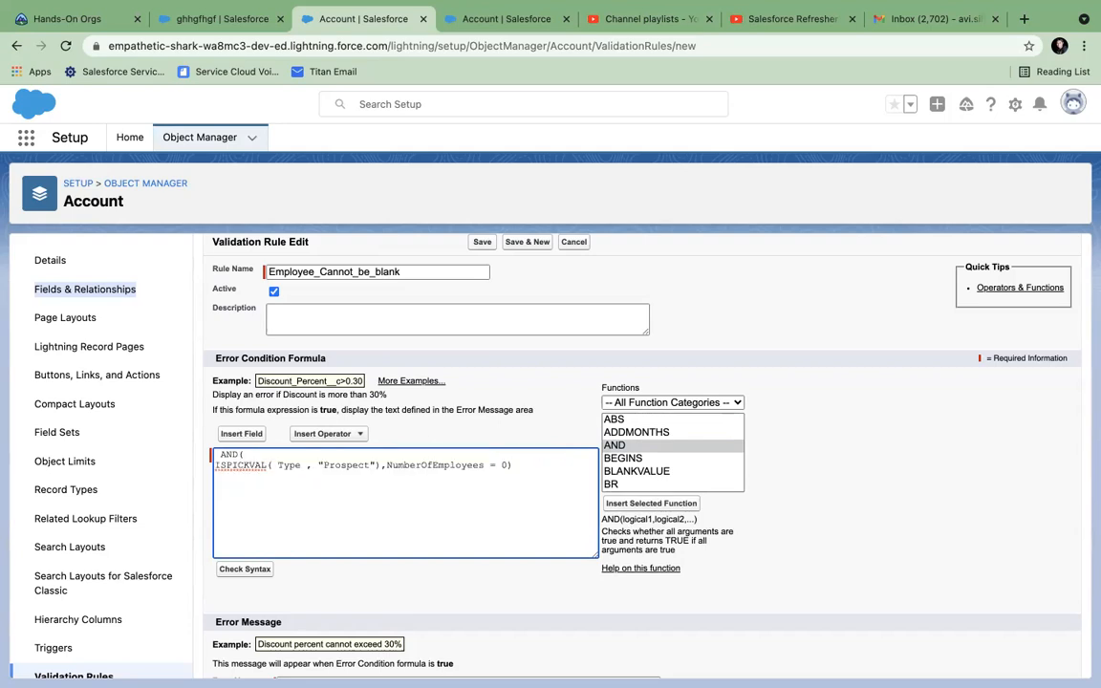
click(421, 466)
key(Return)
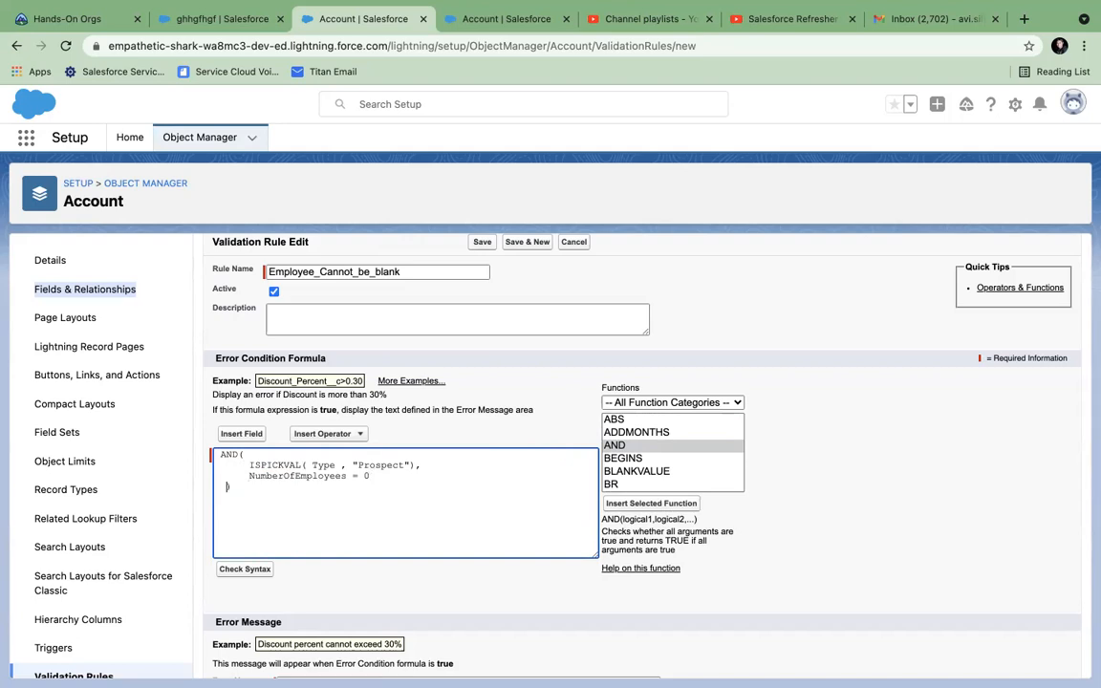
click(432, 488)
Step: Examine how the AND function combines the Prospect type condition with the zero-employees condition
drag(422, 467, 247, 466)
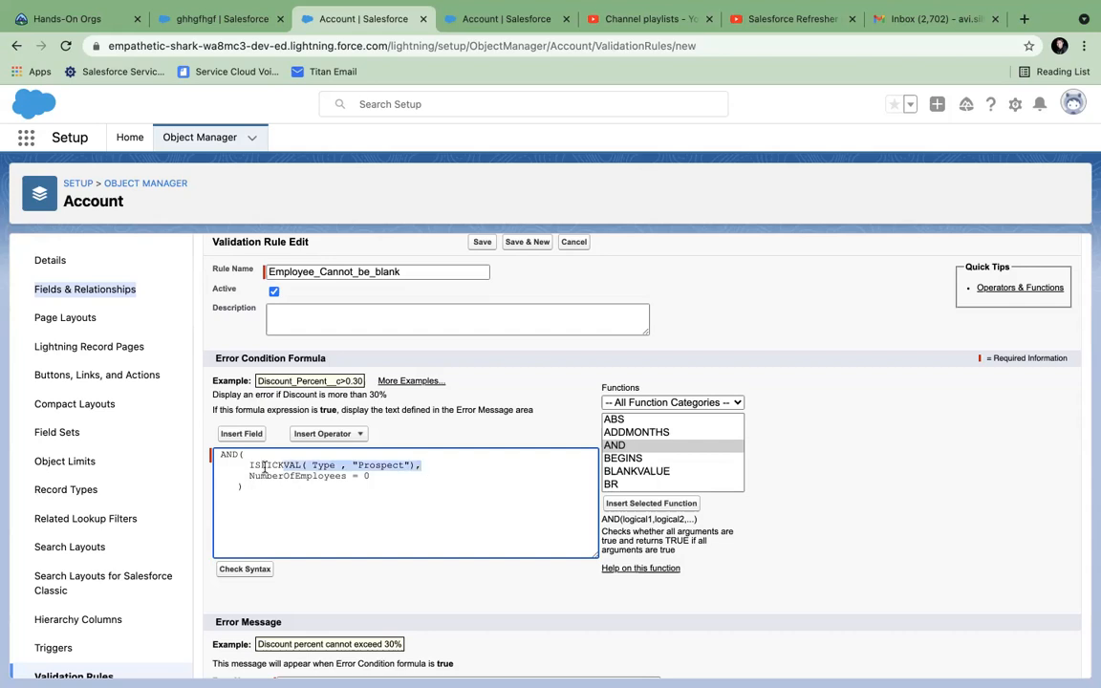
drag(370, 476, 246, 473)
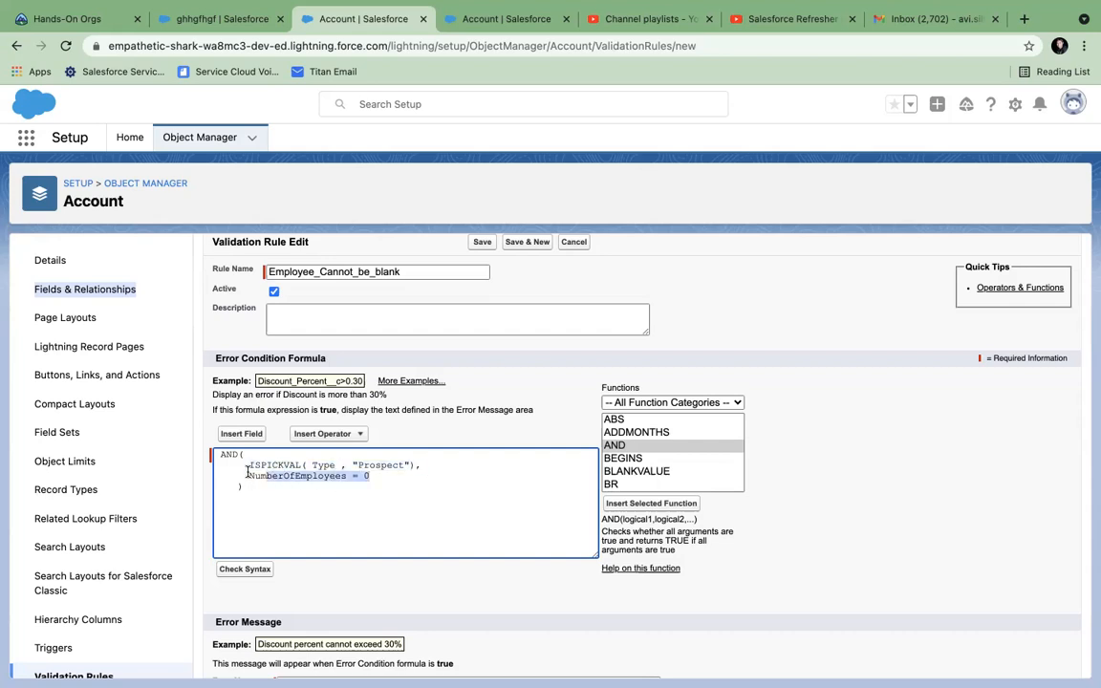
click(246, 484)
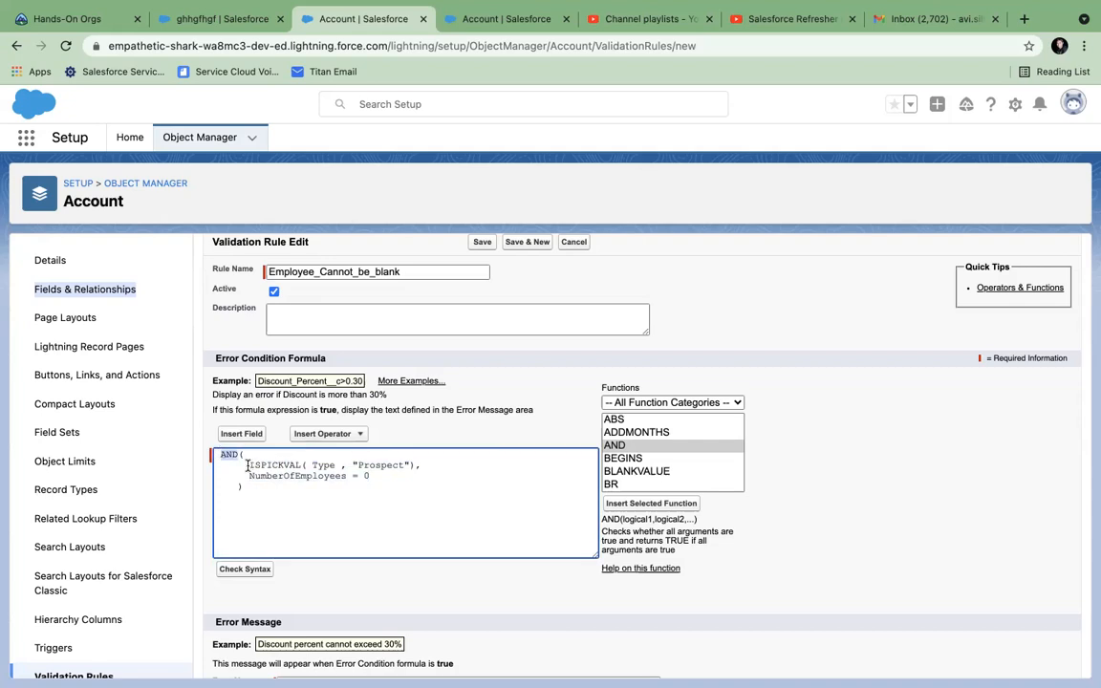
drag(249, 466, 477, 470)
drag(371, 476, 240, 472)
click(424, 527)
double_click(257, 466)
click(424, 466)
drag(425, 467, 246, 464)
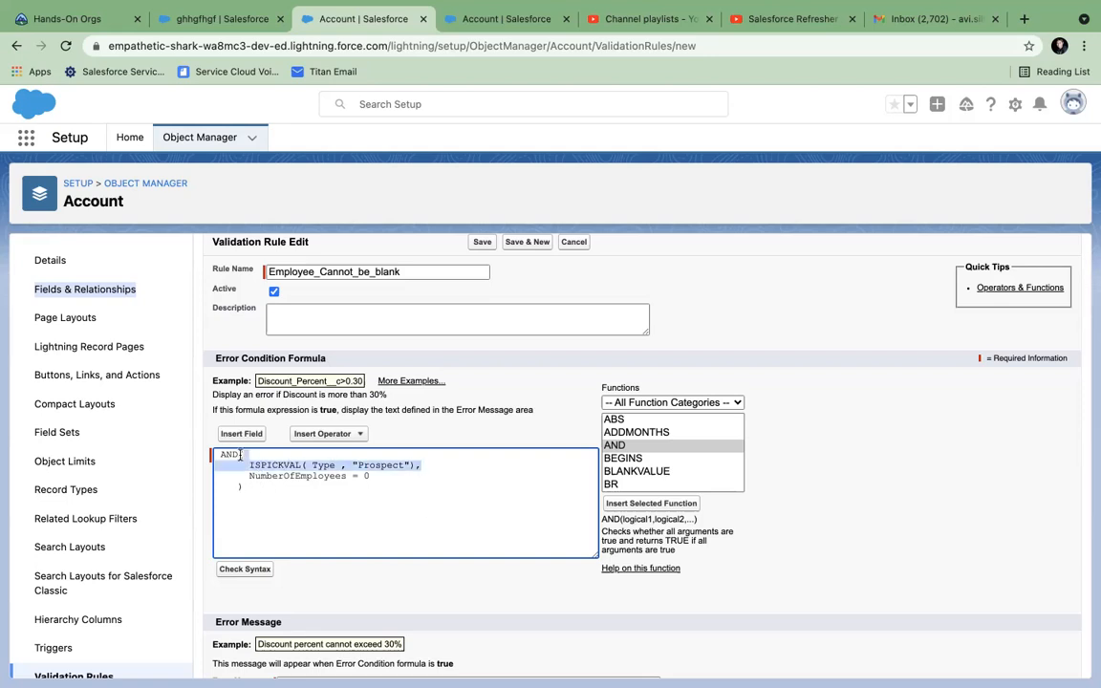
drag(370, 476, 244, 470)
Step: Enter "Employee must be entered" as the validation rule's error message
scroll(382, 406, up, 2)
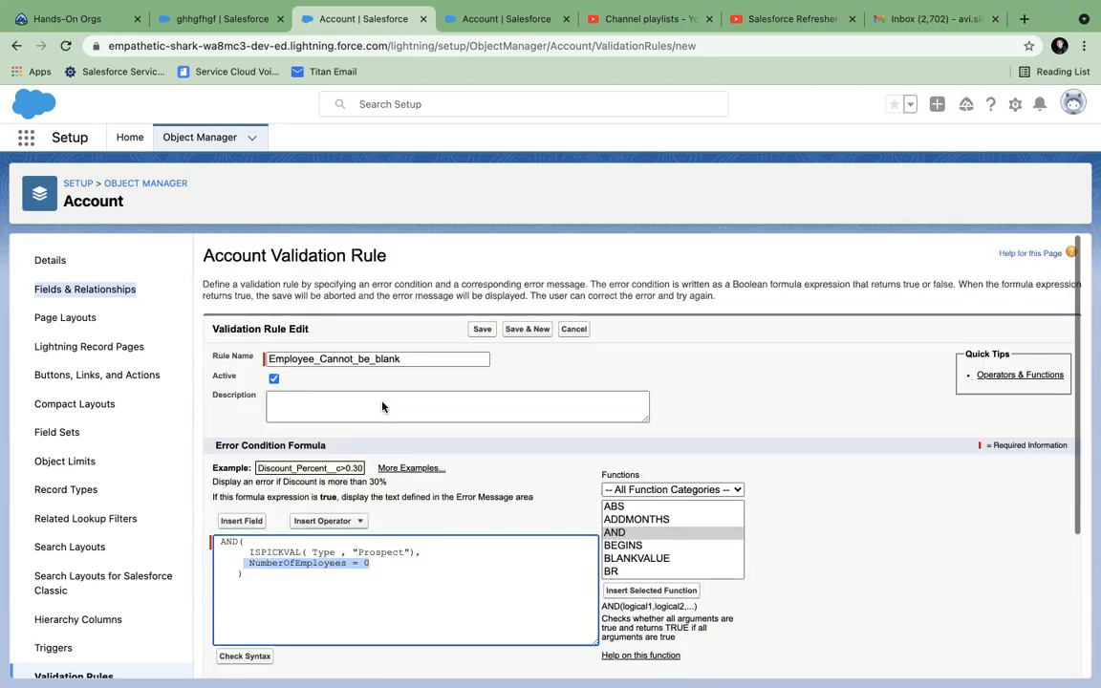
scroll(382, 406, down, 3)
click(387, 466)
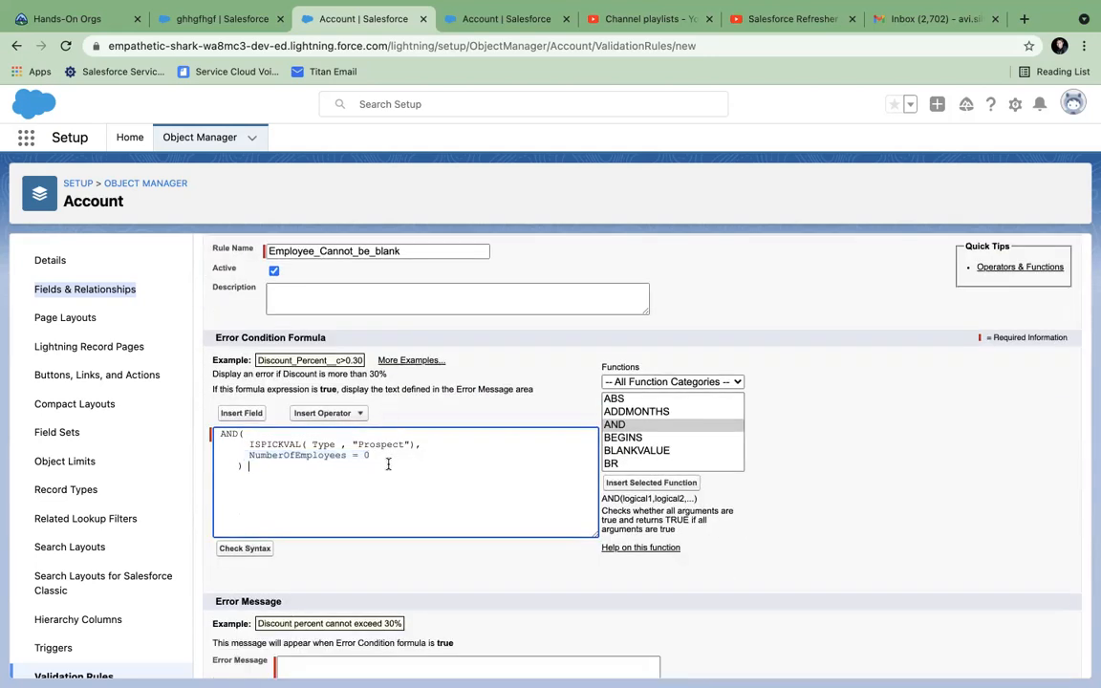
scroll(306, 602, down, 2)
click(299, 596)
text(Em)
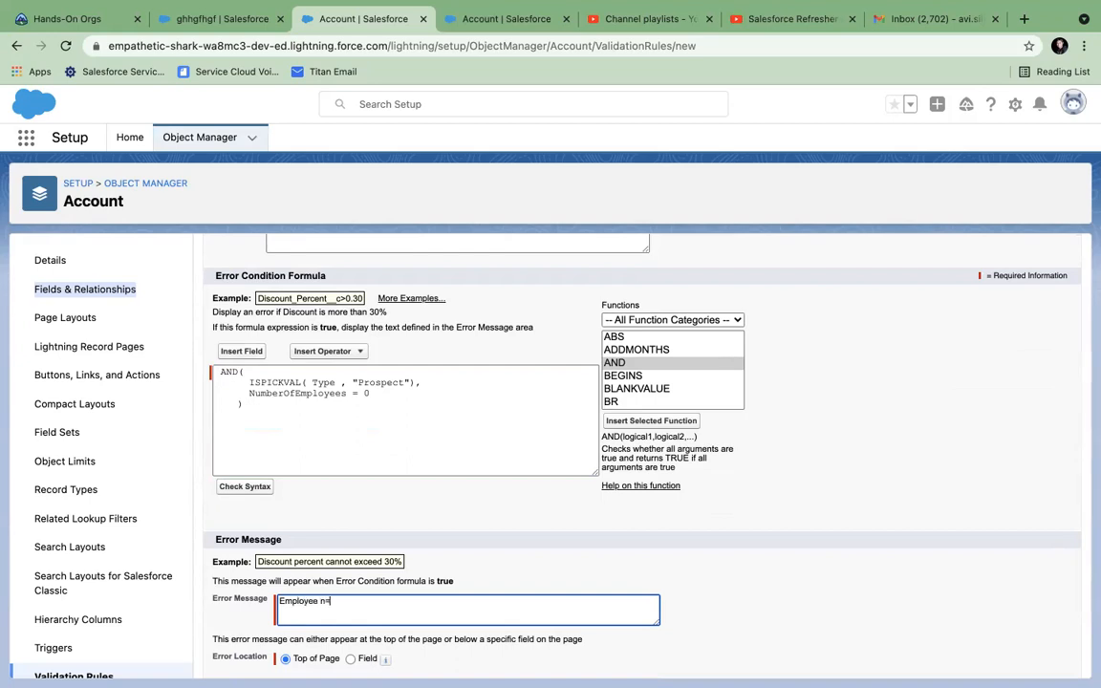
text(ployee must be)
Step: Set the error location to the Employees field and save the validation rule
scroll(226, 540, down, 1)
click(349, 621)
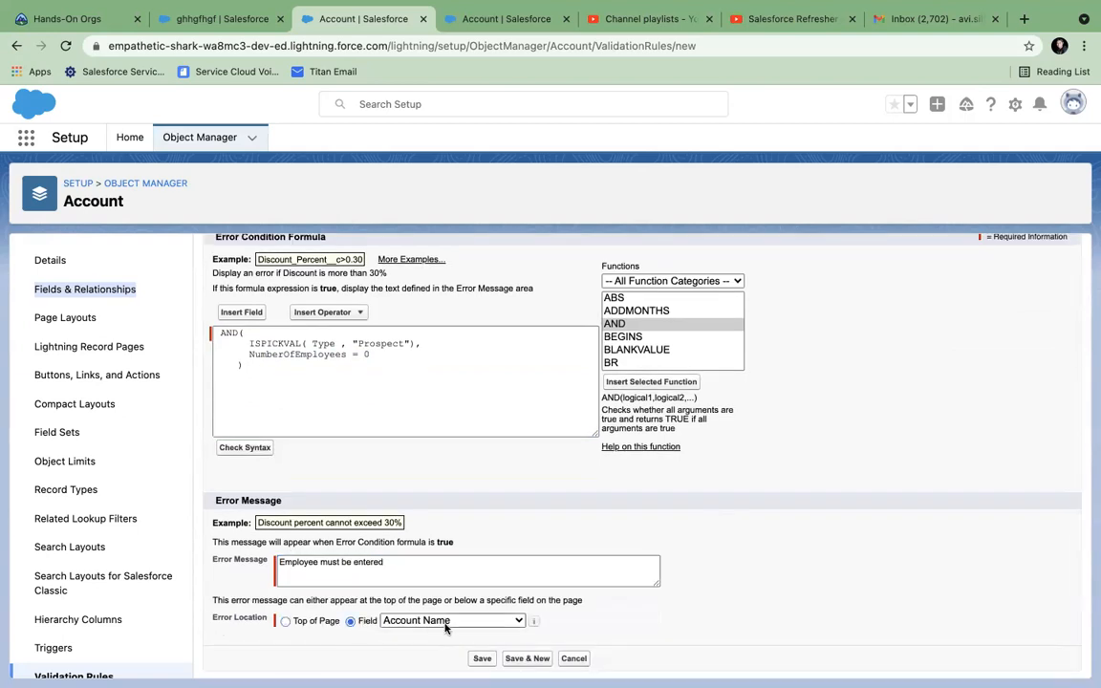
click(445, 623)
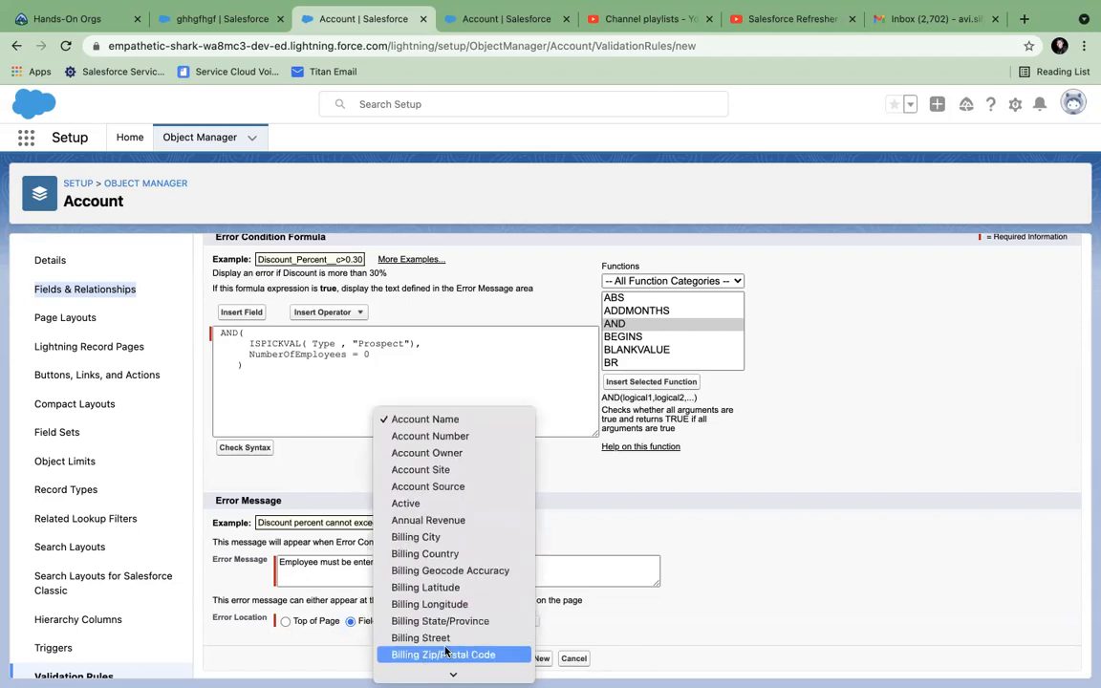
scroll(446, 653, down, 5)
scroll(445, 653, down, 5)
scroll(446, 653, up, 3)
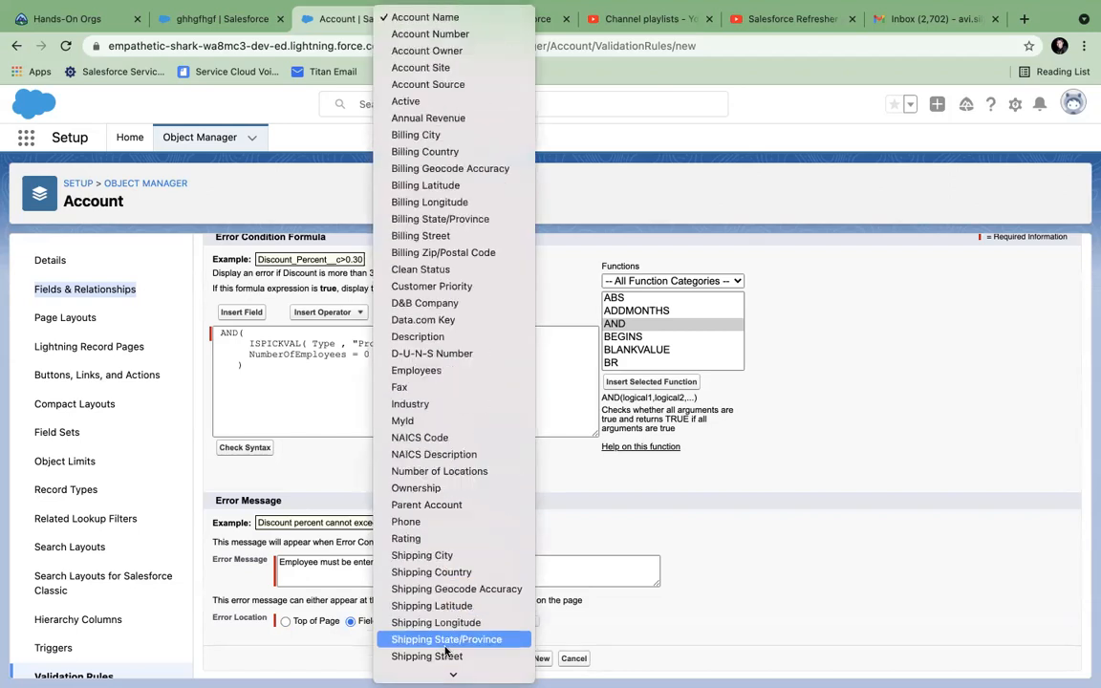
click(417, 371)
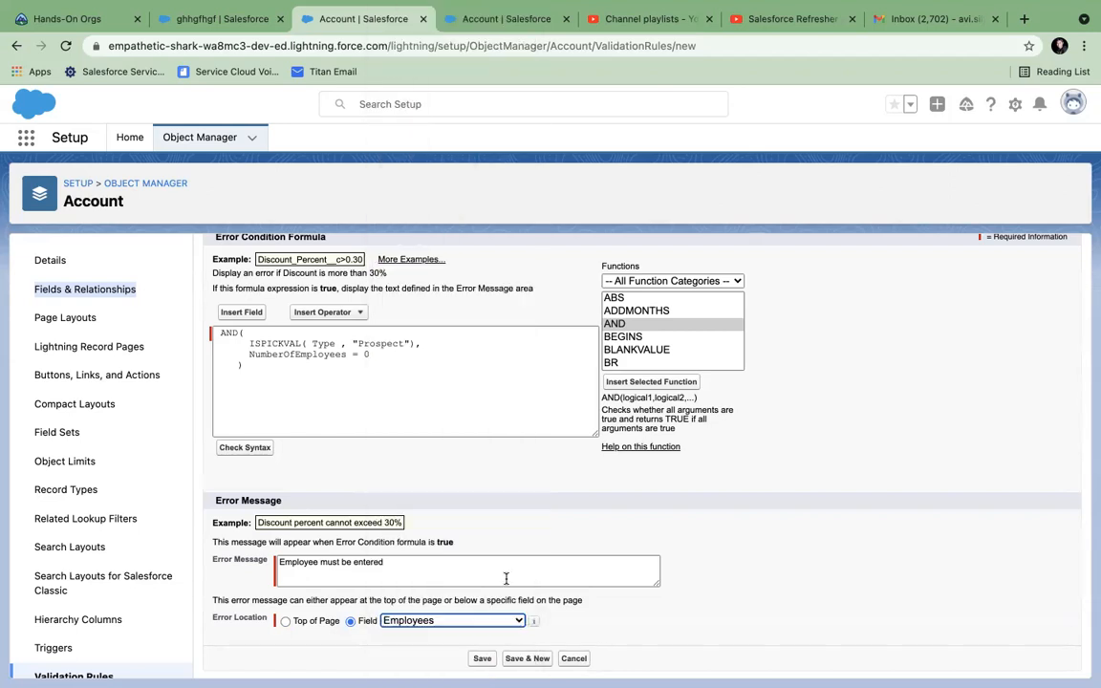
click(484, 659)
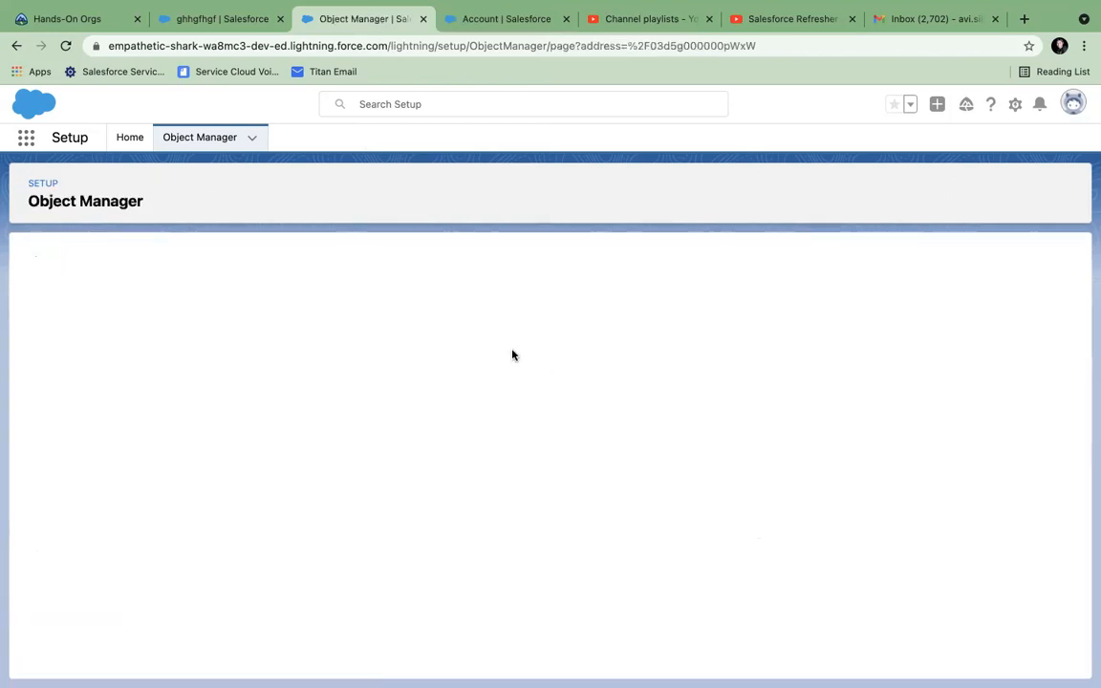
Step: Switch to the Sales account page and start a new account with the Account Name 1325135
click(224, 21)
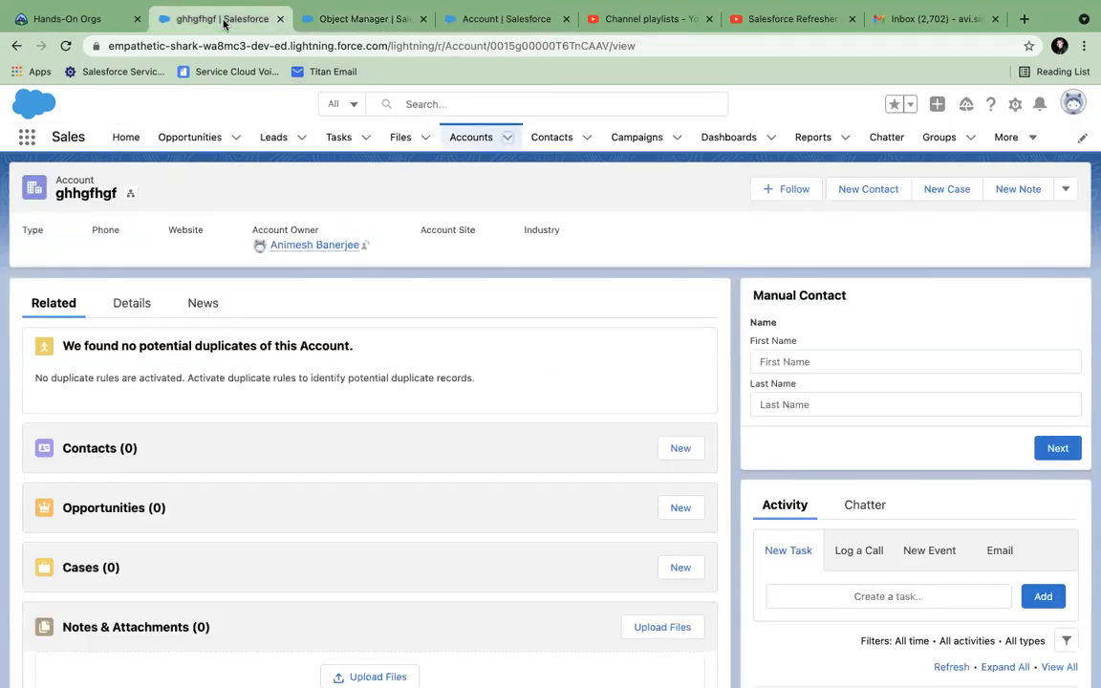
click(507, 139)
click(485, 168)
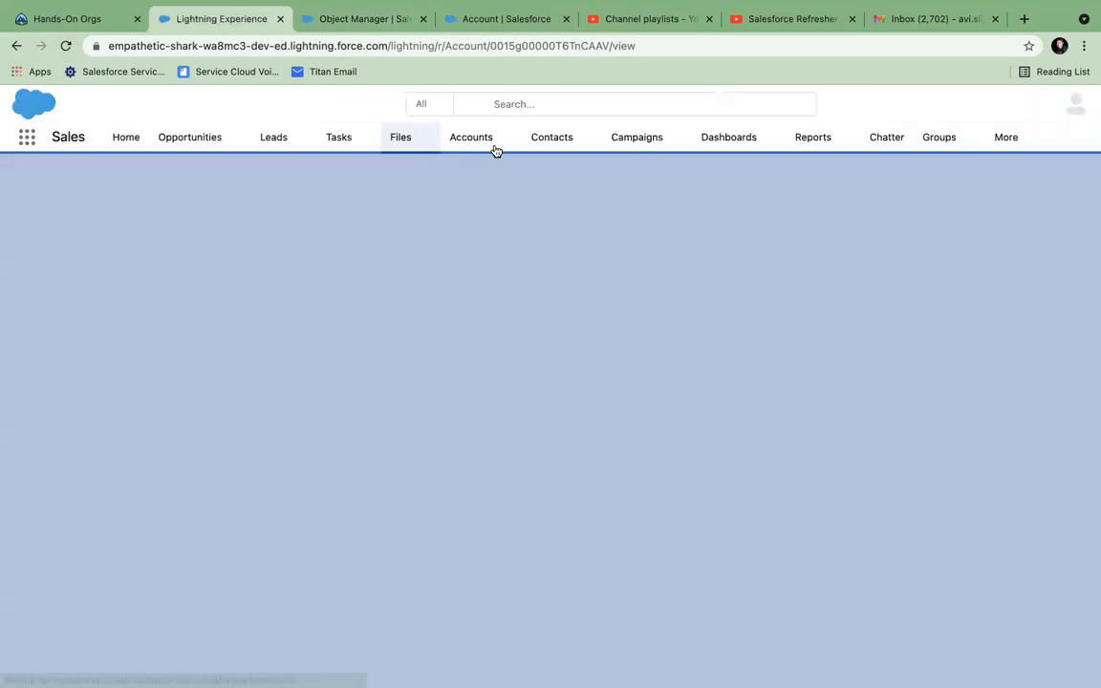
click(507, 143)
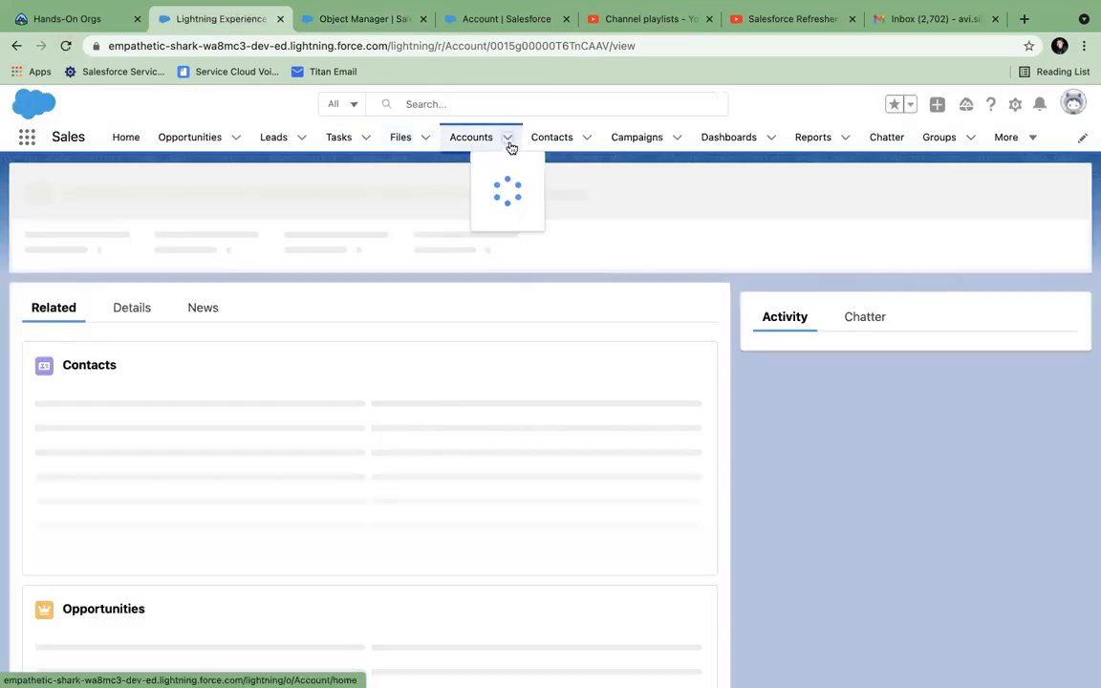
click(503, 169)
click(319, 288)
text(1325135)
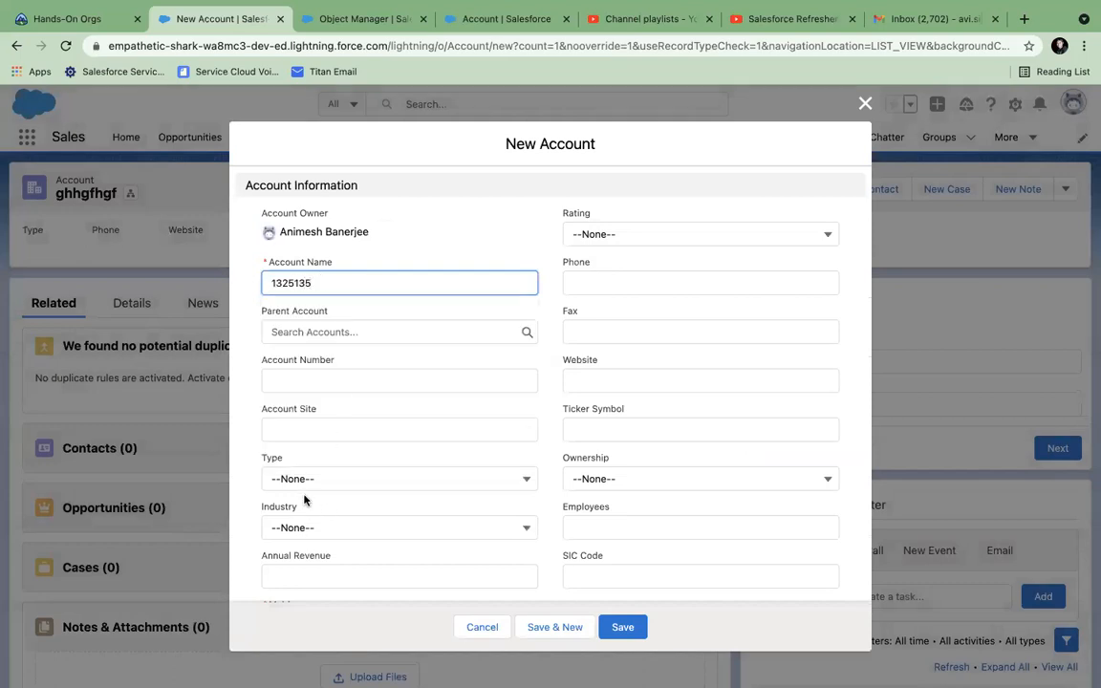
Step: Set the new account's Type to Prospect, fill in the required MyId, and save with Employees left empty
click(306, 479)
click(332, 297)
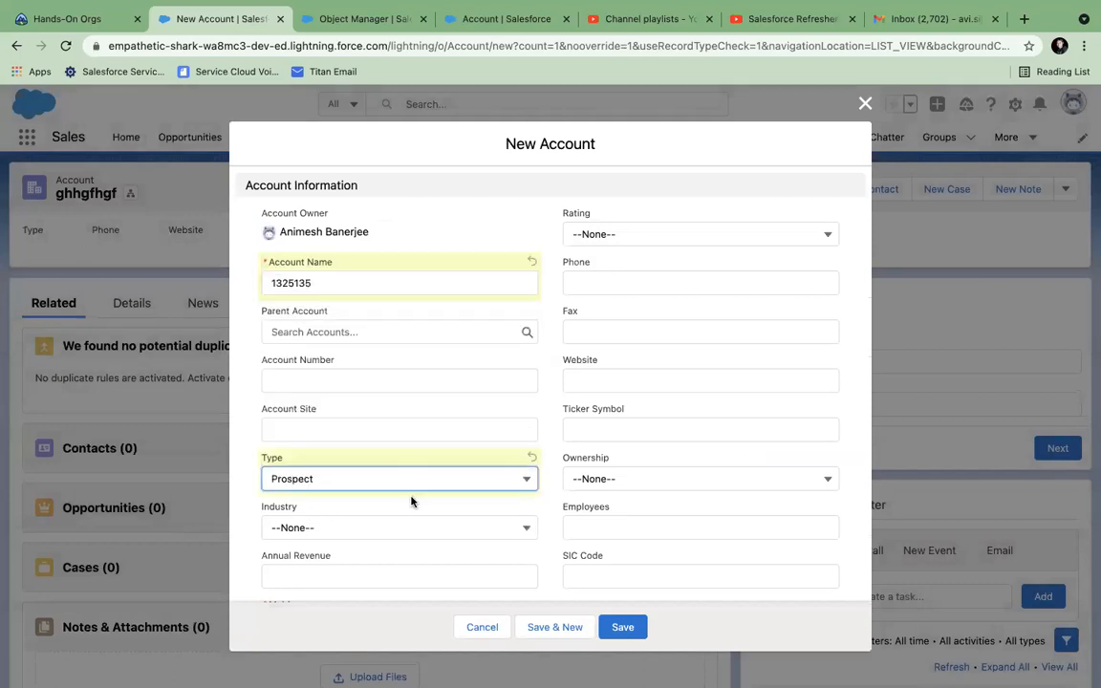
scroll(410, 499, down, 3)
click(346, 519)
text(3241242)
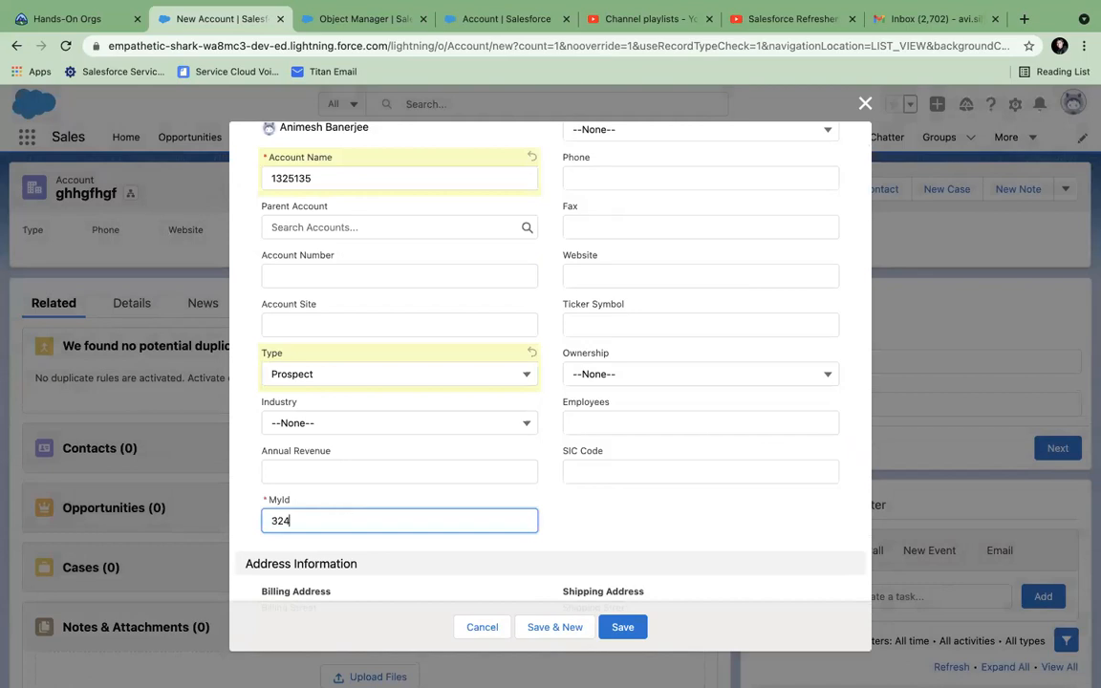
click(621, 629)
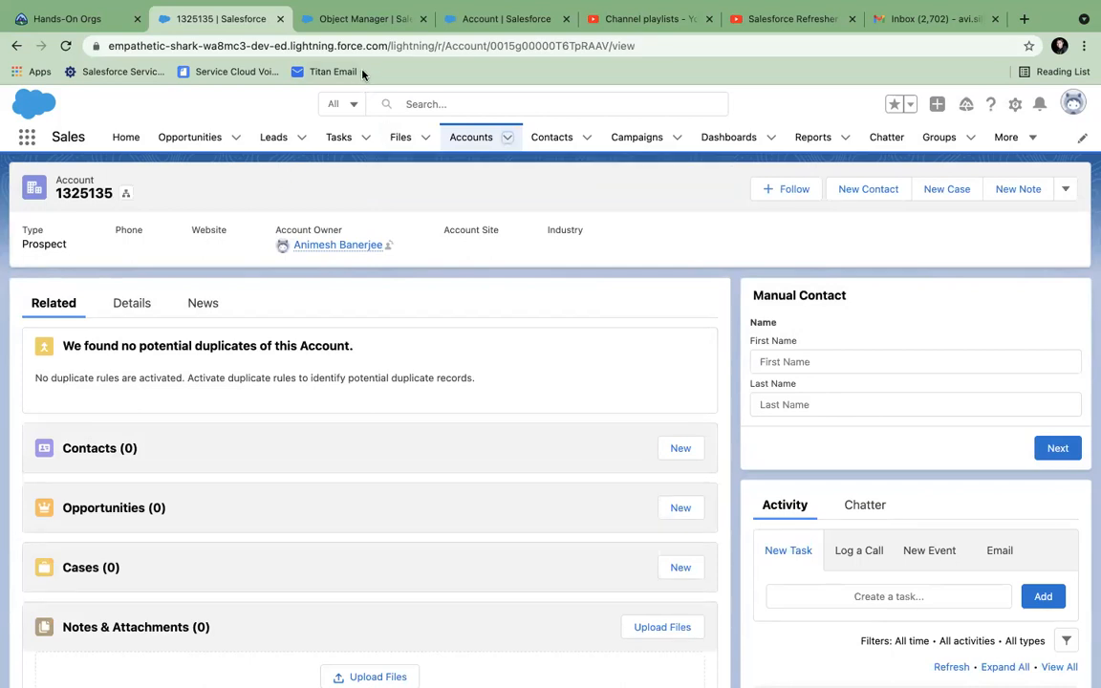
Step: Open the Employee_Cannot_be_blank validation rule for editing and review its NumberOfEmployees = 0 condition
click(319, 21)
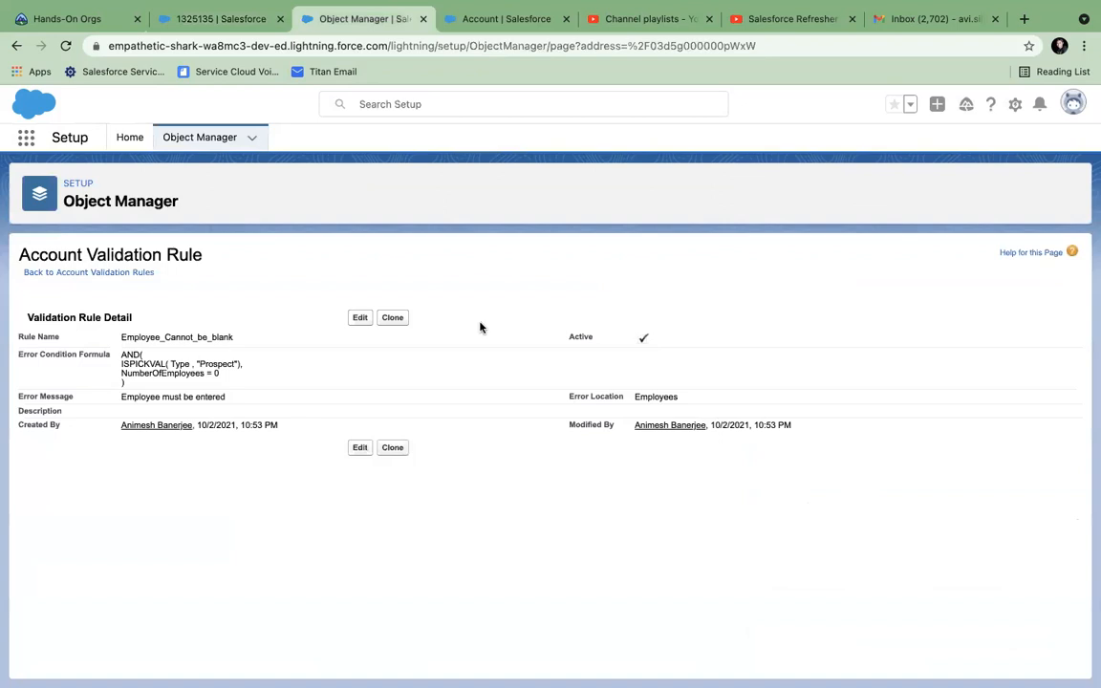
click(362, 317)
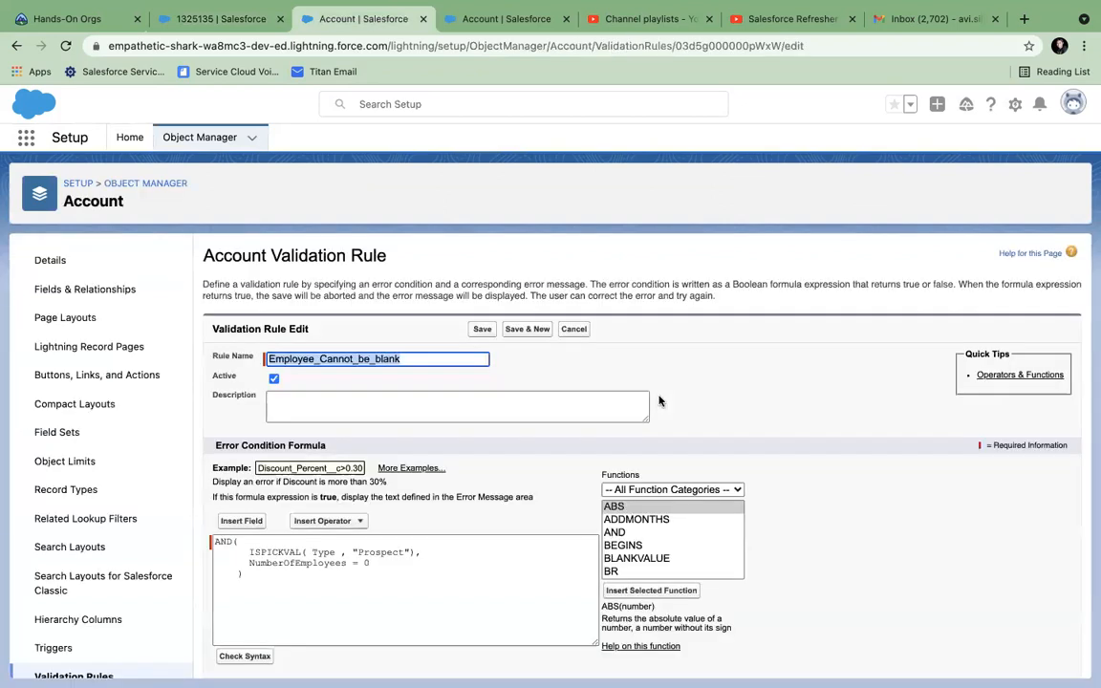
click(462, 571)
scroll(462, 570, down, 1)
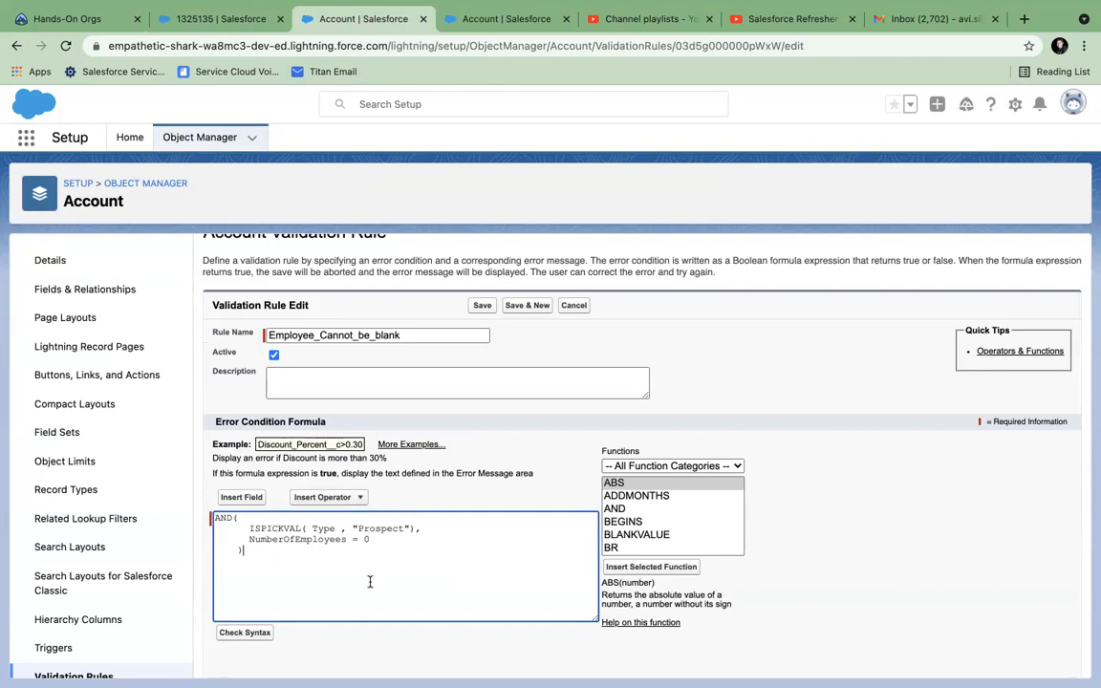
drag(371, 539, 251, 539)
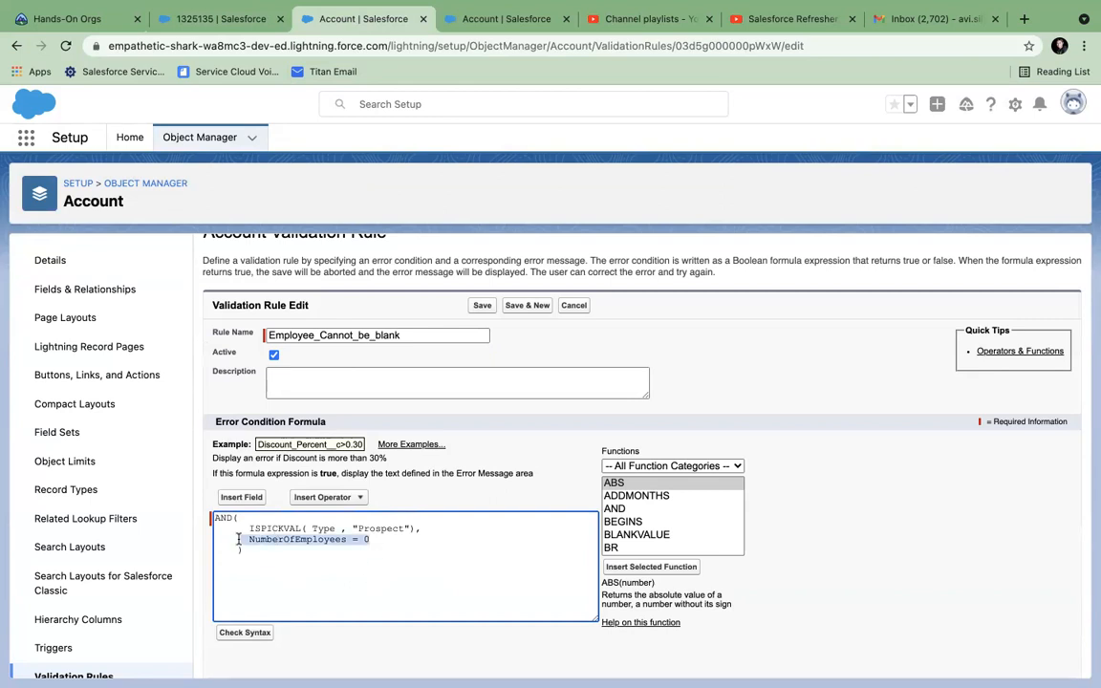
click(276, 555)
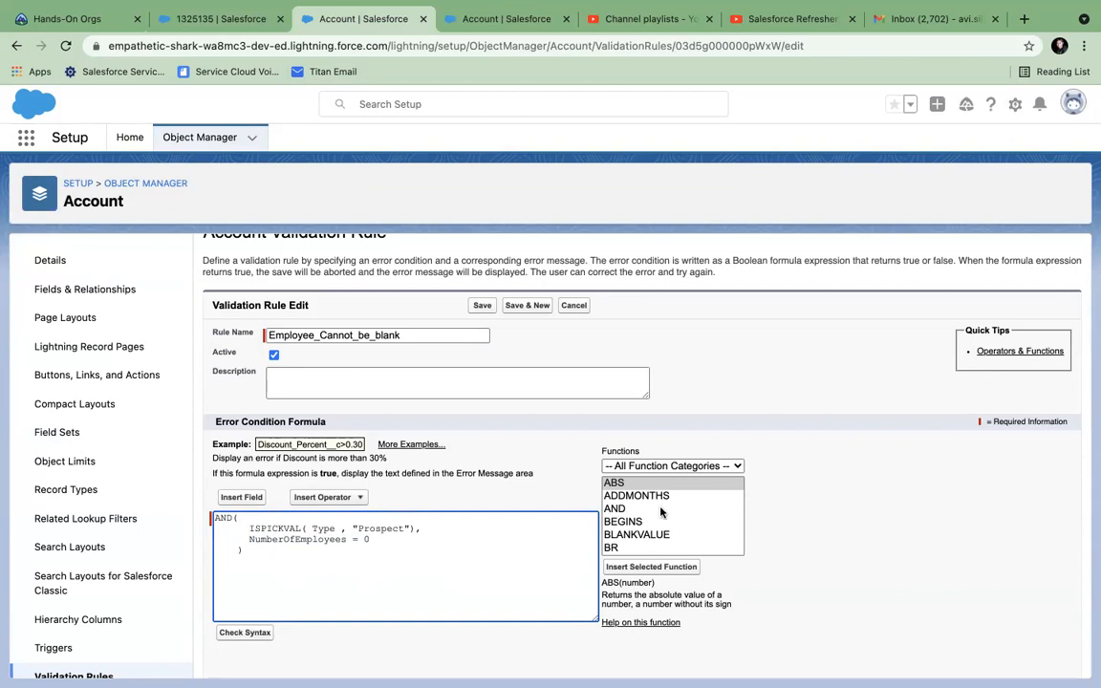
Step: Replace the NumberOfEmployees = 0 condition in the formula with the BLANKVALUE function
click(636, 536)
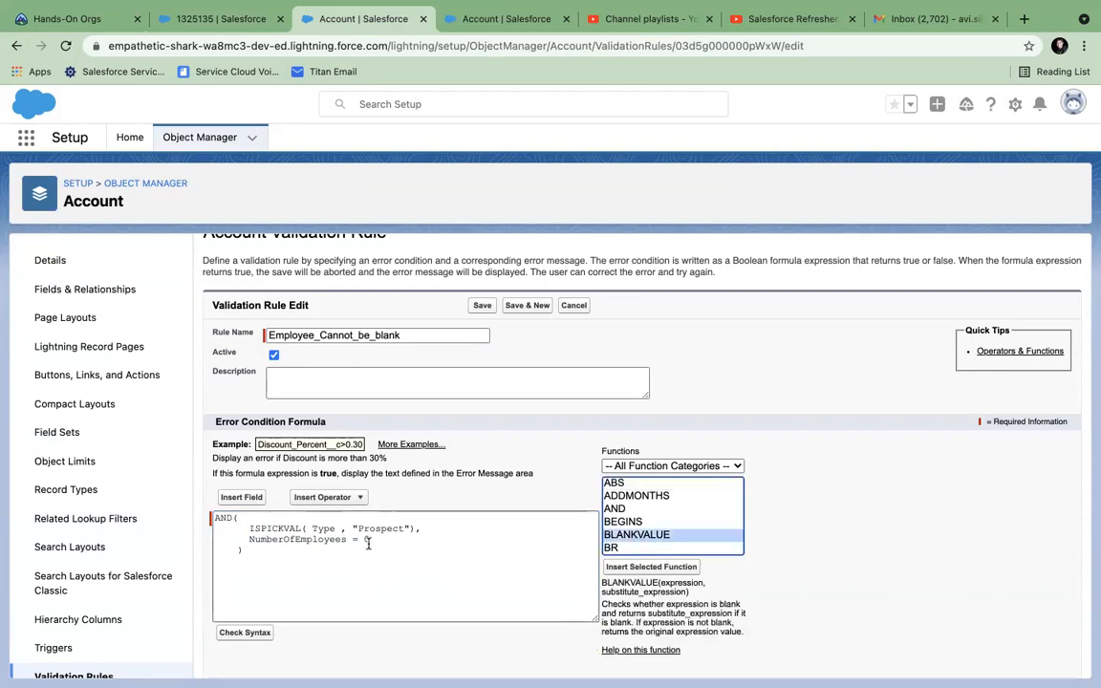
drag(249, 540, 385, 542)
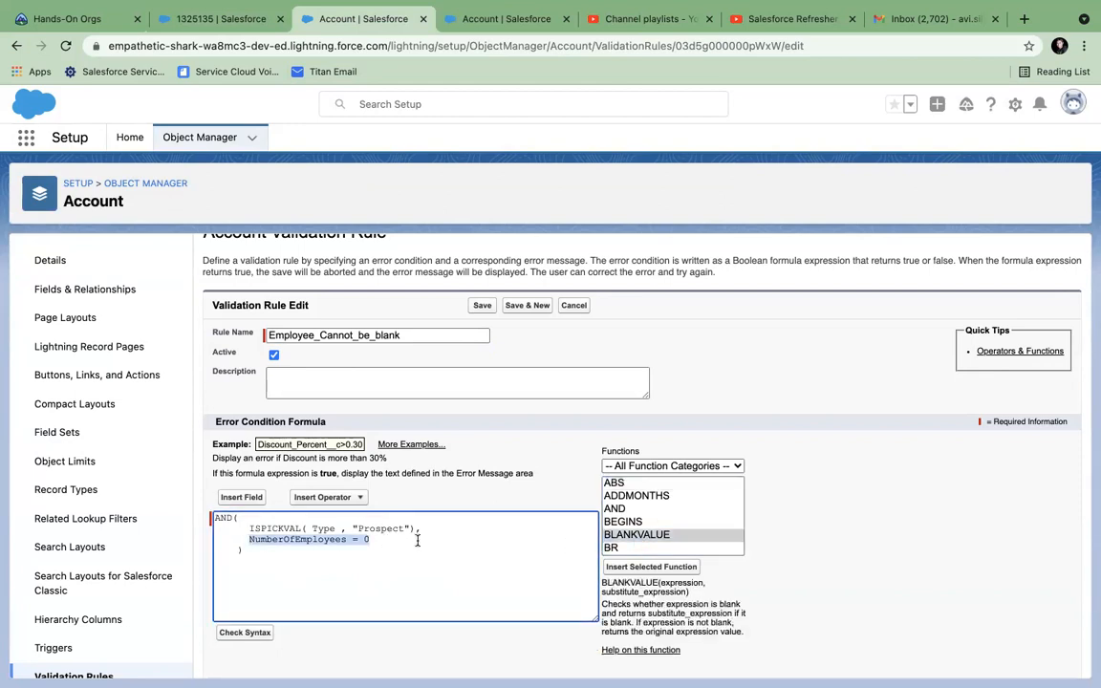
key(BackSpace)
double_click(637, 538)
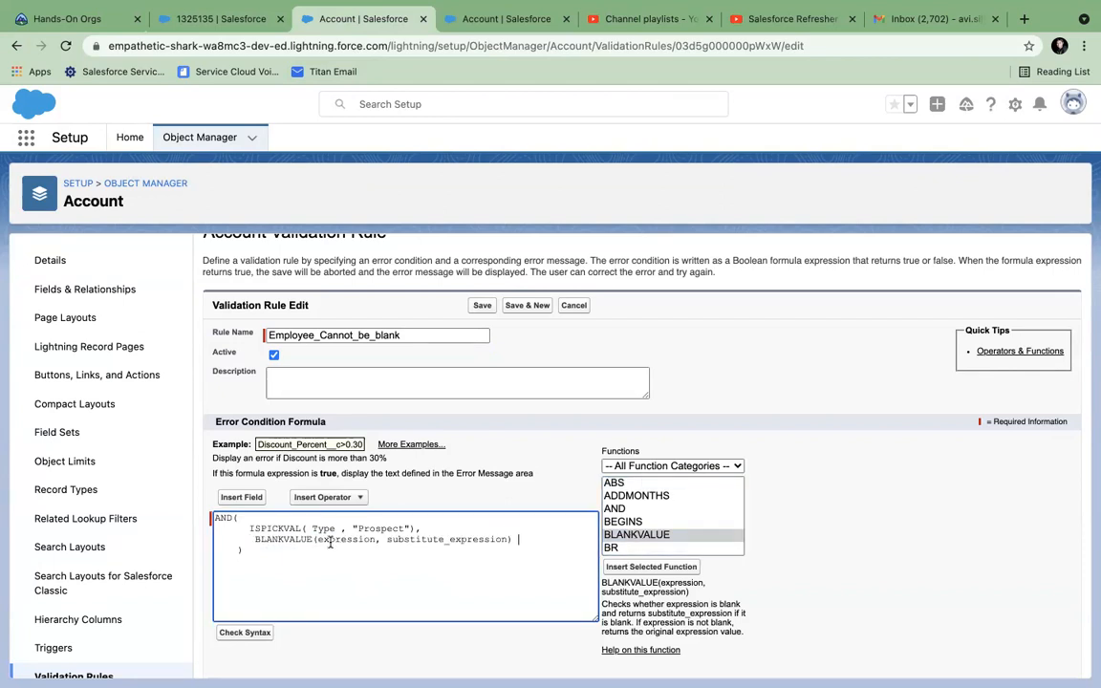
Step: Insert the Account's Employees field as the expression argument of BLANKVALUE
double_click(346, 539)
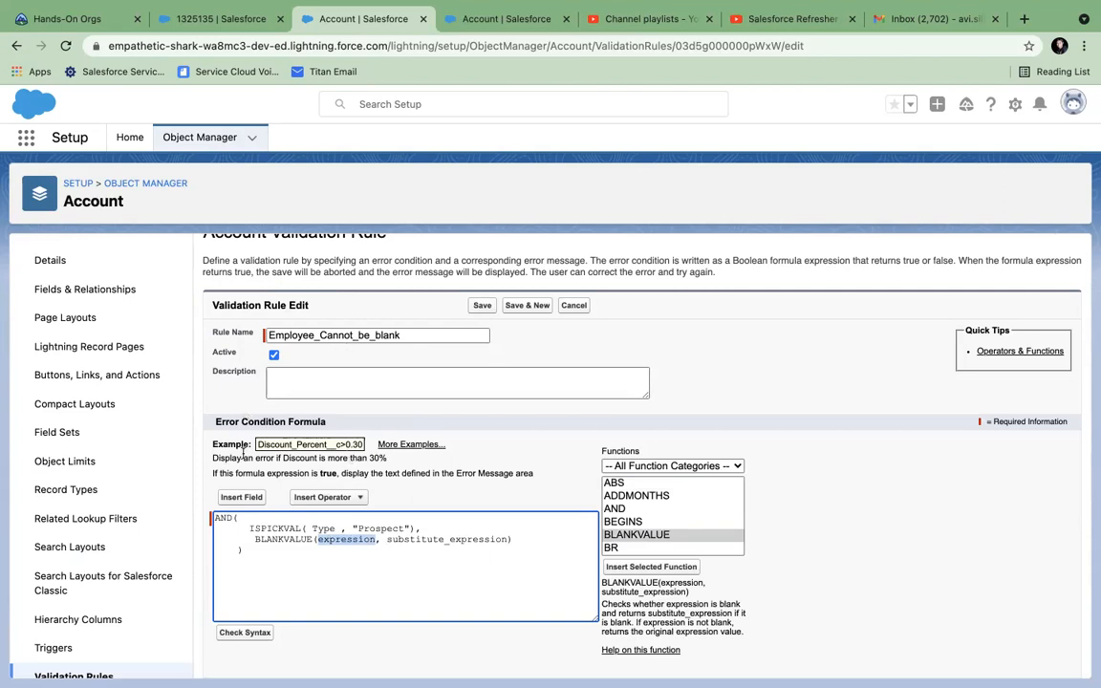
click(241, 497)
scroll(493, 464, down, 10)
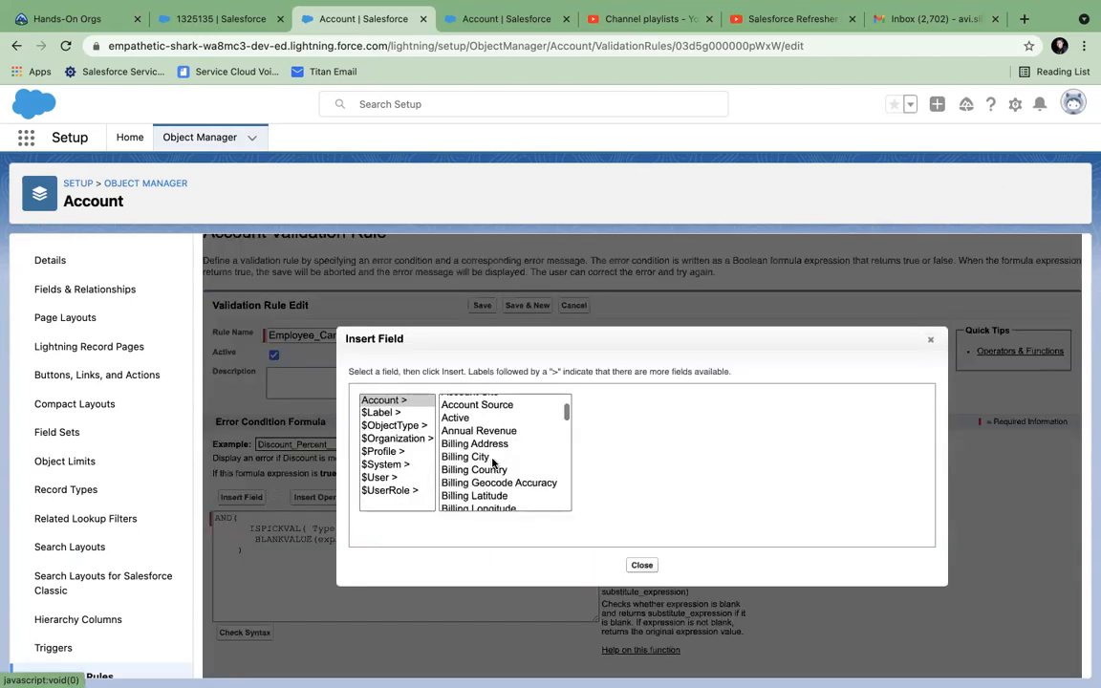
click(482, 433)
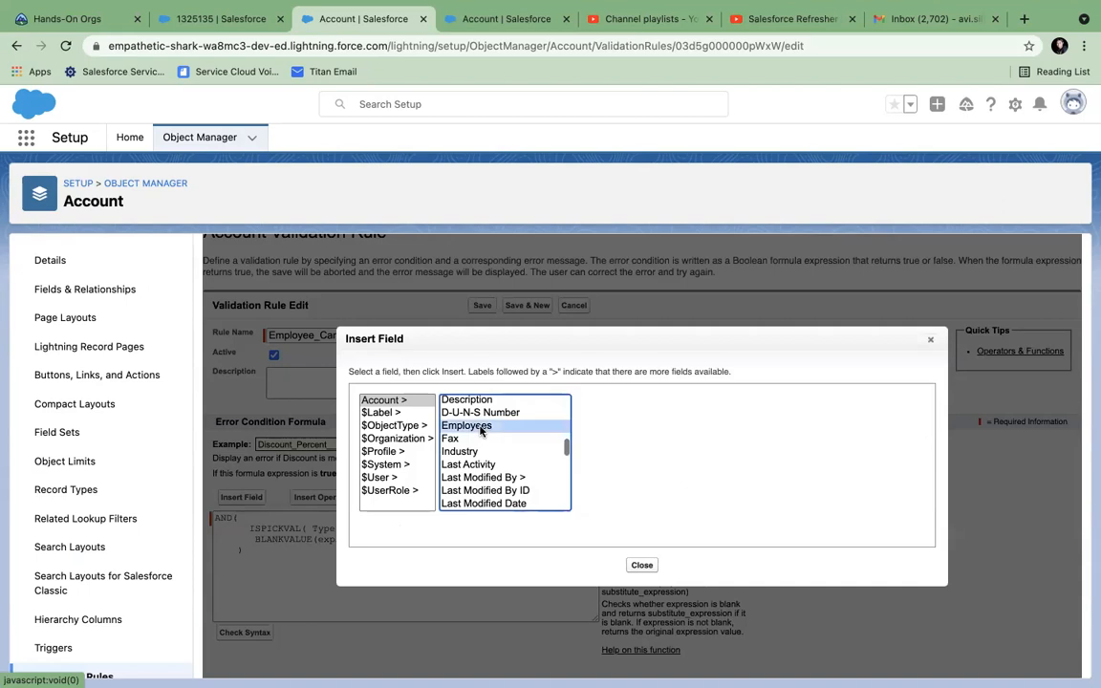
click(577, 436)
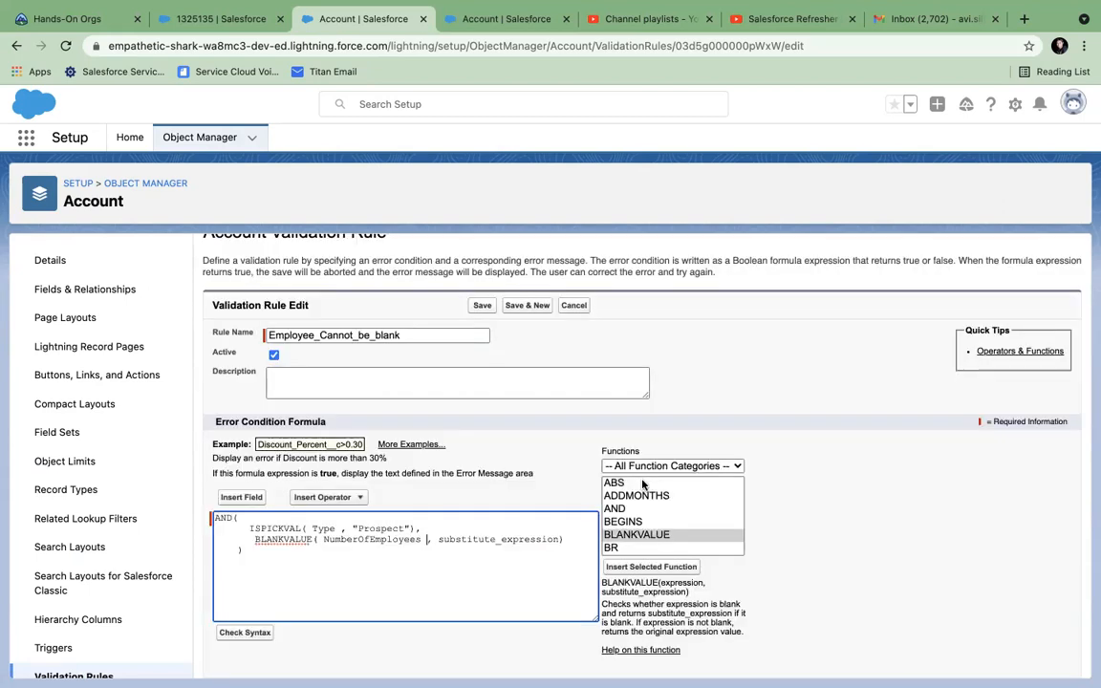
Step: Set BLANKVALUE's substitute expression to 0, compare the function's result with = 0, and align its line with the ISPICKVAL condition
double_click(442, 539)
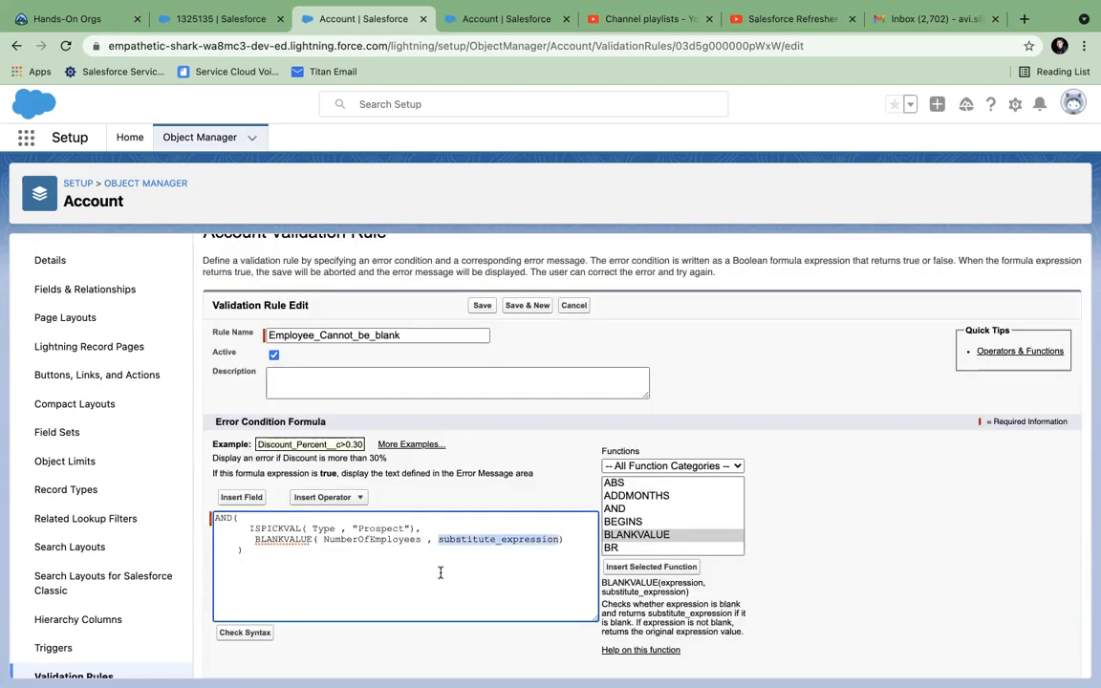
text(0)
click(475, 539)
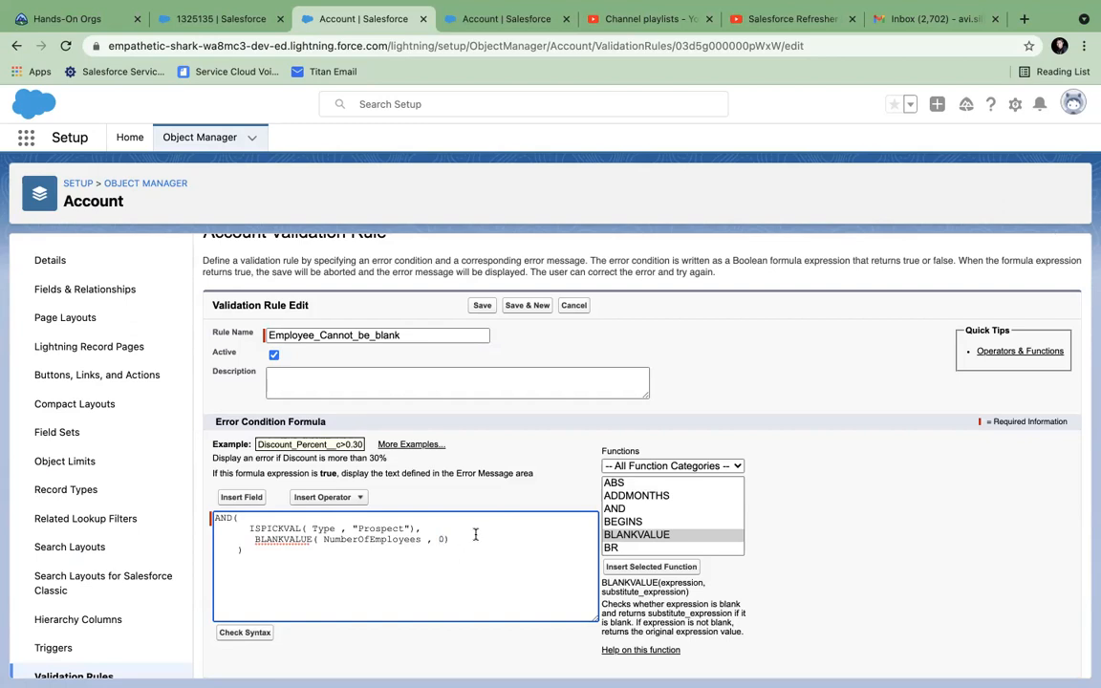
text(=)
click(447, 550)
click(253, 540)
key(BackSpace)
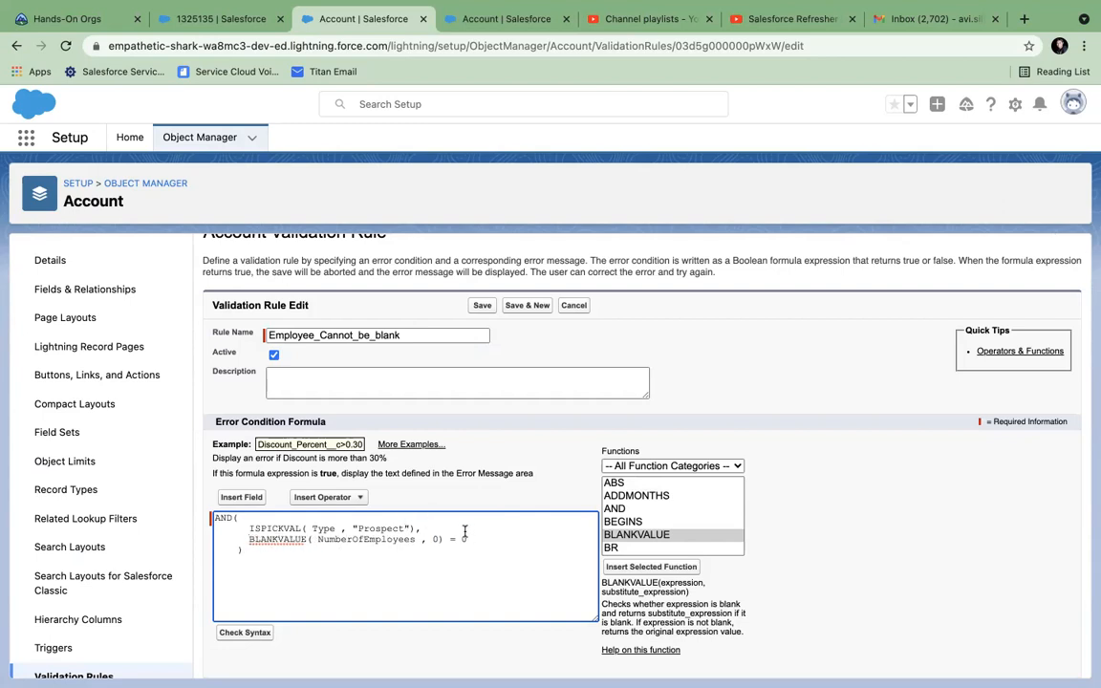
Step: Check the revised formula's syntax and save the validation rule
click(246, 635)
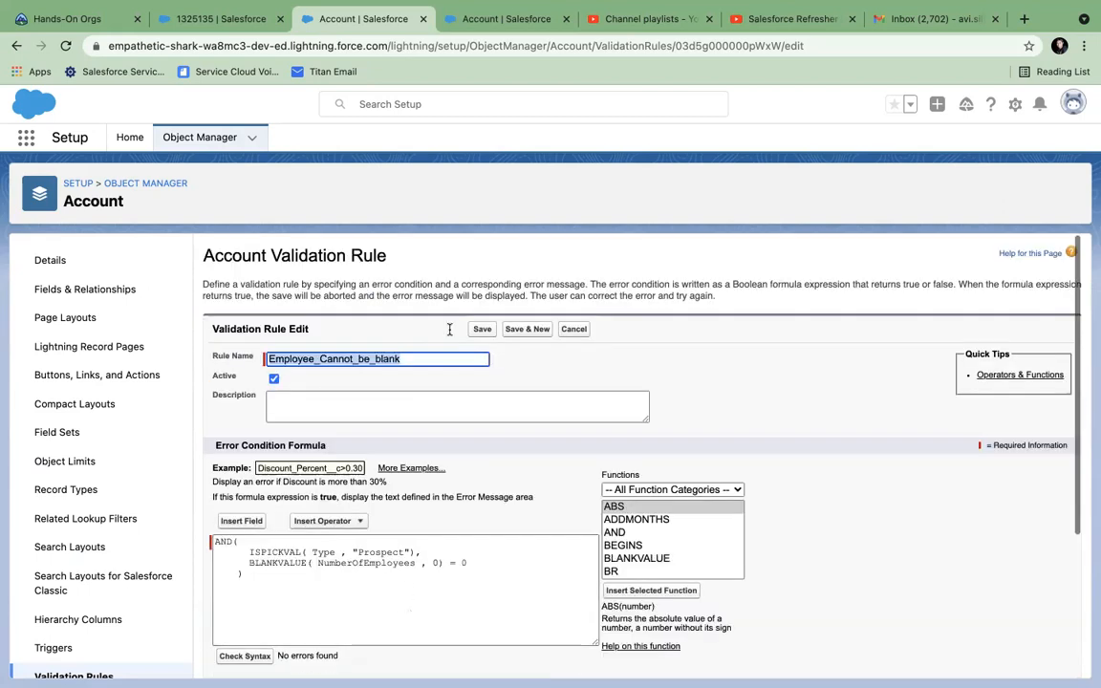
click(482, 329)
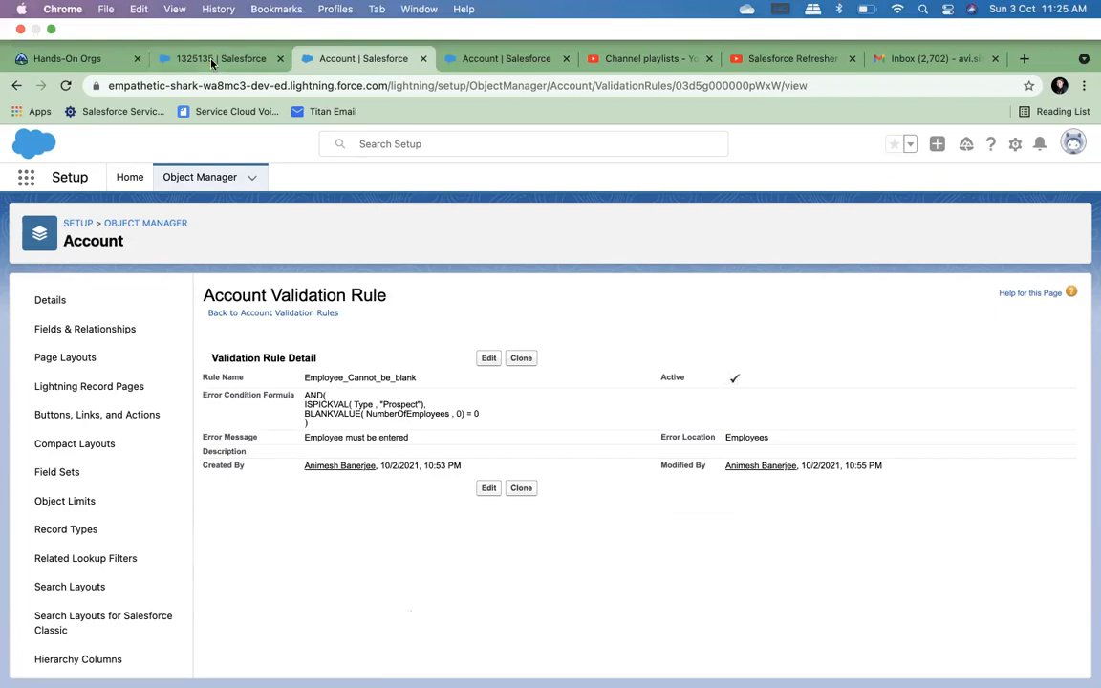
Step: Return to the 1325135 account record and reload the page
click(211, 59)
click(65, 85)
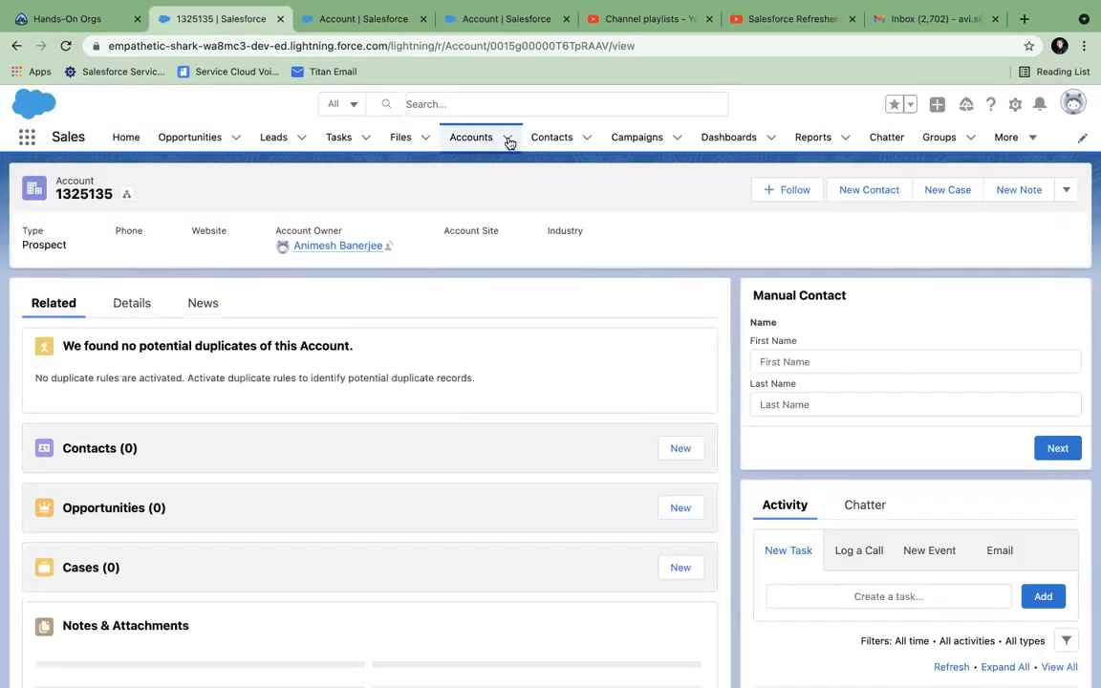
Step: Start a new account named 124124 and set its type to Prospect
click(510, 142)
click(466, 164)
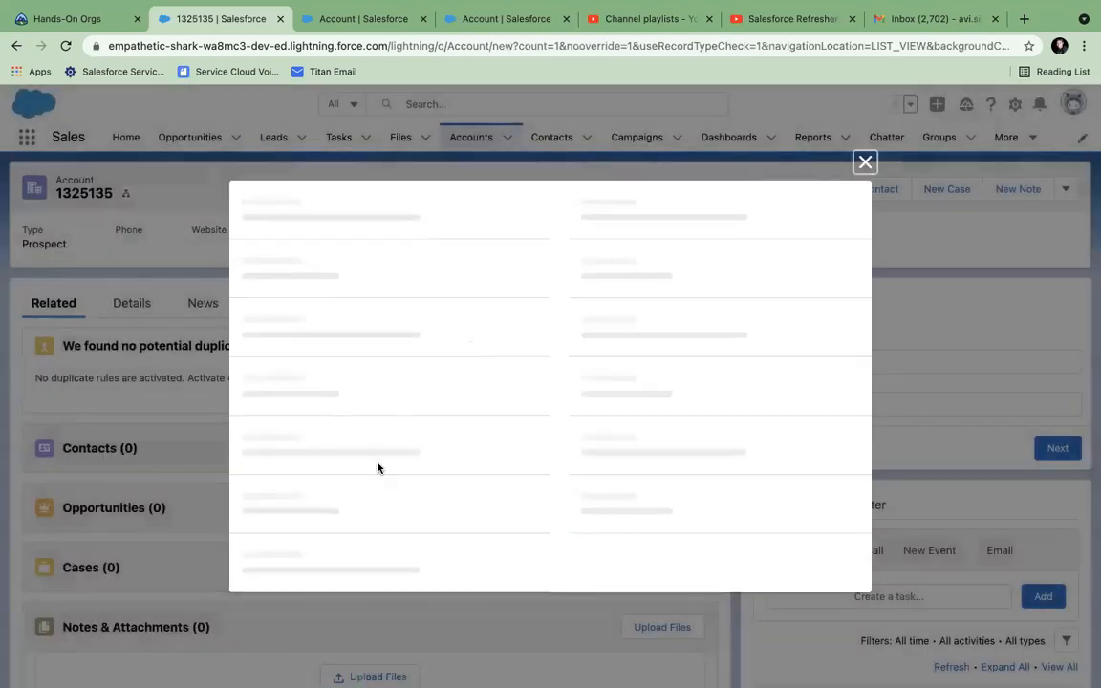
click(301, 293)
text(124124)
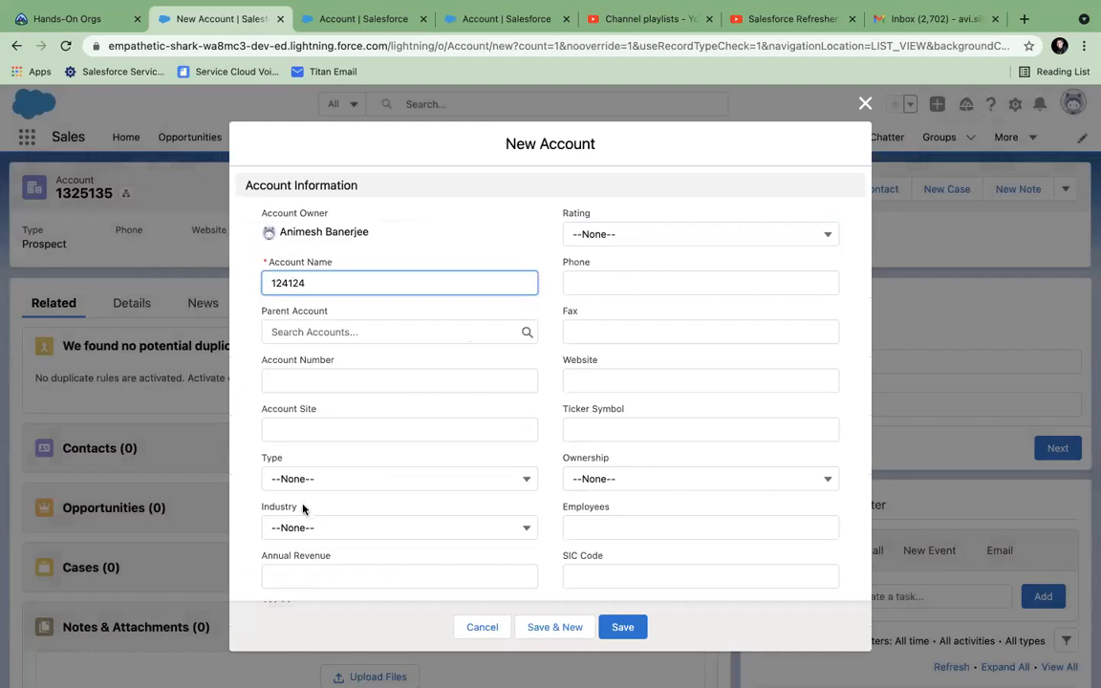
click(304, 527)
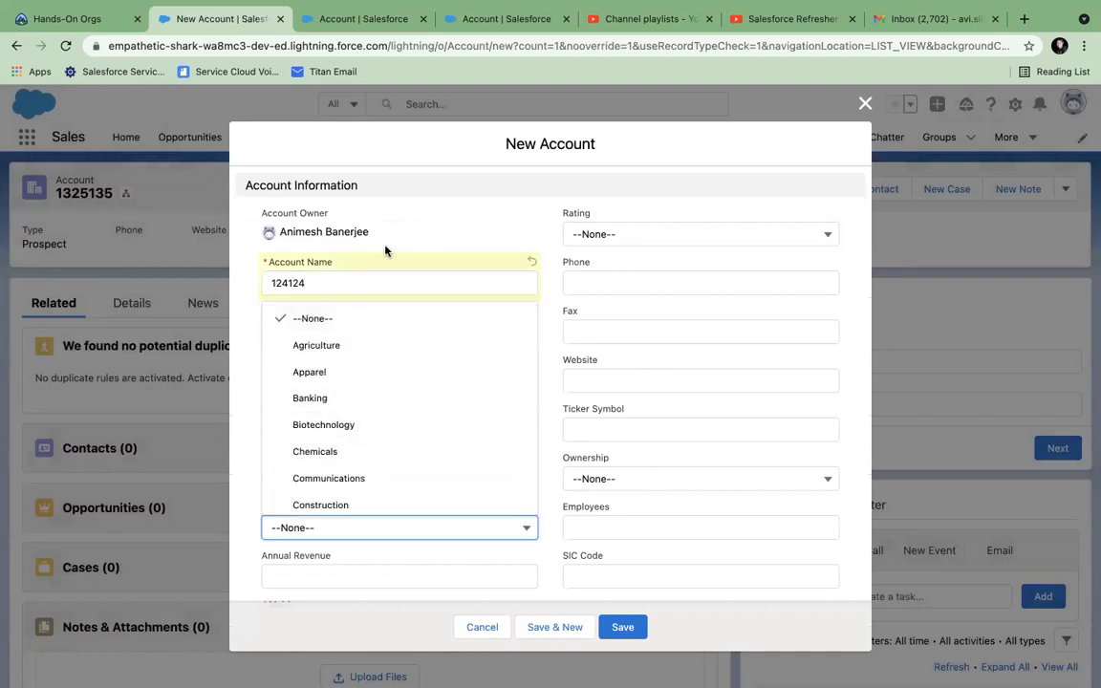
click(381, 295)
click(306, 480)
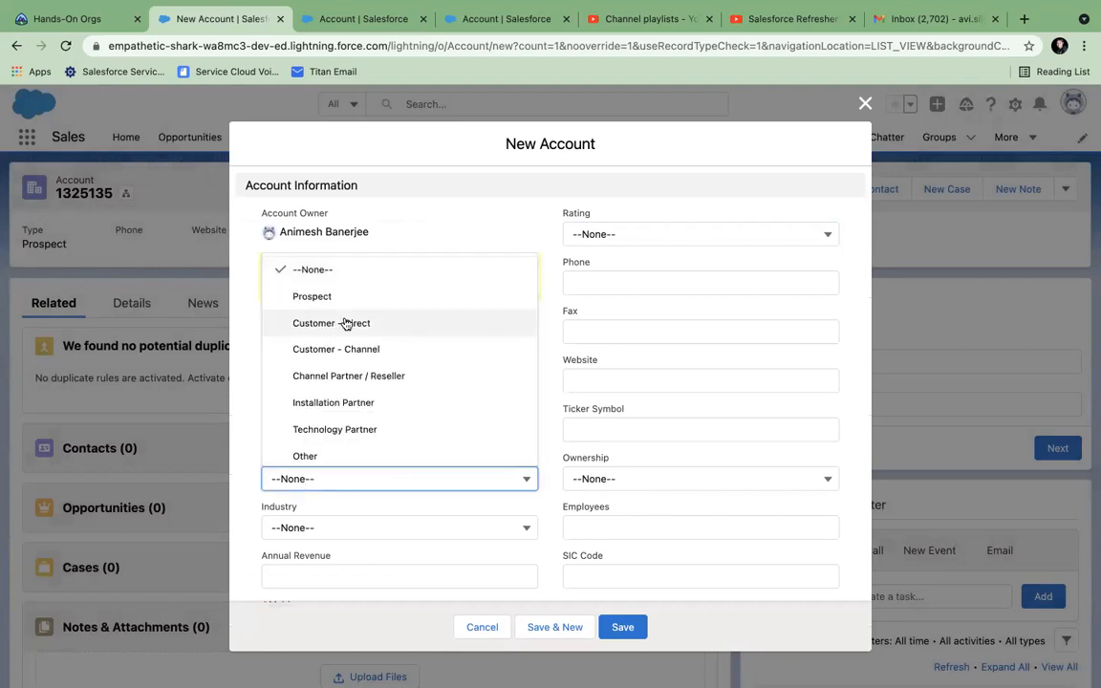
click(328, 299)
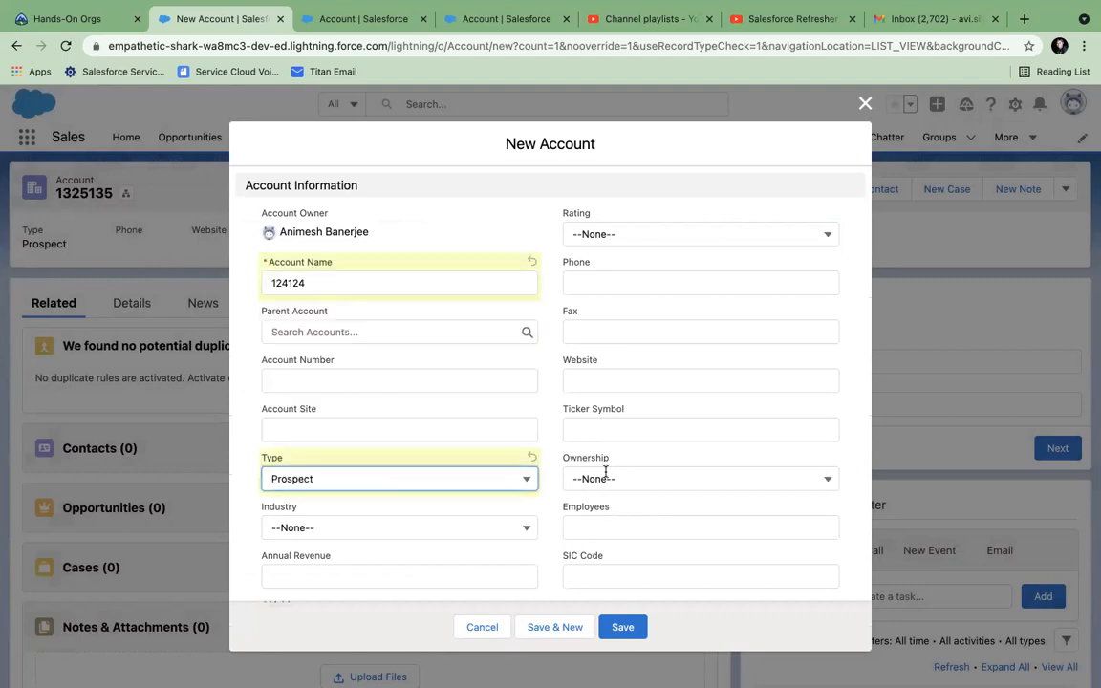
Step: Fill in the required MyId and try to save the account with Employees left blank
scroll(339, 584, down, 2)
click(306, 560)
text(124124)
click(612, 628)
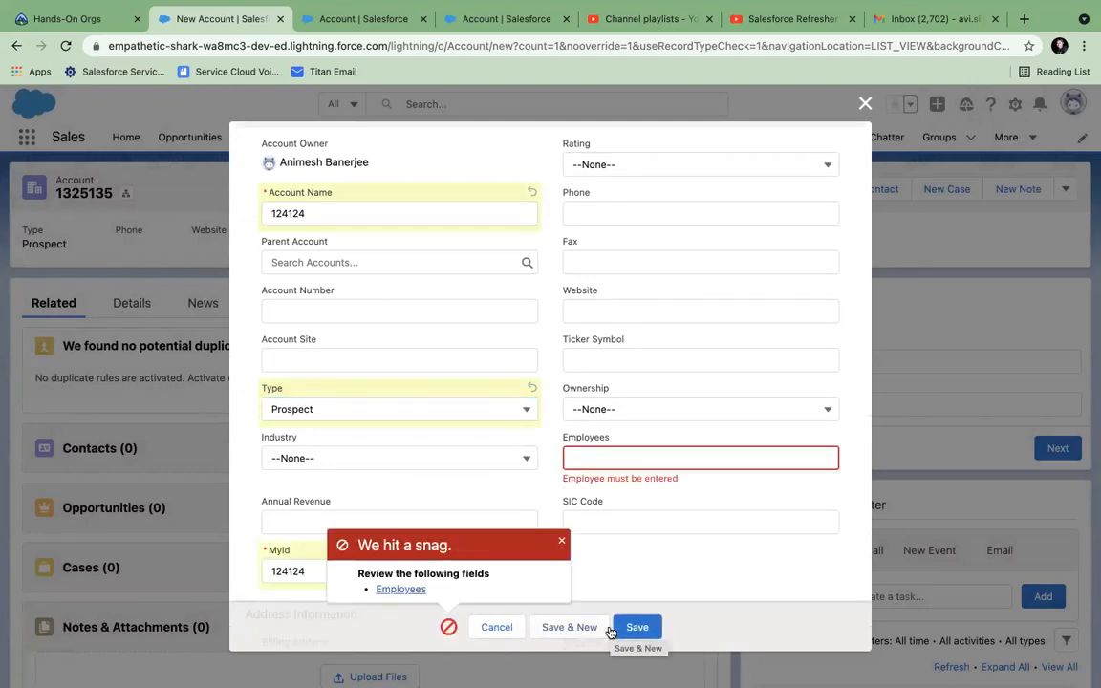
Step: Try saving the account with Employees set to 0, and save it with a replacement employee count
click(578, 459)
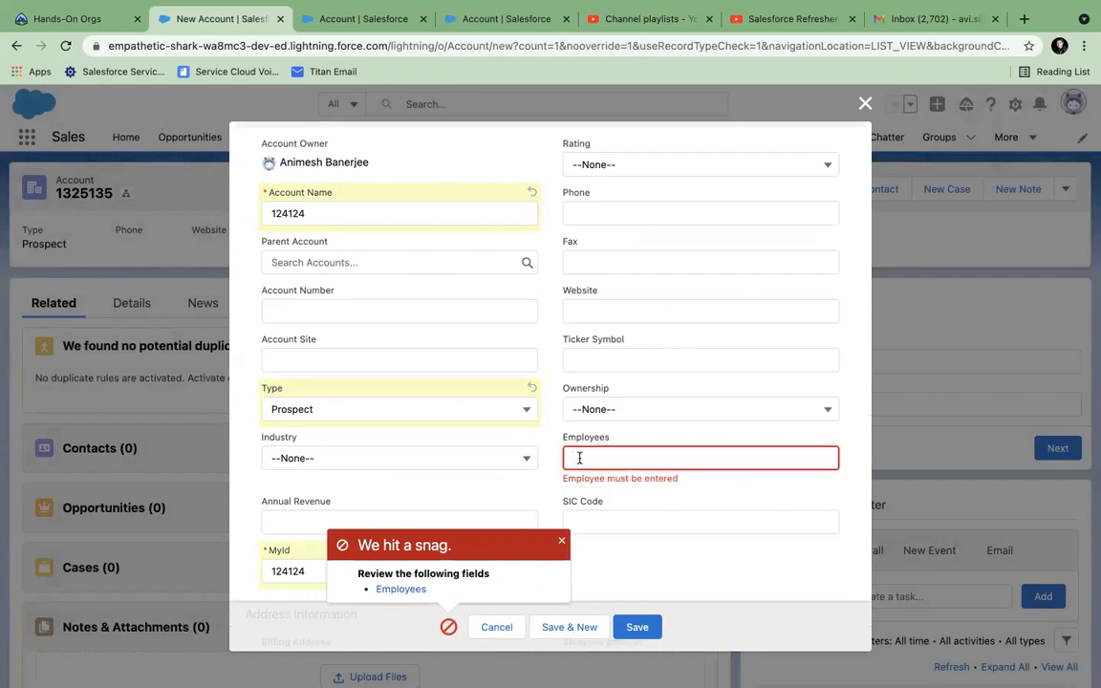
text(0)
click(638, 627)
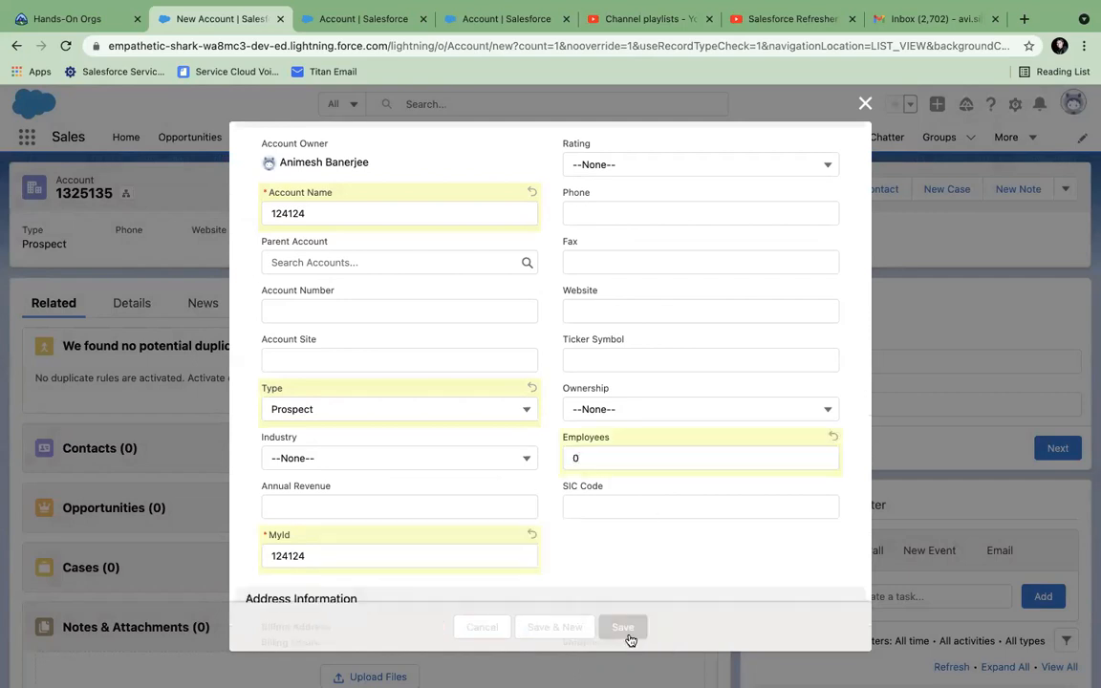
drag(586, 458, 441, 449)
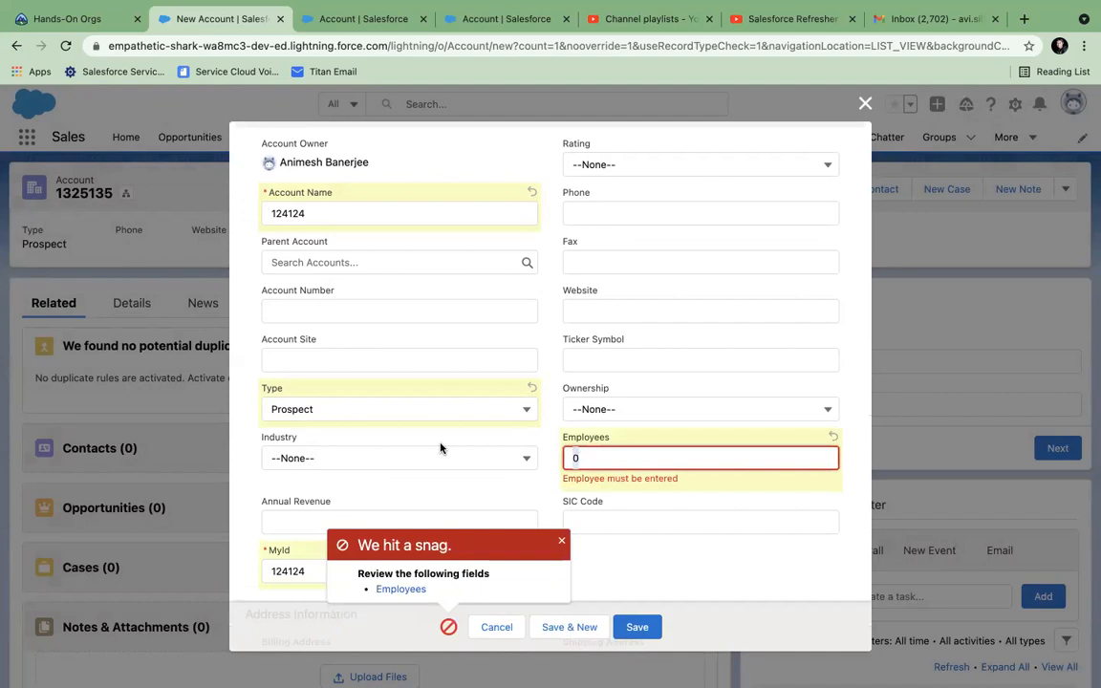
click(637, 626)
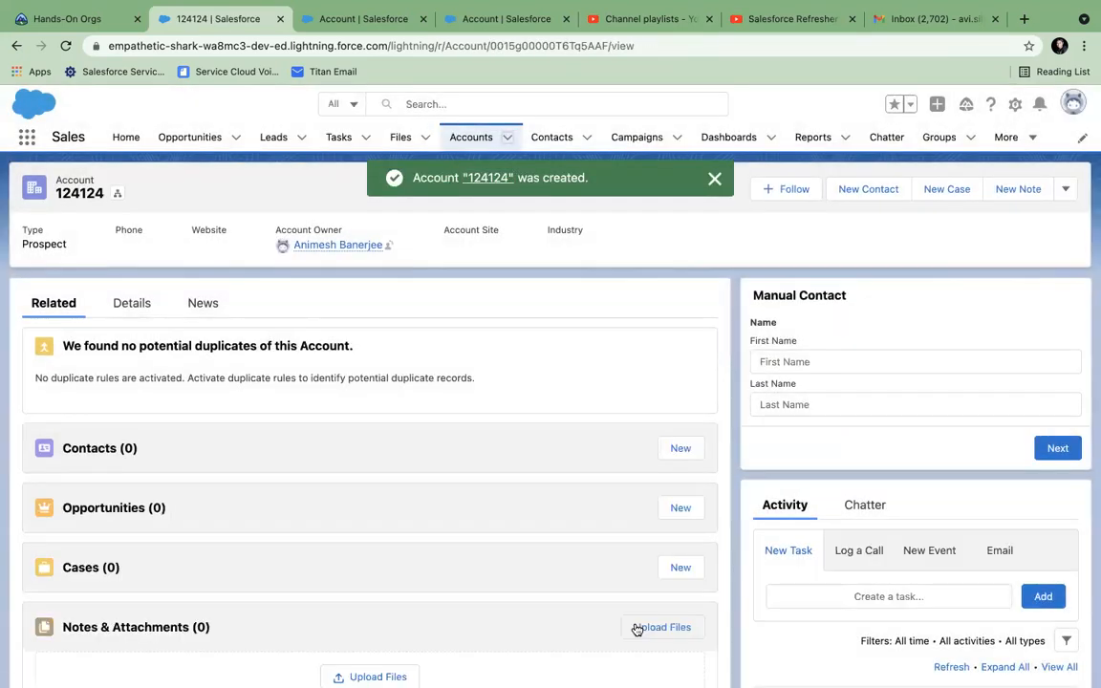
Step: Change the employee condition in the Employee_Cannot_be_blank validation rule to BLANKVALUE(NumberOfEmployees, 0) < 10 and save the rule
click(358, 18)
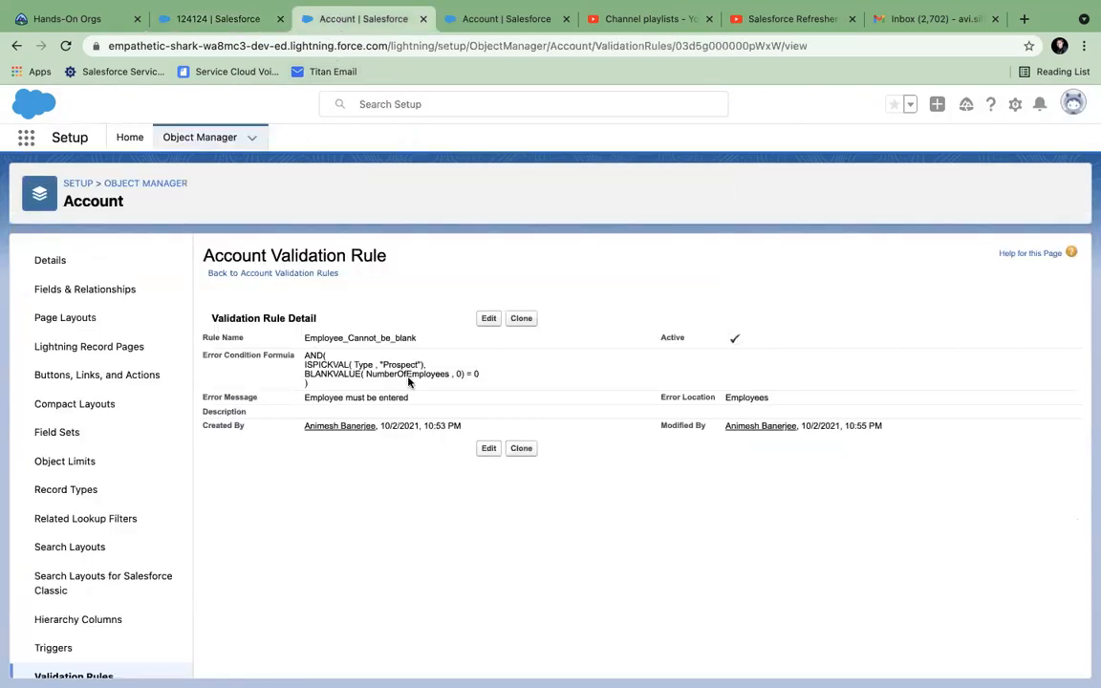
click(486, 325)
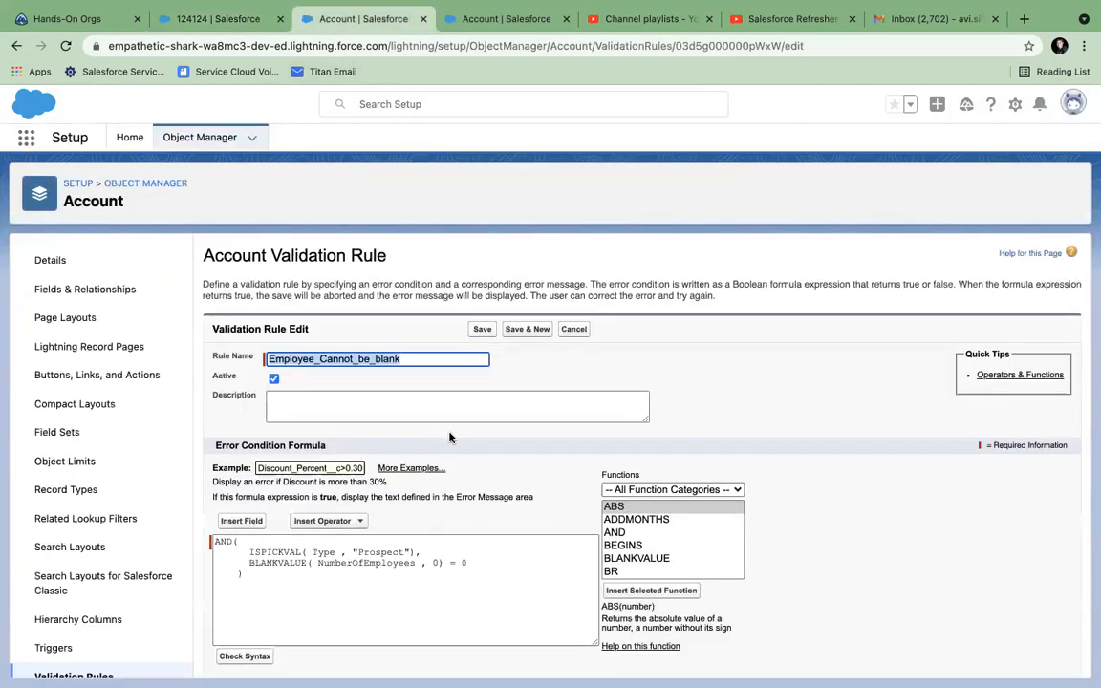
double_click(349, 563)
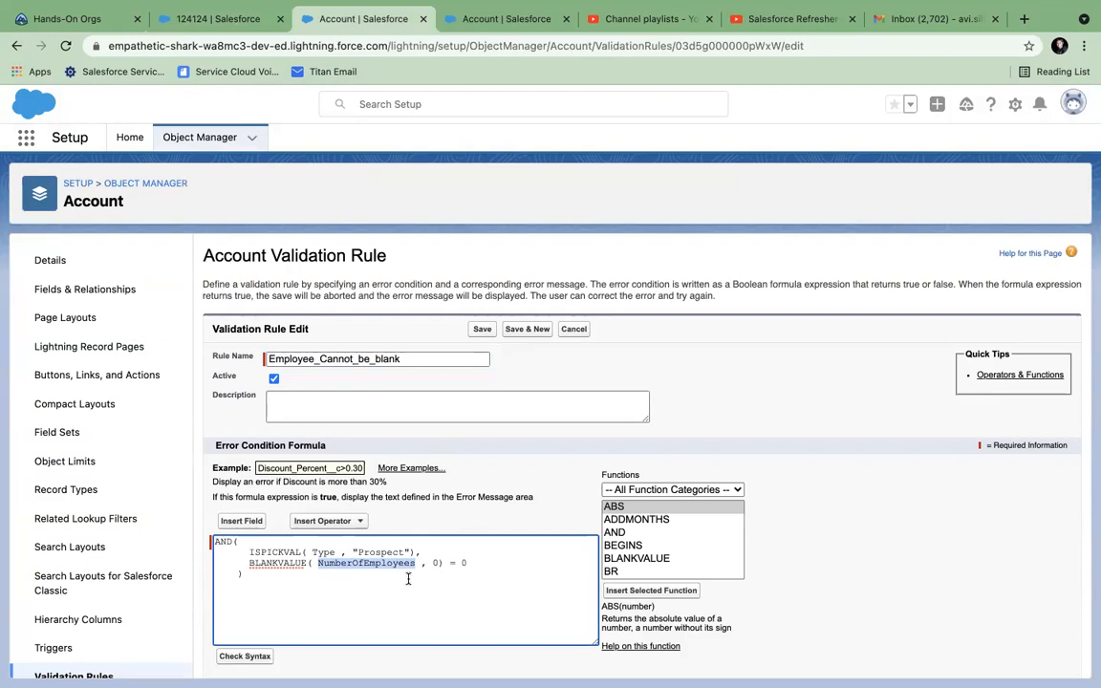
click(456, 564)
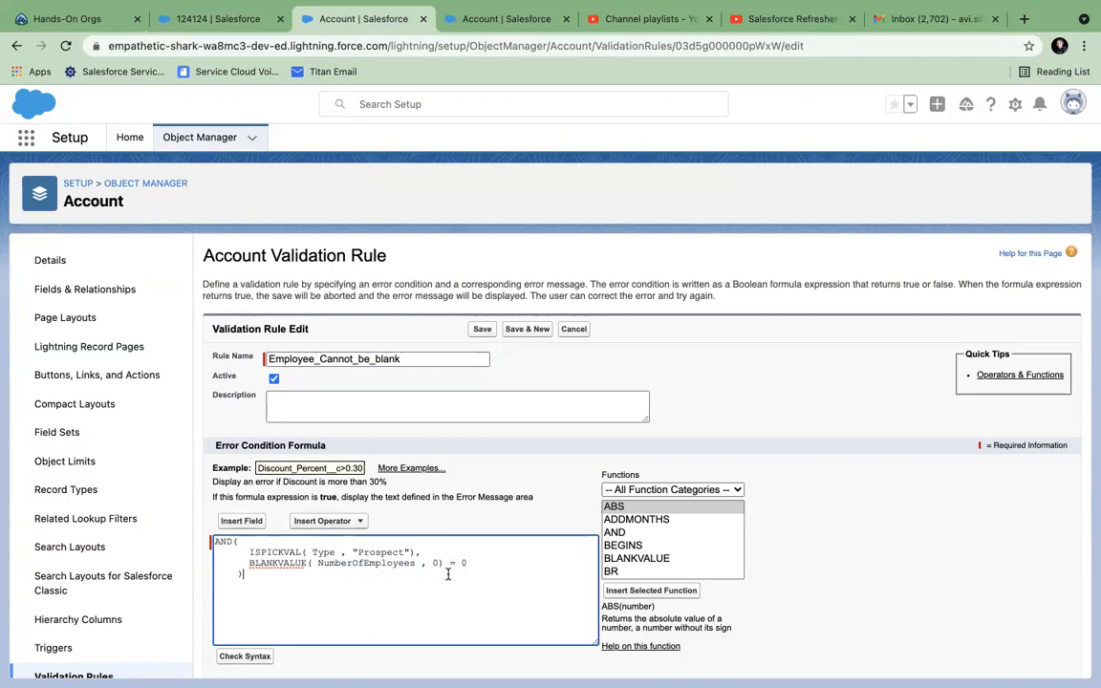
click(447, 574)
click(458, 564)
text(1)
click(483, 333)
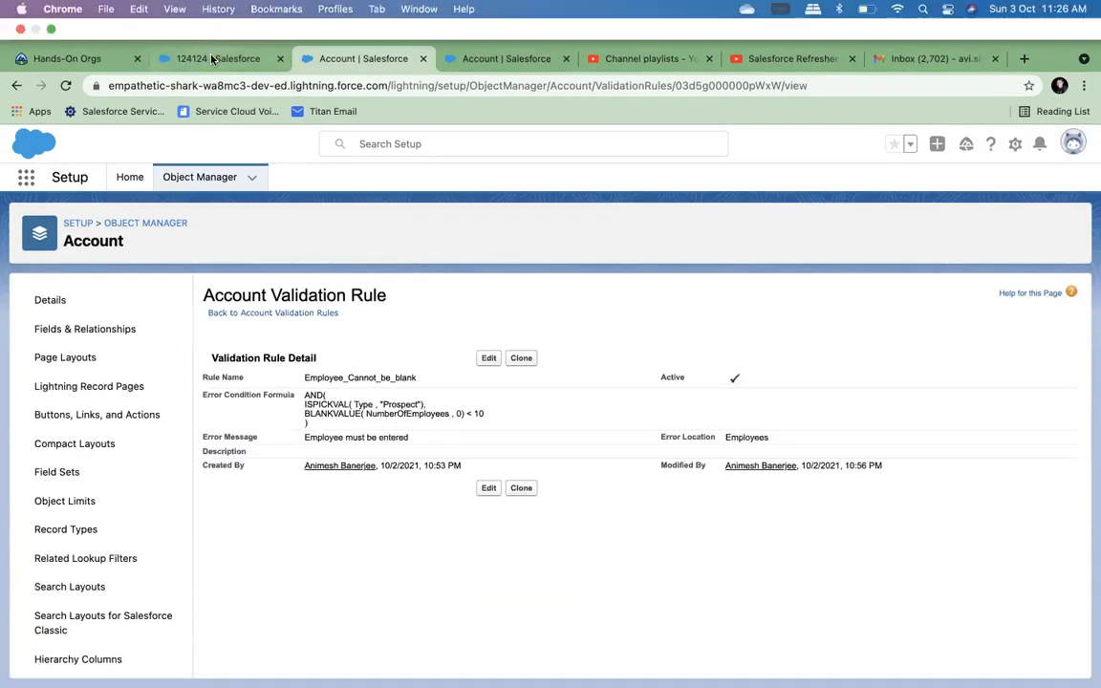
Step: Start another new account named 12412 with the type Customer - Direct
click(212, 60)
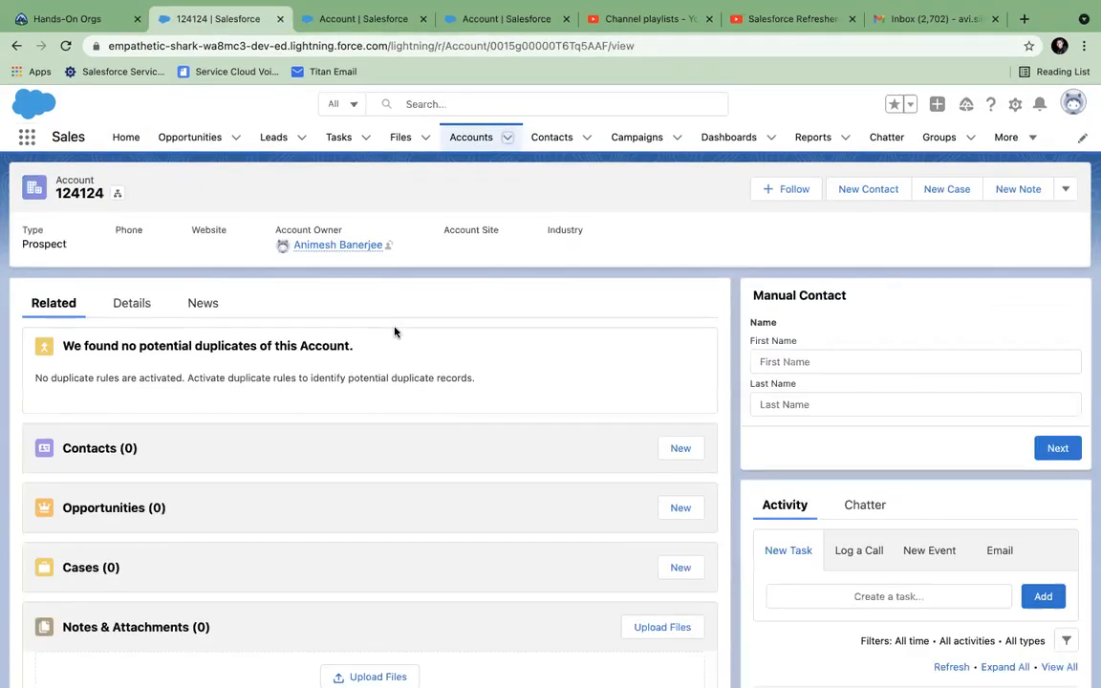
click(472, 138)
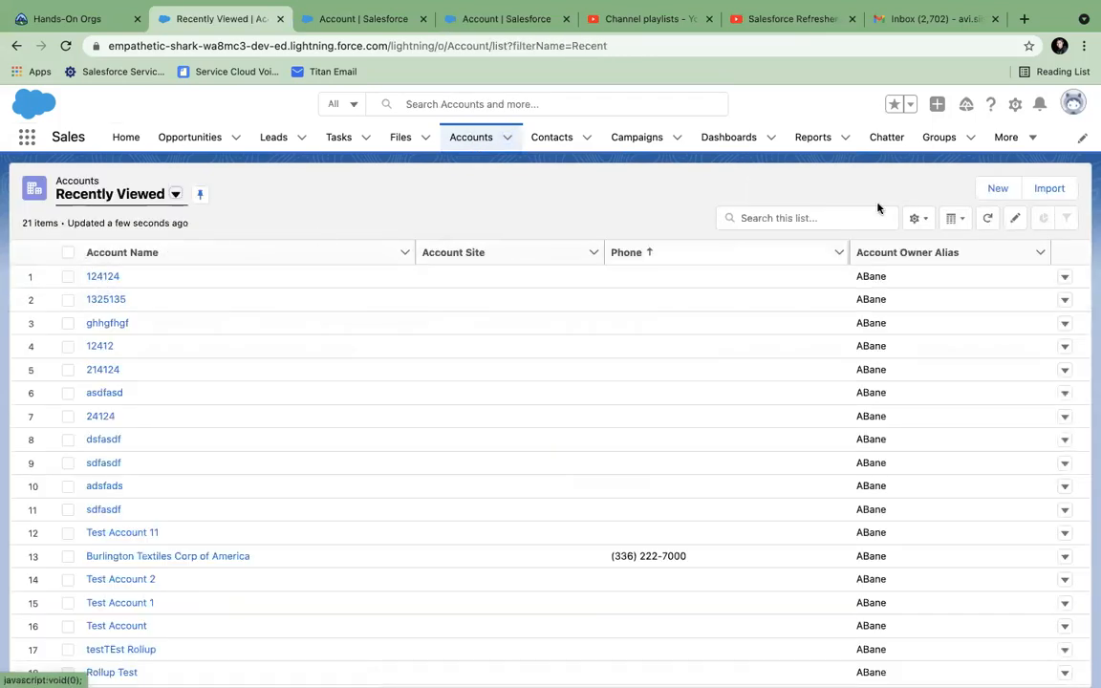
click(999, 190)
click(300, 284)
text(12412)
click(310, 478)
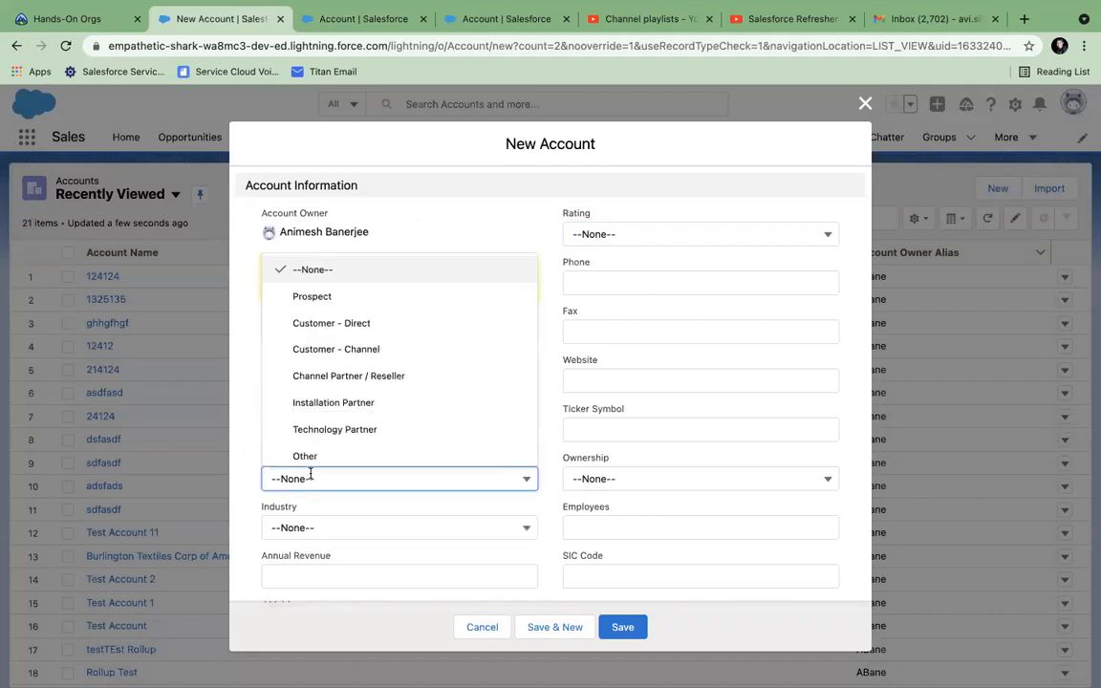
click(327, 326)
Step: Fill in the MyId of the Customer - Direct account and save it with Employees left blank
scroll(318, 568, down, 3)
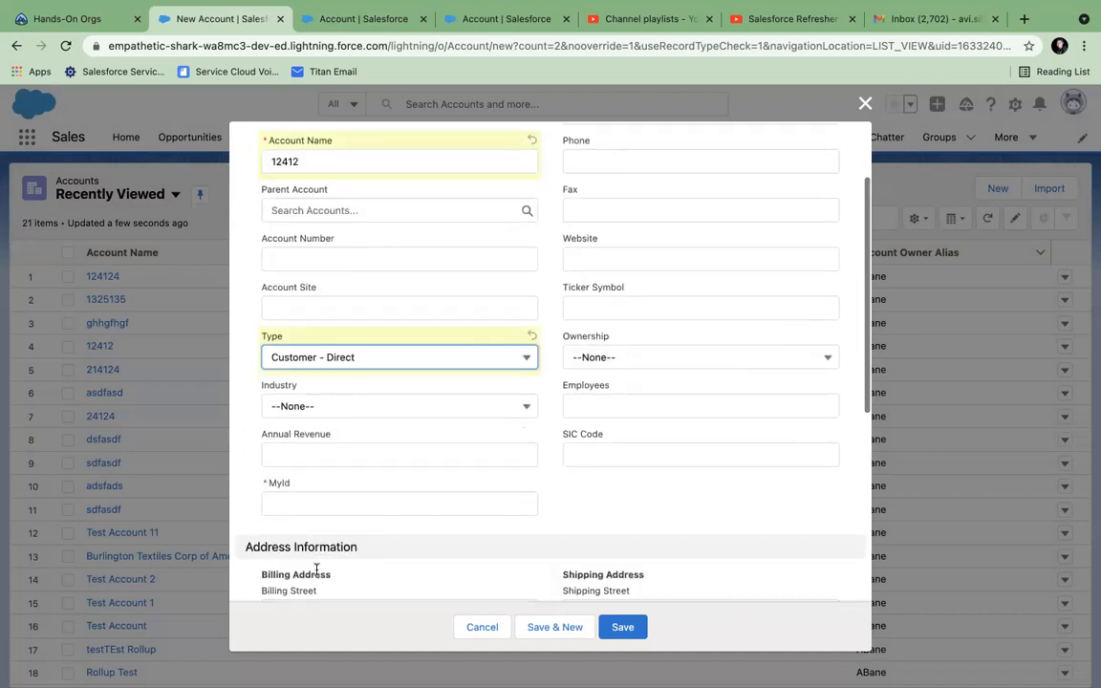
scroll(316, 569, down, 1)
click(305, 465)
text(214124)
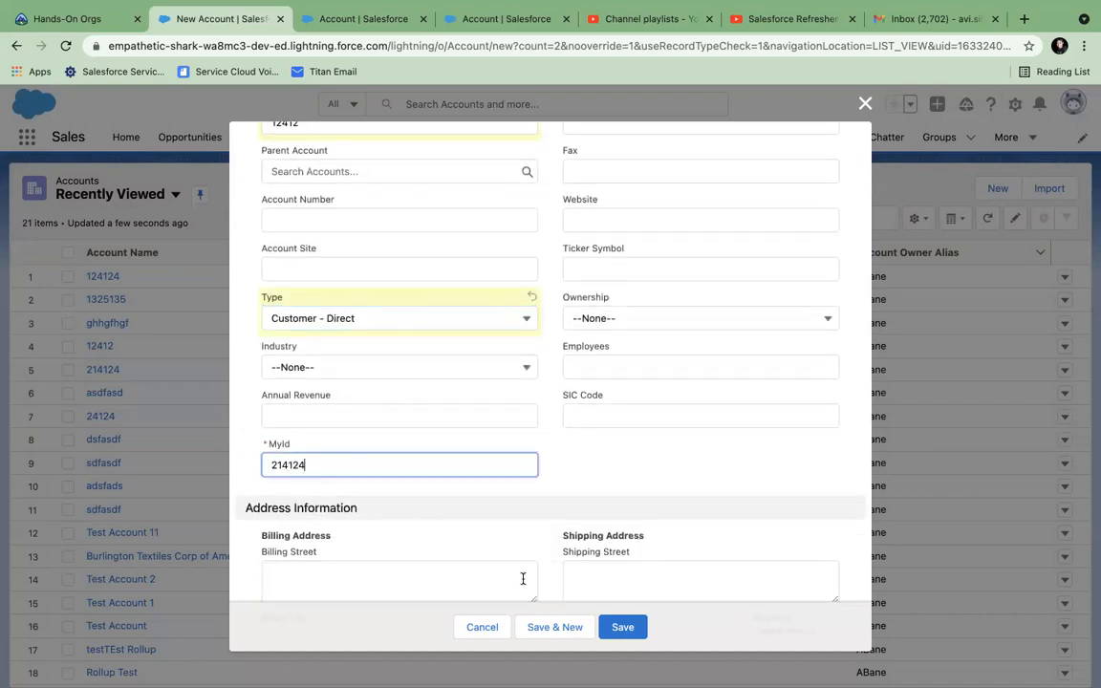
click(626, 633)
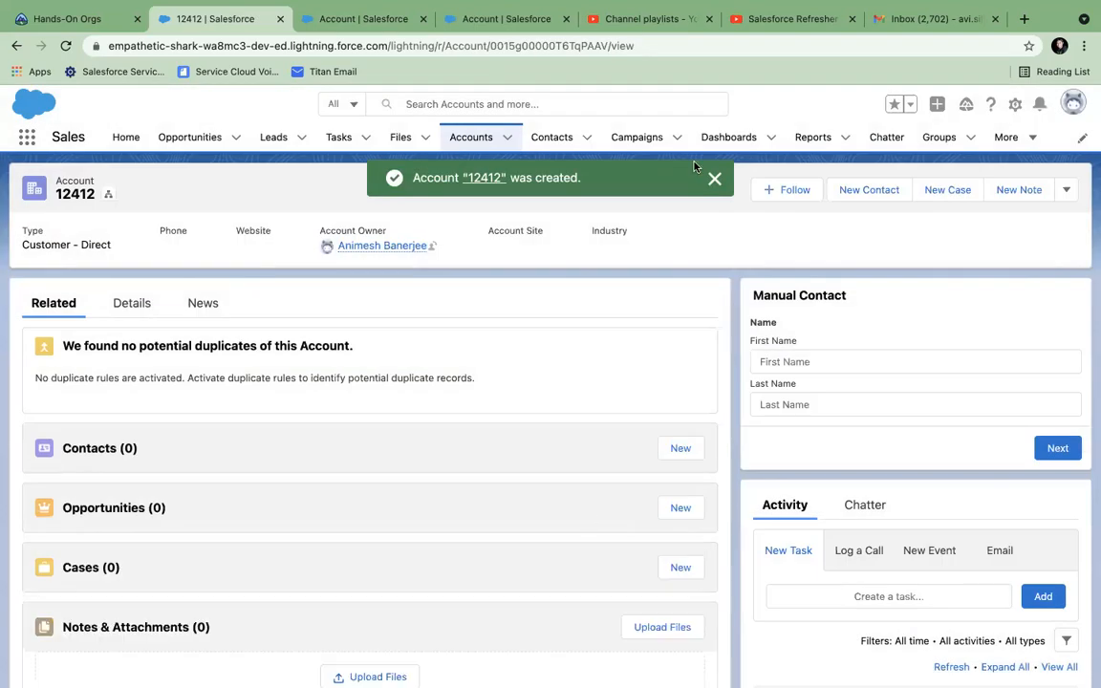
Step: Start a new account named asdfasdf and set its type to Prospect
click(508, 140)
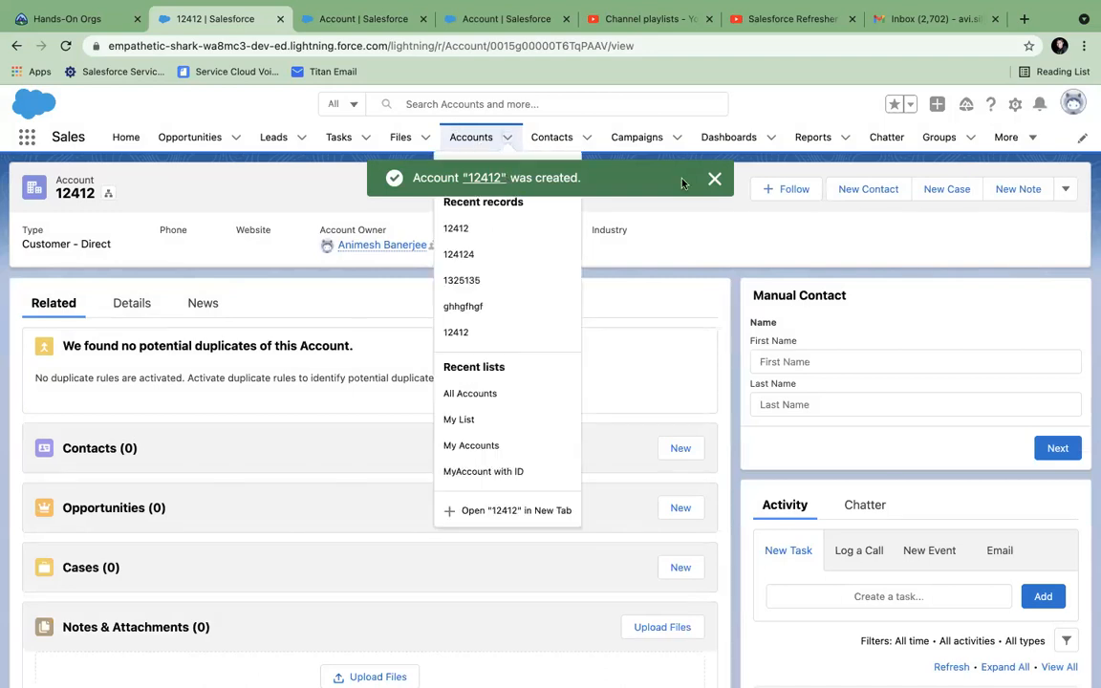
click(714, 179)
click(507, 143)
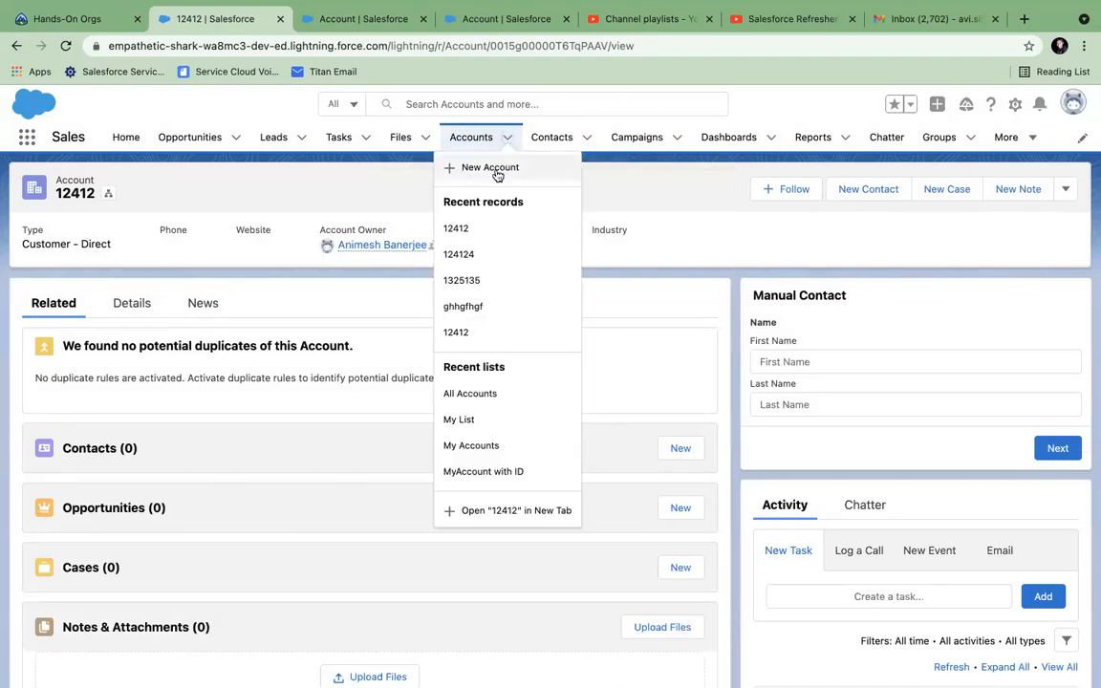
click(490, 169)
click(358, 283)
text(12412)
key(super+a)
text(asdfasdf)
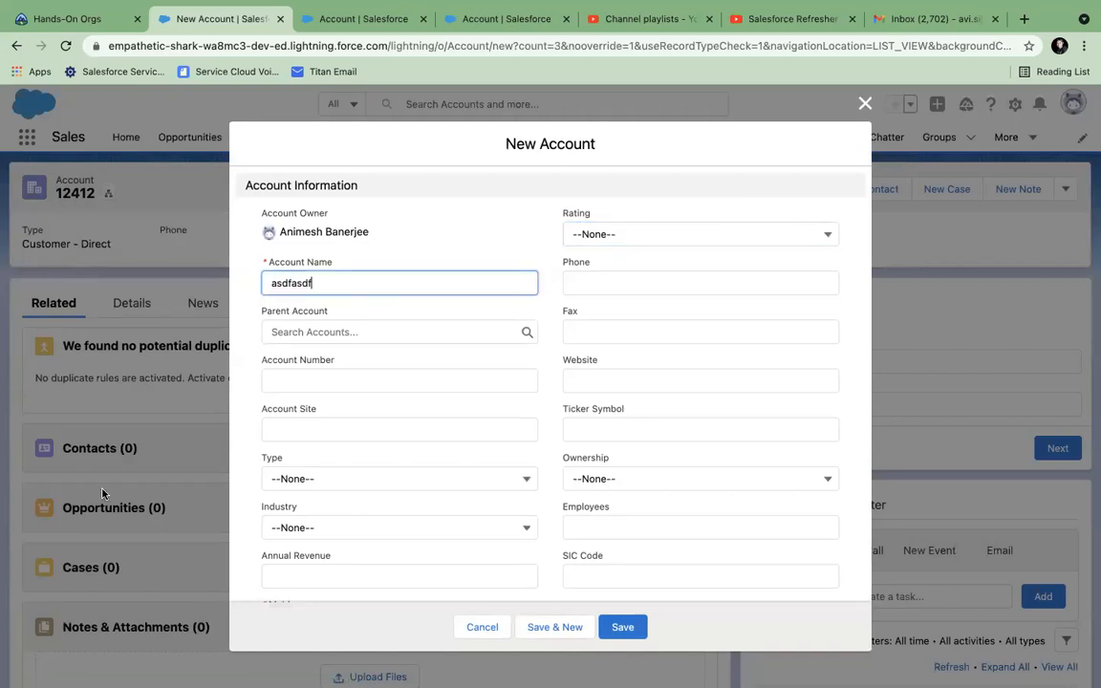
click(329, 478)
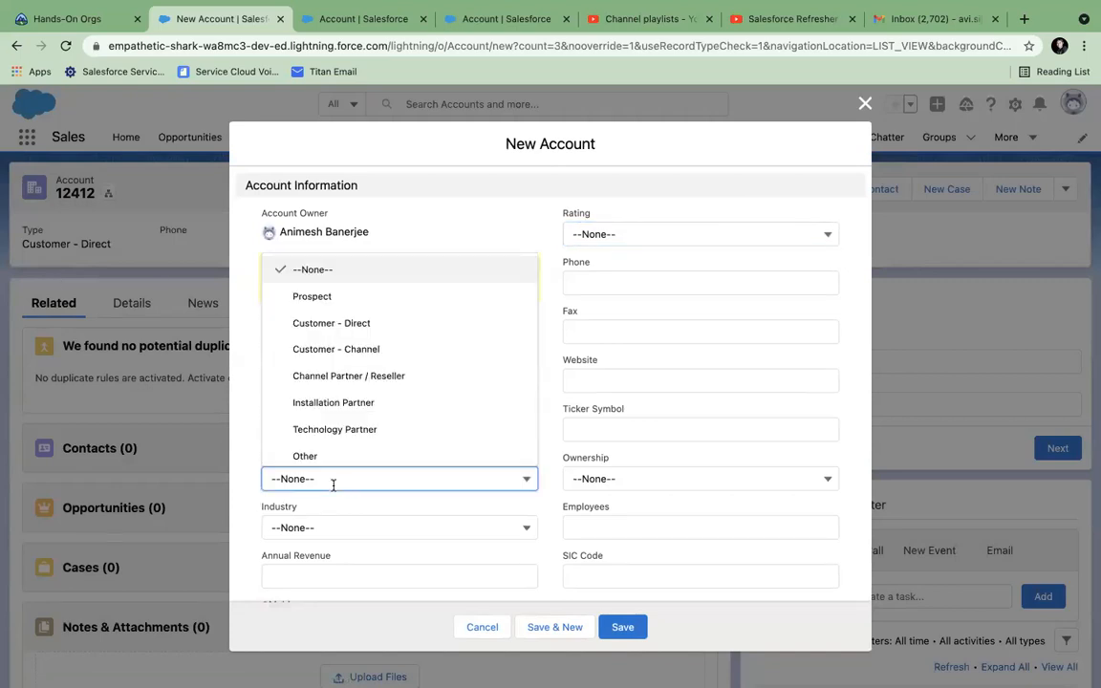
click(319, 306)
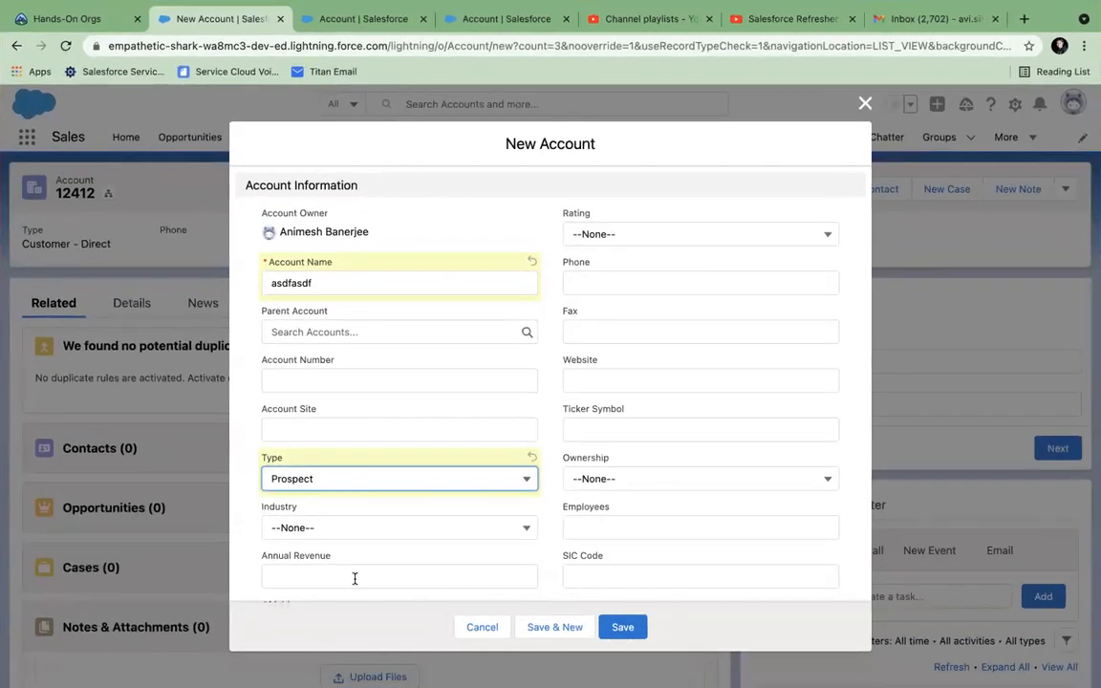
Step: Fill in the MyId for asdfasdf and try to save it without an employee count
scroll(369, 543, down, 2)
click(345, 500)
text(124124)
click(622, 627)
Step: Try saving asdfasdf with 4 employees, and save it with Employees set to 10
click(617, 436)
text(4)
click(639, 627)
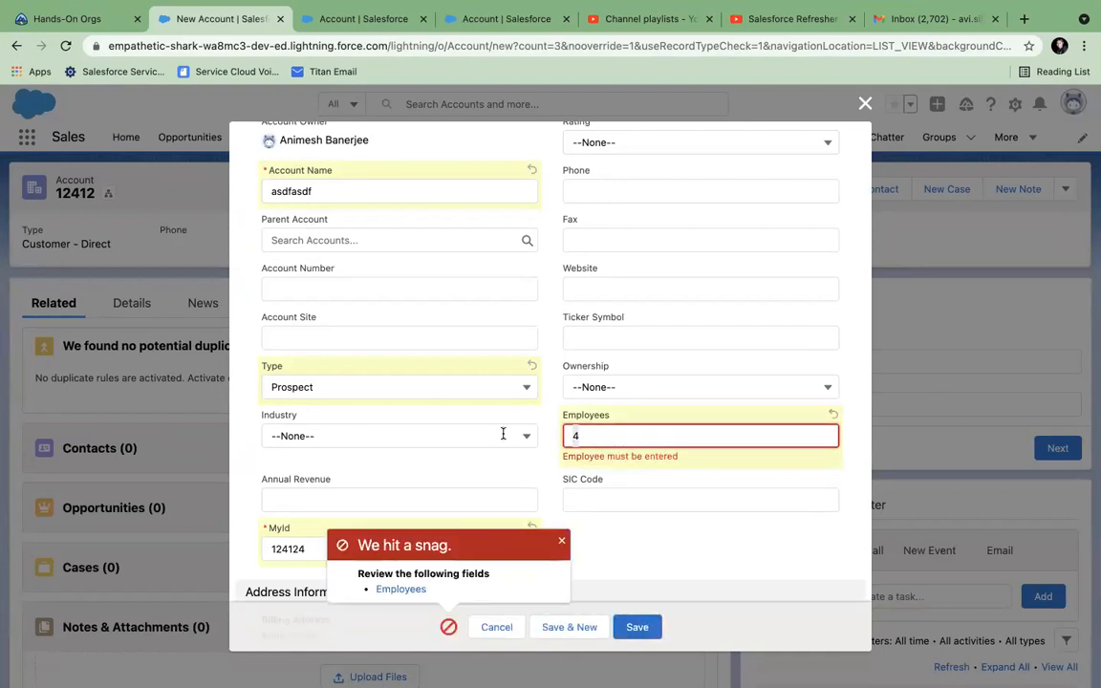
key(BackSpace)
text(10)
click(646, 619)
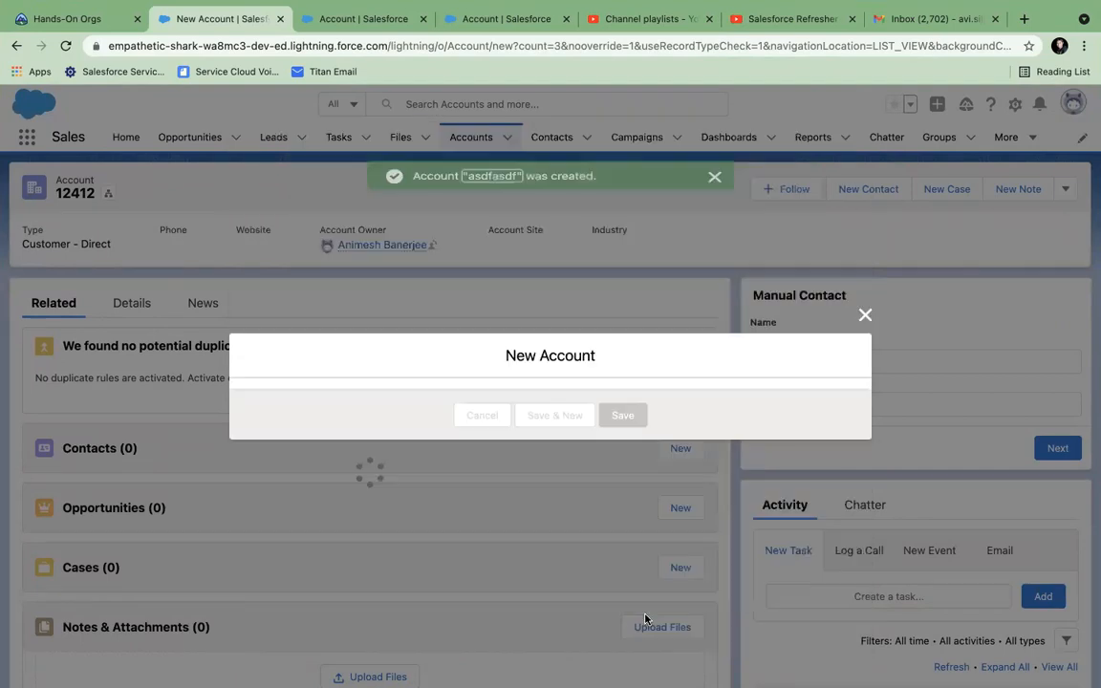
Step: Edit the Employee_Cannot_be_blank validation rule and duplicate its BLANKVALUE condition on a new line before the closing parenthesis
click(337, 24)
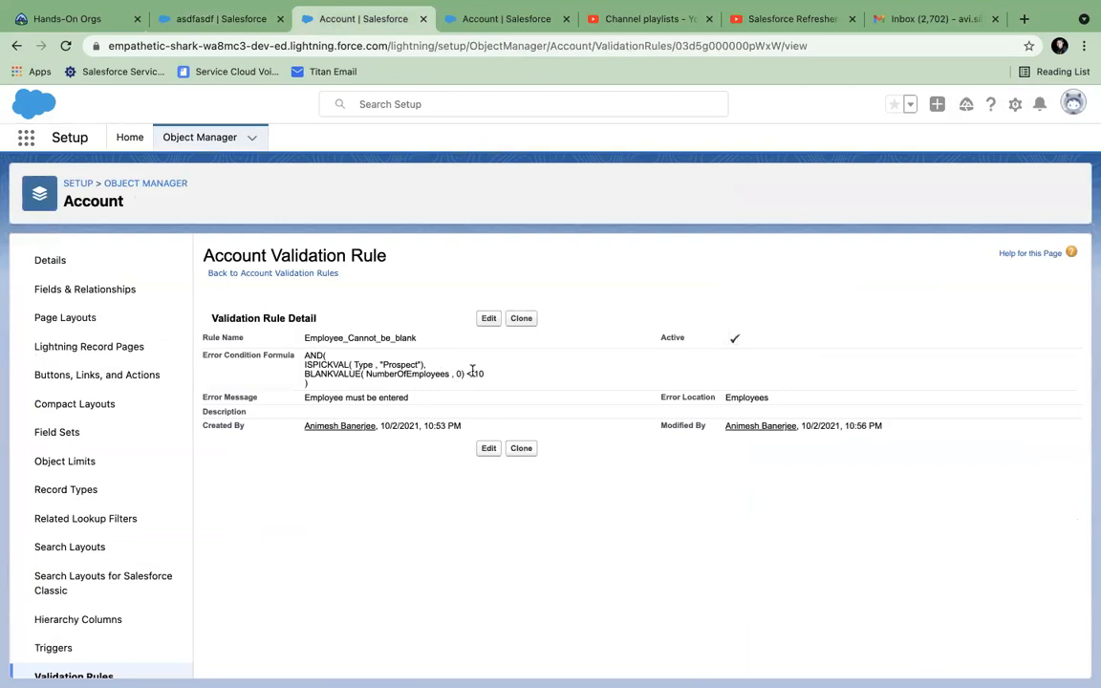
click(488, 319)
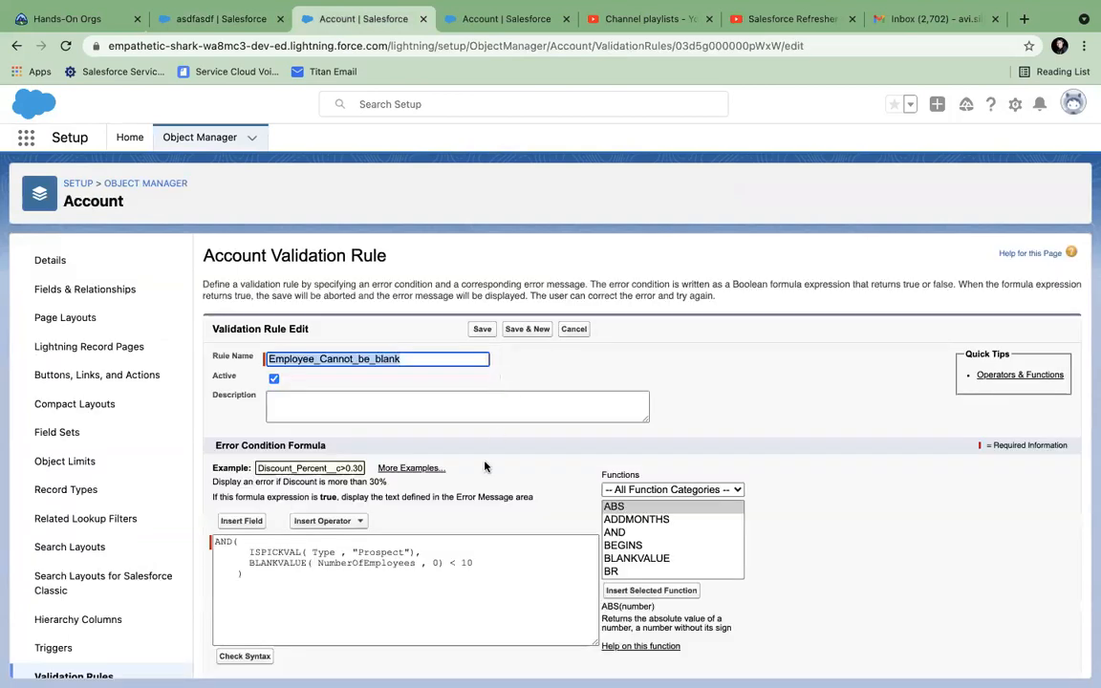
click(489, 563)
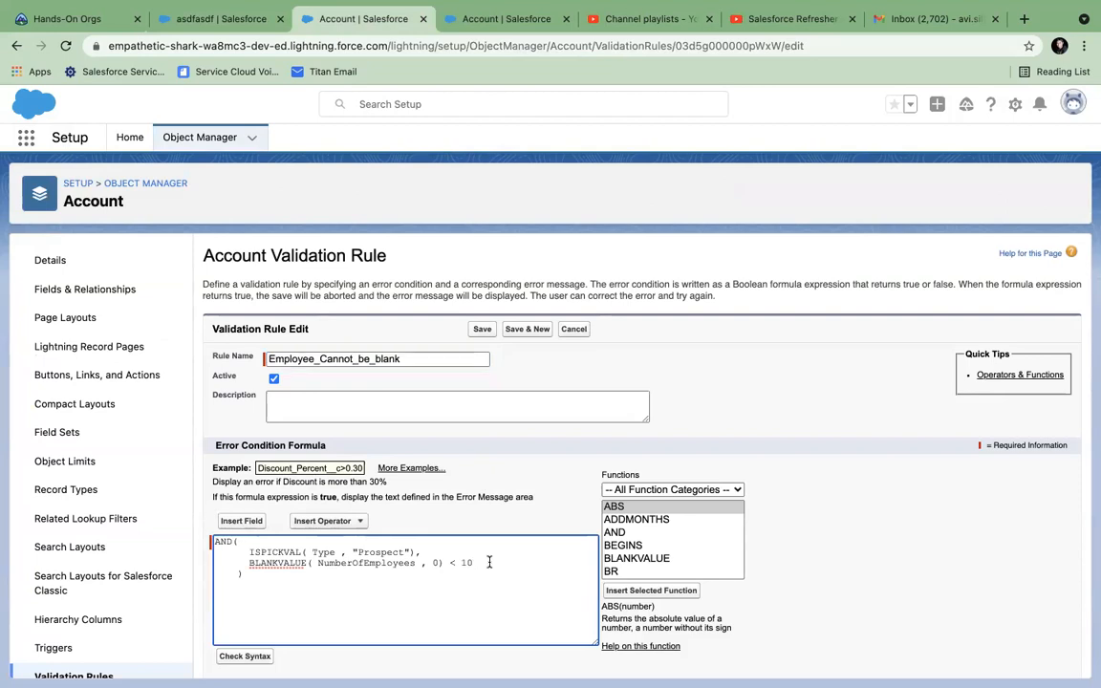
key(Return)
key(Tab)
drag(474, 563, 247, 564)
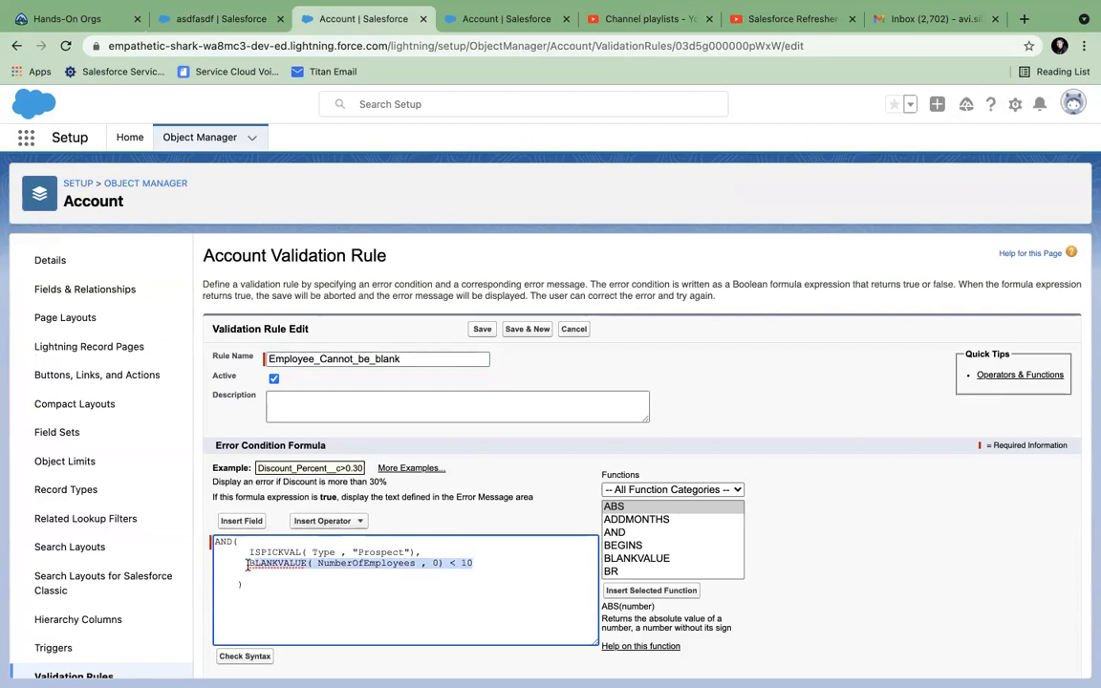
key(super+c)
click(252, 576)
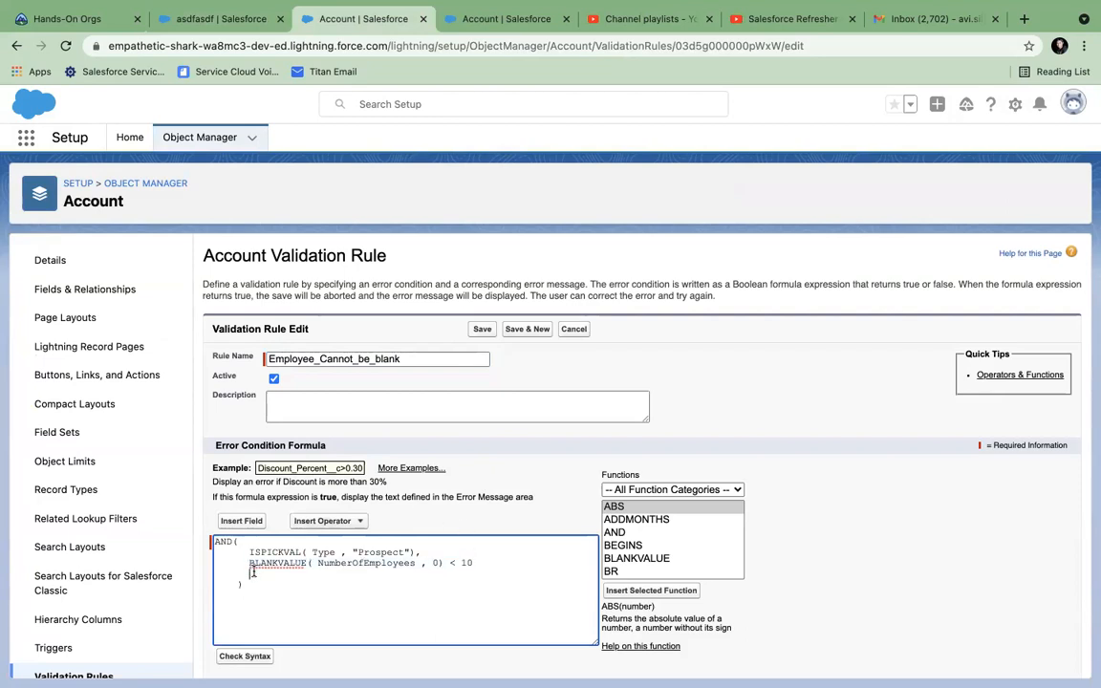
key(super+v)
Step: Change the comparison in the duplicated BLANKVALUE condition to > 100
click(454, 573)
key(BackSpace)
text(>)
click(481, 574)
text(0)
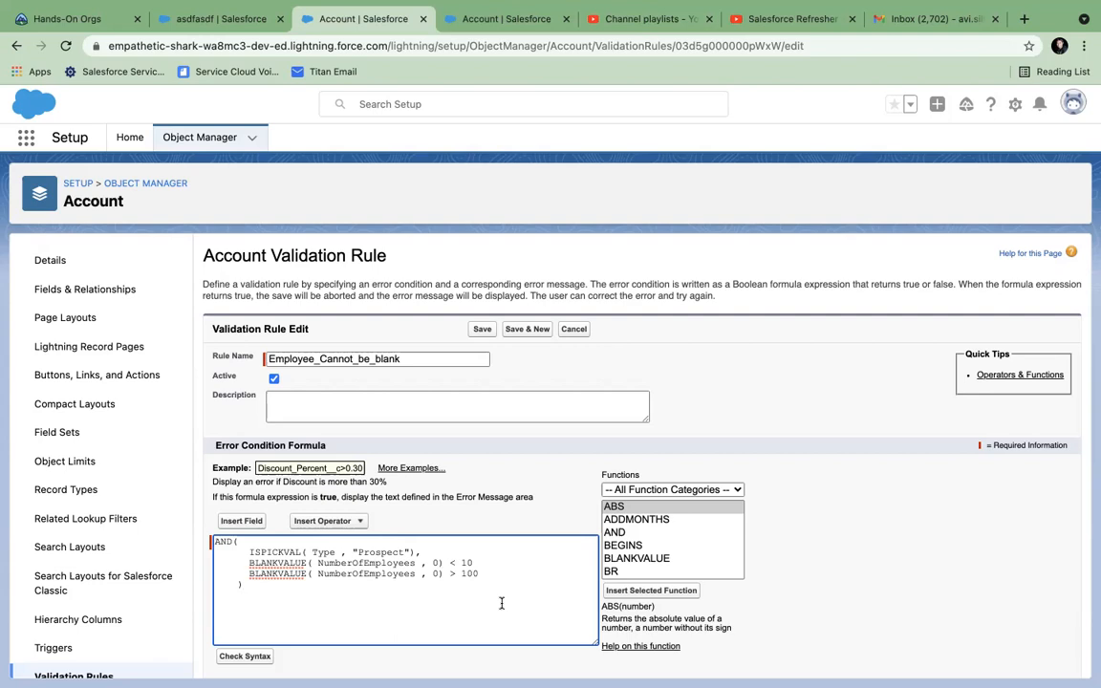
double_click(333, 563)
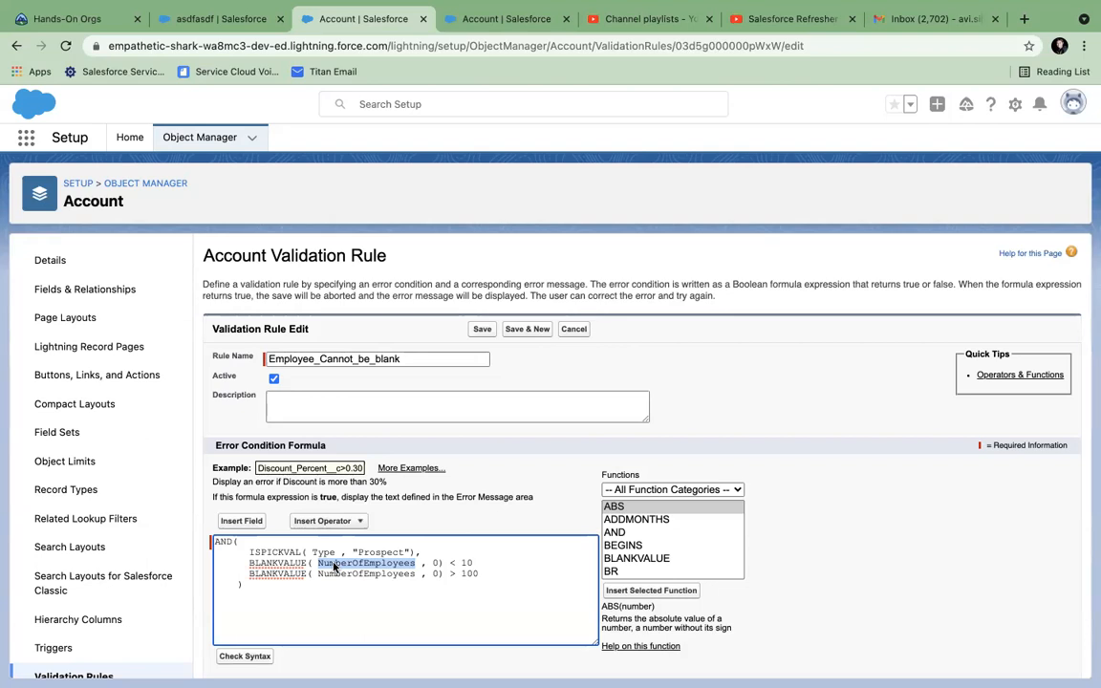
click(472, 564)
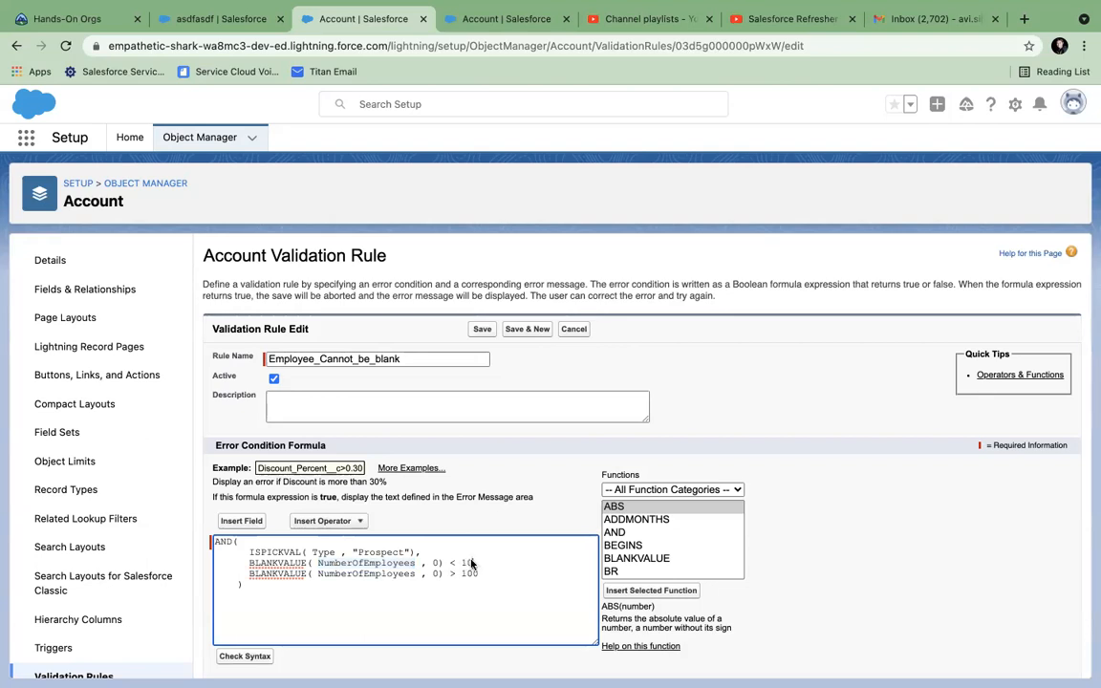
drag(471, 564, 248, 552)
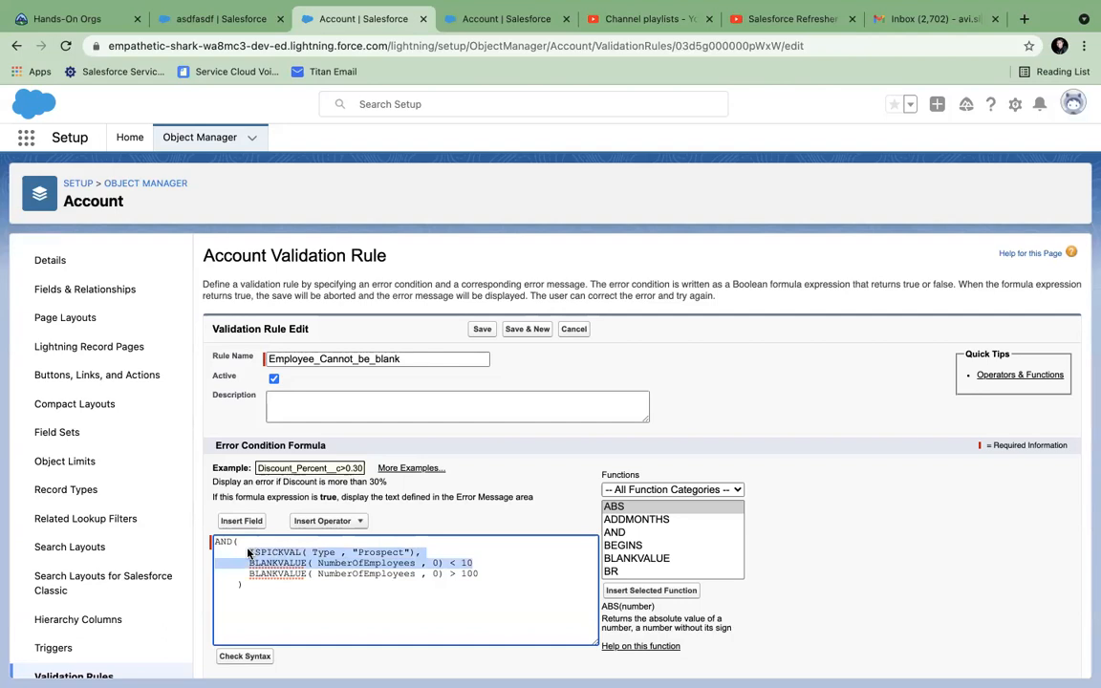
drag(250, 552, 479, 577)
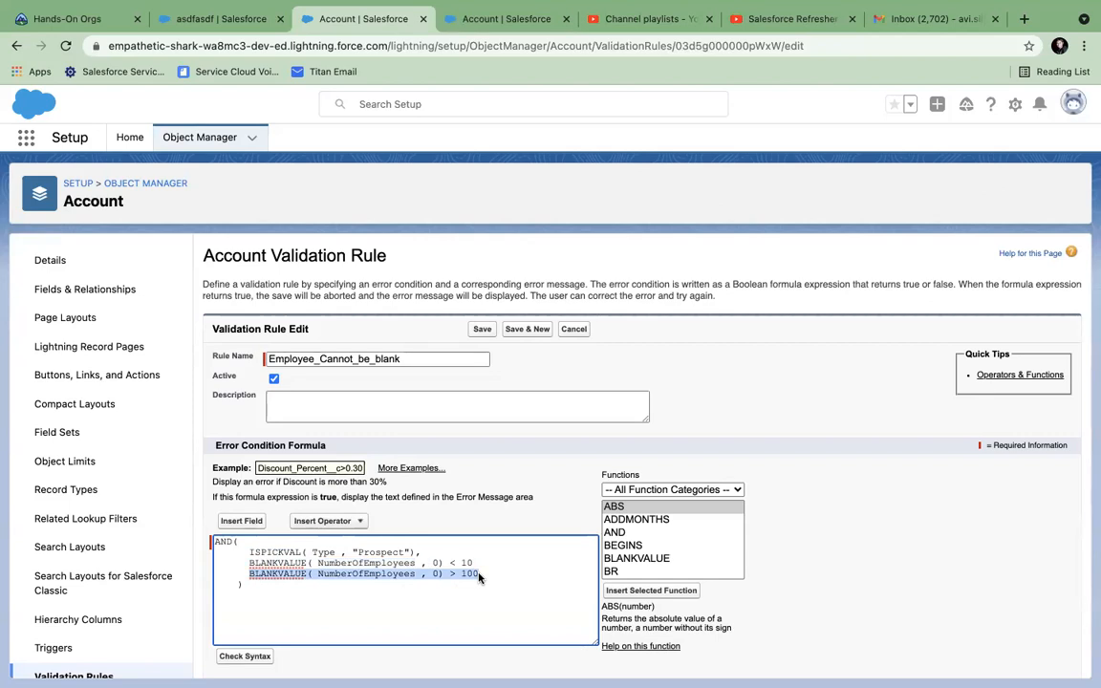
click(494, 575)
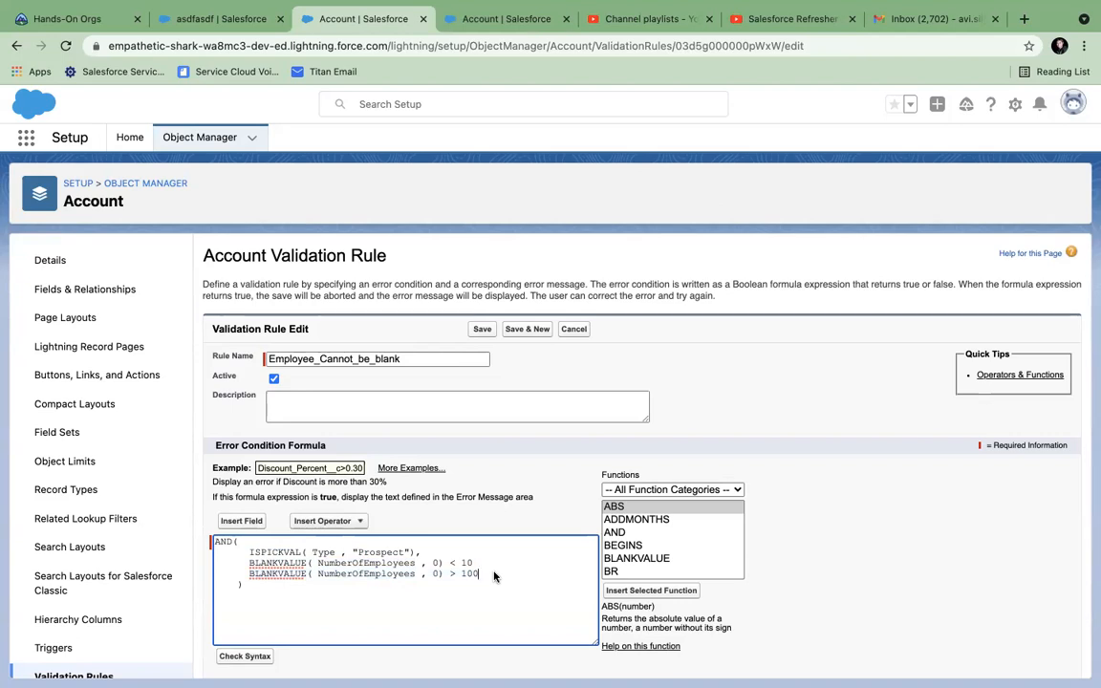
Step: Insert OR( on its own line between the ISPICKVAL condition and the first BLANKVALUE condition
click(250, 565)
key(Return)
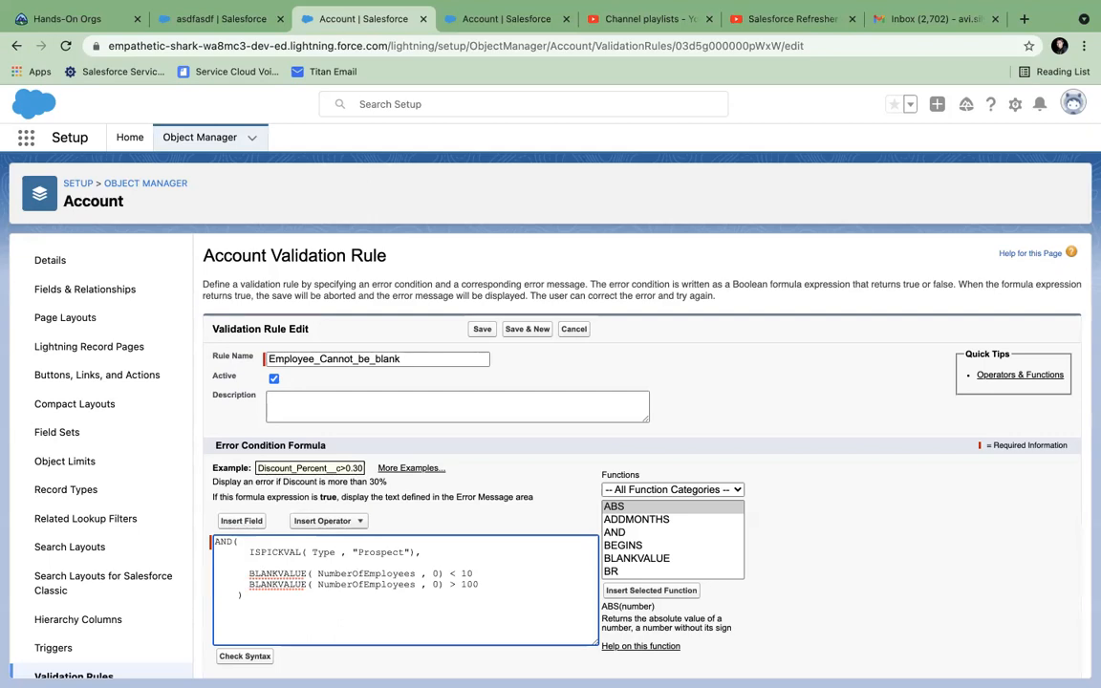
text(ANY)
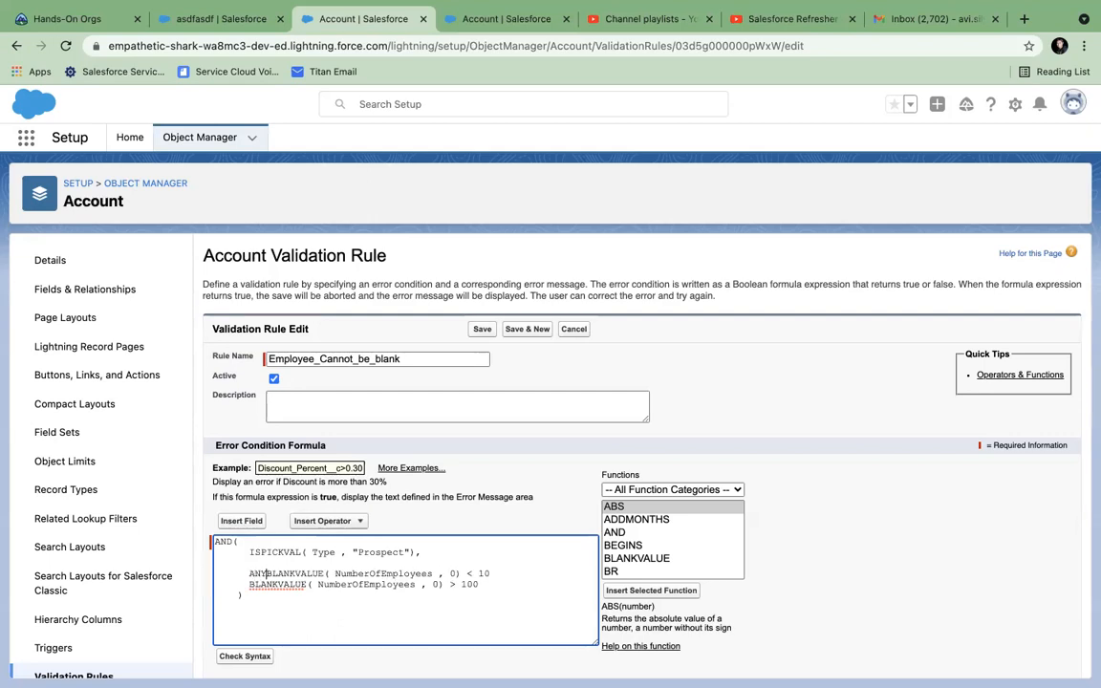
key(BackSpace)
key(BackSpace)
key(BackSpace)
text(OR ()
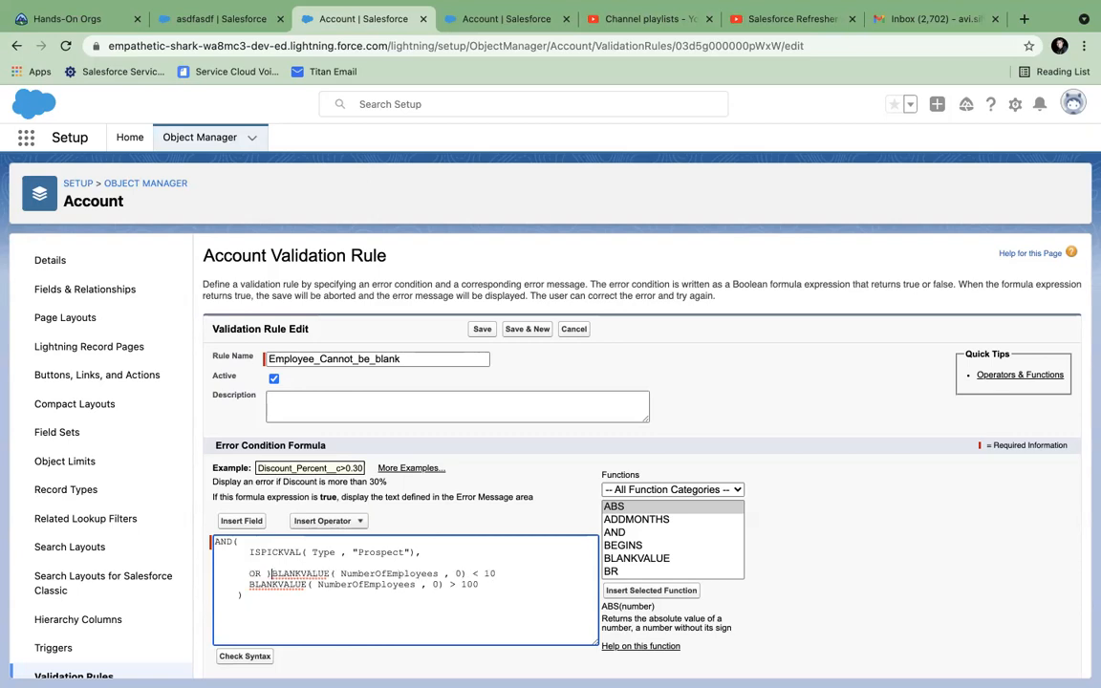
key(BackSpace)
text(()
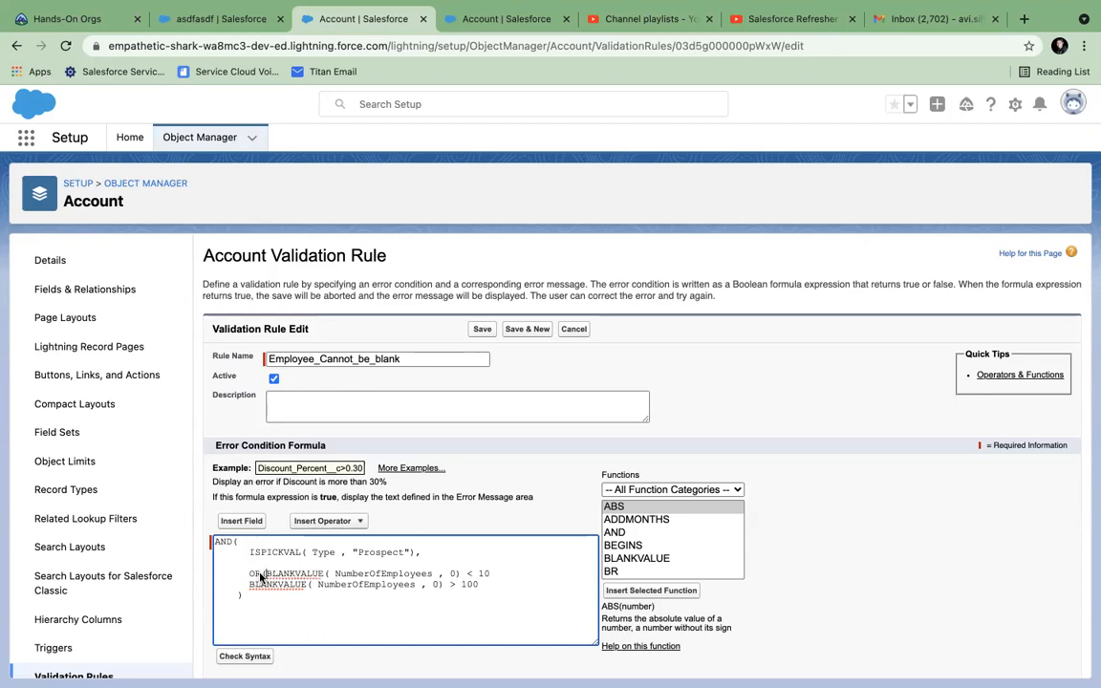
key(Return)
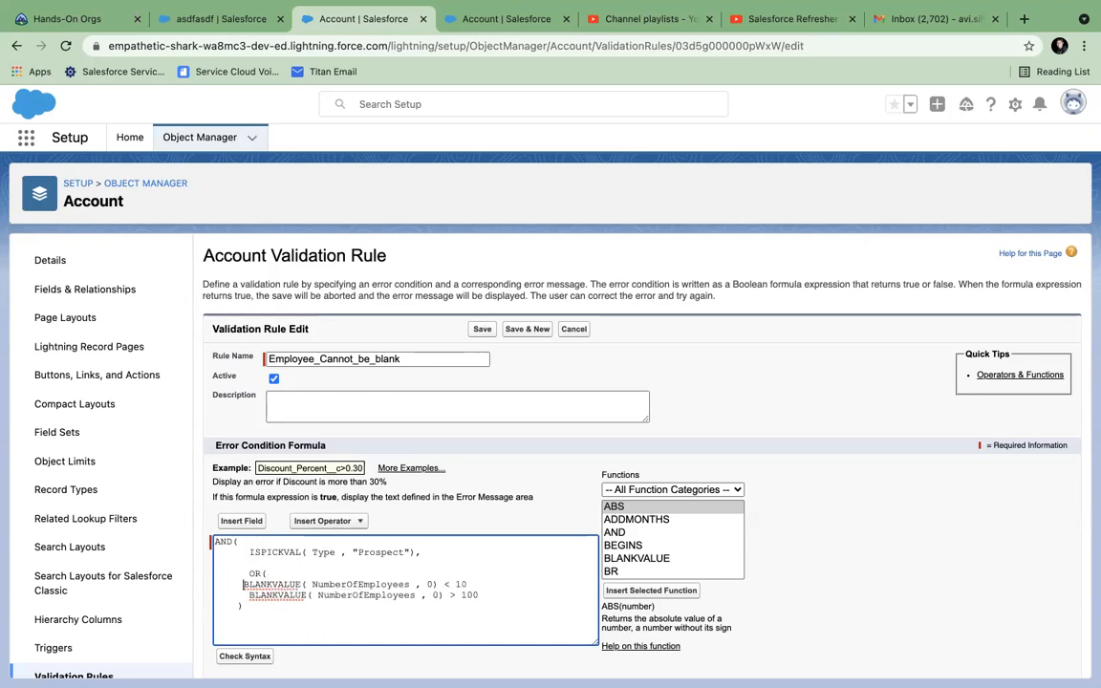
Step: Align the two BLANKVALUE conditions inside OR(, add a comma after the < 10 condition, and close the OR on a new line with a parenthesis
click(248, 598)
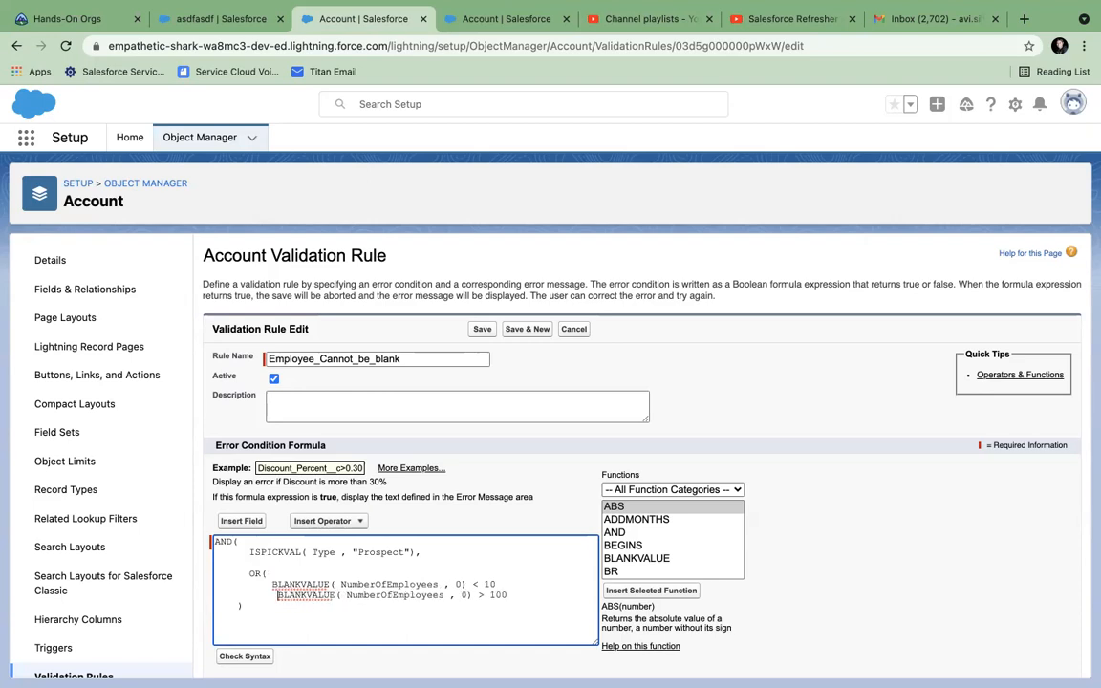
key(BackSpace)
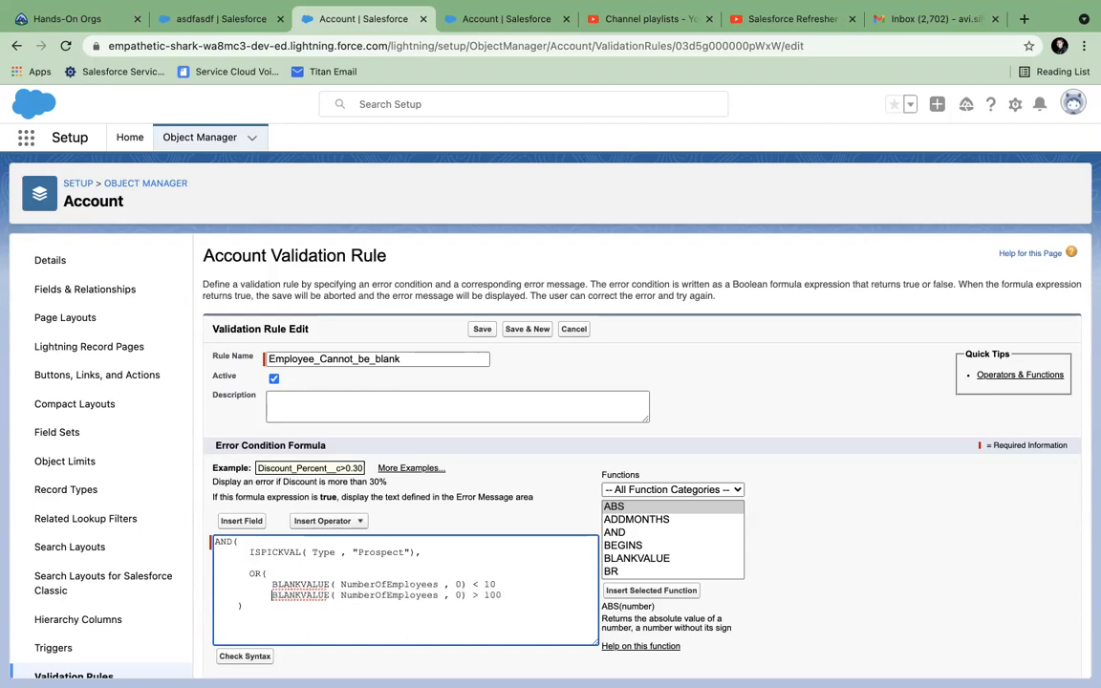
click(506, 585)
text(,)
click(511, 597)
key(Return)
text())
Step: Remove the blank line above OR( and save the validation rule
click(256, 564)
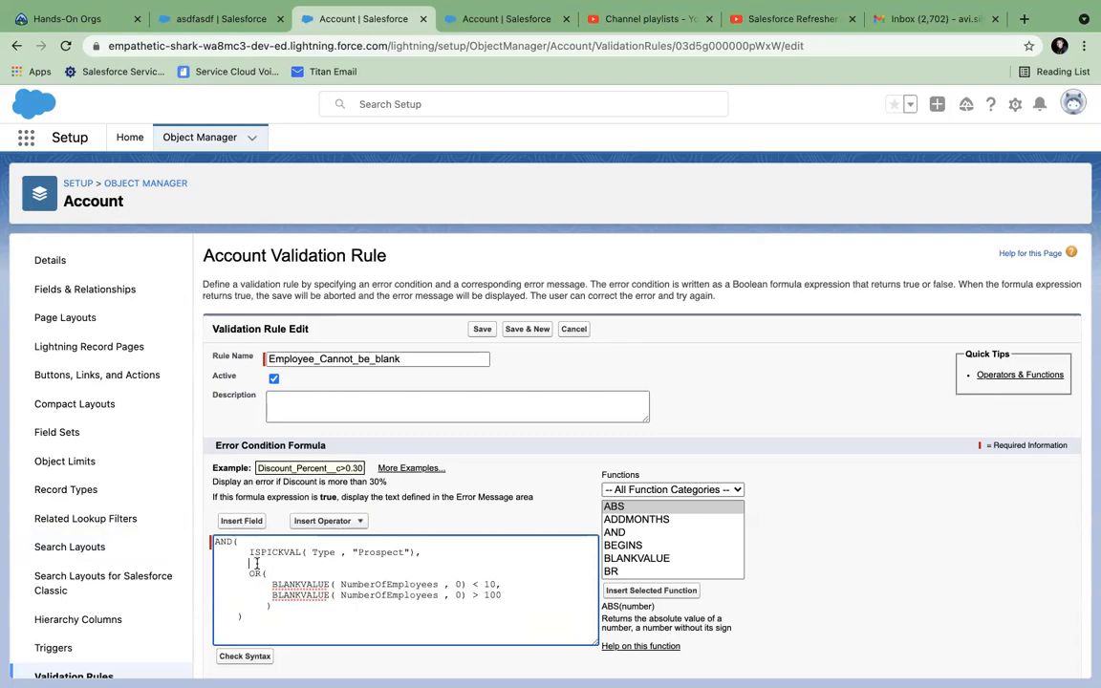
key(BackSpace)
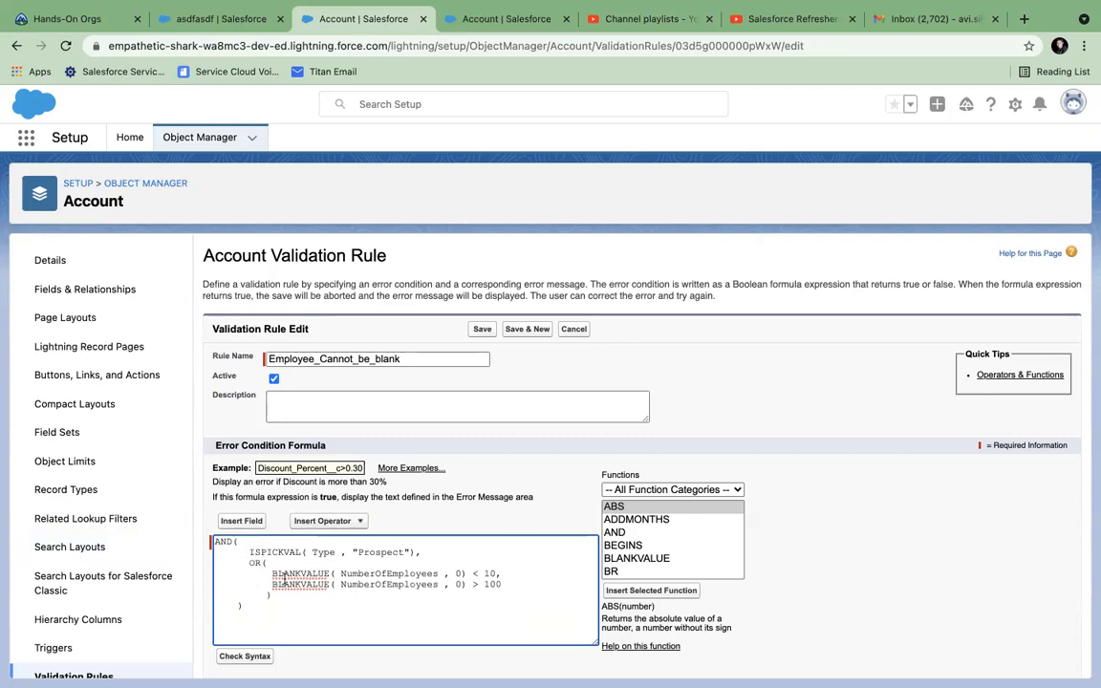
drag(250, 563, 277, 595)
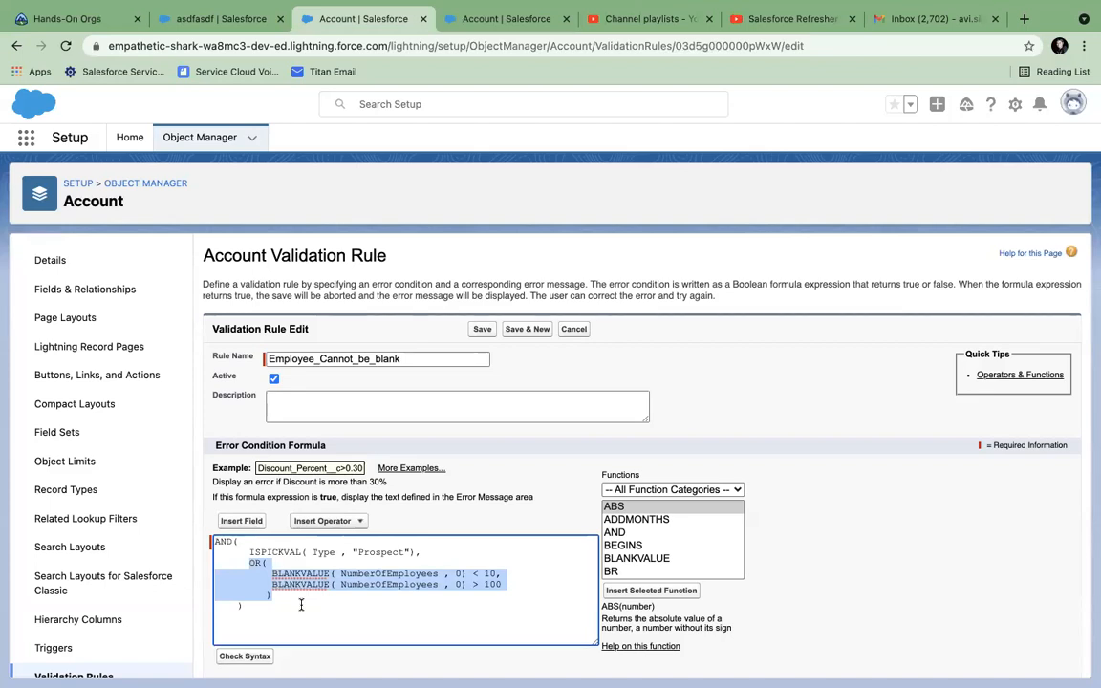
click(481, 329)
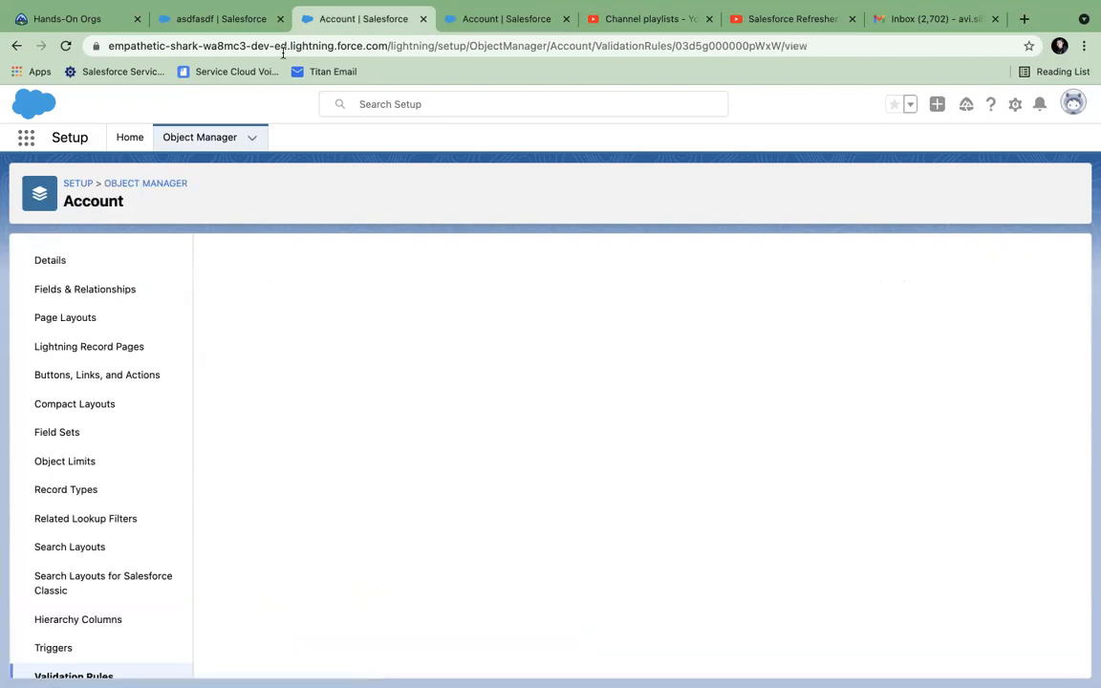
Step: Start a new account in Sales named sFASDF with Type set to Prospect
click(220, 18)
click(508, 139)
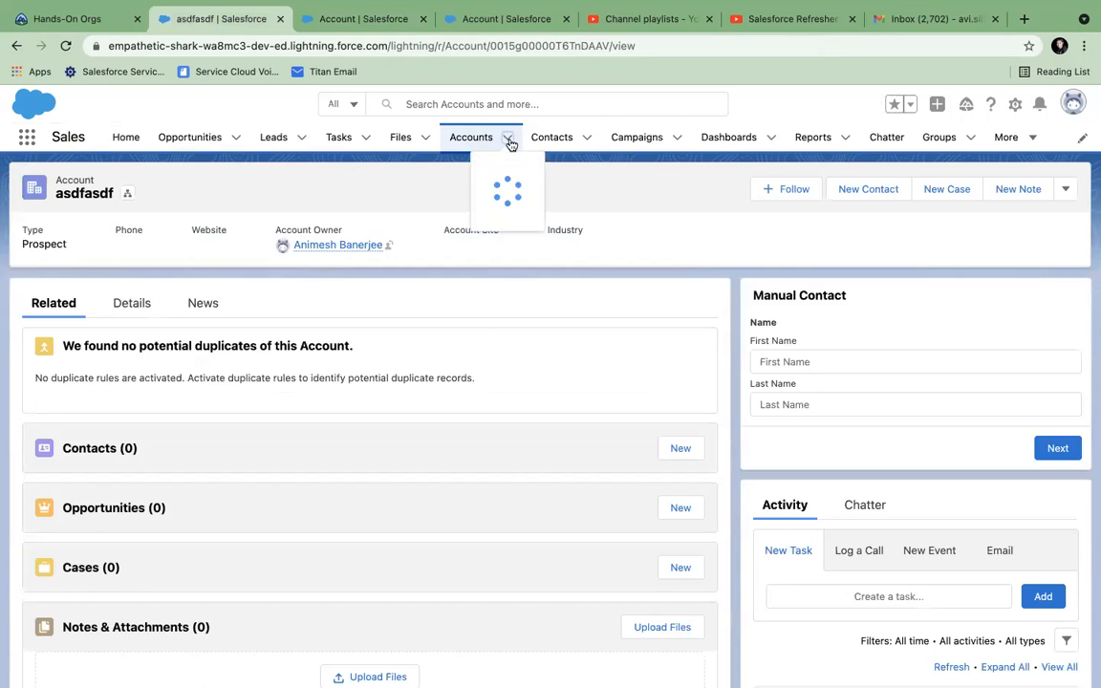
click(491, 168)
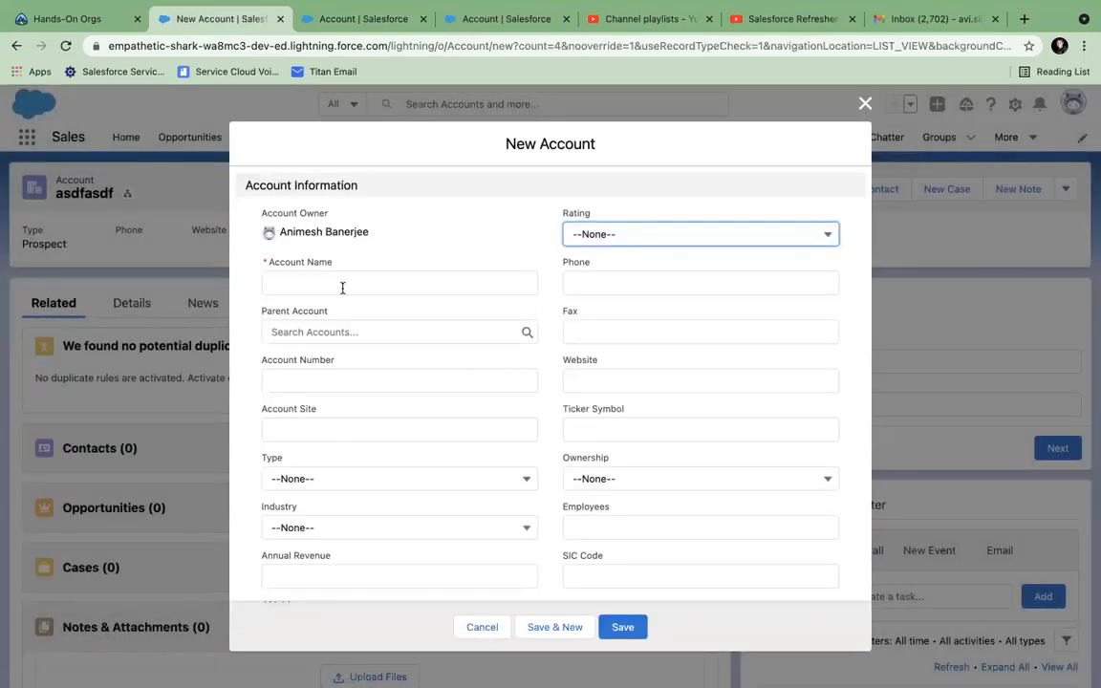
click(341, 286)
text(asdkjdf)
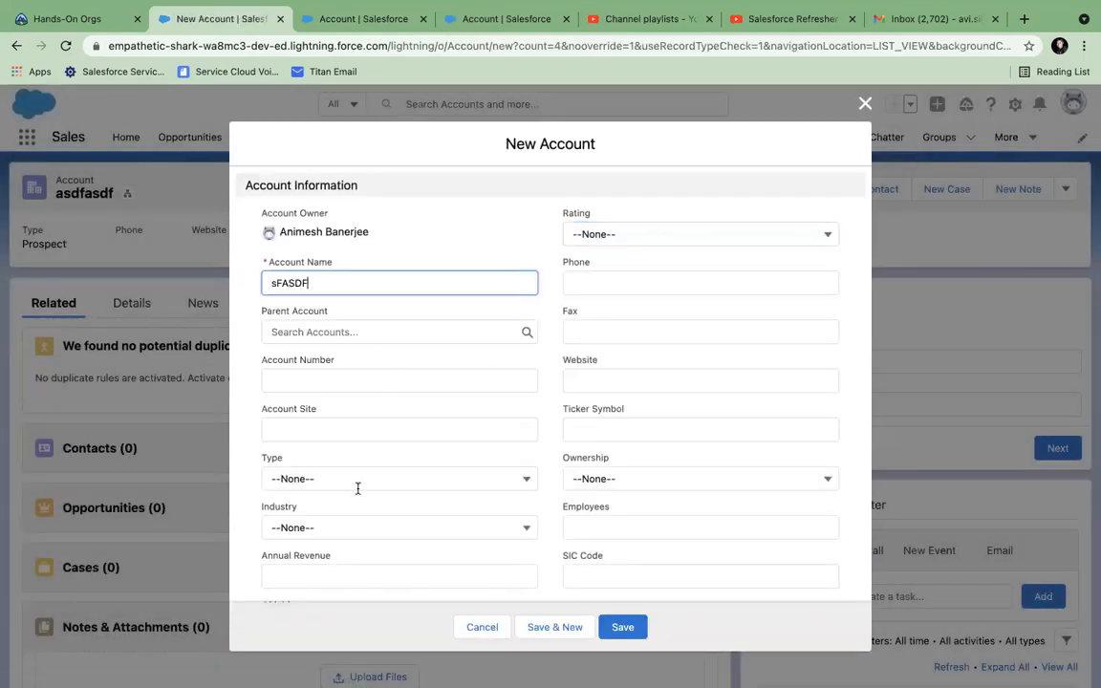
click(337, 478)
click(336, 298)
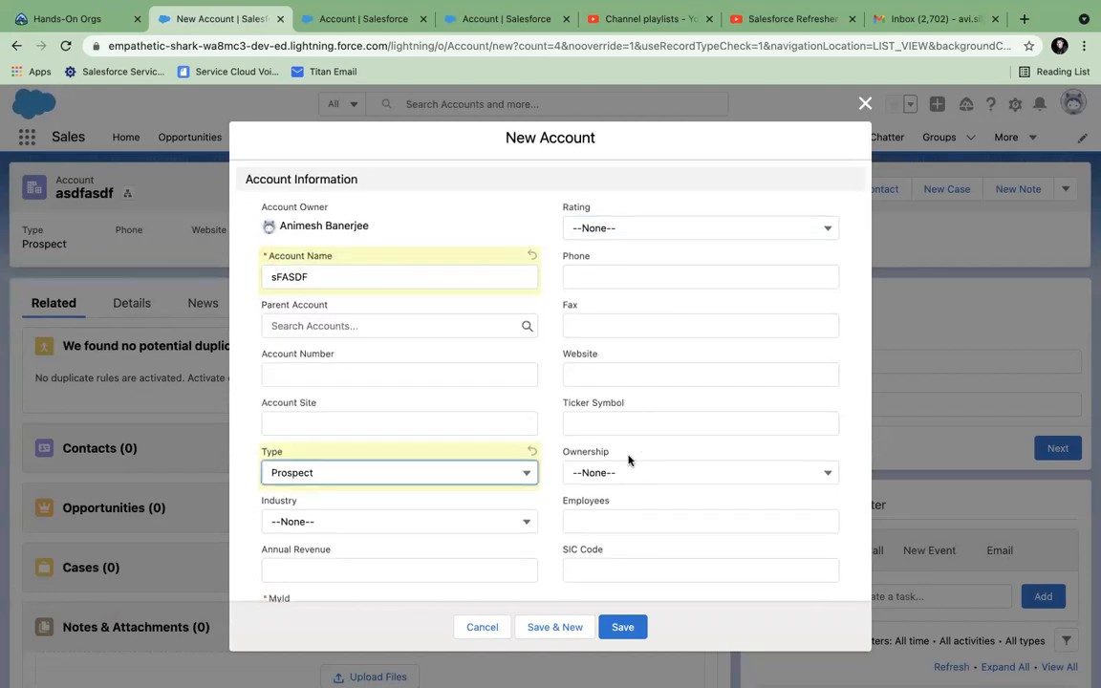
Step: Fill in the MyId for sFASDF and try to save it without an employee count
scroll(406, 592, down, 4)
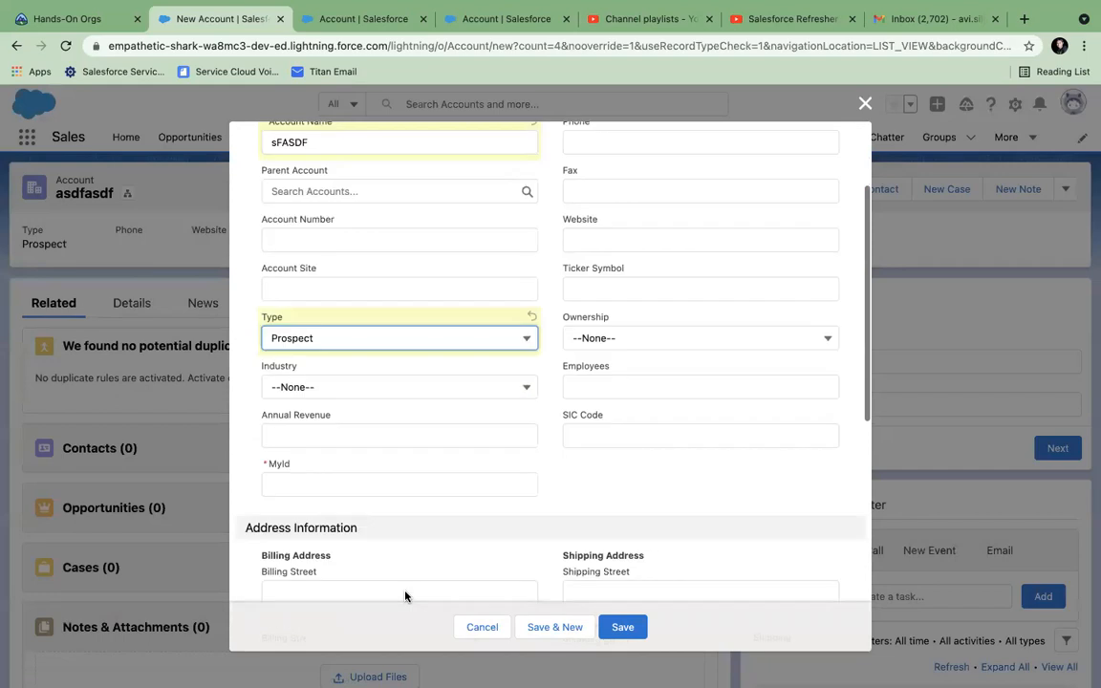
click(341, 454)
text(2`4`34`)
key(BackSpace)
key(BackSpace)
key(BackSpace)
key(BackSpace)
key(BackSpace)
key(BackSpace)
text(134124)
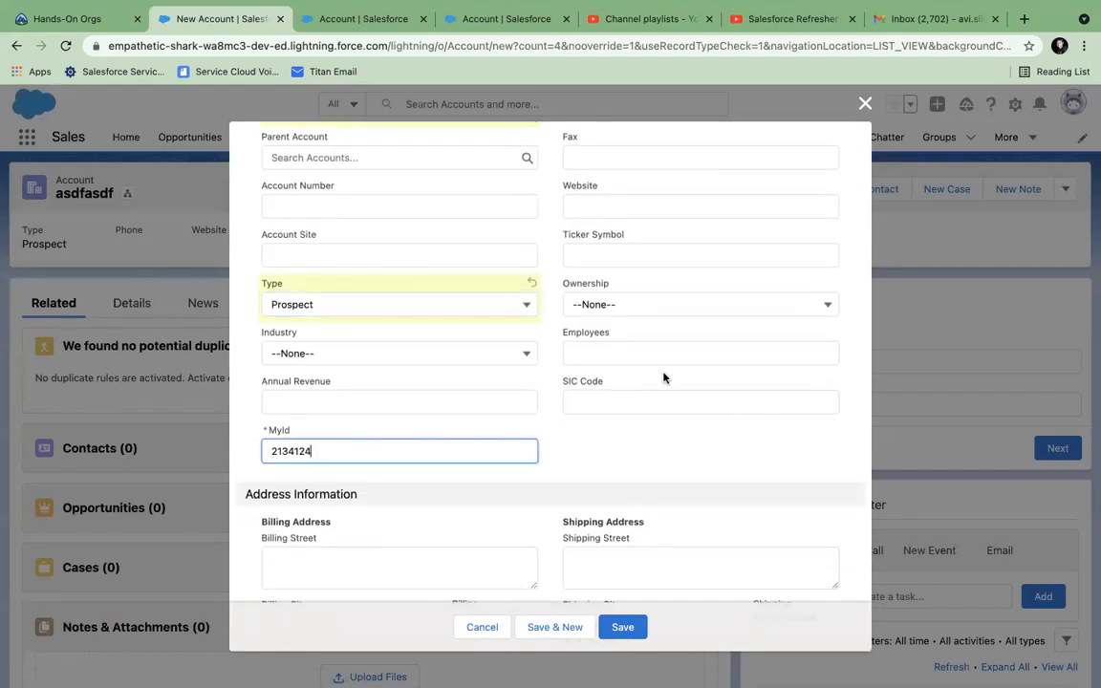
click(623, 629)
Step: Try saving sFASDF with 5 employees and again with 105 employees
click(610, 352)
text(5)
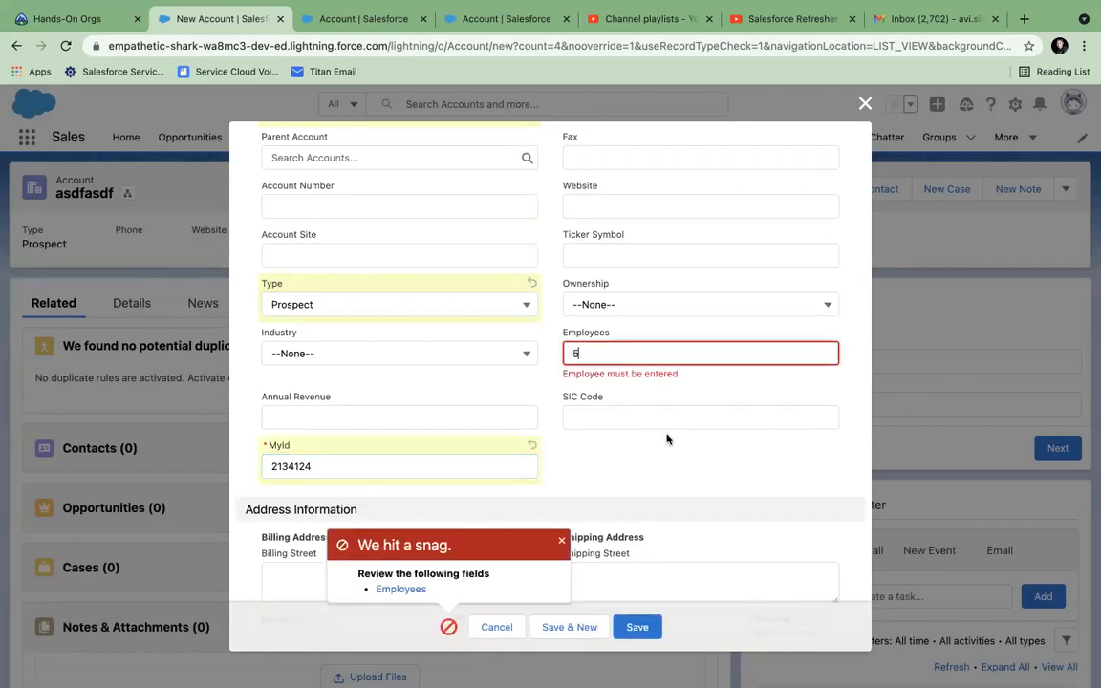
click(636, 627)
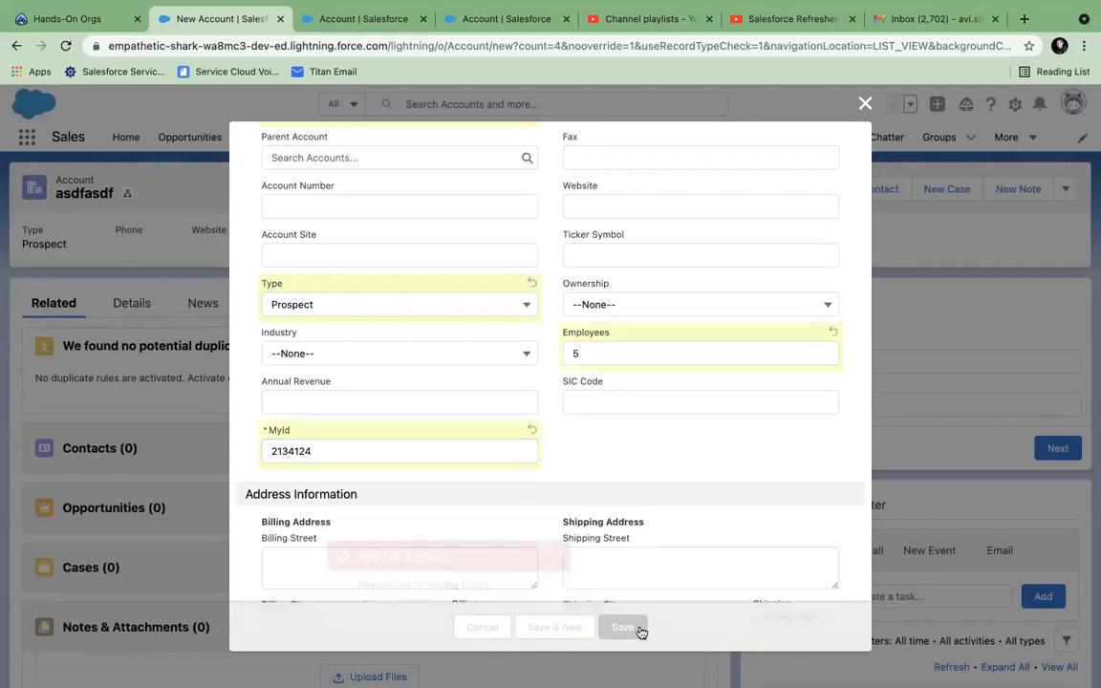
click(586, 352)
key(BackSpace)
text(105)
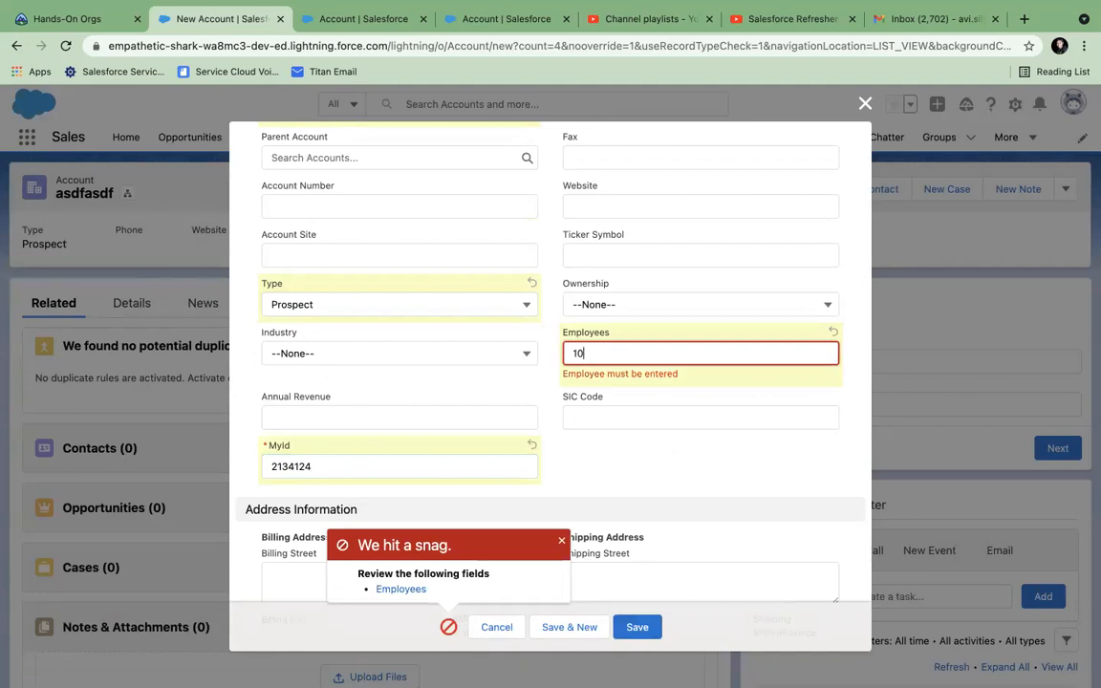
click(635, 626)
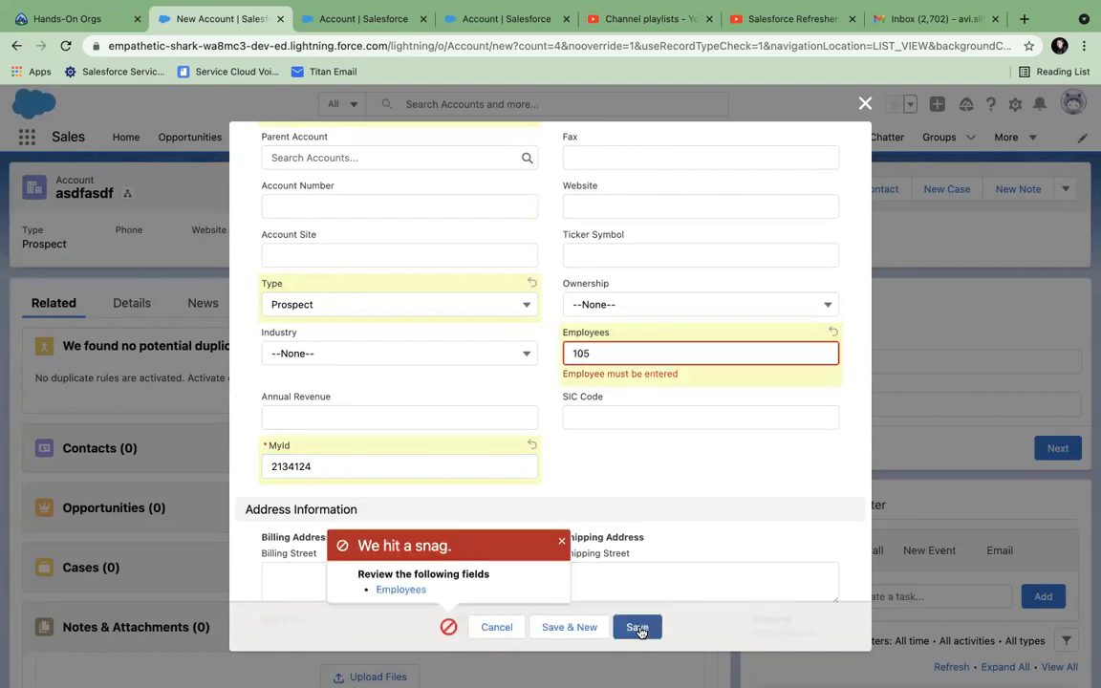
Step: Set Employees to 55 and save the sFASDF account
key(BackSpace)
key(BackSpace)
key(BackSpace)
text(55)
click(636, 628)
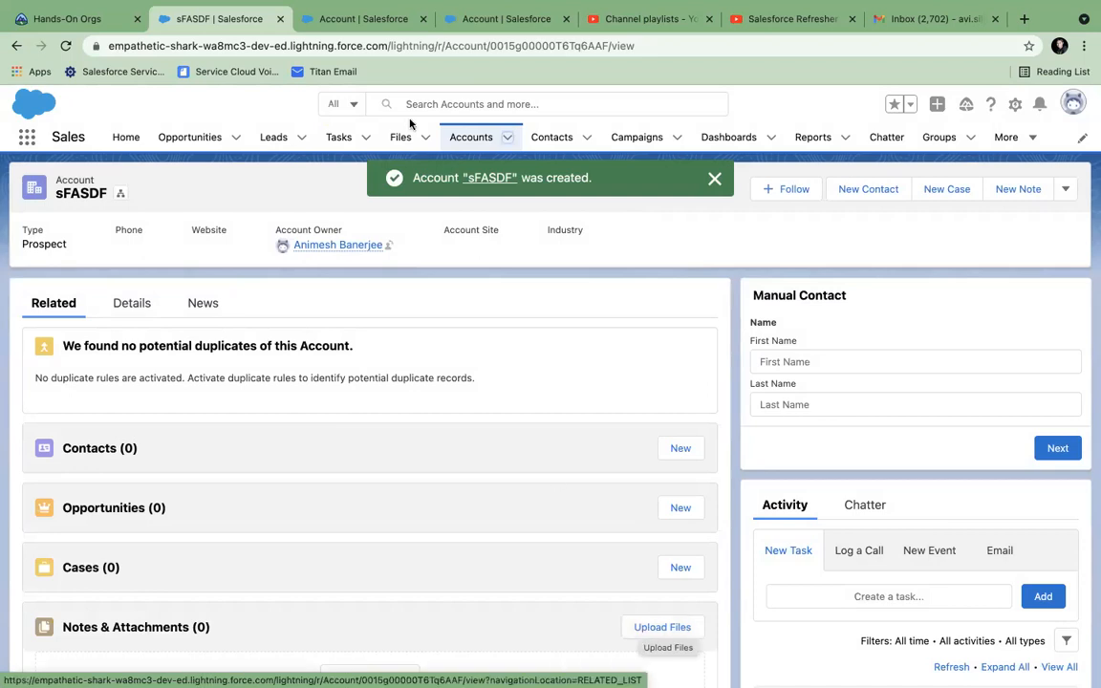
Step: Return to the Employee_Cannot_be_blank validation rule in Setup and open it for editing
click(337, 27)
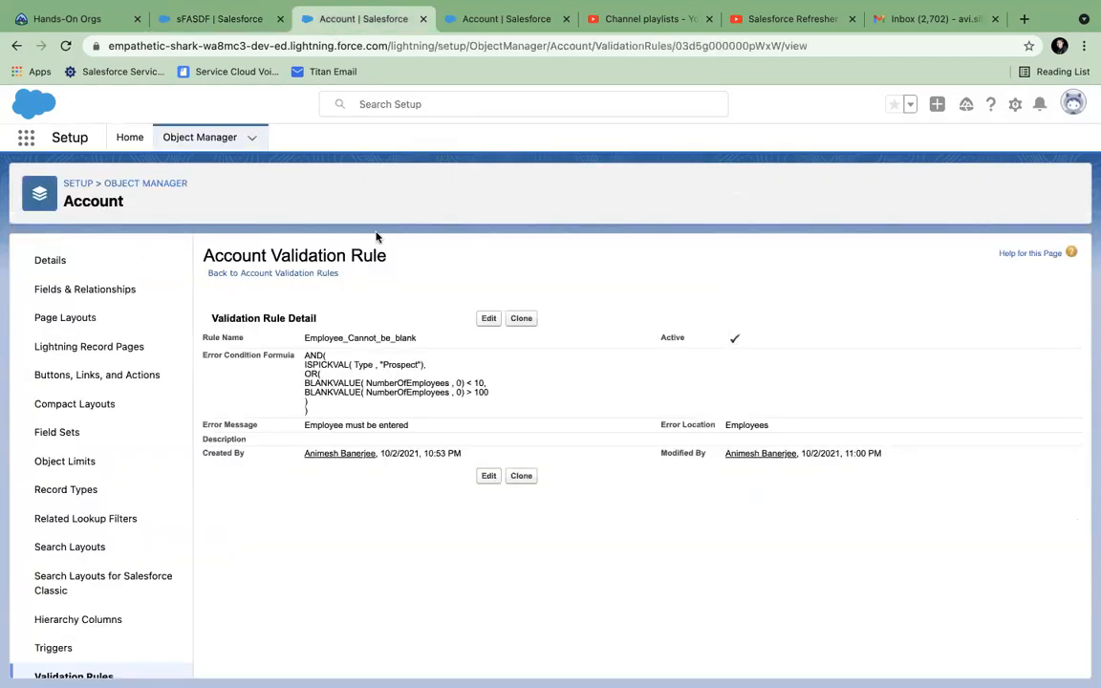
click(485, 318)
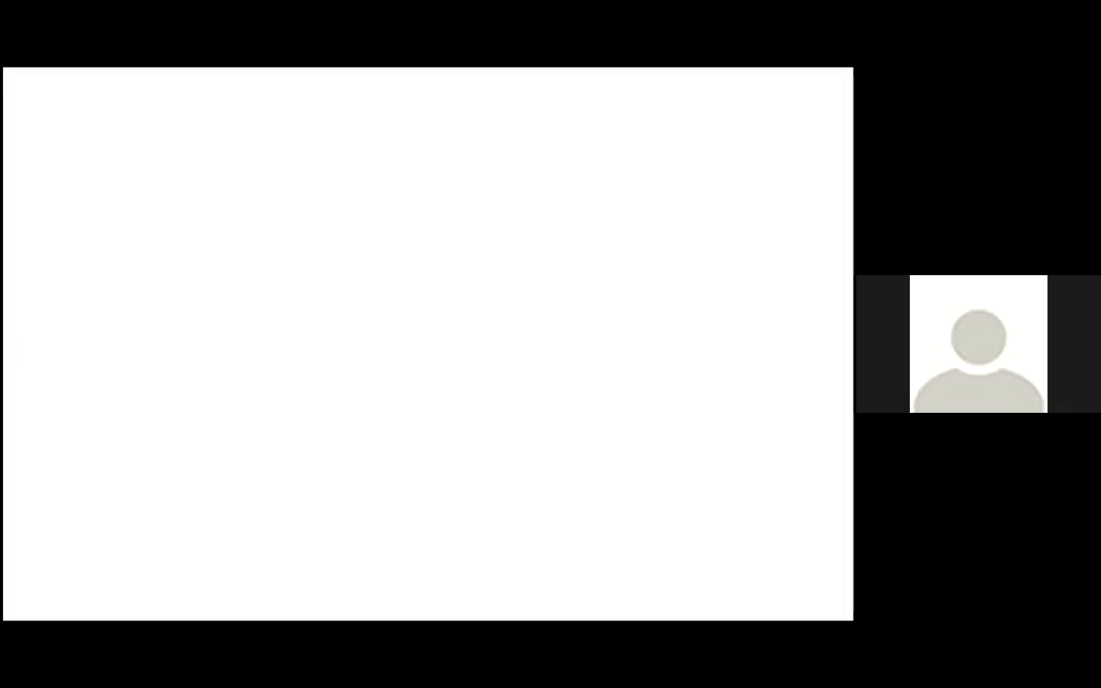
Step: Draw a long horizontal line across the blank whiteboard and handwrite "Positive" above its starting end
drag(91, 394, 789, 370)
mouse_move(99, 256)
mouse_down()
mouse_move(93, 242)
mouse_move(95, 285)
mouse_up()
drag(122, 275, 139, 284)
drag(152, 273, 154, 280)
click(153, 267)
mouse_move(164, 239)
mouse_down()
mouse_move(162, 277)
mouse_move(198, 263)
mouse_up()
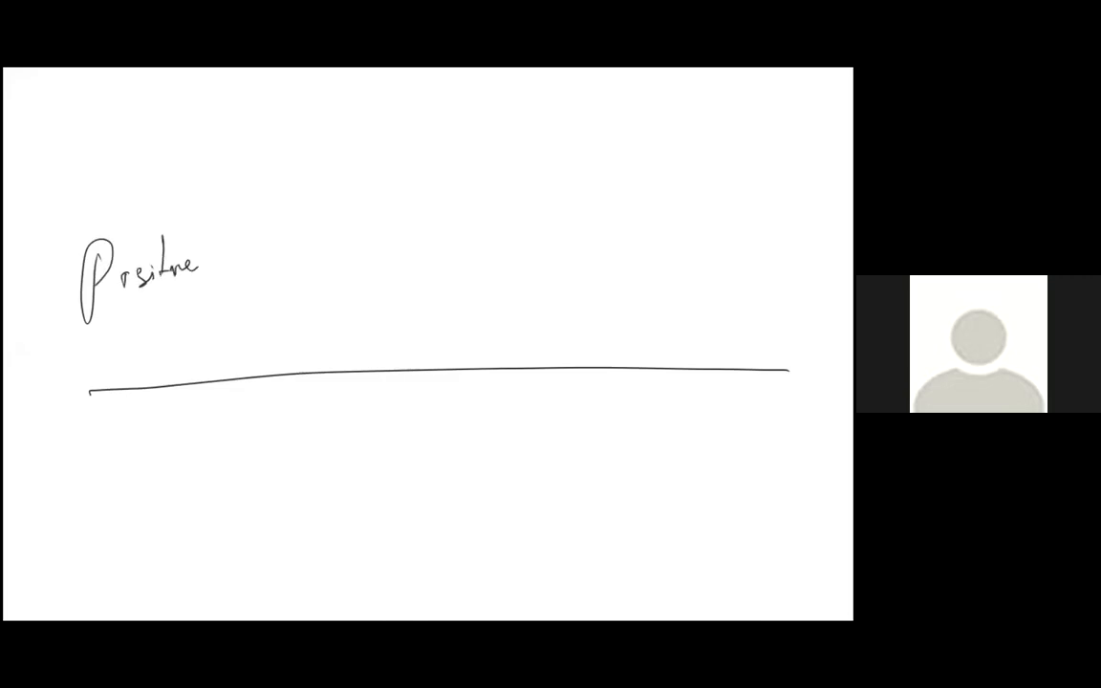
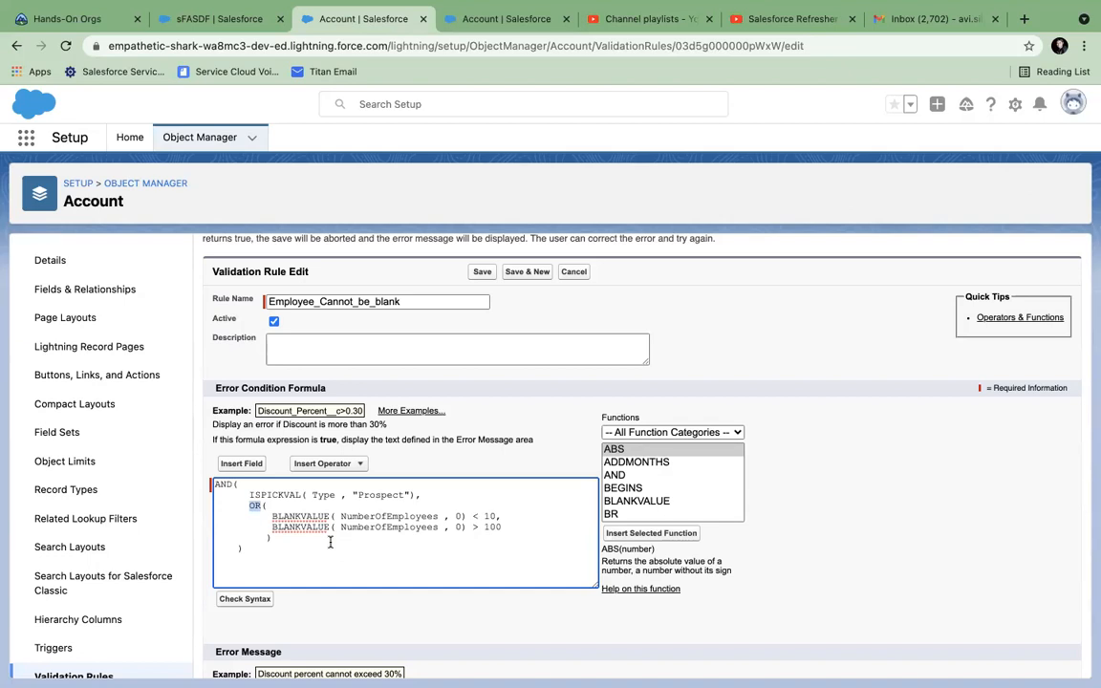
Step: Replace OR( in the error condition formula with NOT (AND( around the two BLANKVALUE conditions
click(278, 555)
text(NOT ()
double_click(284, 504)
text(AND()
key(Return)
key(Tab)
key(Tab)
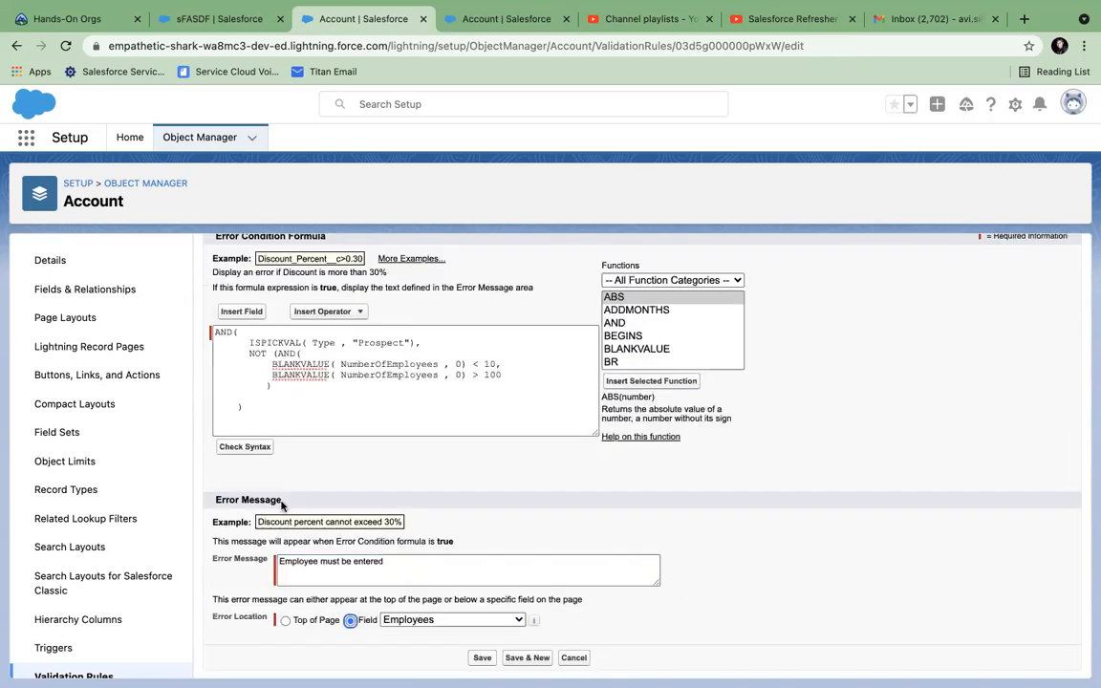
Step: Indent both BLANKVALUE conditions further and move the nested AND( onto its own line below NOT (
click(282, 354)
click(274, 364)
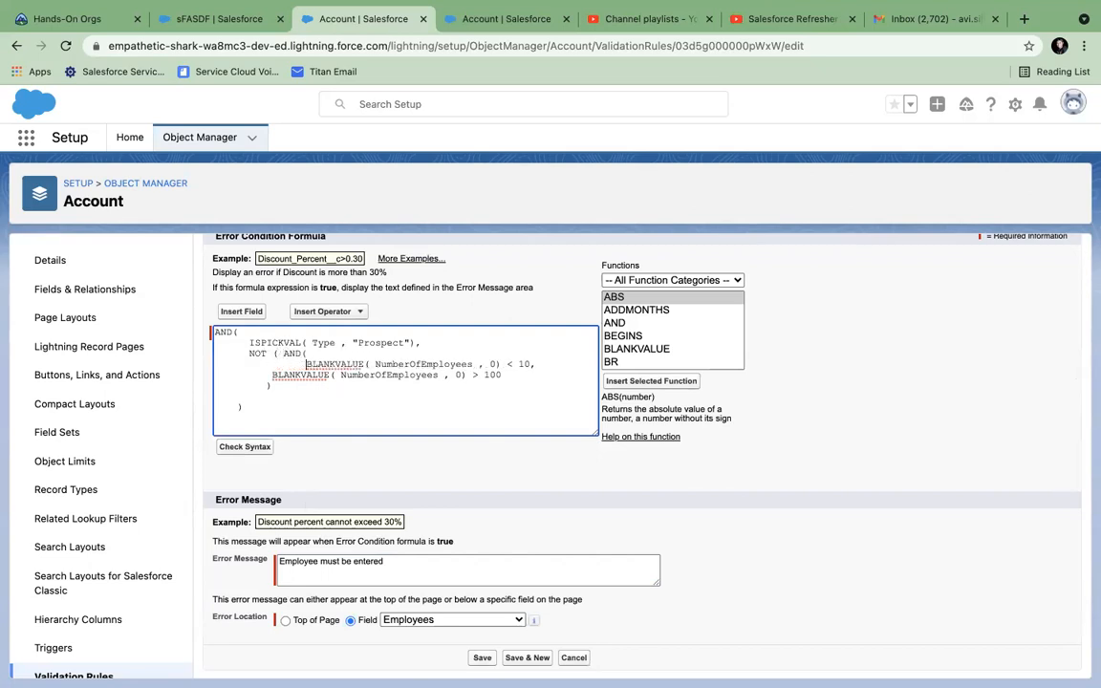
click(272, 374)
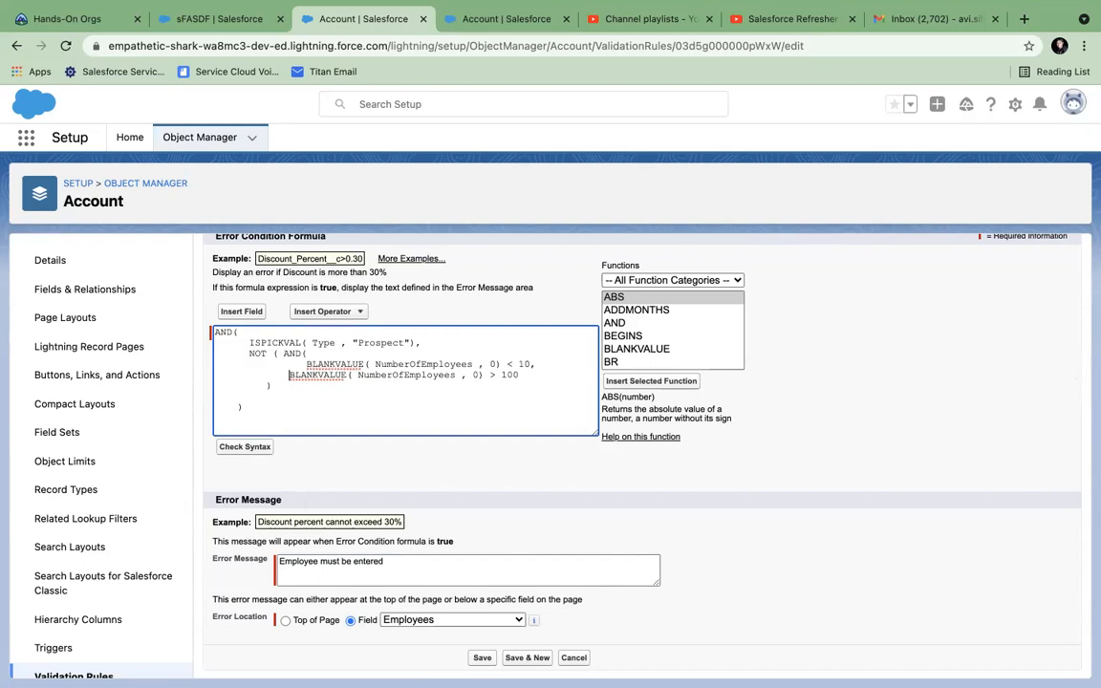
click(278, 353)
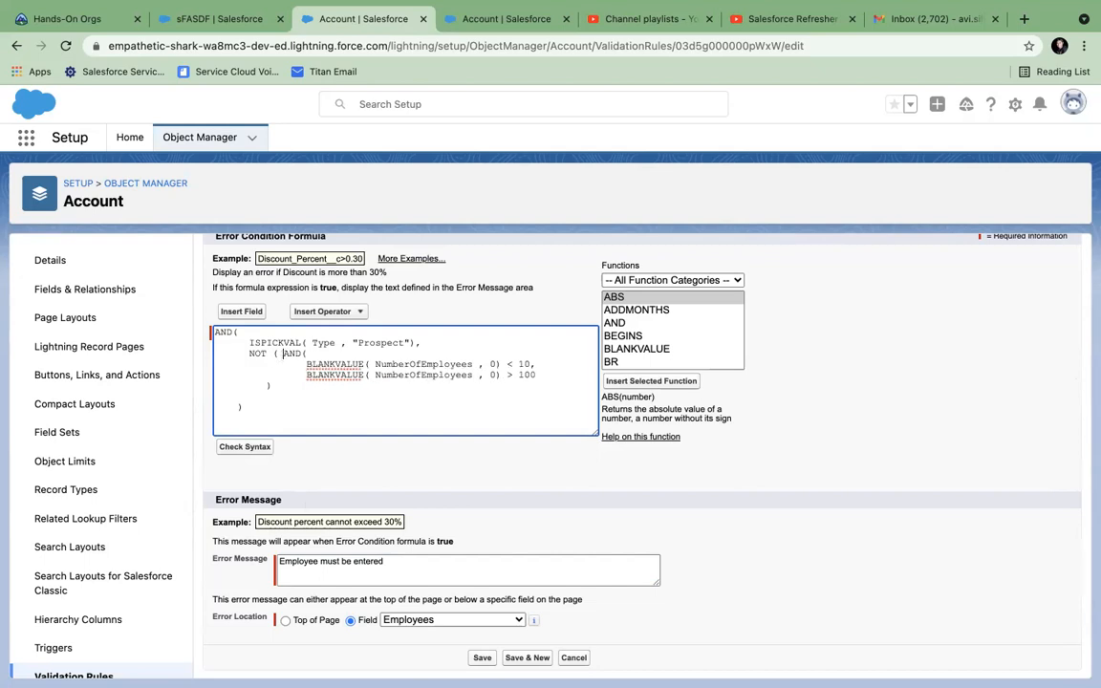
key(Return)
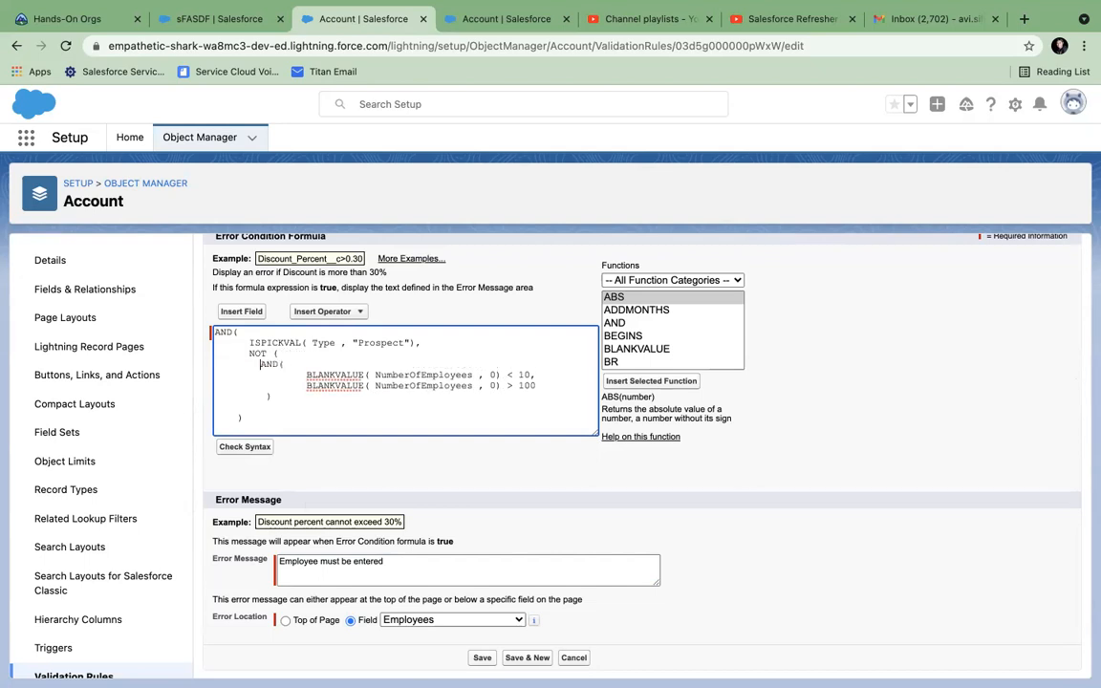
Step: Close the nested AND and the NOT with aligned parentheses on separate lines in the error condition formula
click(266, 397)
key(Return)
text())
scroll(328, 366, up, 1)
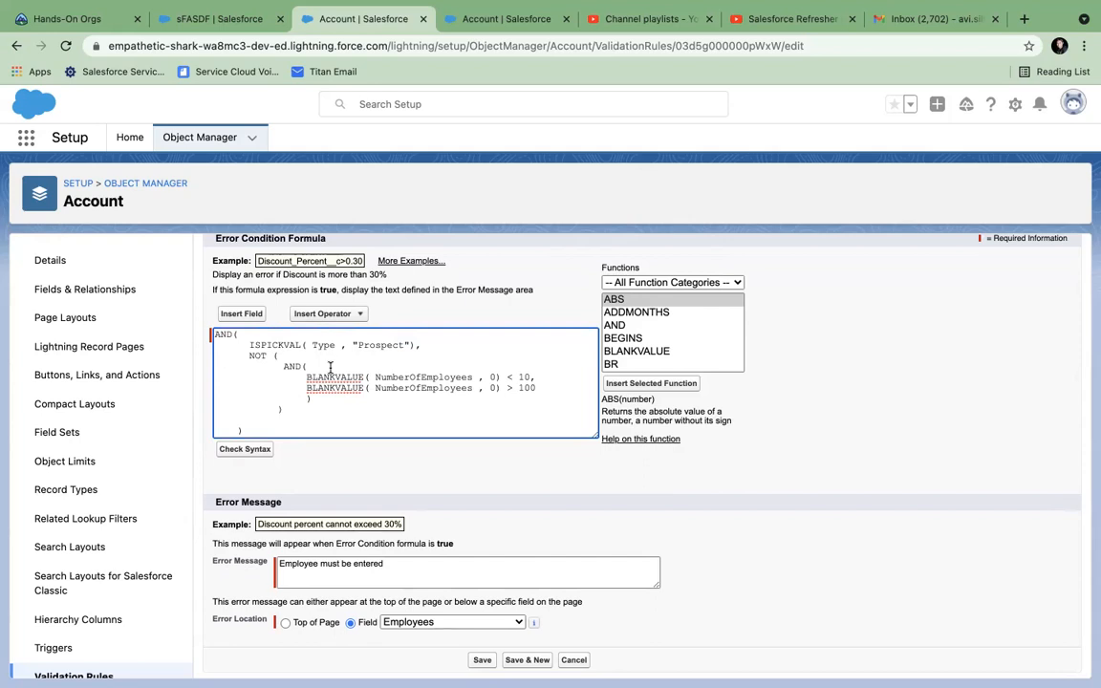
Step: Replace the whole NOT (AND( block in the error condition formula with the NOT function from the function list
drag(249, 356, 289, 411)
key(BackSpace)
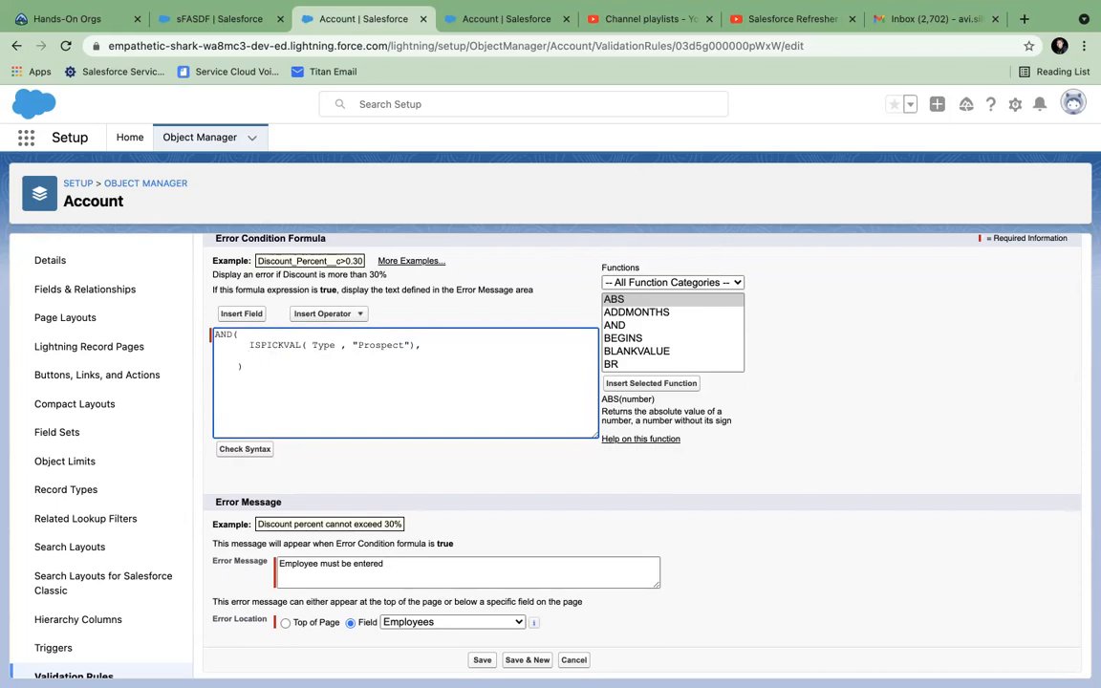
text(NOT)
scroll(691, 340, down, 2)
scroll(691, 340, down, 6)
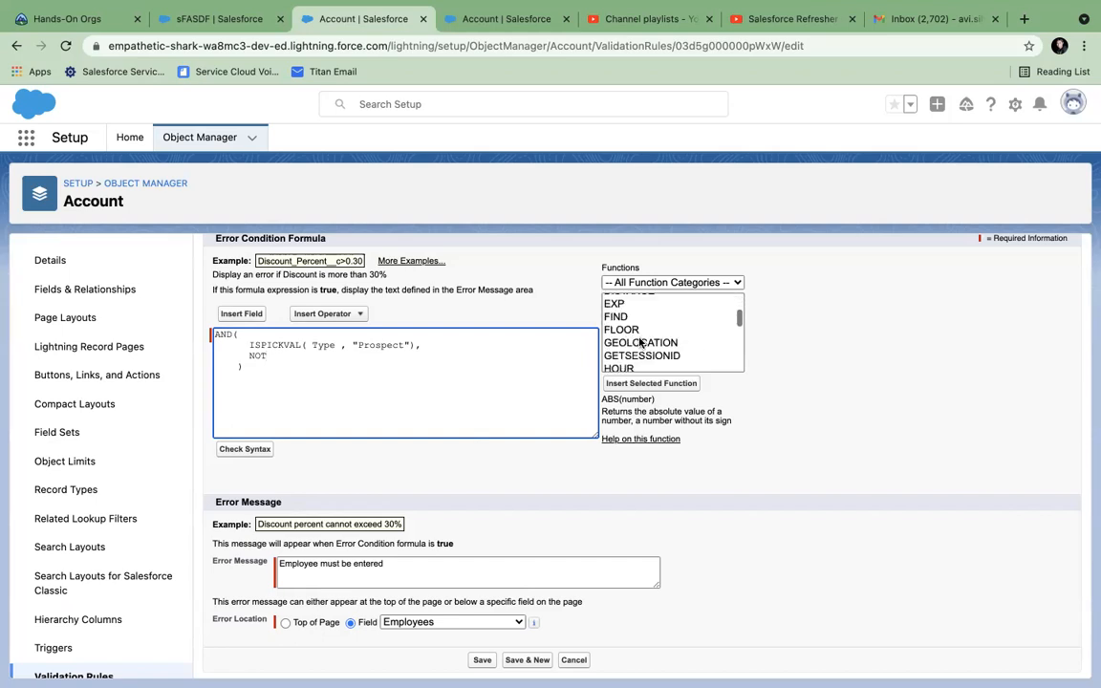
scroll(641, 341, down, 5)
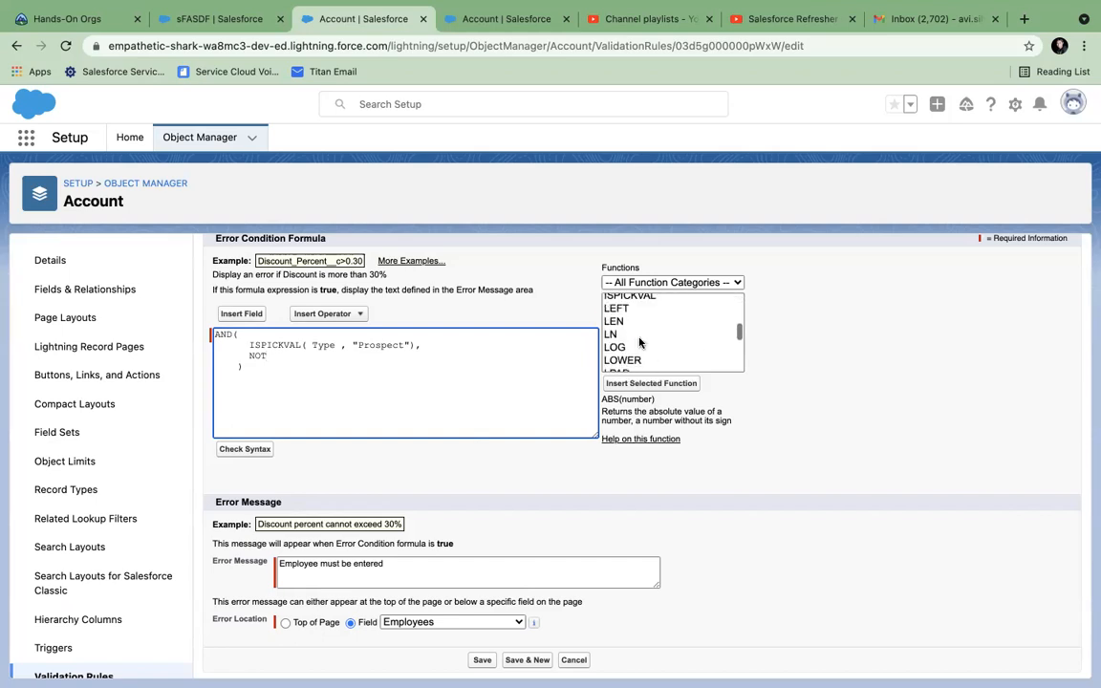
scroll(640, 341, down, 3)
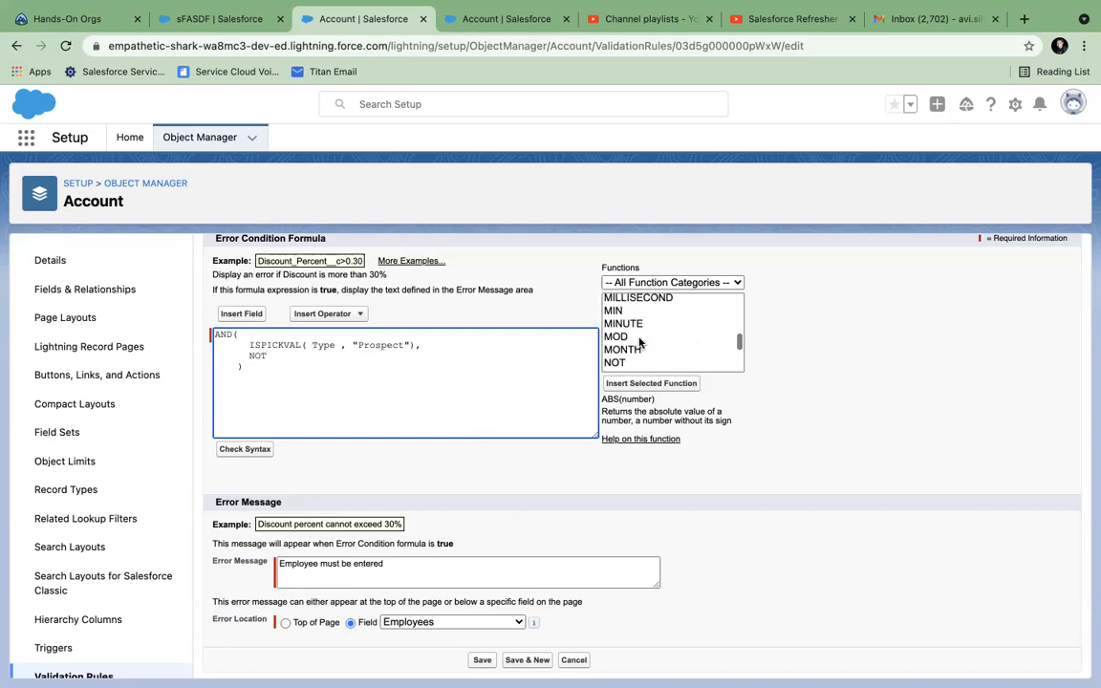
click(616, 351)
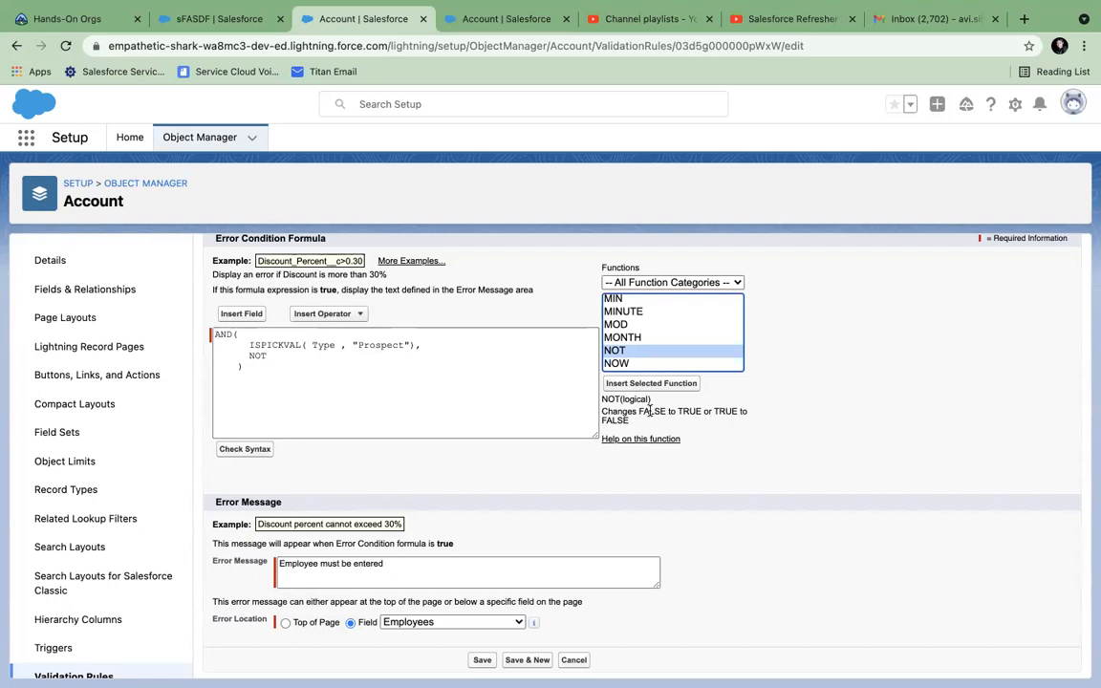
double_click(623, 351)
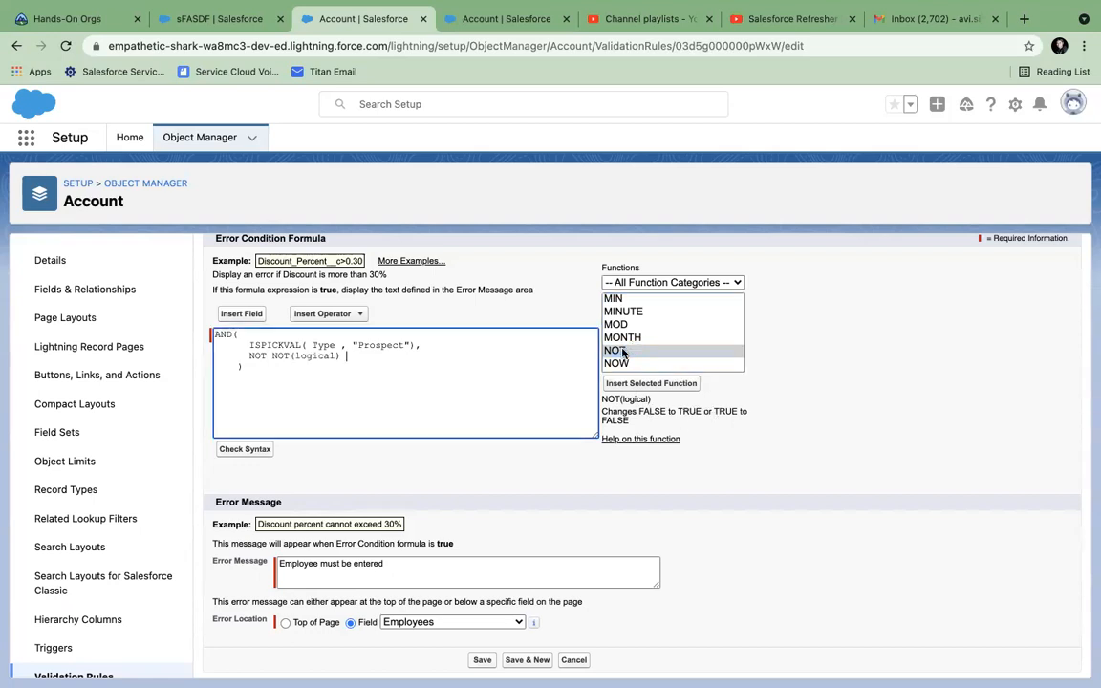
double_click(256, 355)
key(BackSpace)
Step: Replace the NOT function's logical placeholder with the Employees field and compare it with < 10
double_click(291, 355)
click(246, 316)
scroll(465, 474, down, 5)
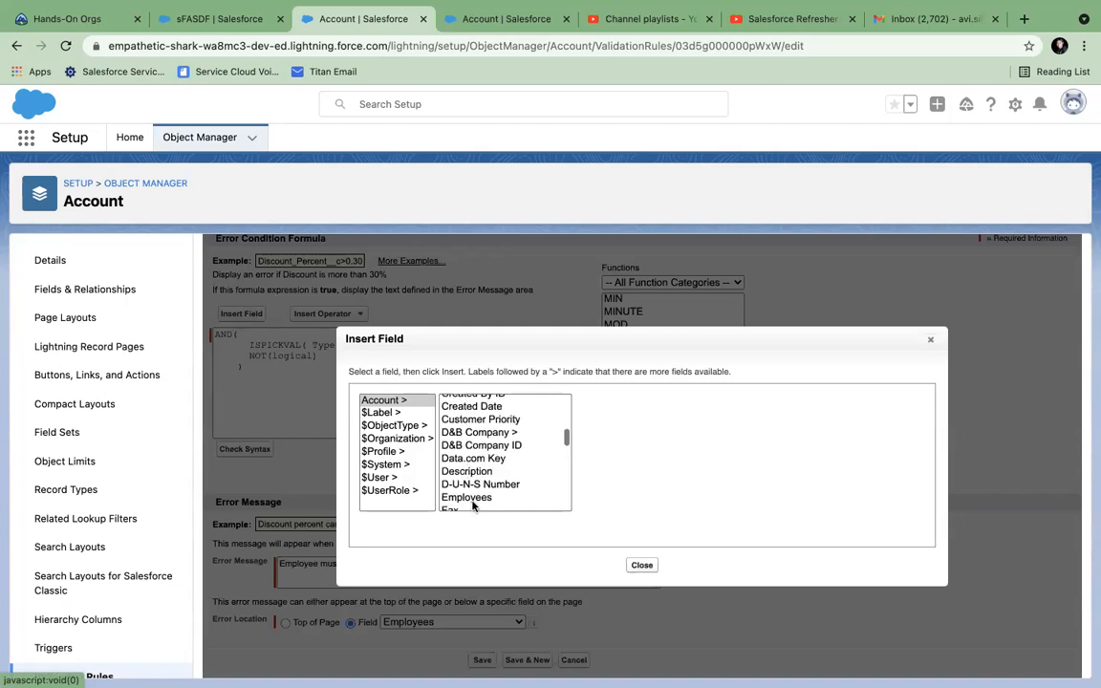
click(468, 497)
click(639, 413)
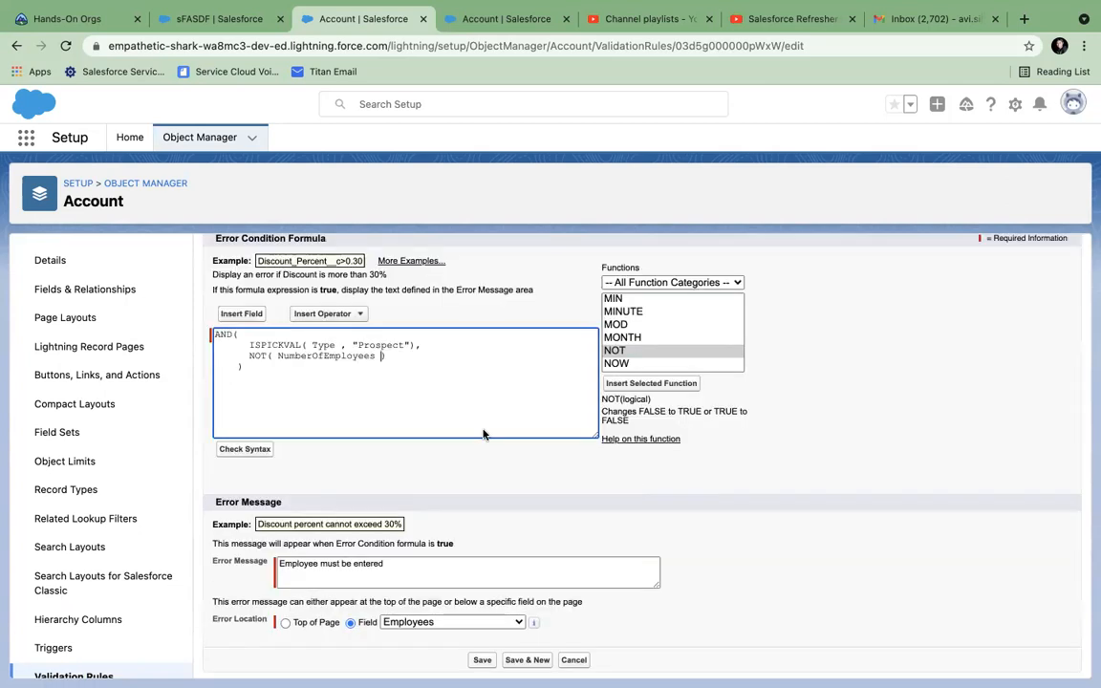
click(387, 356)
text(< 10)
key(Return)
Step: Rewrite the employee condition as NumberOfEmployees NOT < 10, without the enclosing NOT parentheses
click(386, 356)
key(BackSpace)
drag(278, 356, 248, 356)
key(BackSpace)
key(End)
key(BackSpace)
key(BackSpace)
key(BackSpace)
key(BackSpace)
key(BackSpace)
text(NOT < 10)
double_click(287, 357)
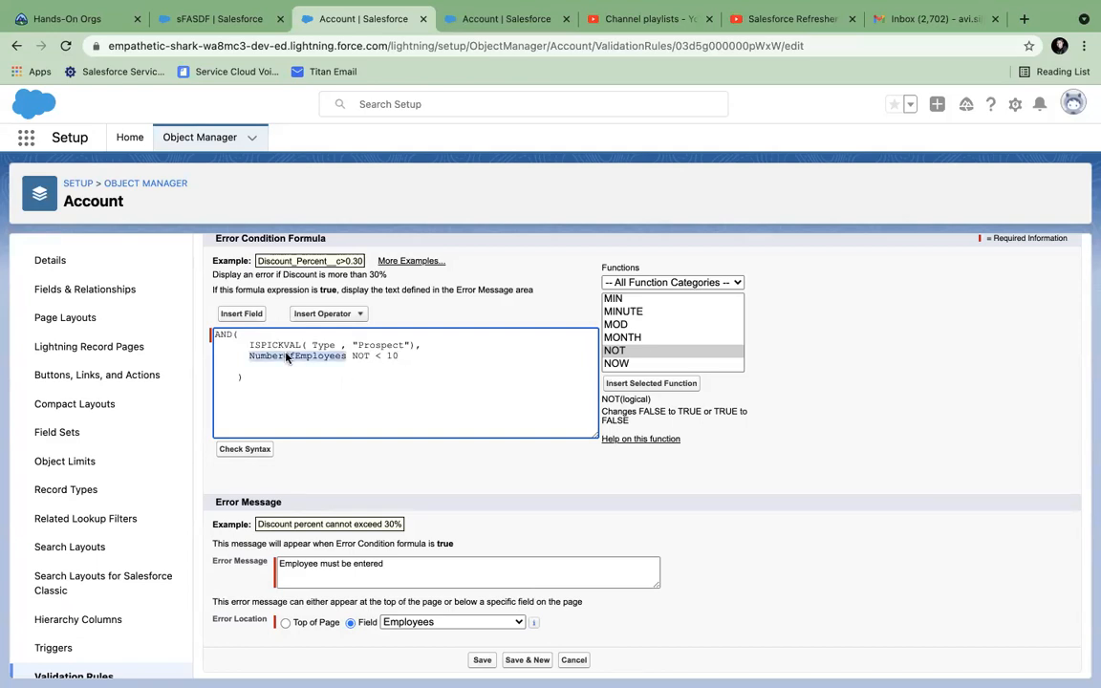
Step: Remove the NOT before the comparison operator and wrap the condition as NOT(NumberOfEmployees < 10)
double_click(359, 357)
key(BackSpace)
click(249, 356)
text(NOT()
click(401, 357)
text())
Step: Add a second condition line reading NOT(NumberOfEmployees > 100) by copying the first comparison
key(Return)
text(NOT)
drag(267, 355, 422, 360)
key(super+c)
click(380, 368)
key(super+v)
click(380, 368)
key(BackSpace)
text(>)
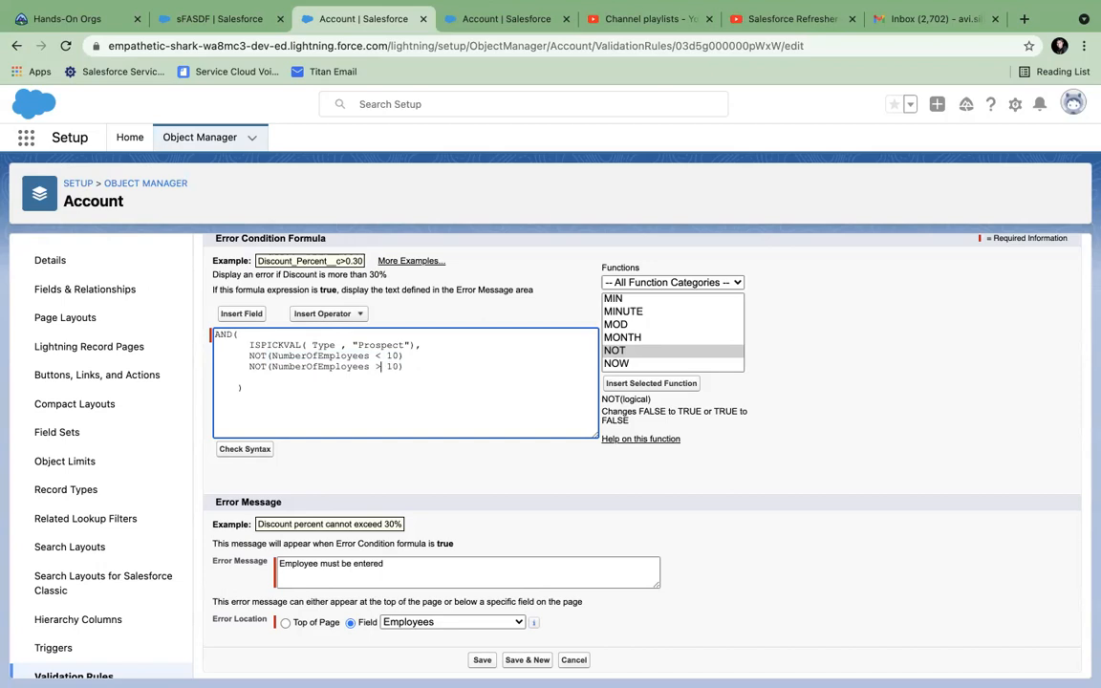
click(396, 368)
text(0)
Step: Enclose both NOT conditions in an OR( ) block below ISPICKVAL, indenting them and separating them with a comma
click(437, 350)
key(Return)
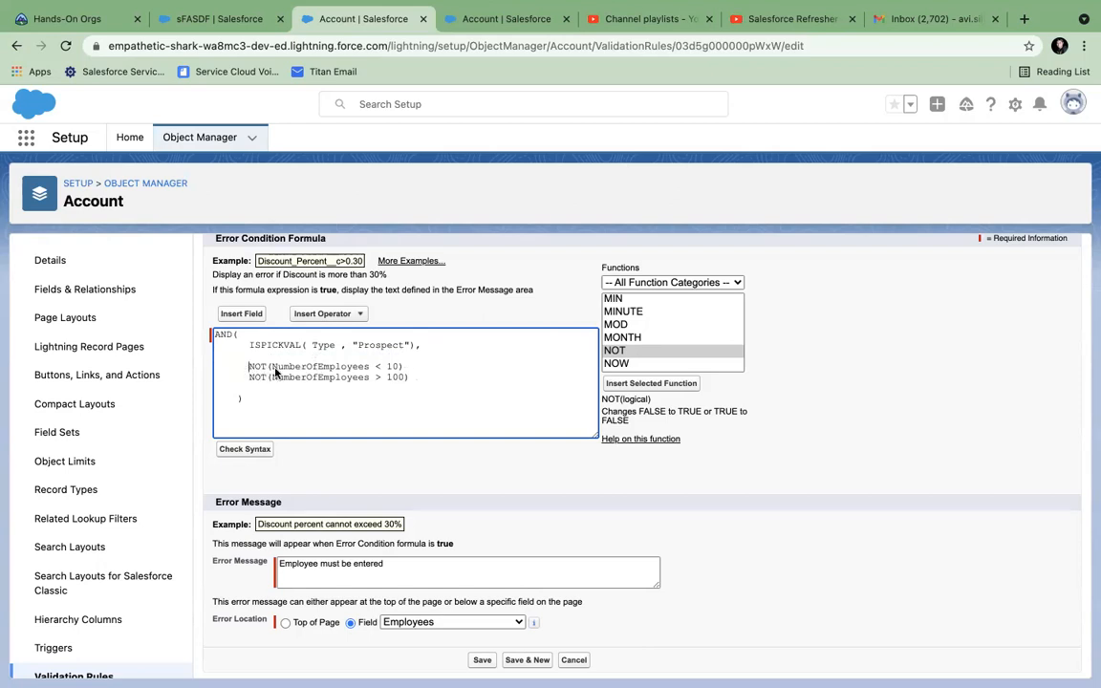
drag(248, 366, 411, 379)
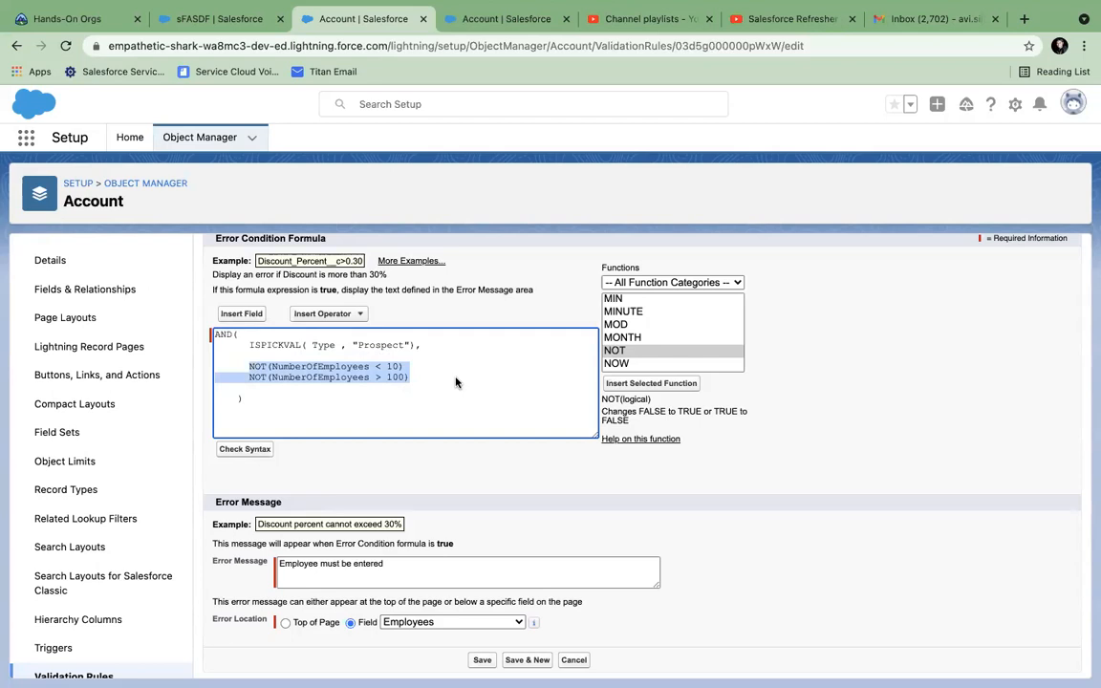
click(244, 357)
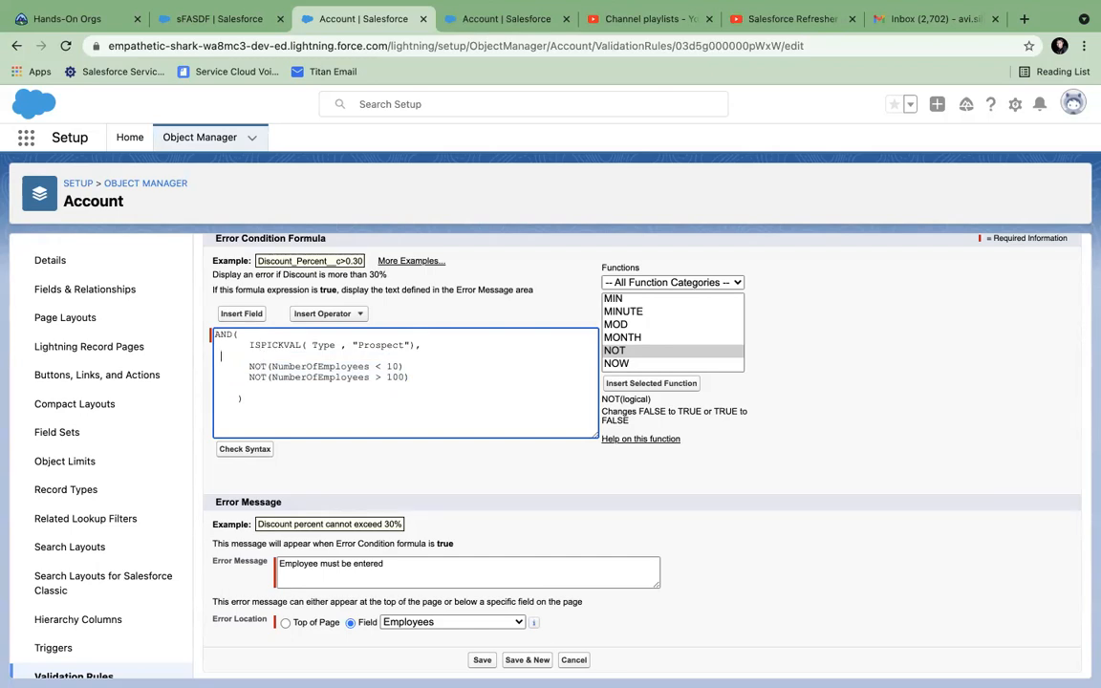
text(OR()
click(250, 367)
click(249, 378)
click(432, 365)
text(,)
click(511, 379)
key(Return)
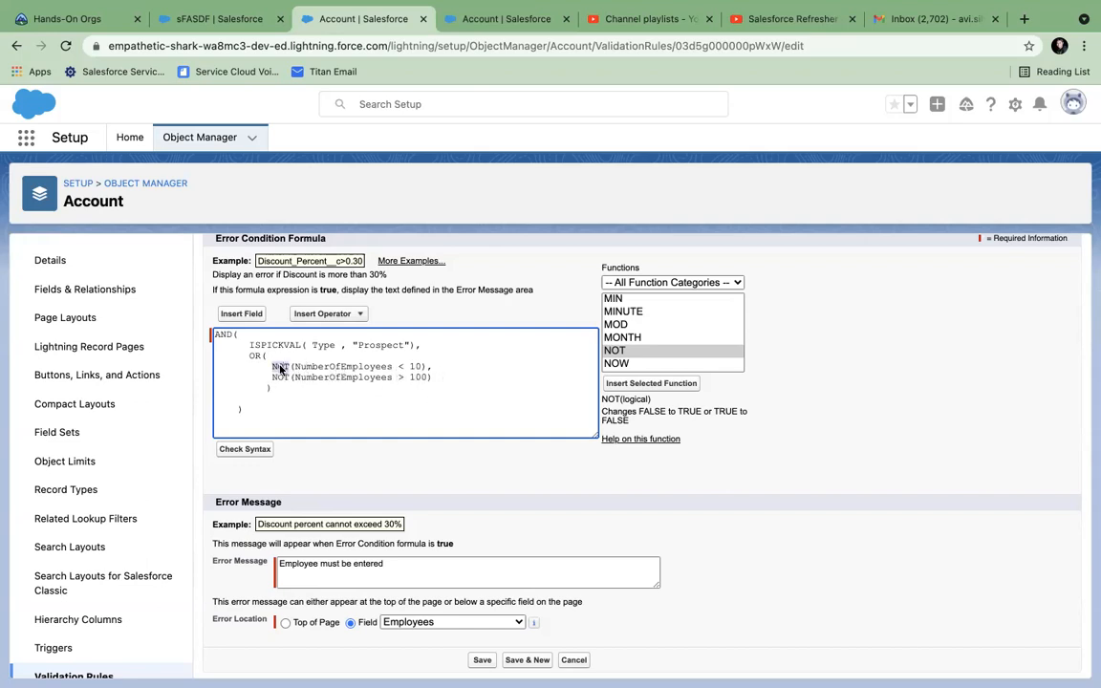
Step: Review the OR conditions, check the formula's syntax and save the validation rule
double_click(354, 376)
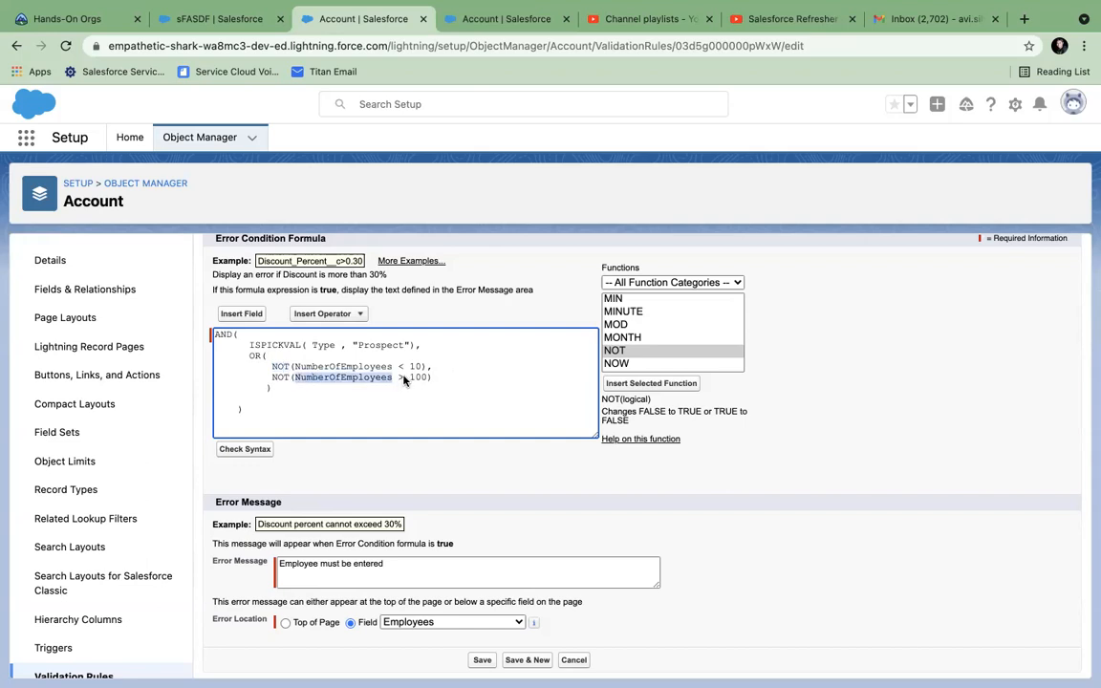
click(307, 378)
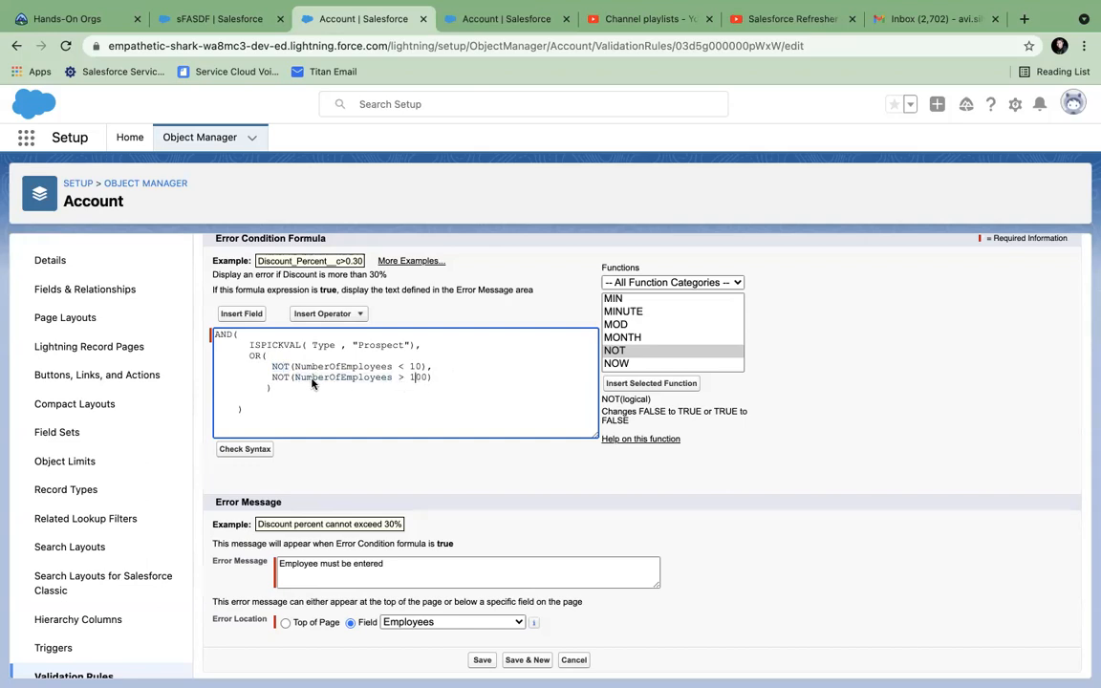
double_click(254, 357)
click(254, 455)
scroll(523, 568, down, 3)
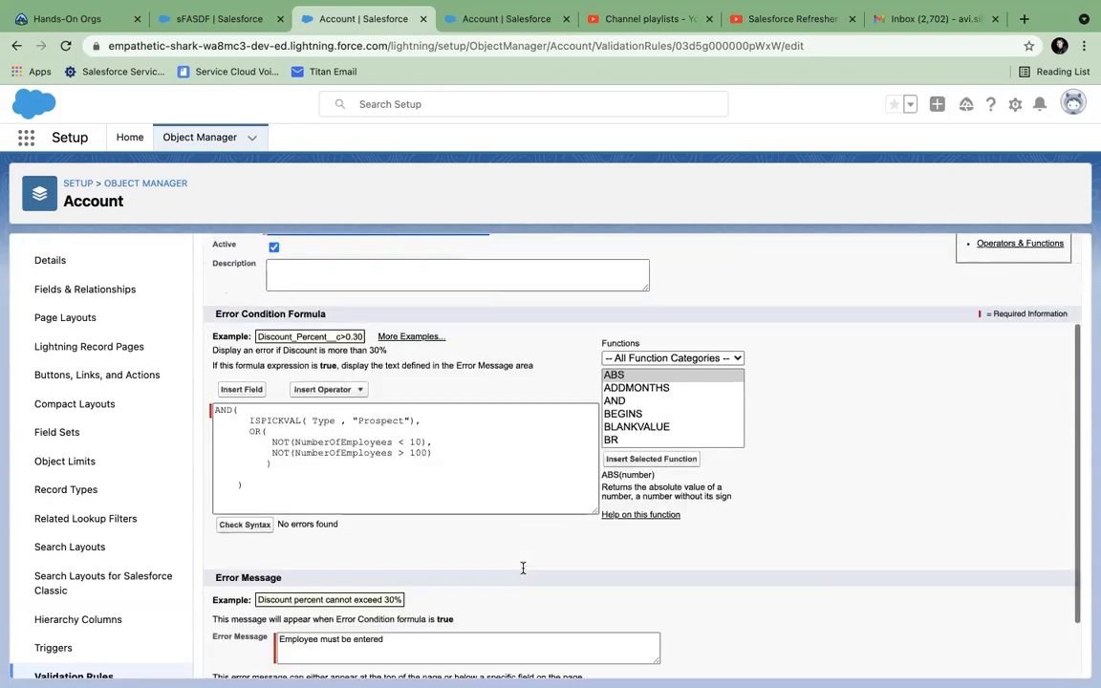
scroll(523, 568, down, 3)
click(483, 659)
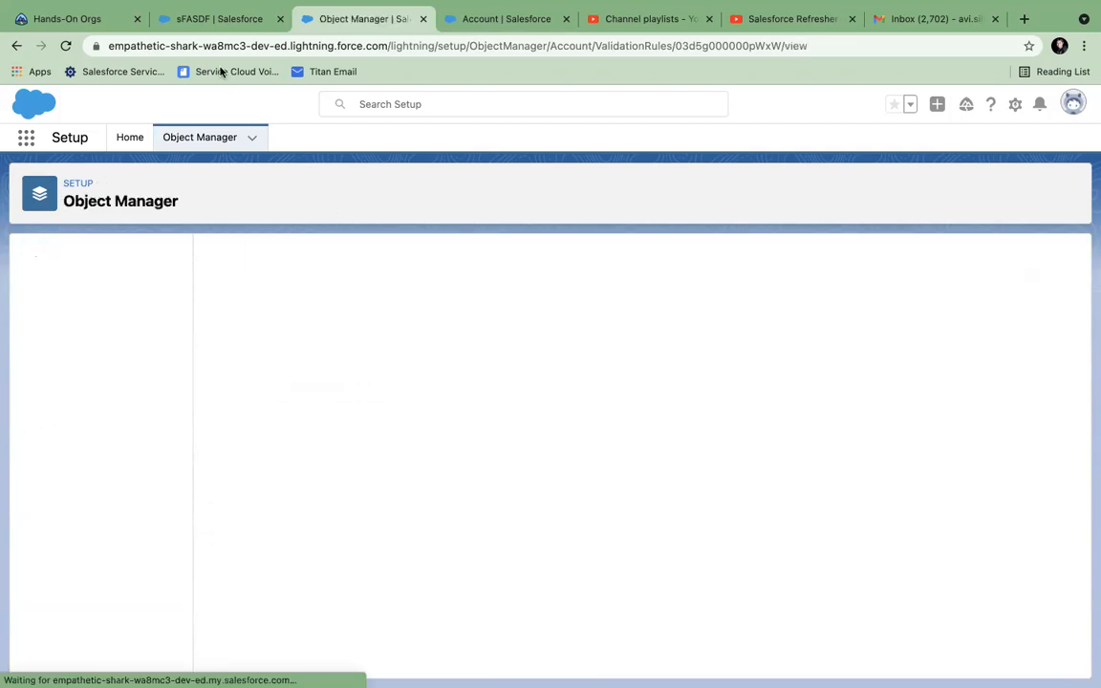
Step: Switch to the sFASDF account record, reload it and start a new account
click(216, 21)
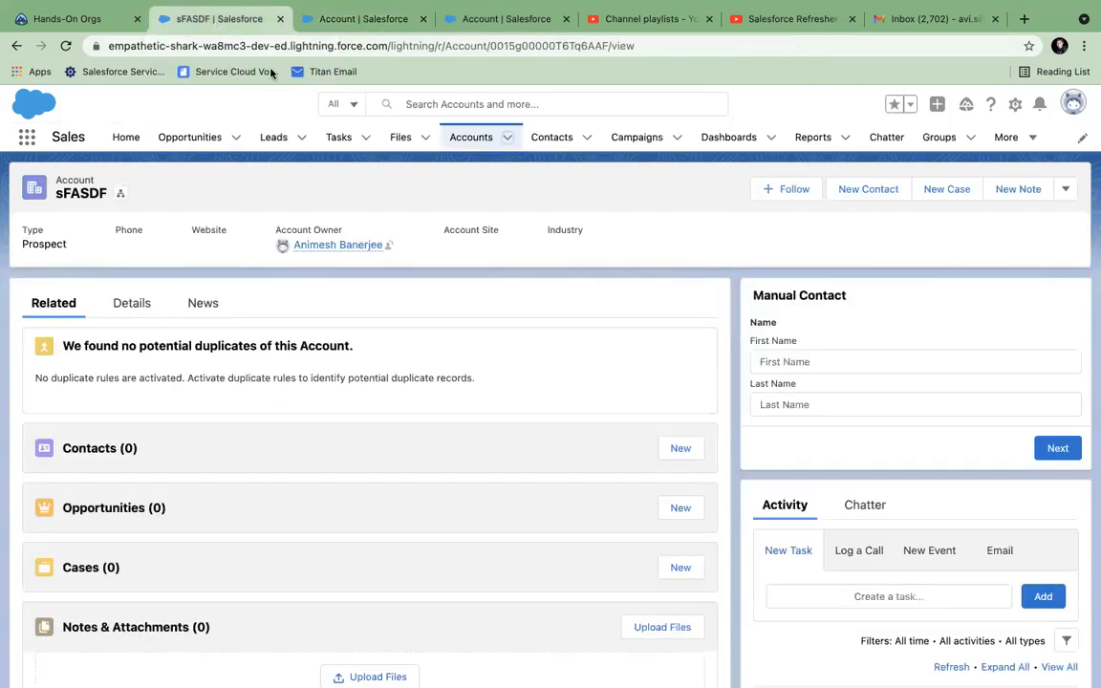
click(65, 45)
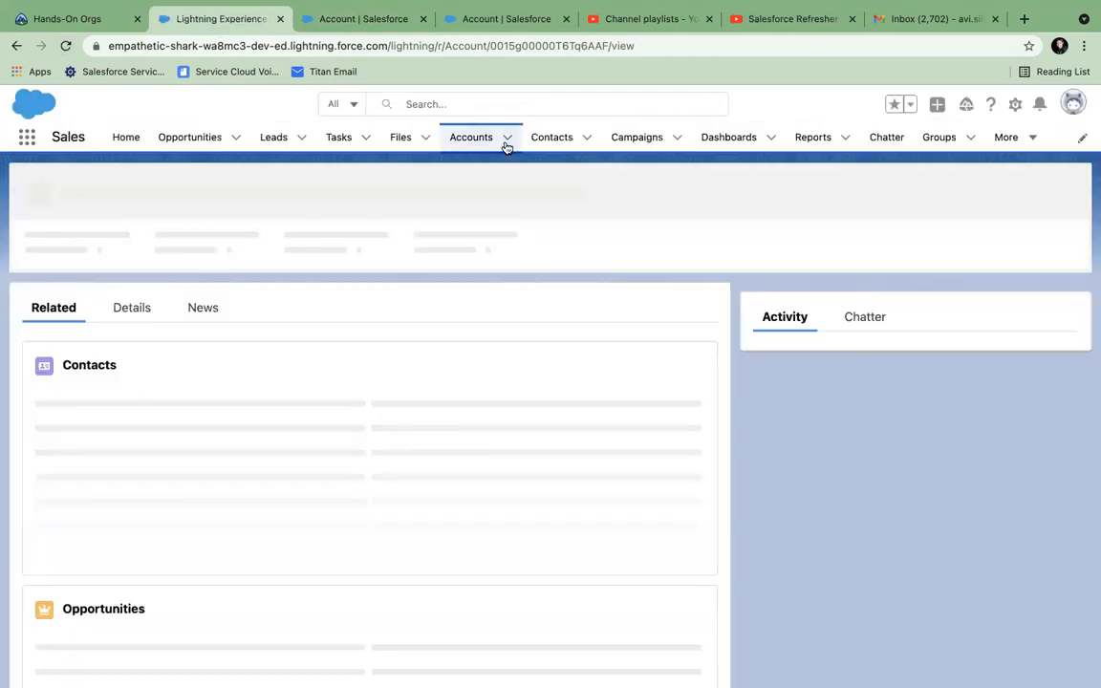
click(507, 140)
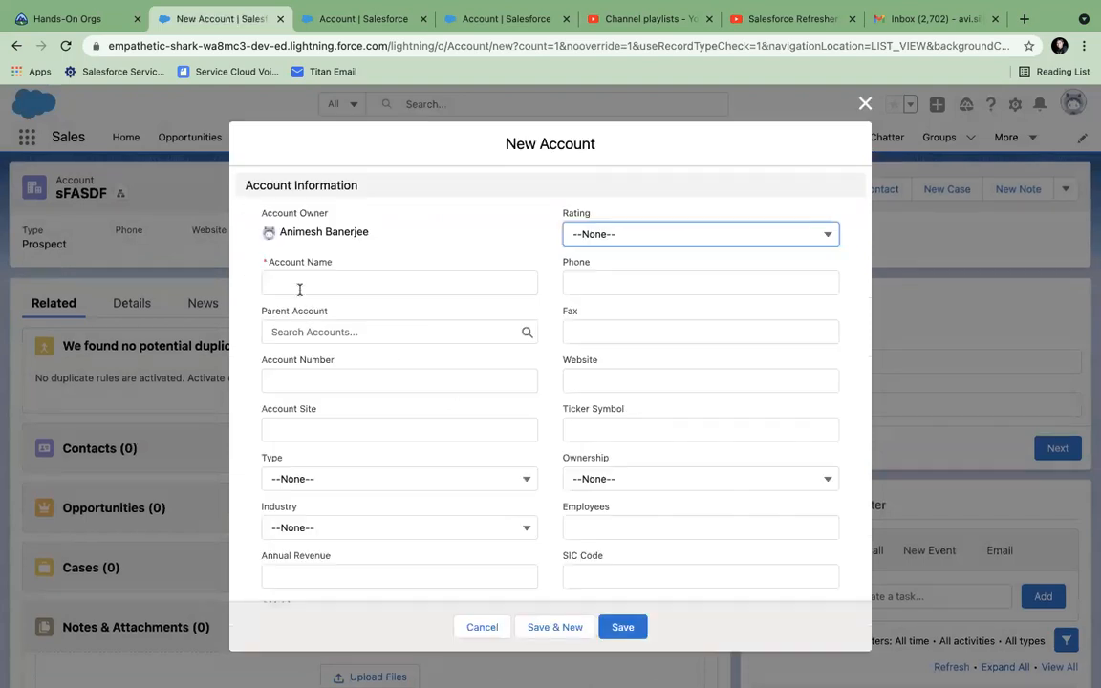
Step: Name the new account 124124, set its type to Prospect and fill in the required MyId value
click(300, 290)
text(124124)
click(330, 478)
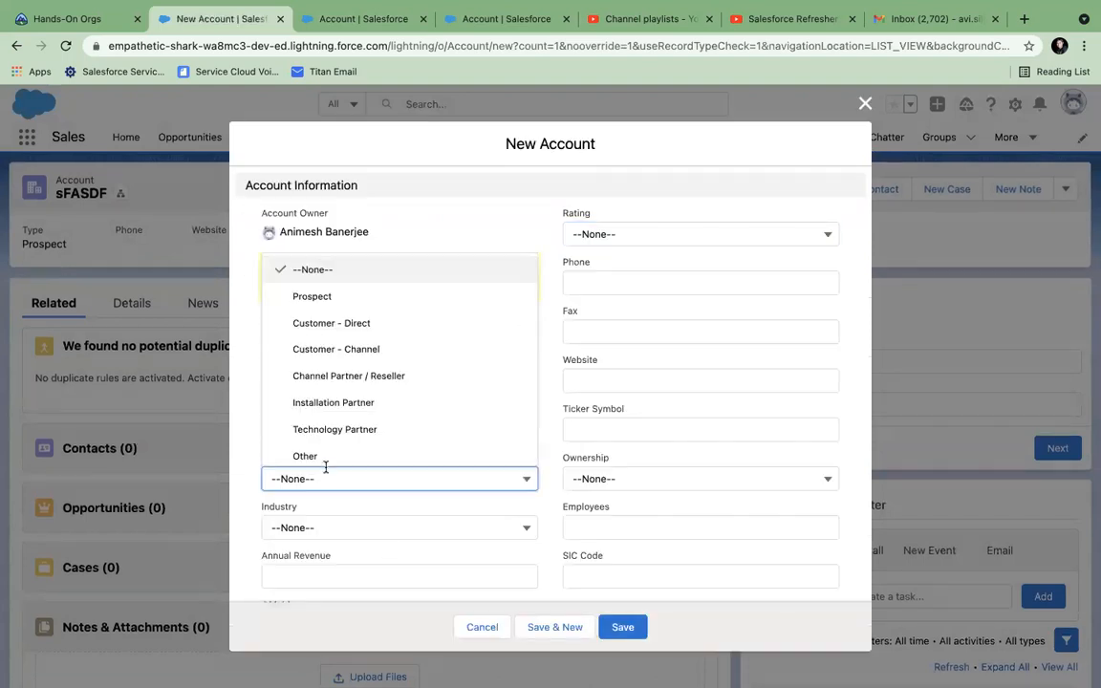
click(298, 298)
scroll(382, 555, down, 2)
click(343, 537)
text(214124)
Step: Try saving the Prospect account with 5 employees and with 105 employees
click(601, 438)
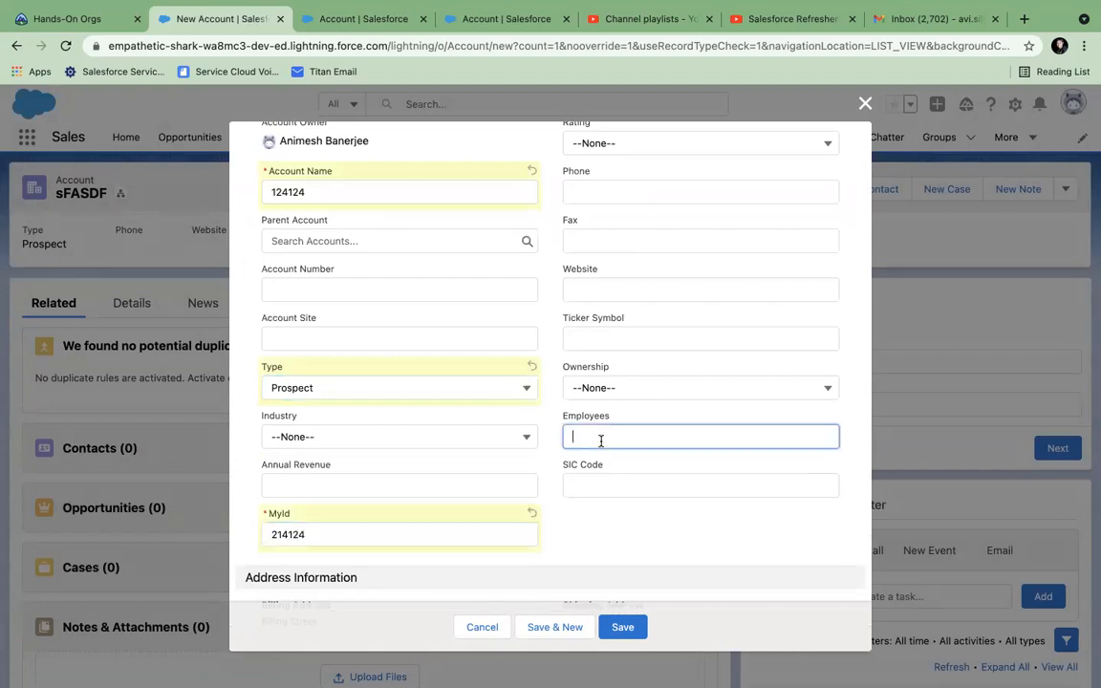
text(5)
click(627, 627)
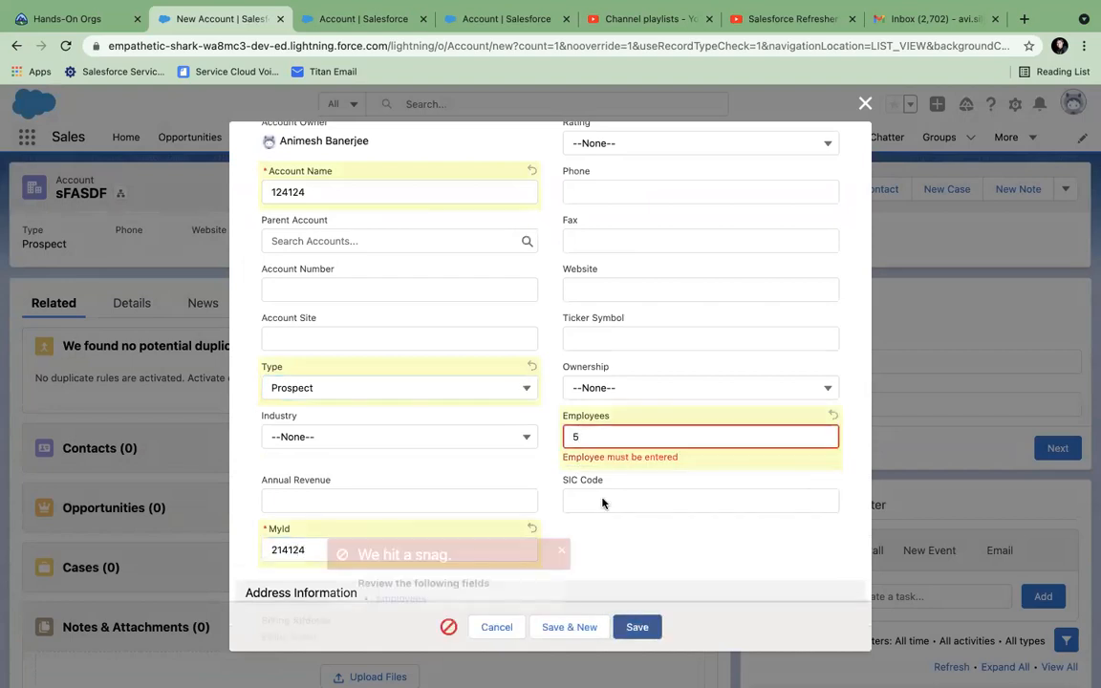
click(581, 437)
key(BackSpace)
text(105)
click(637, 628)
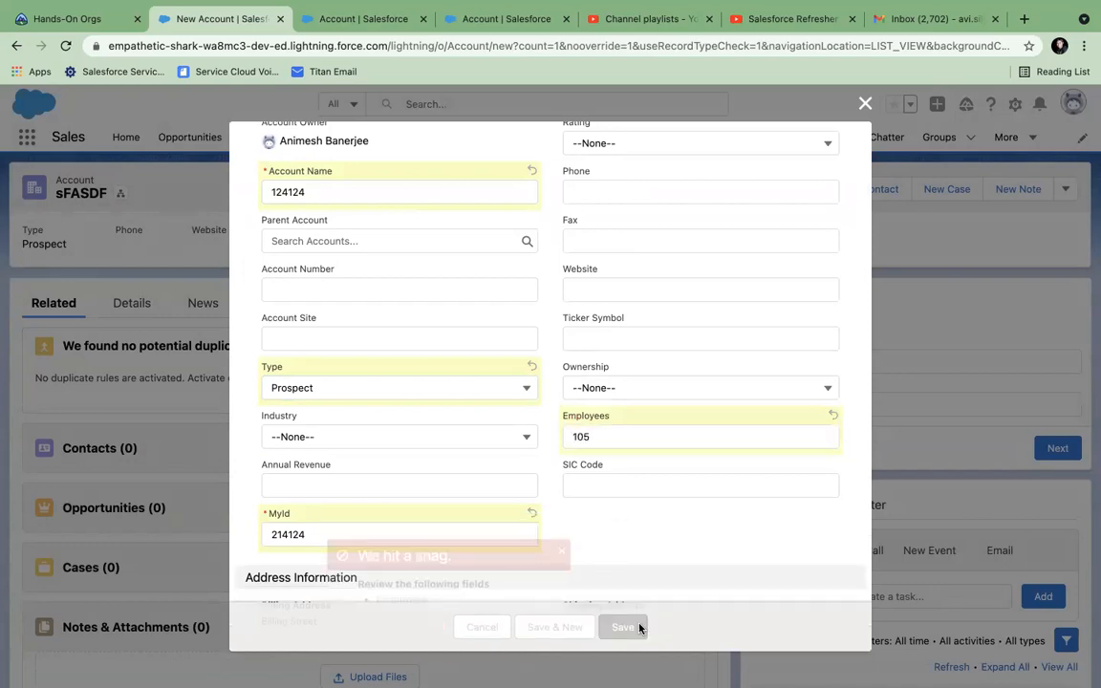
Step: Set Employees to 55 and try saving the Prospect account twice
drag(590, 436, 512, 434)
text(55)
click(636, 628)
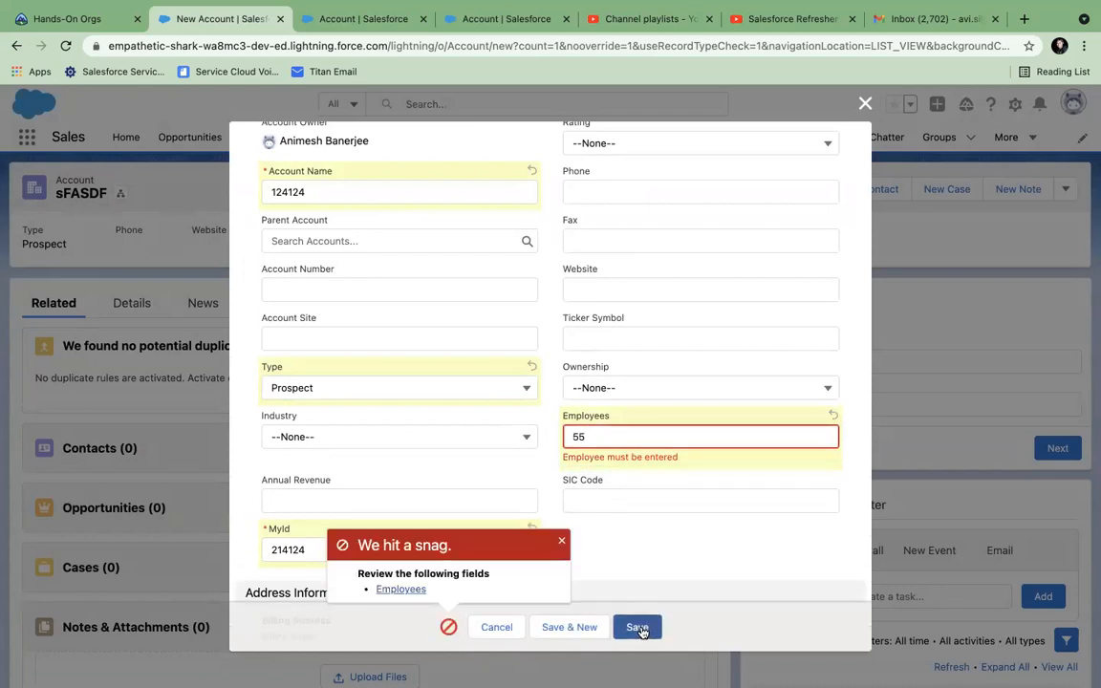
click(593, 435)
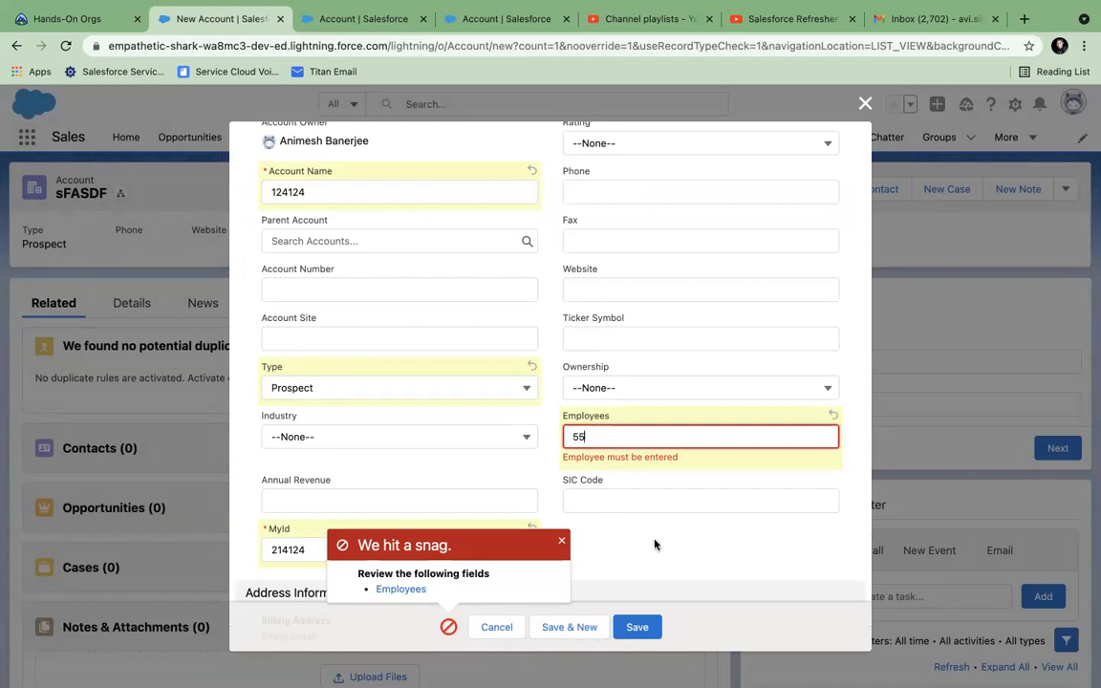
click(639, 628)
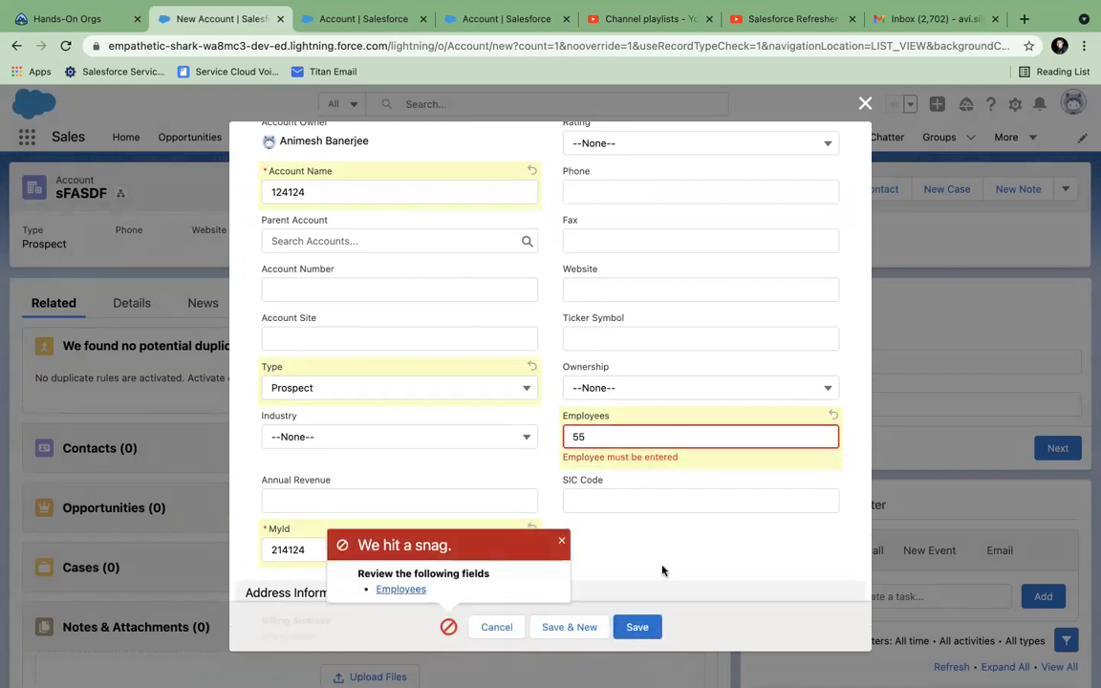
Step: Retest saving the Prospect account with Employees set to 5 and to 105
text(1)
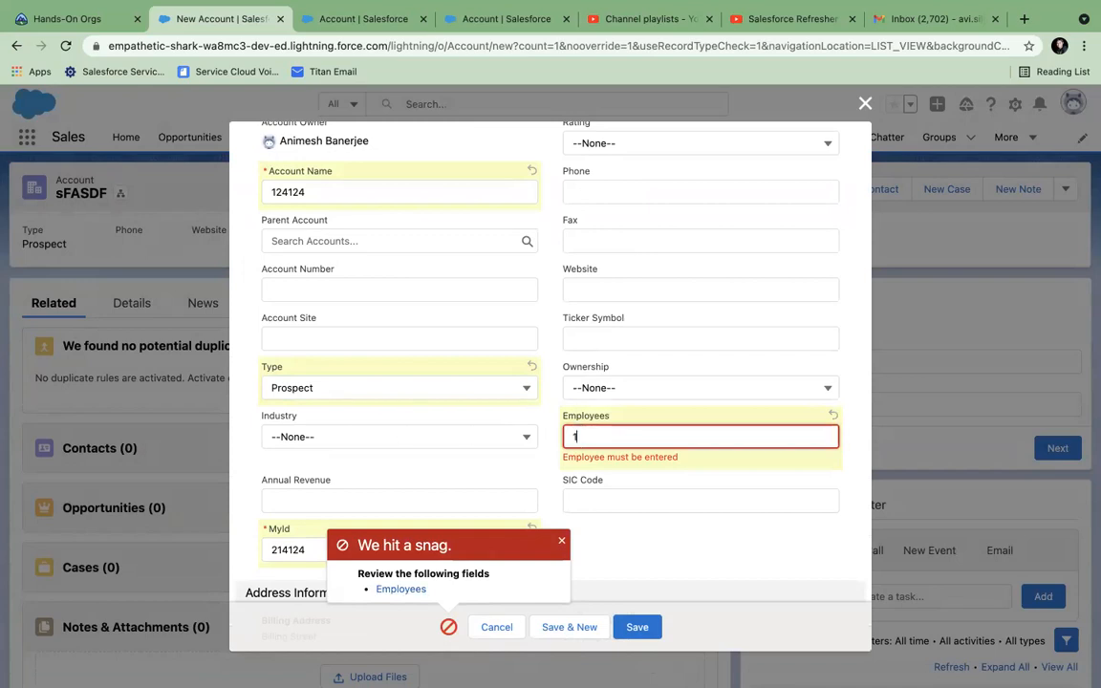
text(5)
click(635, 627)
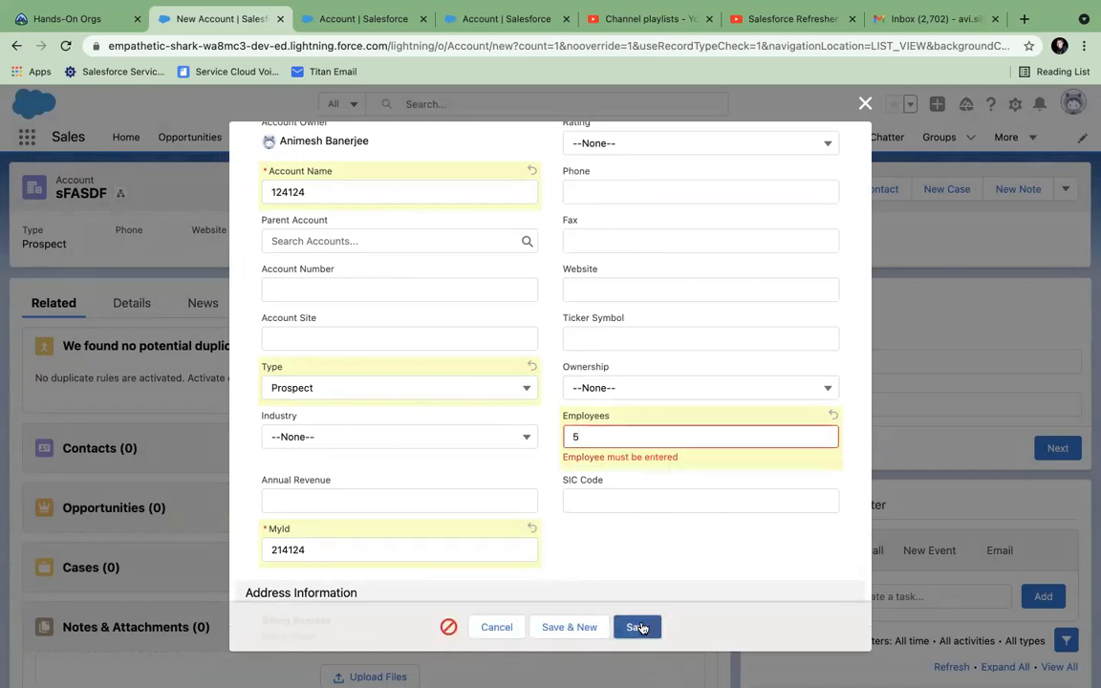
drag(595, 438, 443, 439)
text(105)
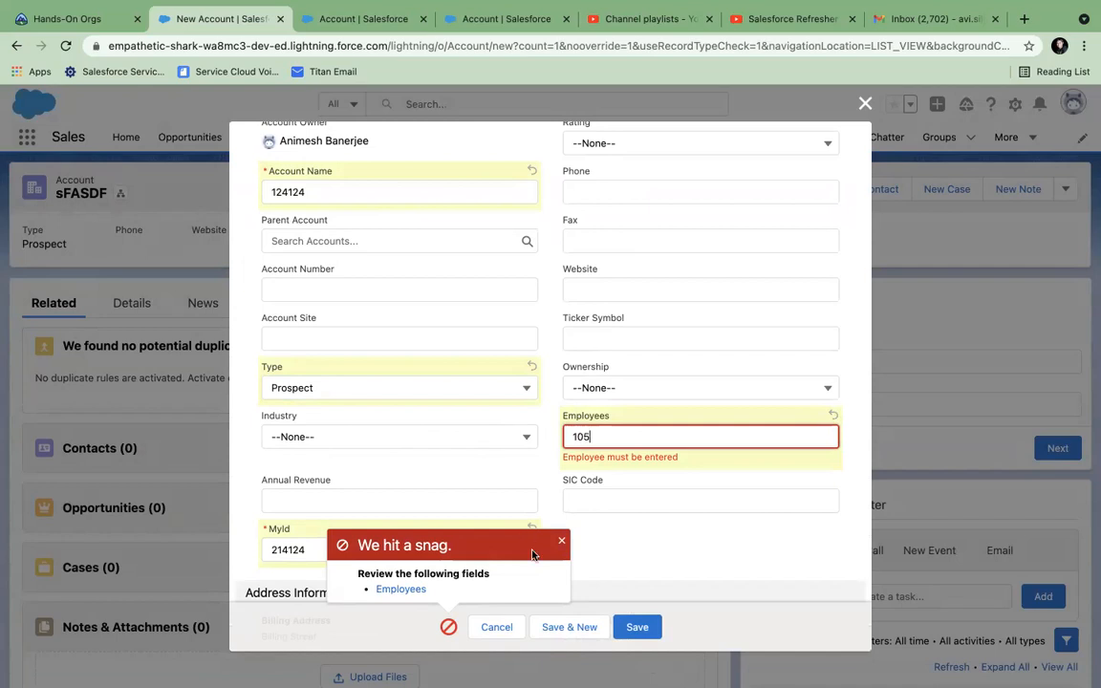
click(641, 627)
Step: Retest saving the Prospect account with 55 employees
click(387, 587)
text(55)
click(635, 628)
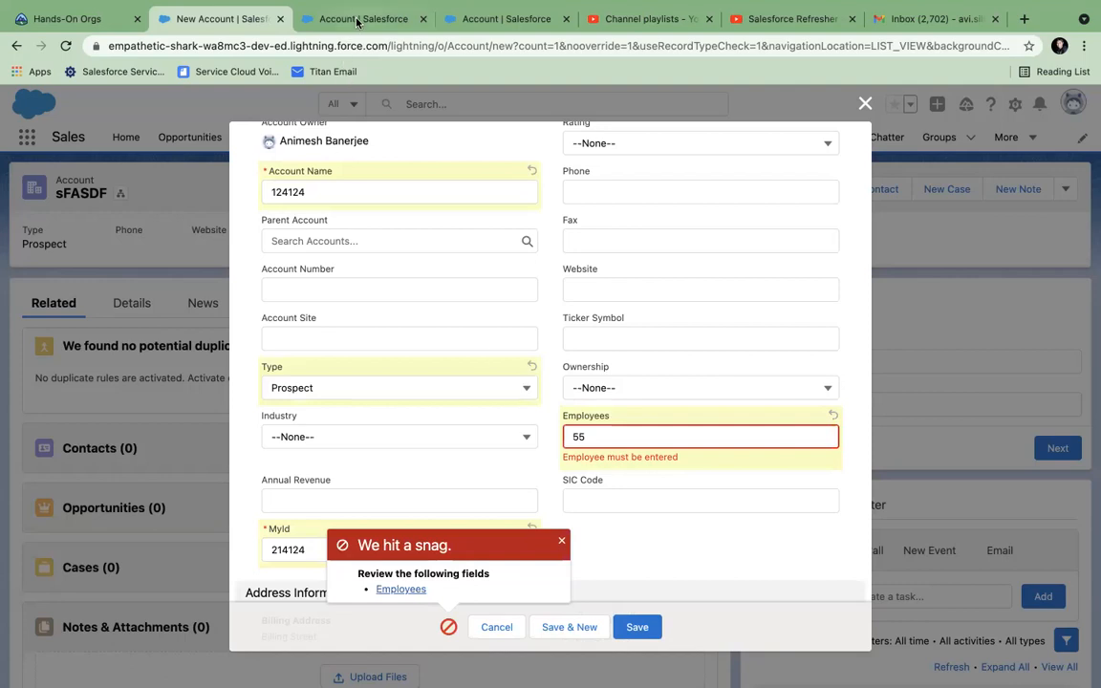
Step: Discard the new account and reopen the Account validation rule in Setup for editing
click(865, 104)
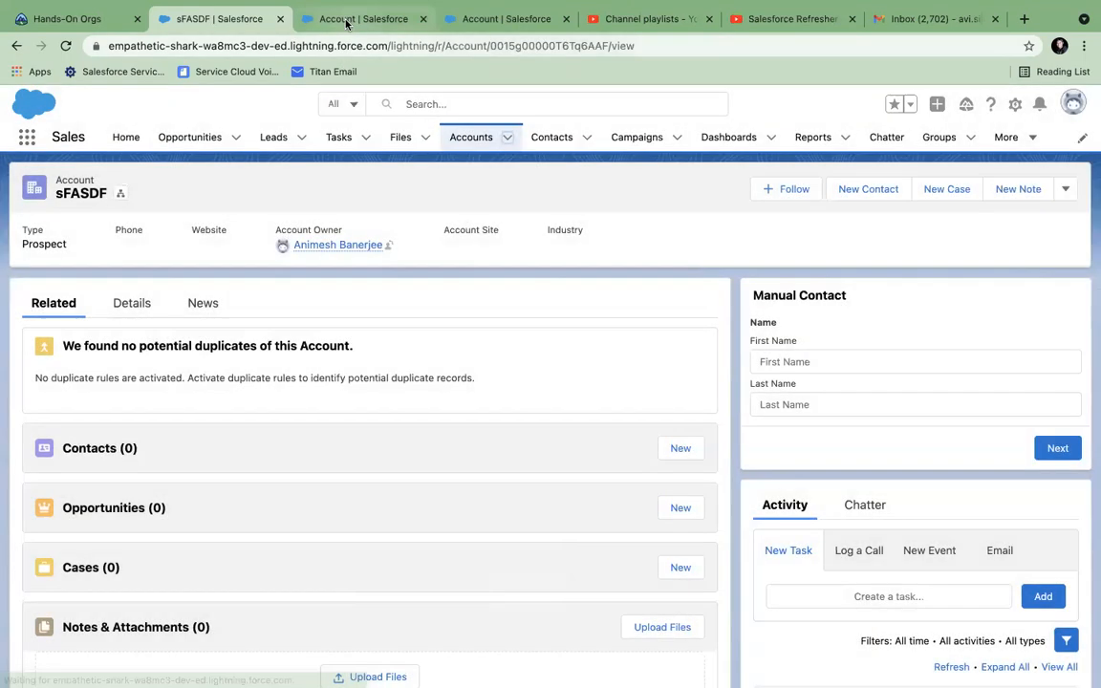
click(363, 18)
click(488, 319)
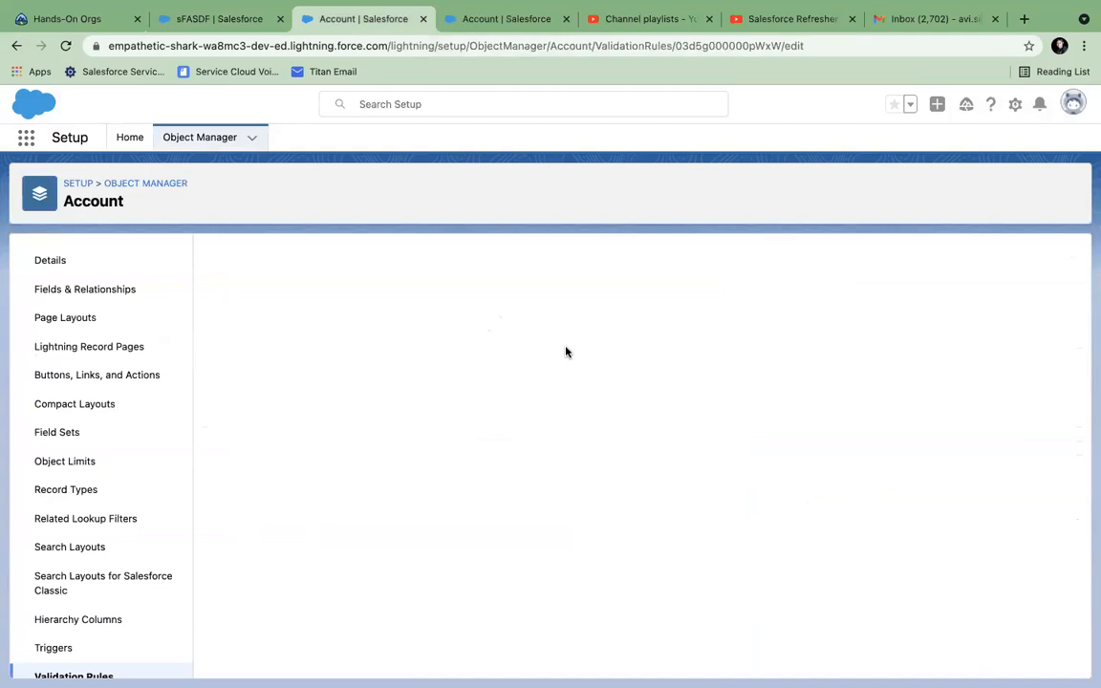
Step: Examine the NOT condition on fewer than 10 employees within the validation rule's error condition formula
click(473, 582)
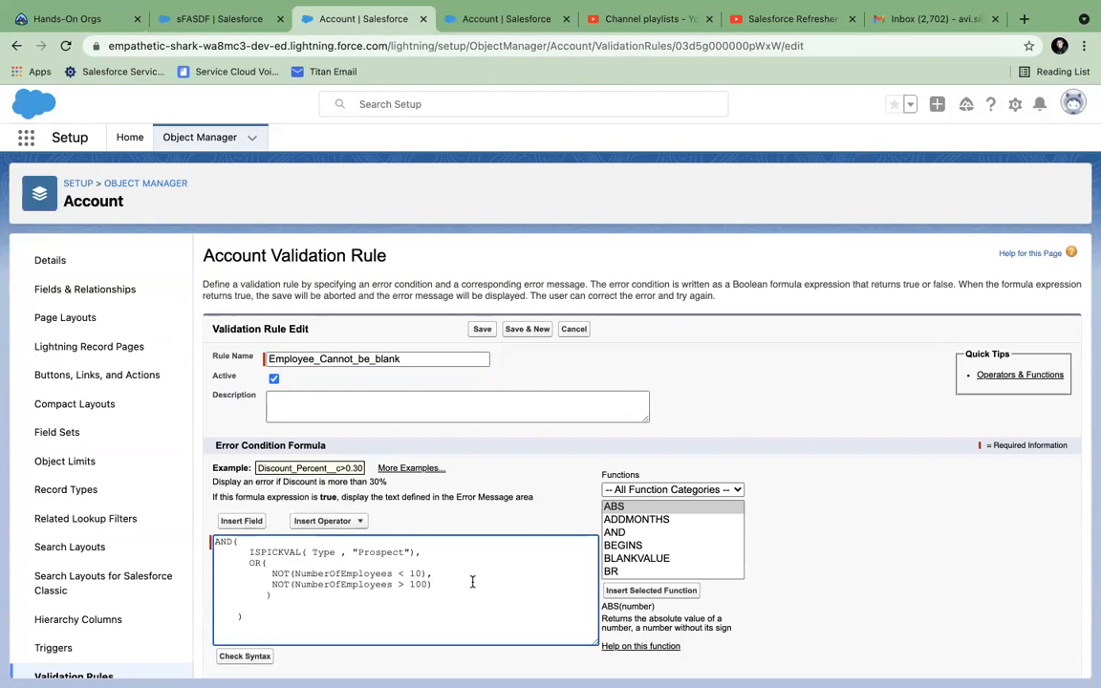
double_click(316, 573)
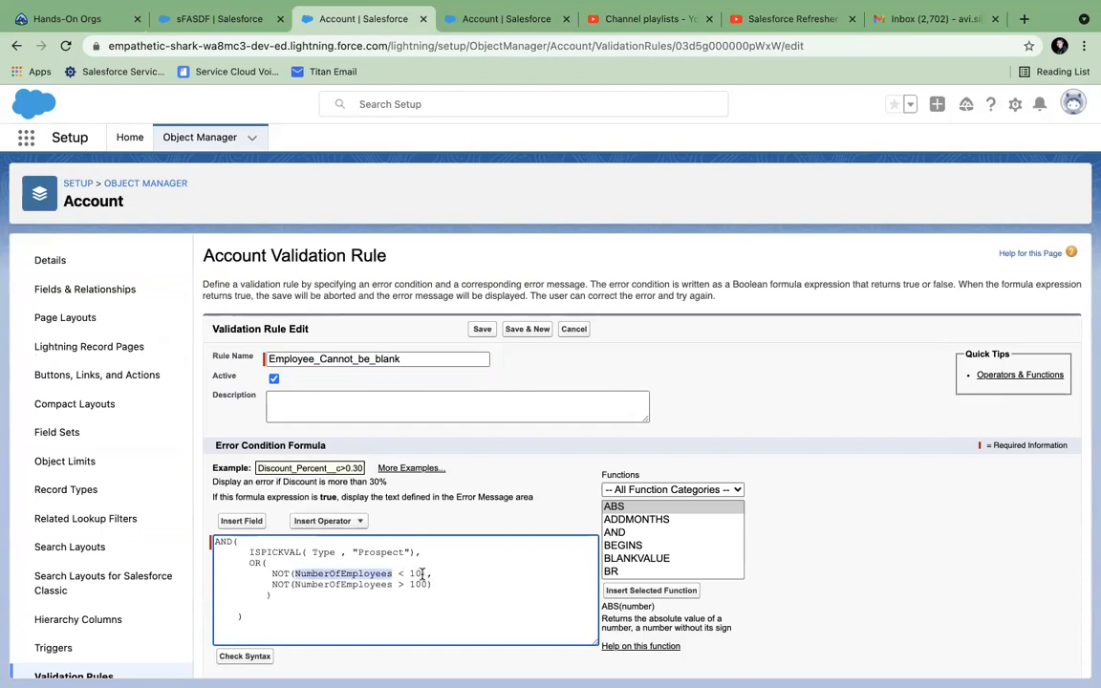
drag(432, 574, 271, 573)
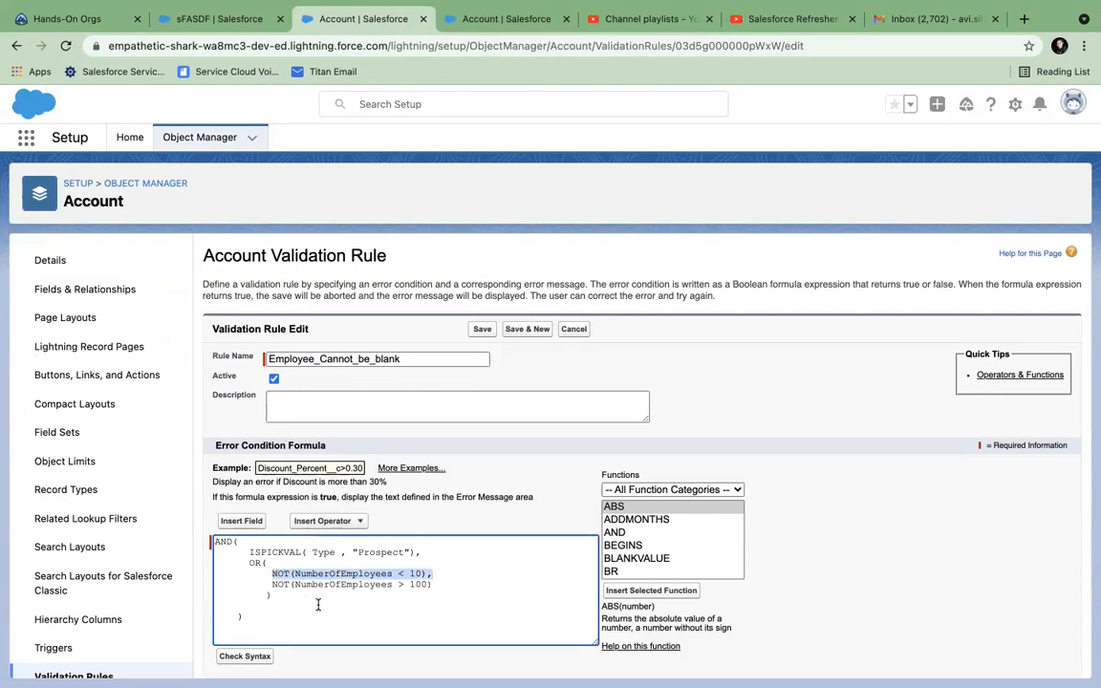
double_click(332, 571)
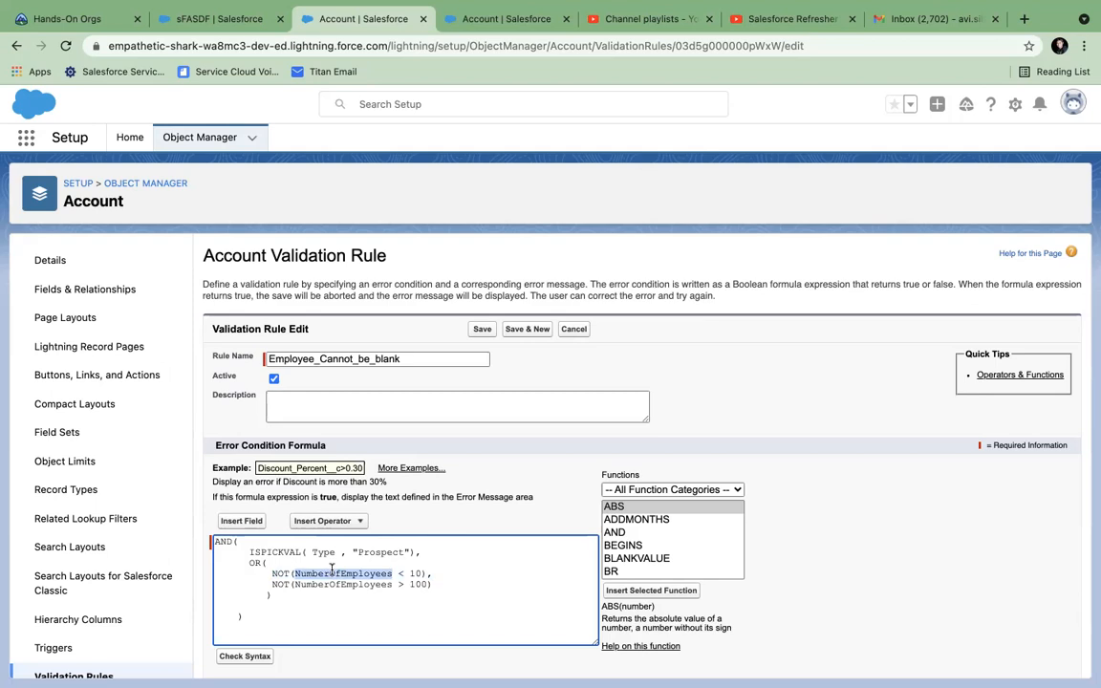
drag(426, 573, 296, 575)
drag(274, 575, 472, 578)
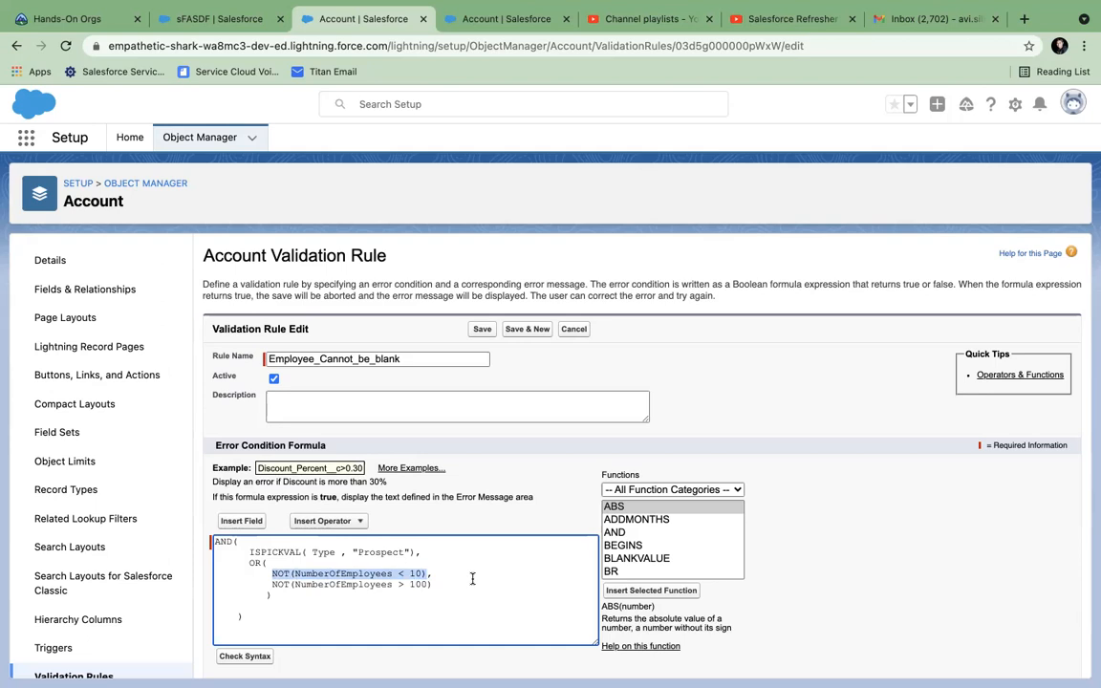
drag(245, 543, 437, 602)
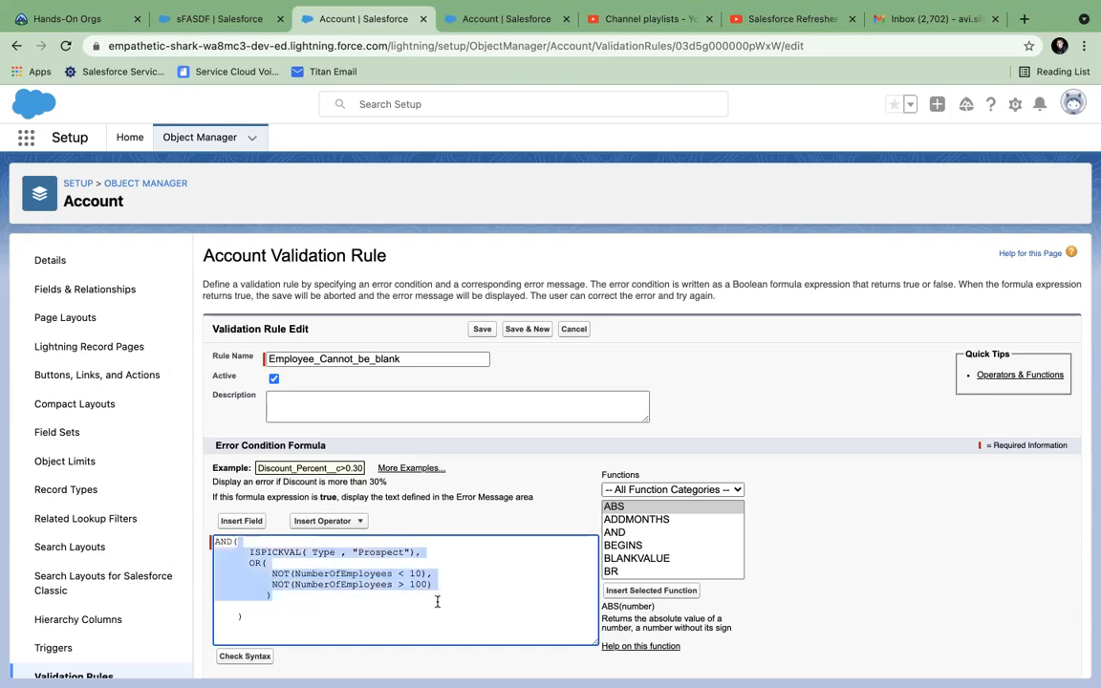
click(471, 595)
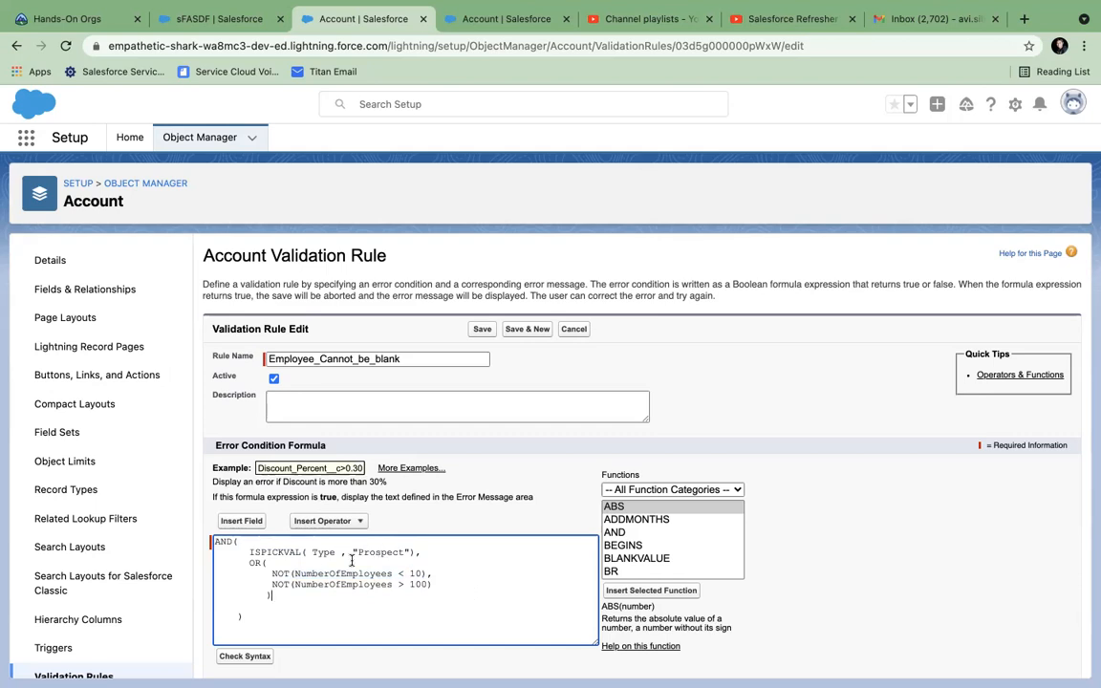
Step: Examine how the inner OR combines the two NOT conditions on NumberOfEmployees with the Prospect type check
click(428, 553)
drag(398, 552, 277, 600)
click(247, 551)
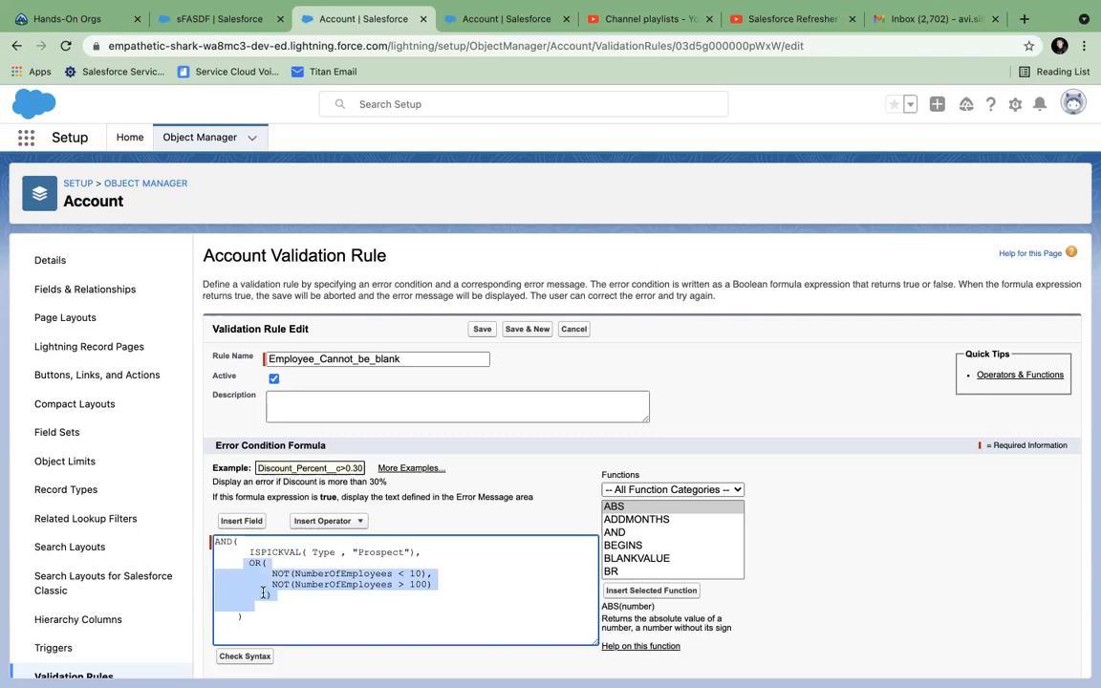
click(254, 571)
double_click(254, 566)
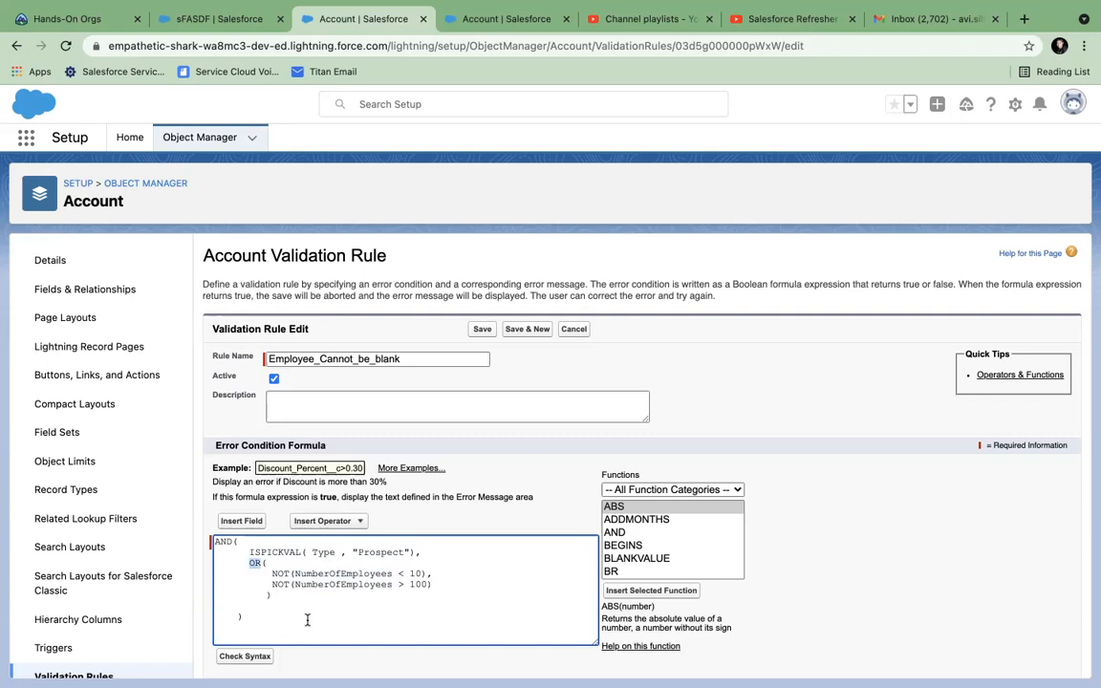
drag(272, 574, 454, 588)
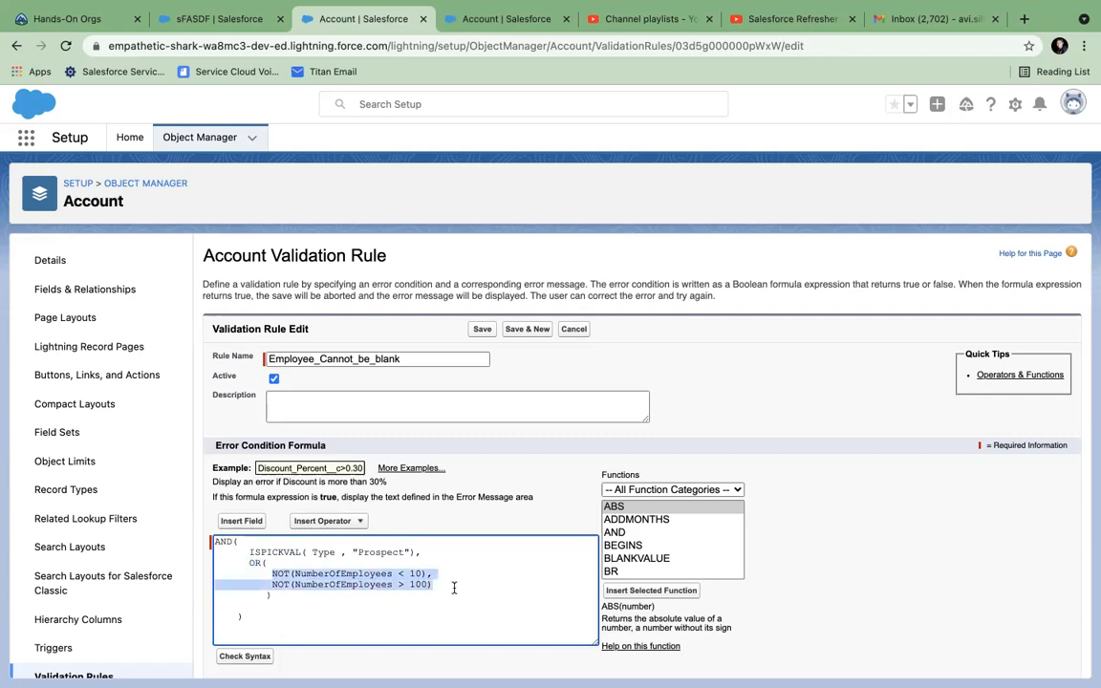
click(247, 562)
drag(247, 562, 276, 597)
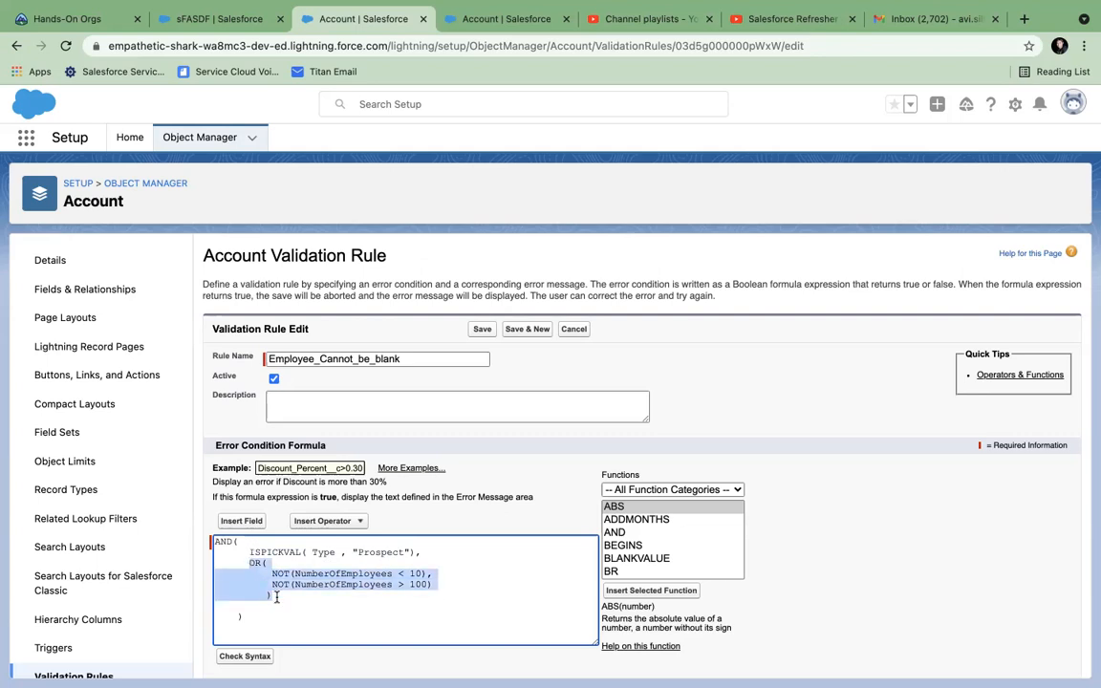
double_click(341, 573)
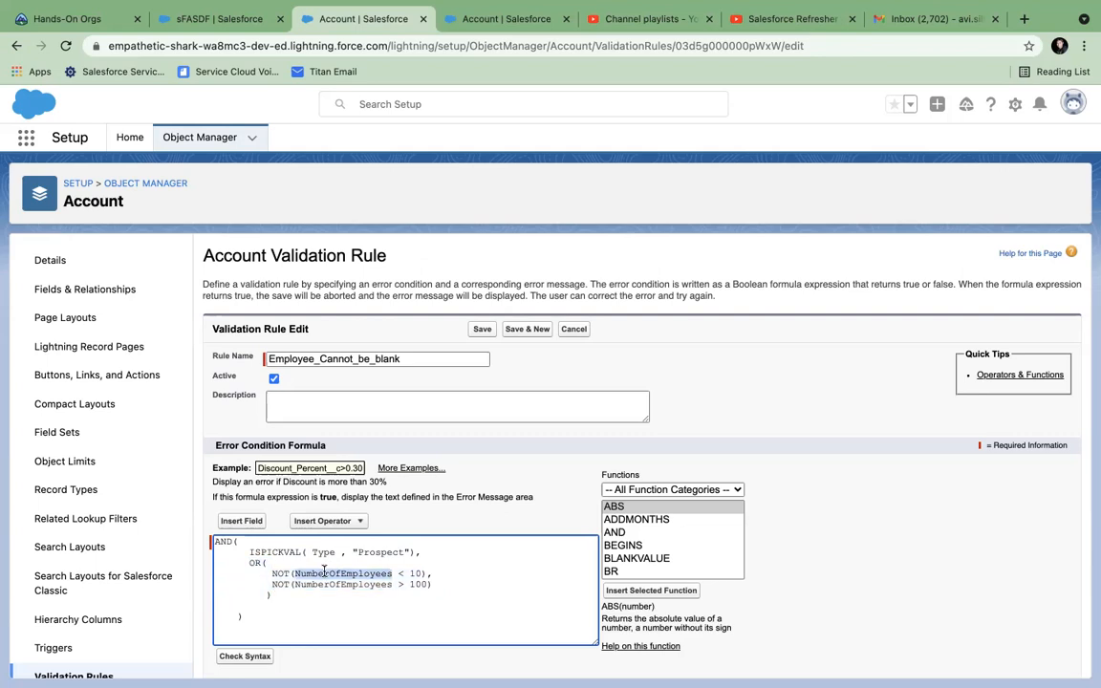
double_click(409, 573)
drag(407, 574, 432, 574)
click(270, 574)
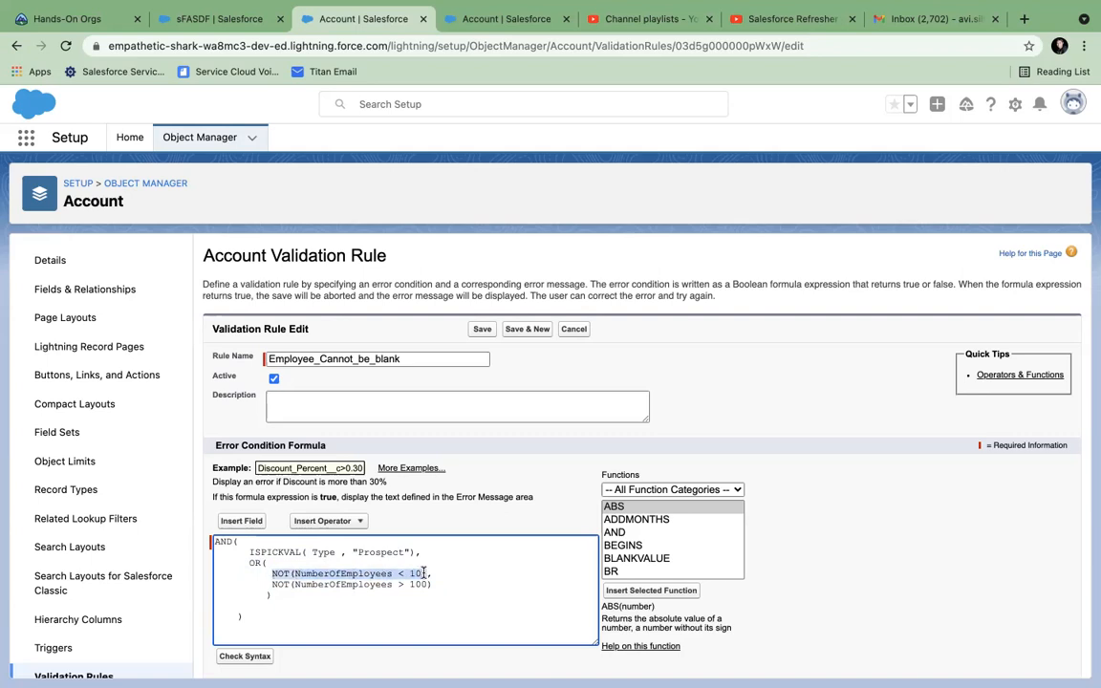
click(247, 563)
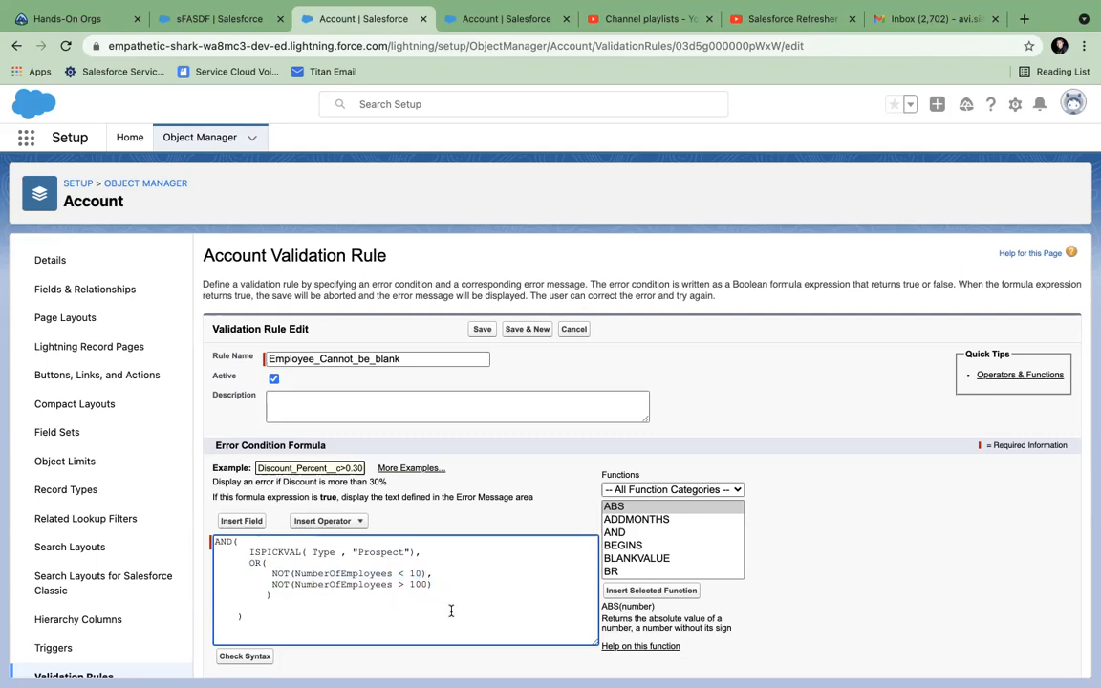
Step: Try AND in place of the inner OR around the two NOT conditions, review it, and change it back to OR
double_click(254, 563)
text(AND()
click(523, 588)
double_click(363, 574)
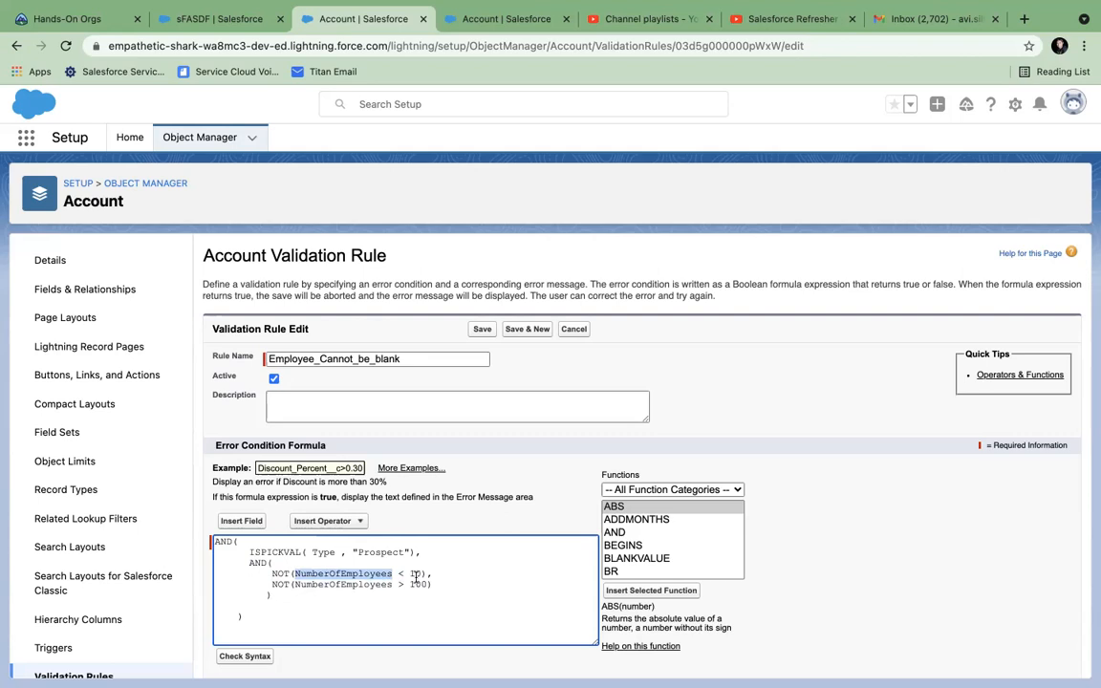
drag(297, 571, 421, 574)
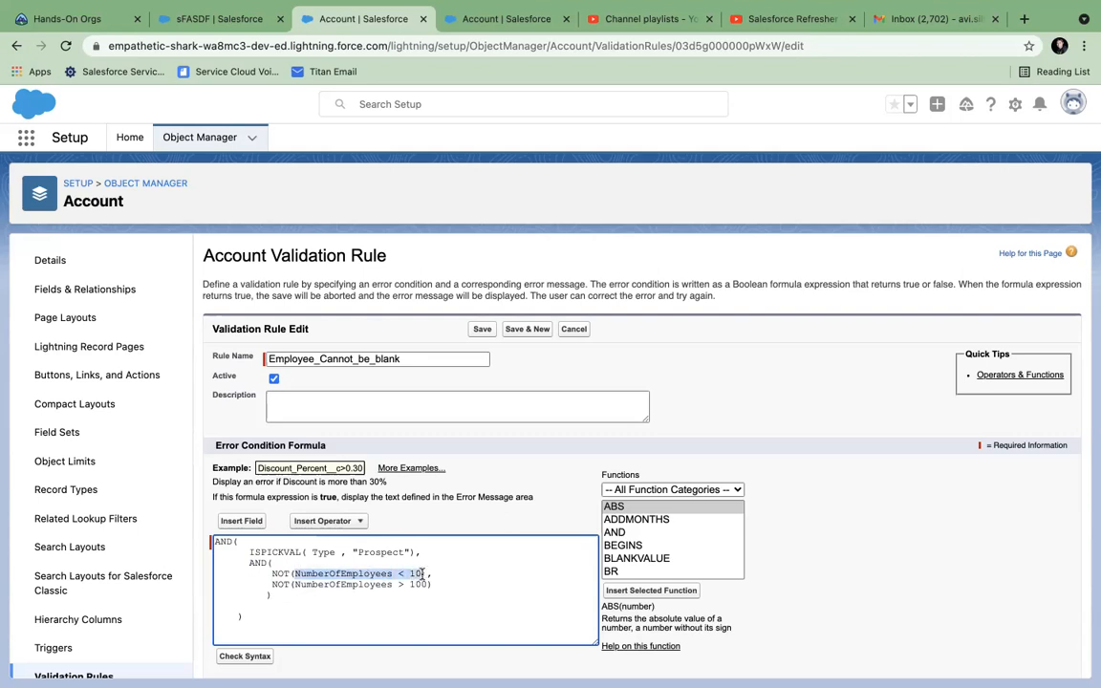
double_click(275, 574)
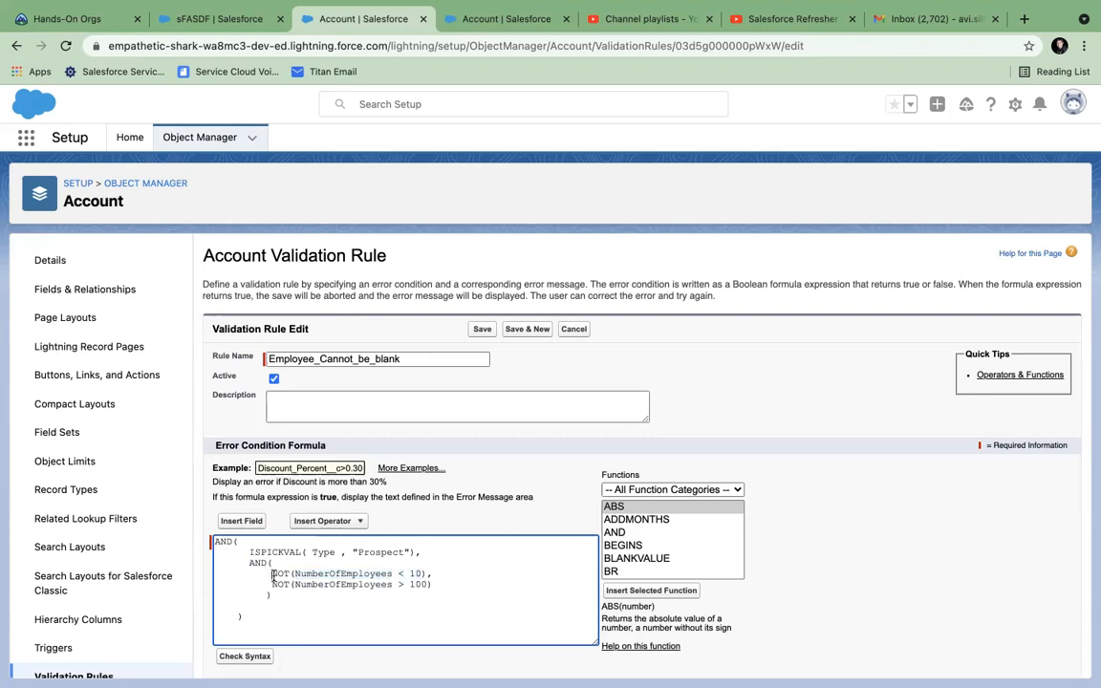
double_click(335, 584)
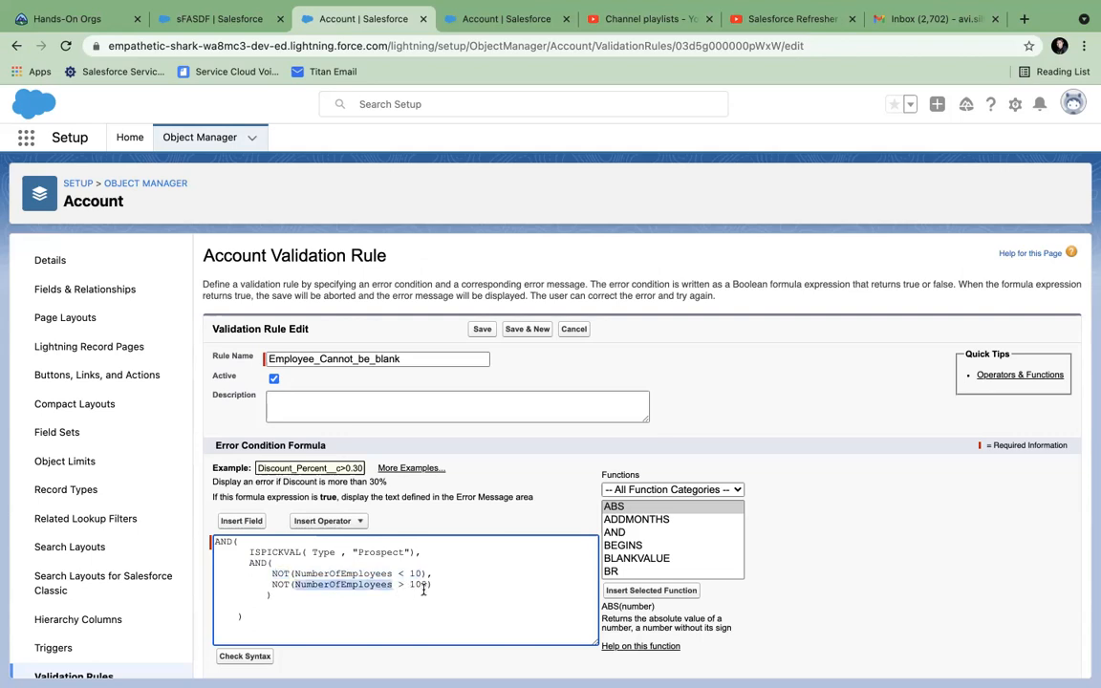
drag(428, 585, 294, 585)
double_click(277, 585)
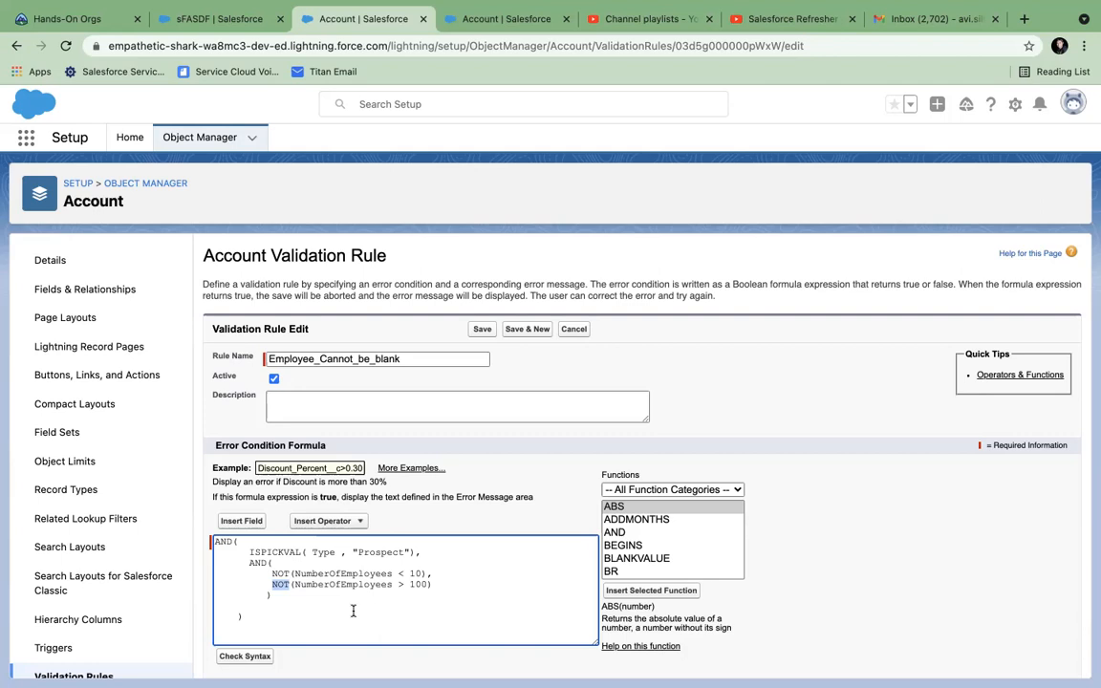
double_click(256, 563)
text(OR)
Step: Remove the NOT wrappers from both conditions, leaving NumberOfEmployees < 10 and NumberOfEmployees > 100 inside the OR
double_click(346, 573)
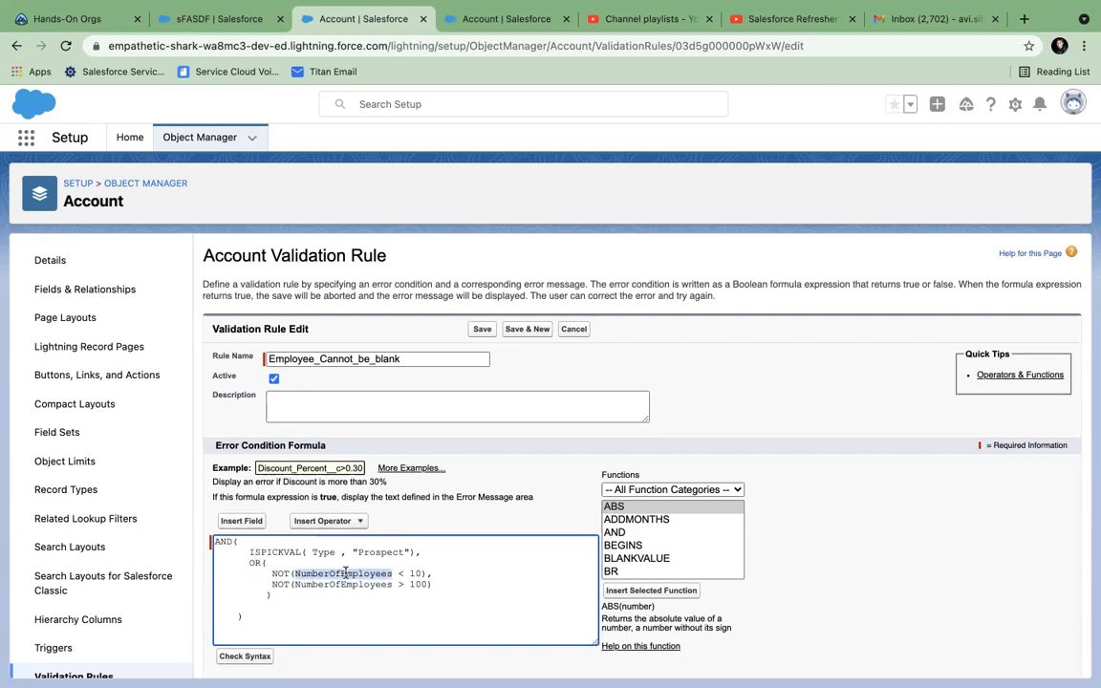
click(405, 576)
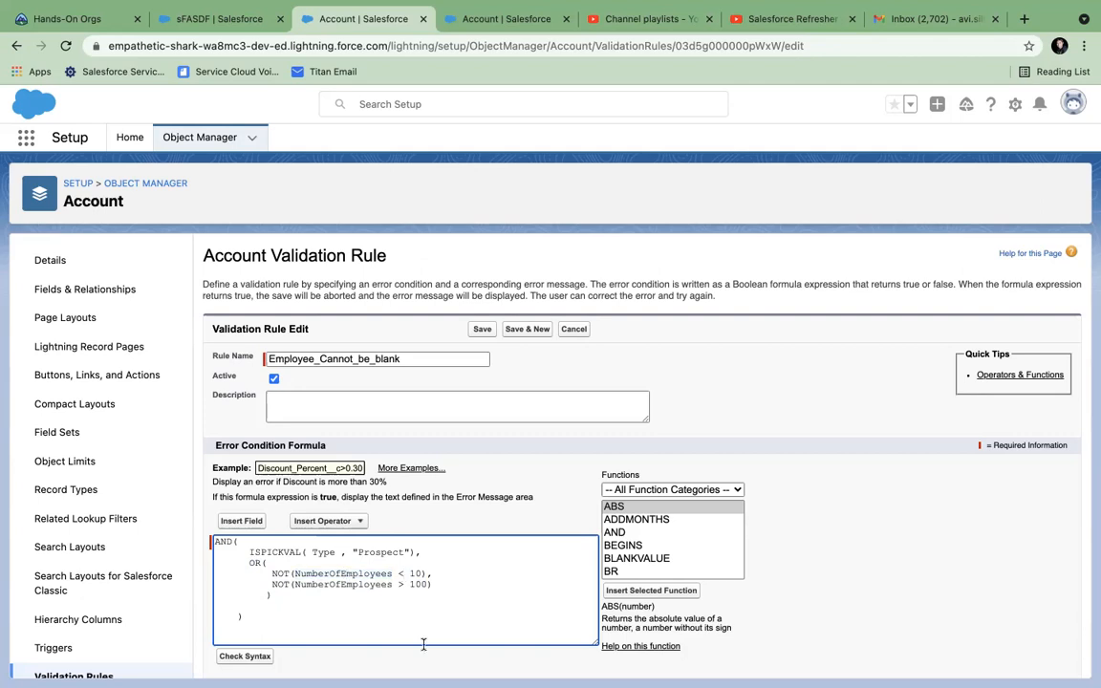
click(296, 576)
key(BackSpace)
key(BackSpace)
key(BackSpace)
key(BackSpace)
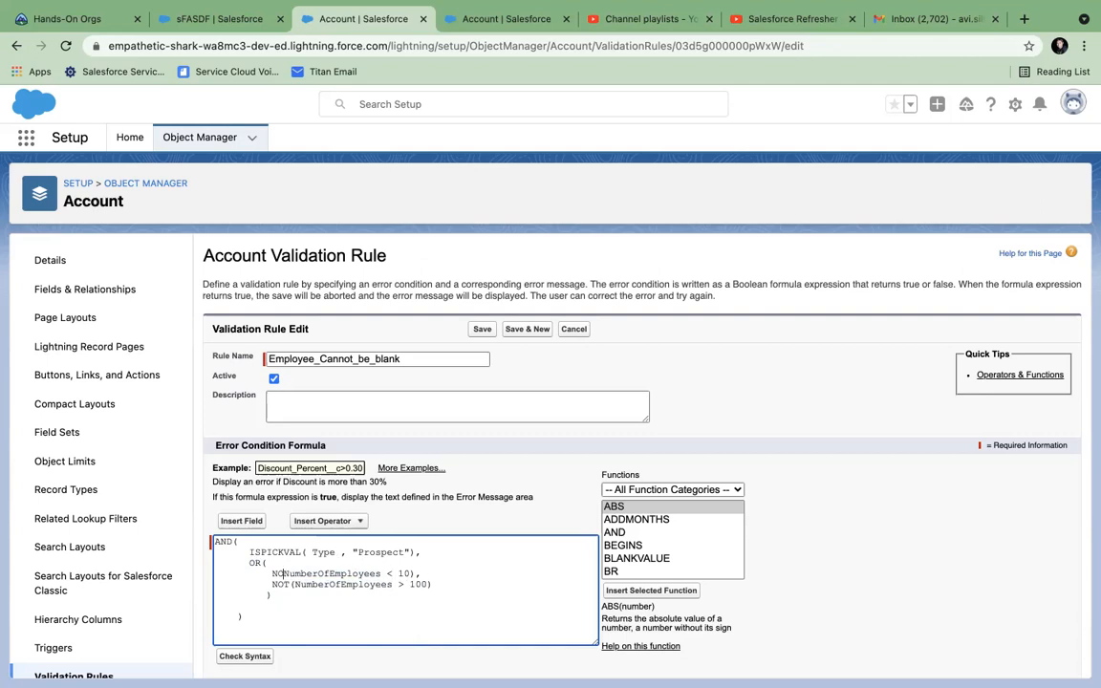
click(403, 573)
key(BackSpace)
click(292, 585)
key(BackSpace)
key(BackSpace)
key(BackSpace)
key(BackSpace)
click(407, 584)
key(BackSpace)
click(454, 616)
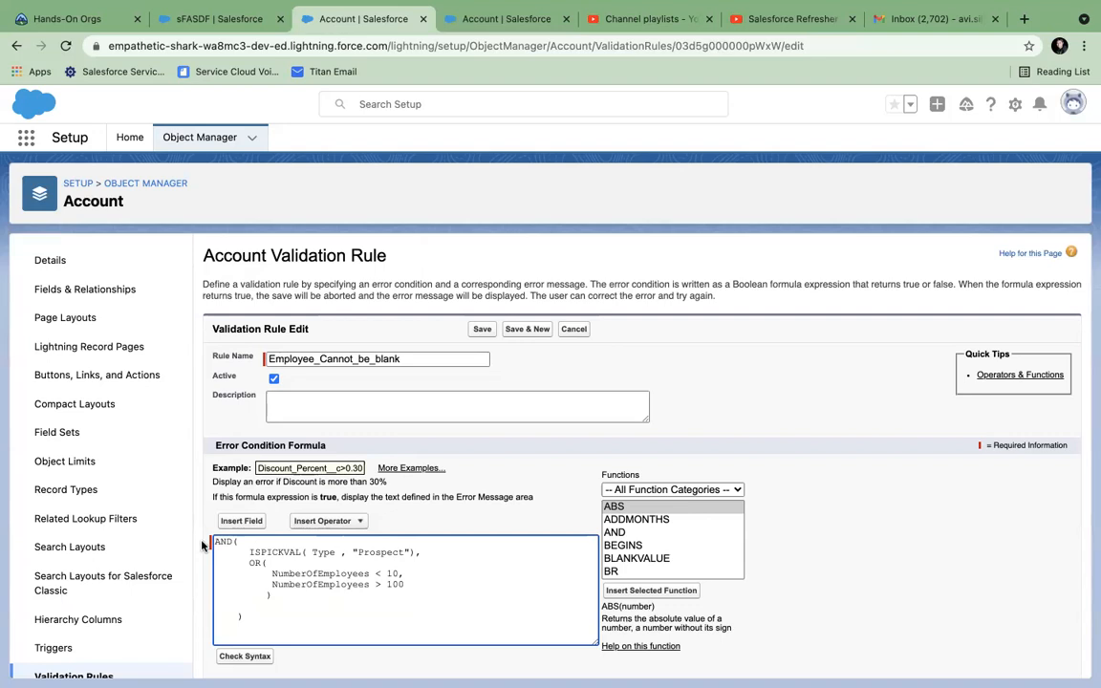
Step: Try putting NOT( in front of the inner OR, review the grouping, and remove it again
click(250, 564)
text(NOT()
click(274, 596)
click(258, 574)
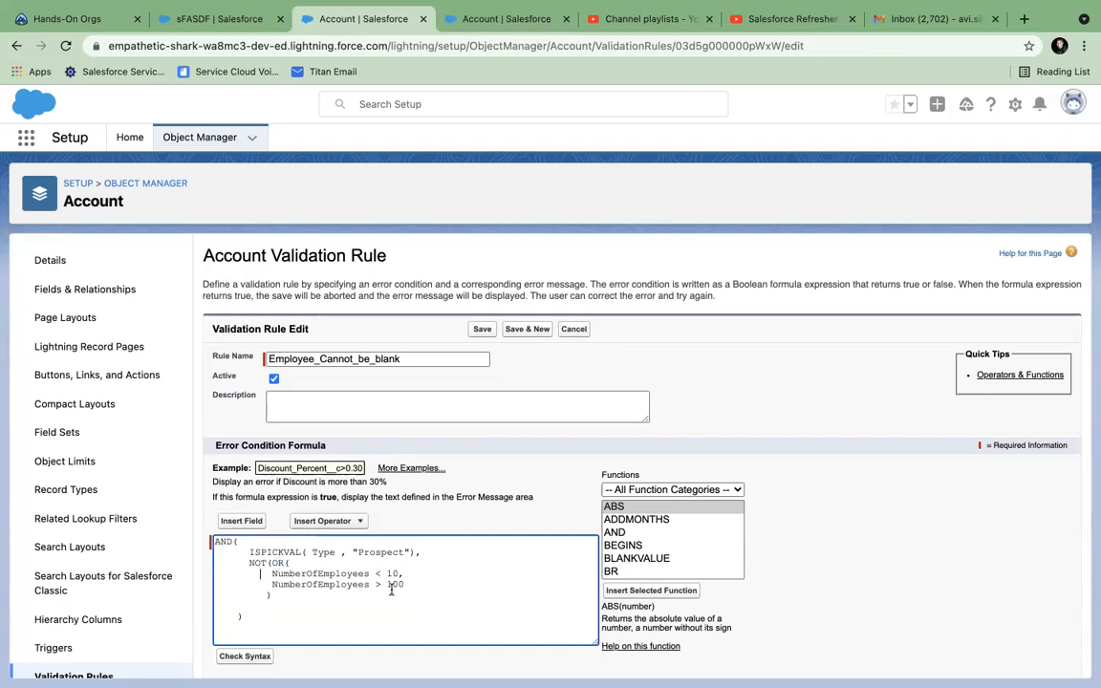
double_click(258, 563)
drag(273, 574, 414, 582)
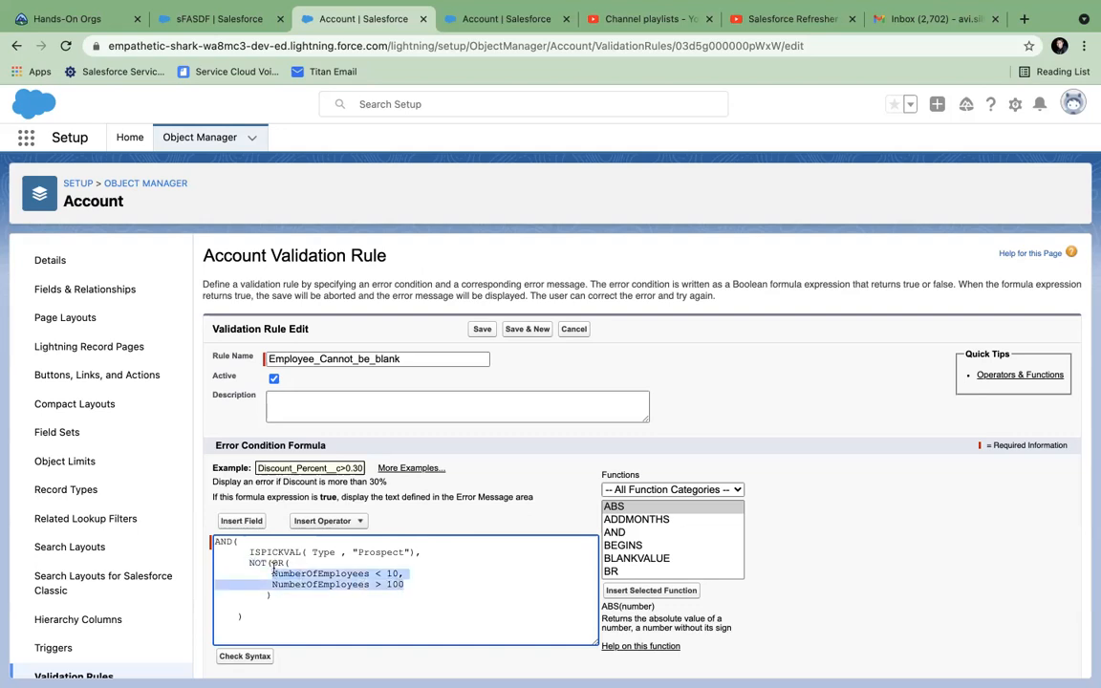
click(288, 594)
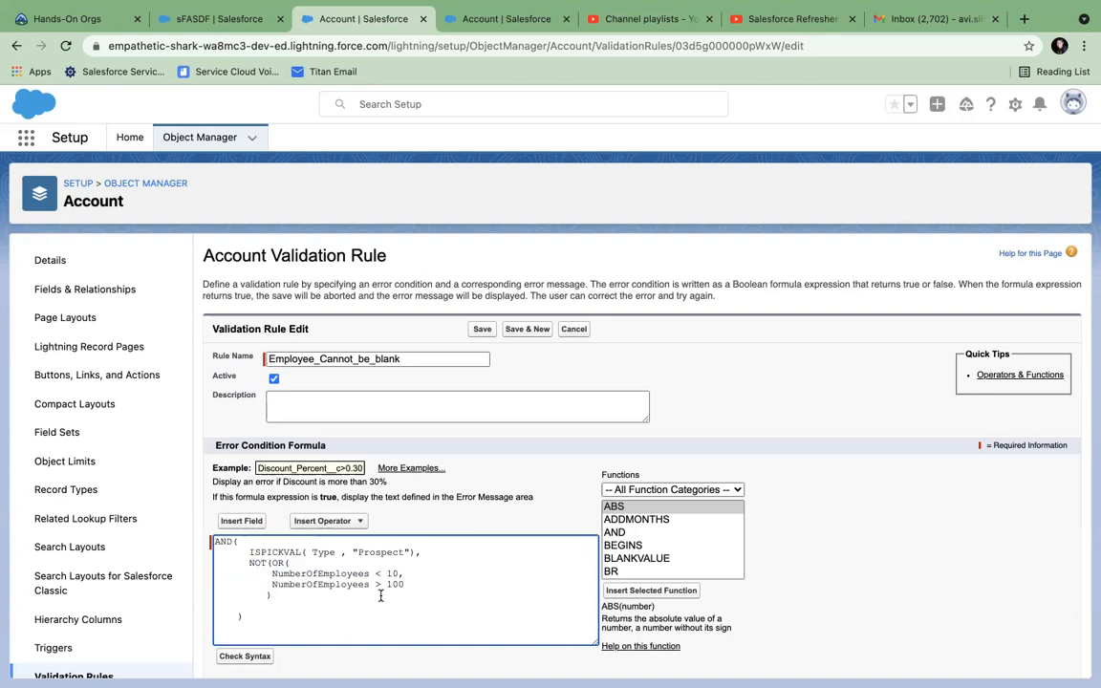
click(271, 565)
key(BackSpace)
key(BackSpace)
key(BackSpace)
key(BackSpace)
Step: Wrap NumberOfEmployees < 10 and NumberOfEmployees > 100 each in its own NOT function inside the OR
click(272, 574)
text(NOT()
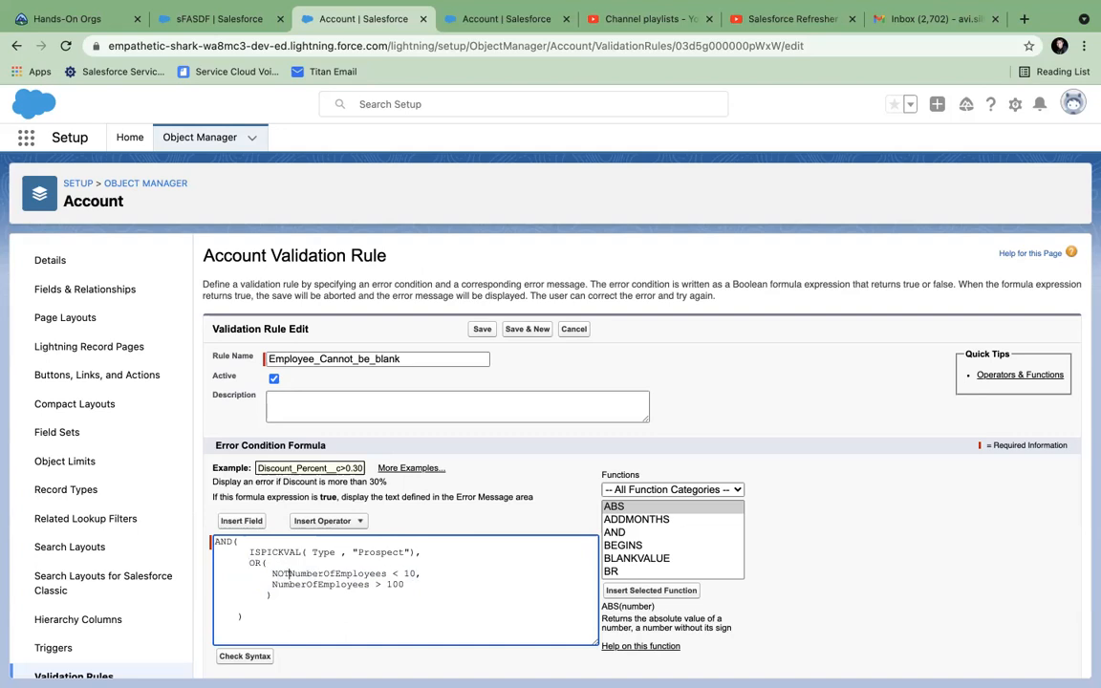
click(421, 573)
text(),)
click(272, 585)
text(NOT()
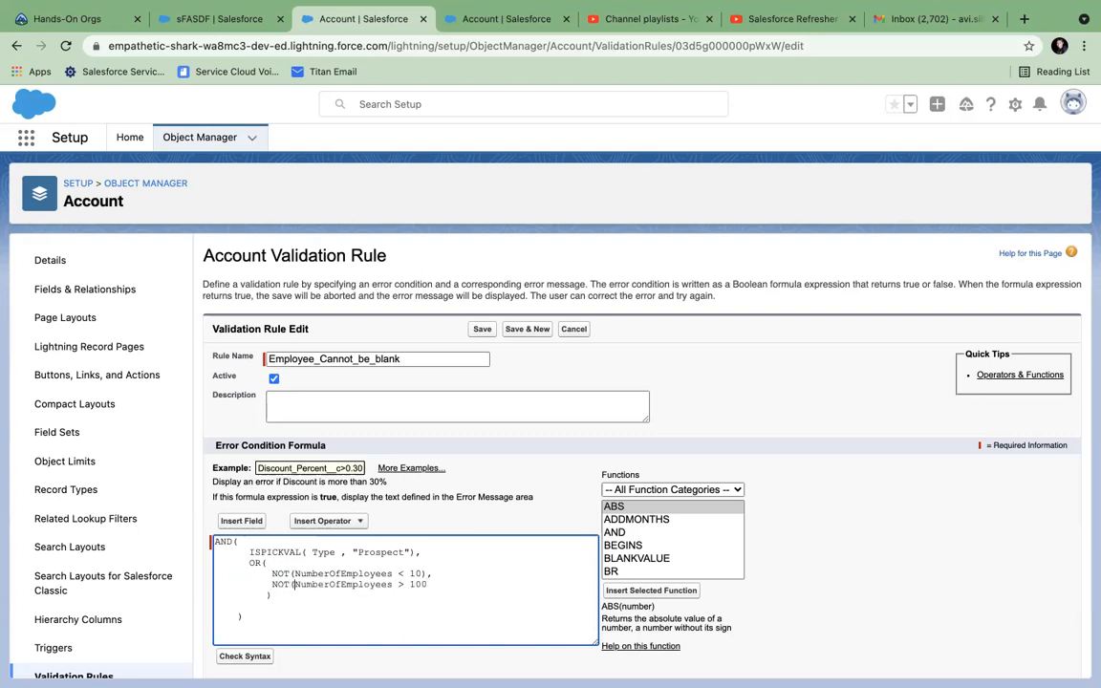
click(428, 584)
text())
Step: Reverse both comparison operators so the conditions read NOT(NumberOfEmployees > 10) and NOT(NumberOfEmployees < 100)
click(405, 573)
key(BackSpace)
text(>)
click(405, 584)
key(BackSpace)
text(<)
key(Down)
Step: Review the OR block with its two reversed NOT conditions on NumberOfEmployees
double_click(357, 584)
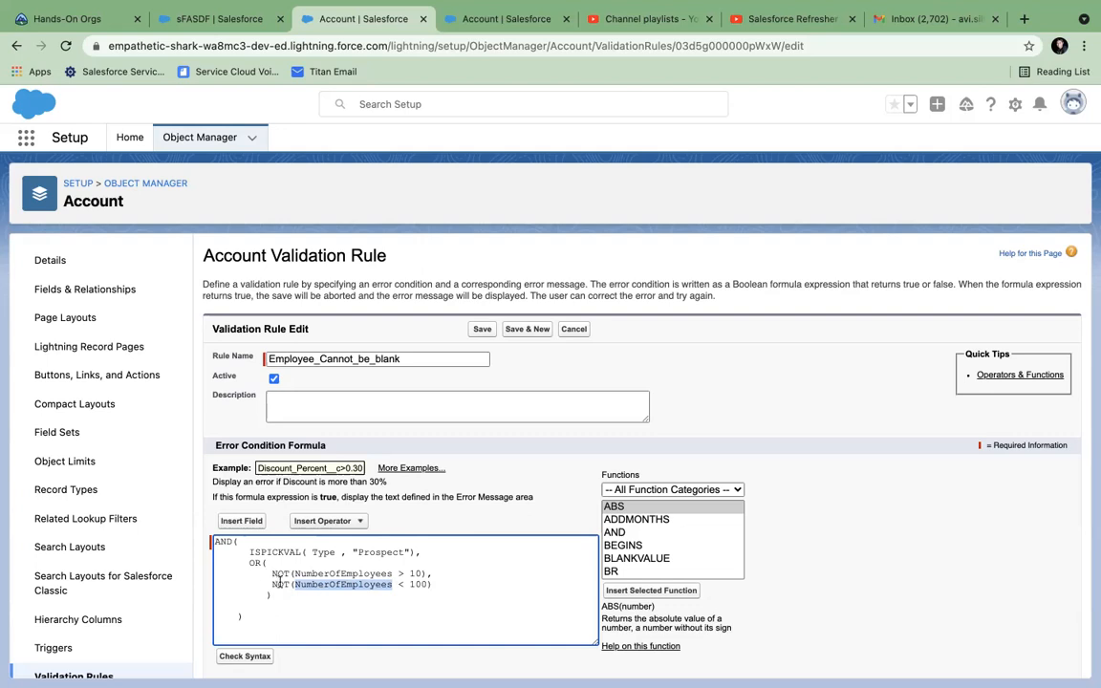
click(325, 564)
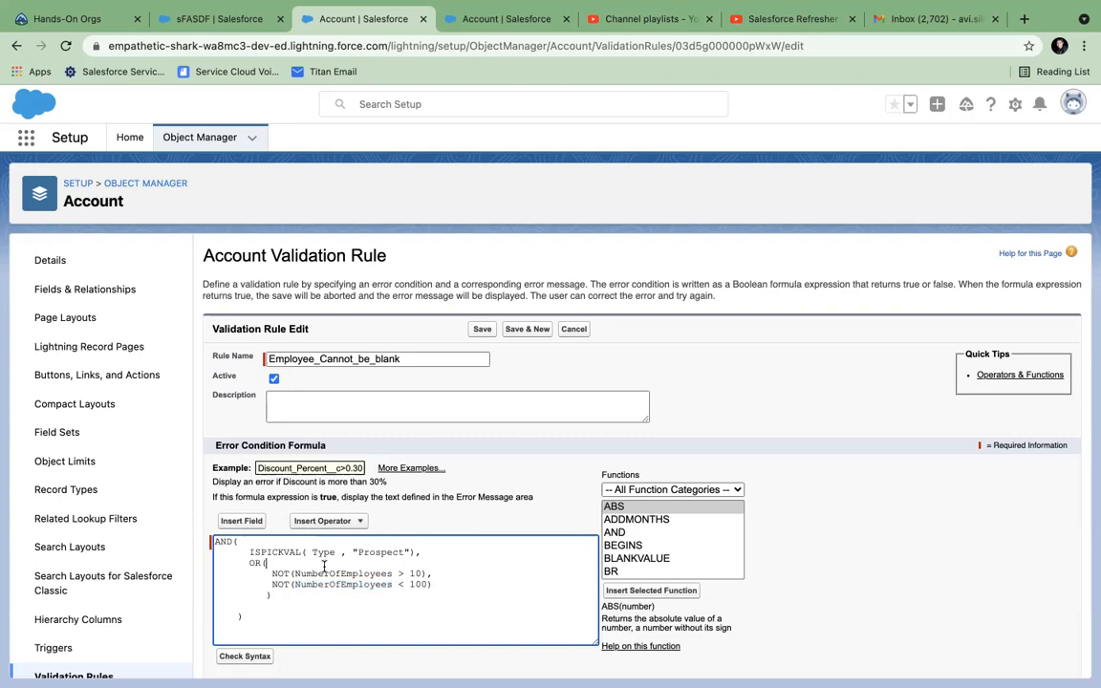
double_click(325, 574)
double_click(329, 586)
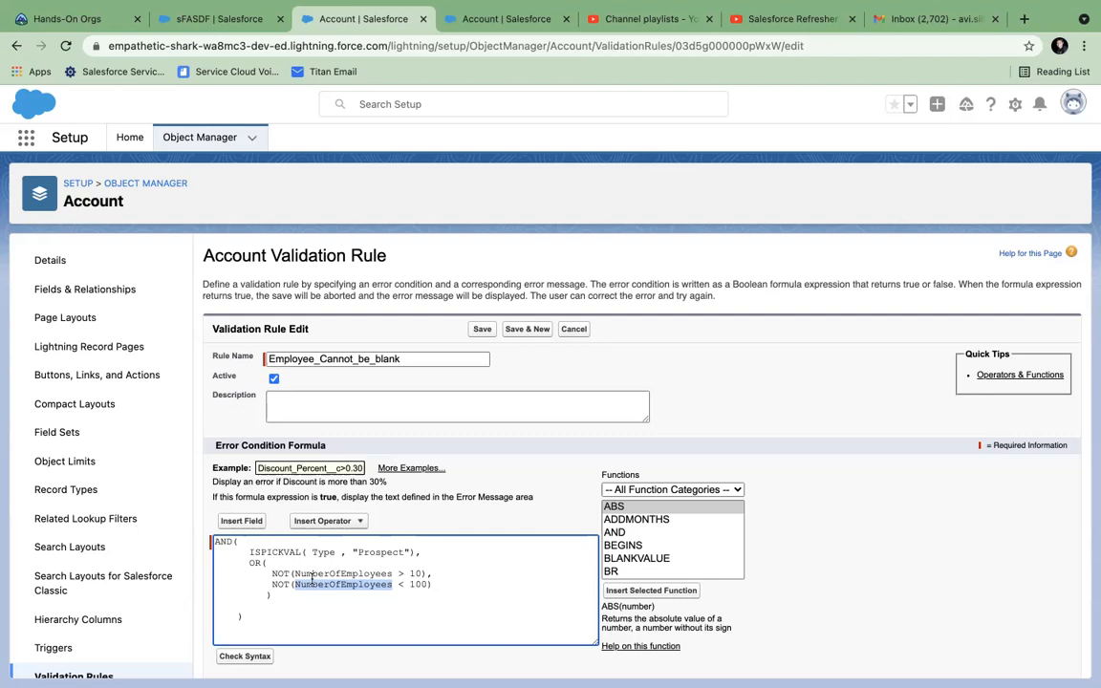
drag(271, 574, 436, 586)
click(386, 620)
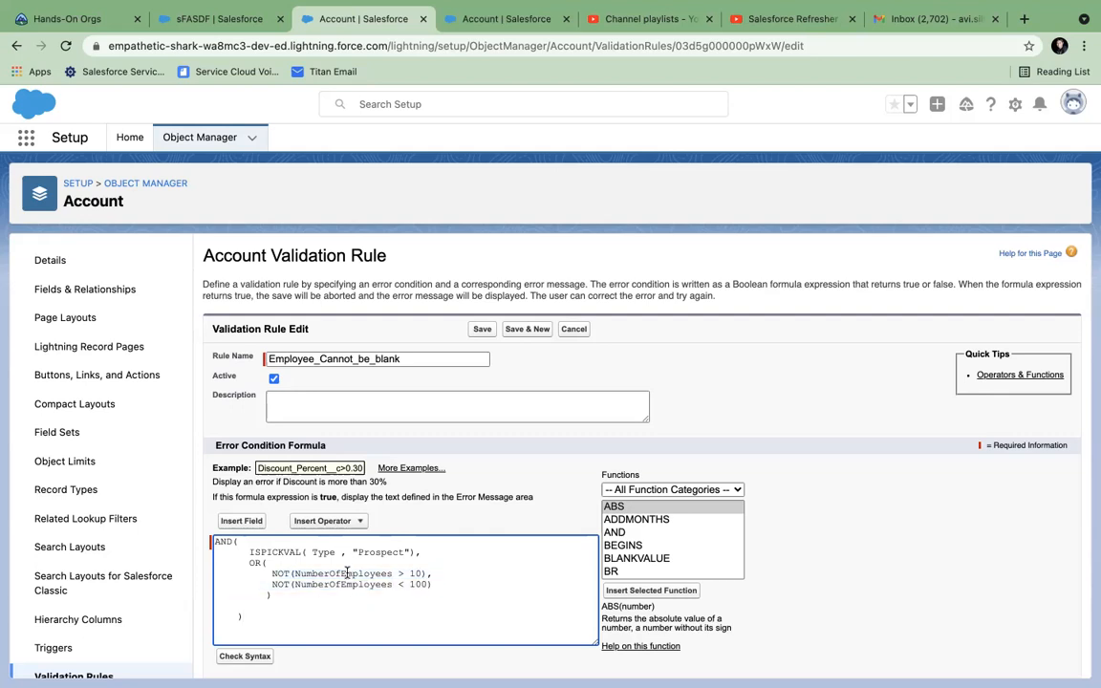
double_click(347, 572)
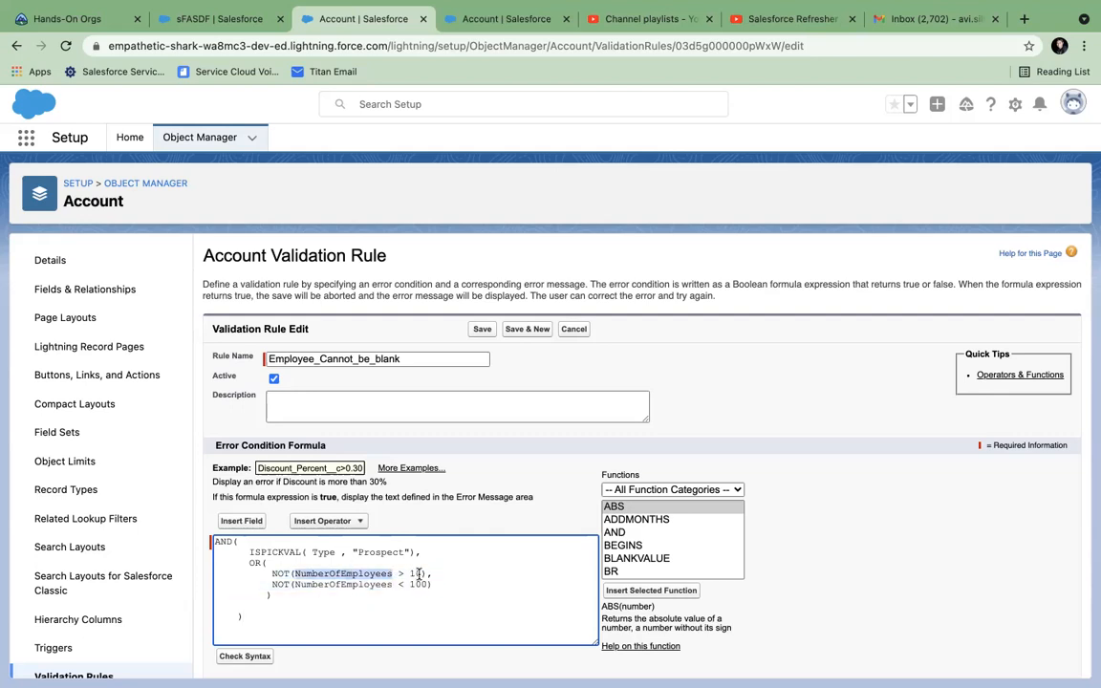
click(288, 574)
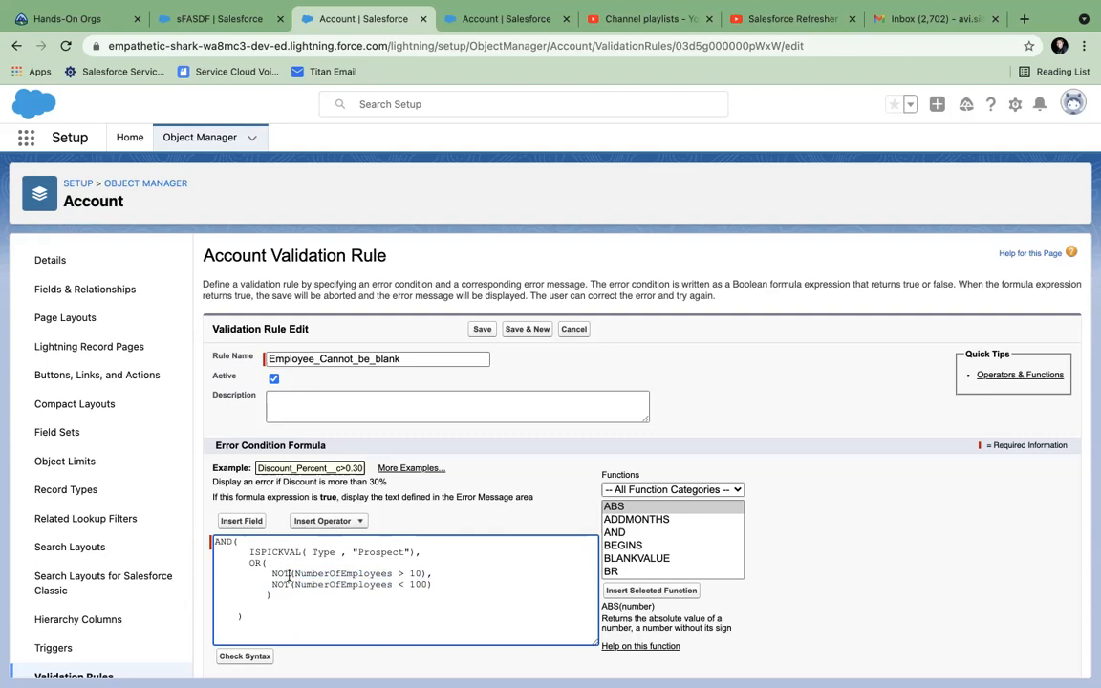
click(342, 584)
Step: Save the edited Account validation rule
scroll(296, 648, down, 3)
scroll(297, 648, down, 2)
click(482, 659)
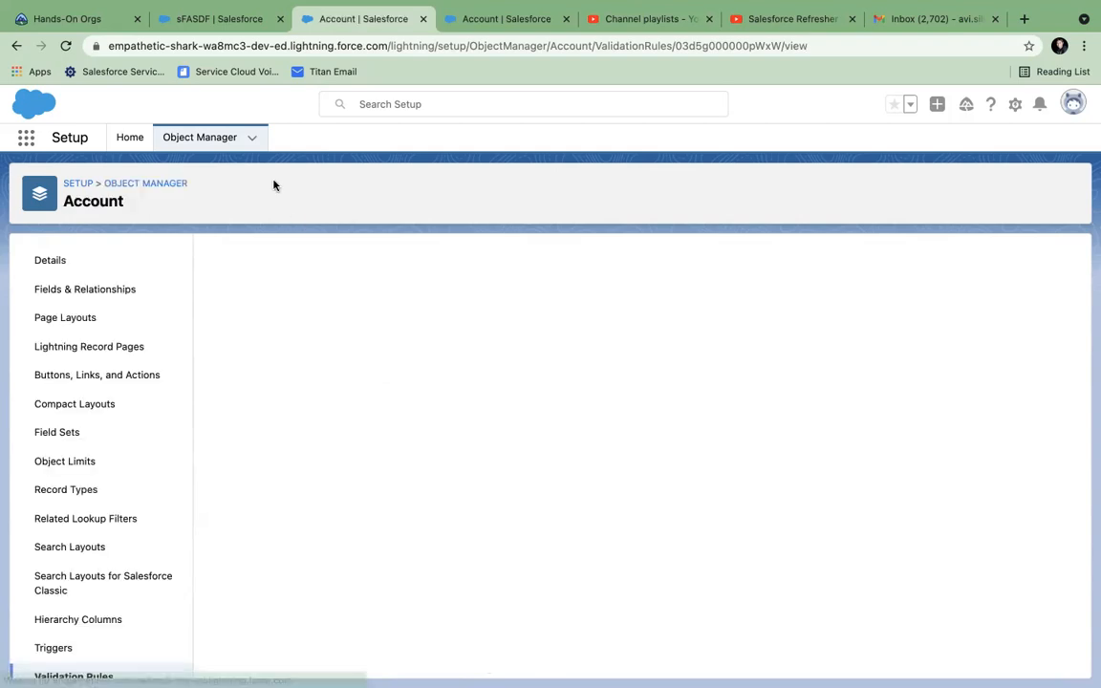
Step: Reload the account record in the Sales app and start a new account named SADFASDF with type Prospect
click(201, 20)
key(super+r)
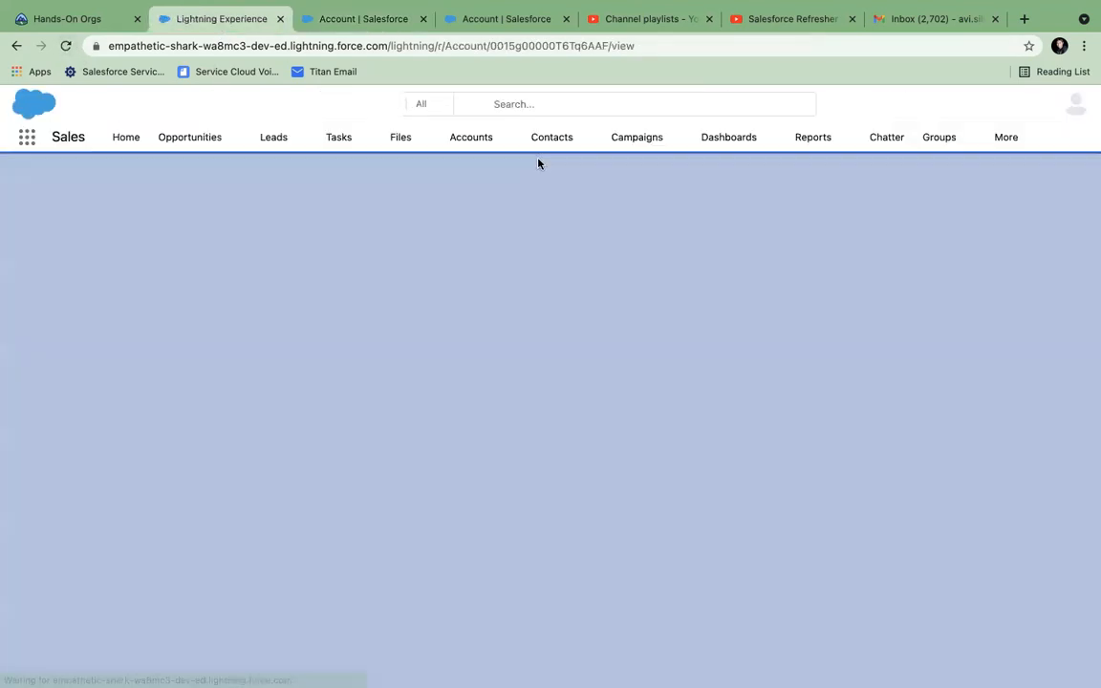
click(507, 139)
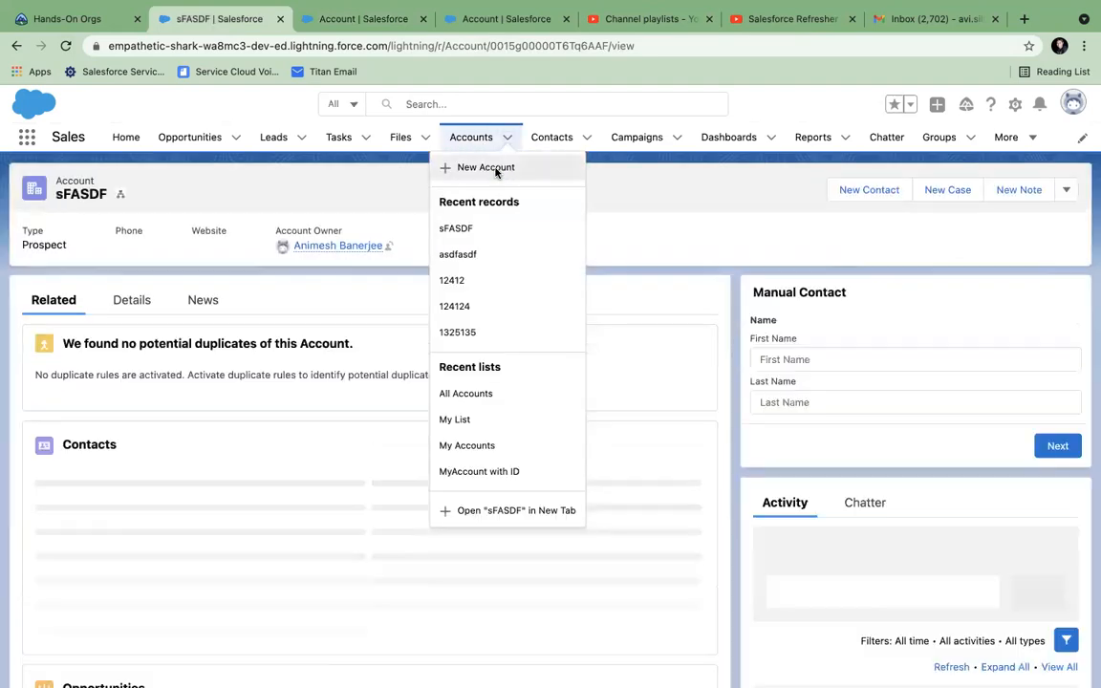
click(485, 168)
click(332, 273)
text(124)
key(BackSpace)
key(BackSpace)
text(SADFASDF)
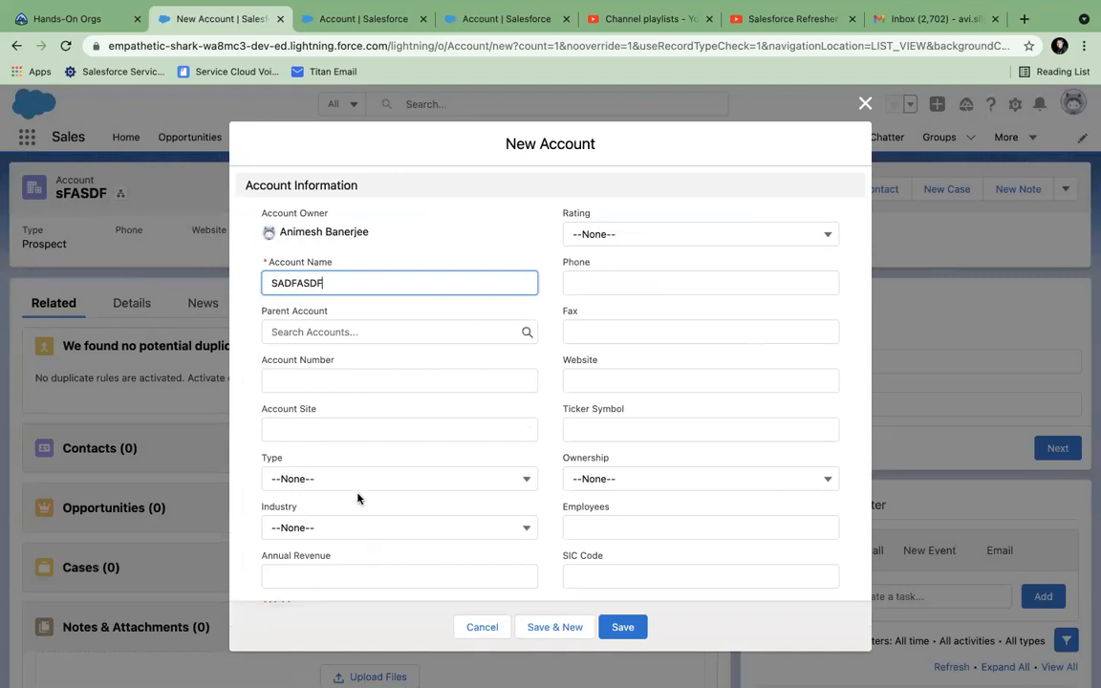
click(351, 476)
click(330, 296)
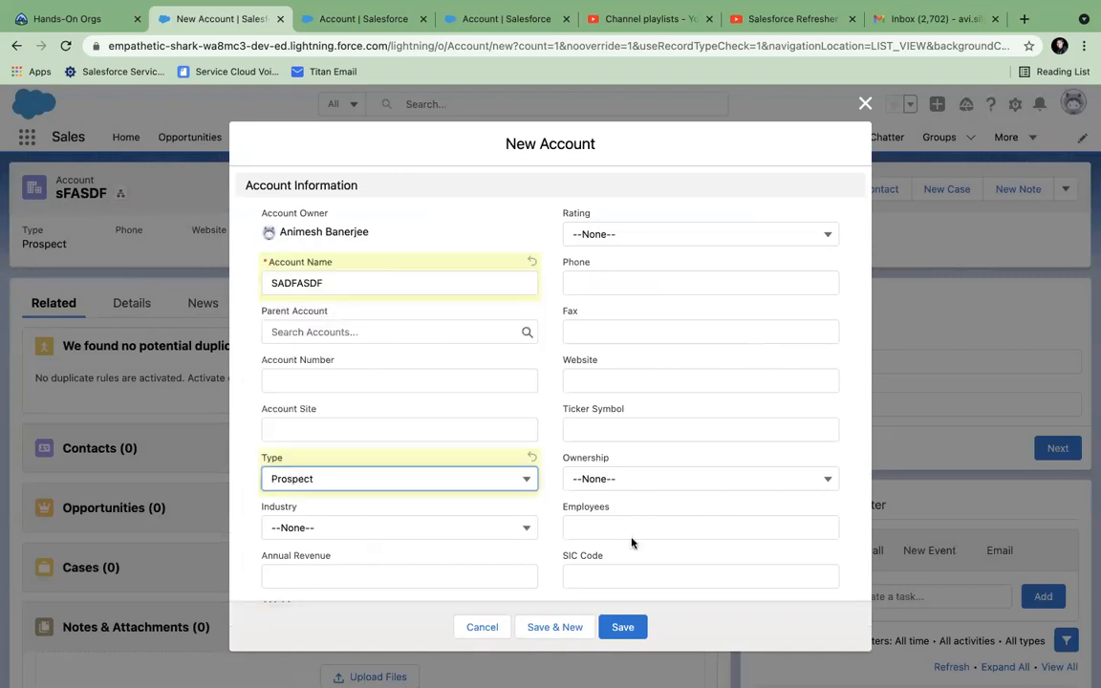
Step: Fill in the new account's MyId, set Employees to 5 and try to save the record
scroll(417, 543, down, 2)
click(356, 509)
text(124124)
click(594, 420)
text(5)
click(624, 630)
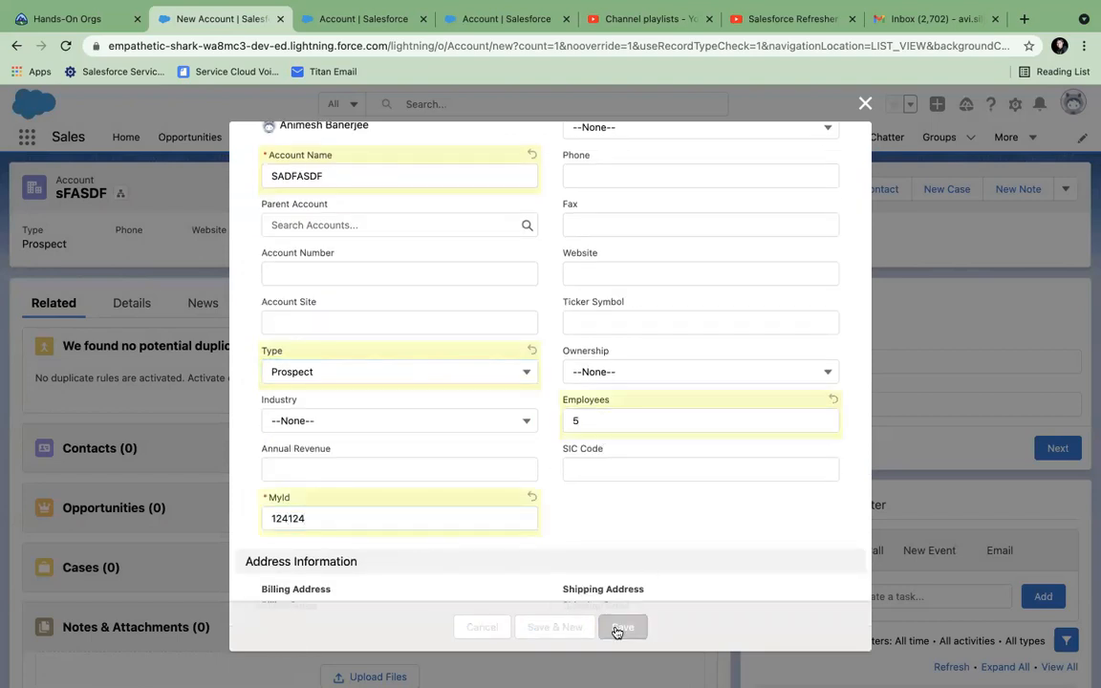
Step: Try saving the account with 105 employees, and save it with Employees set to 55
click(577, 421)
text(10)
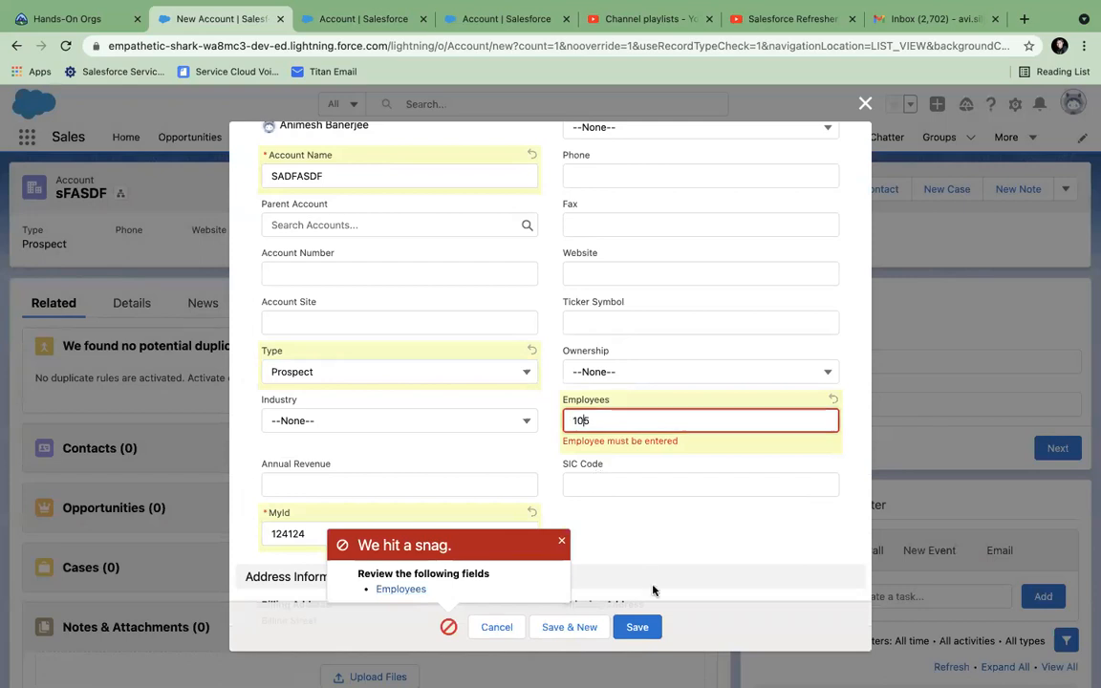
click(639, 627)
key(BackSpace)
key(BackSpace)
text(5)
click(654, 635)
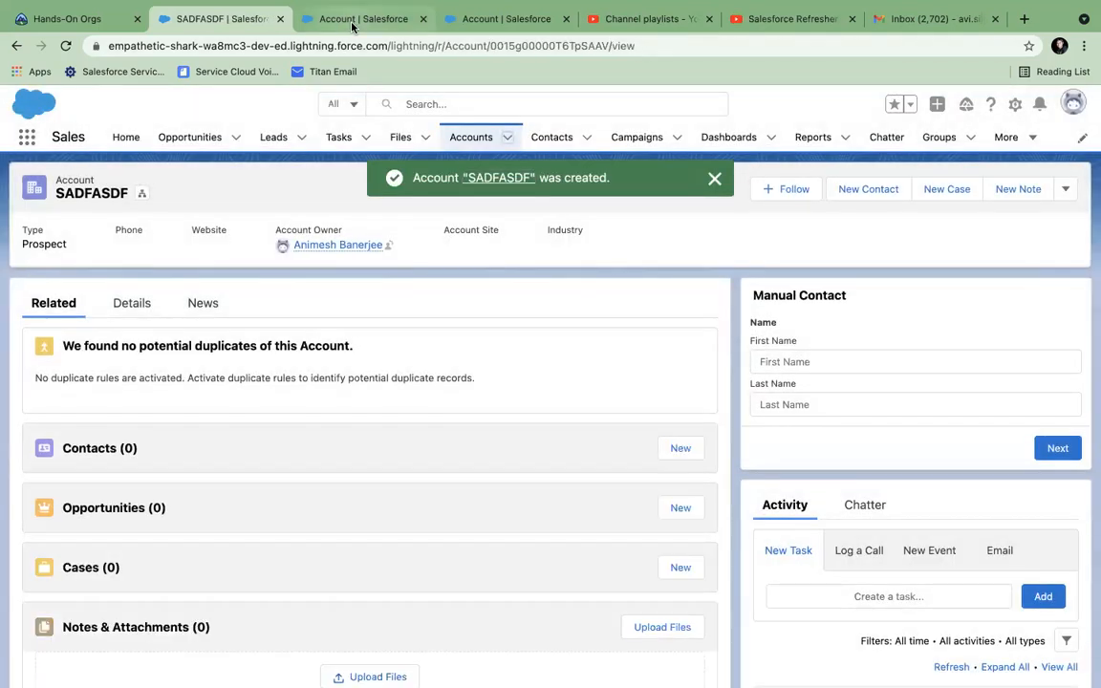
Step: Reopen the Employee_Cannot_be_blank validation rule for editing at its error condition formula
click(350, 21)
click(489, 318)
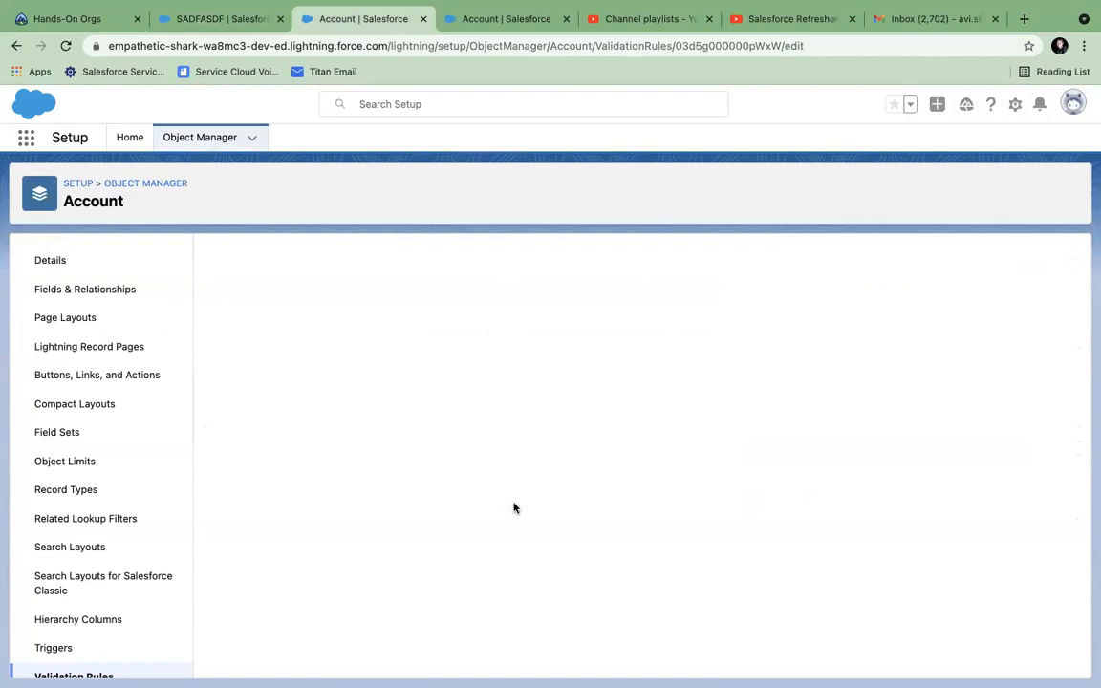
click(276, 575)
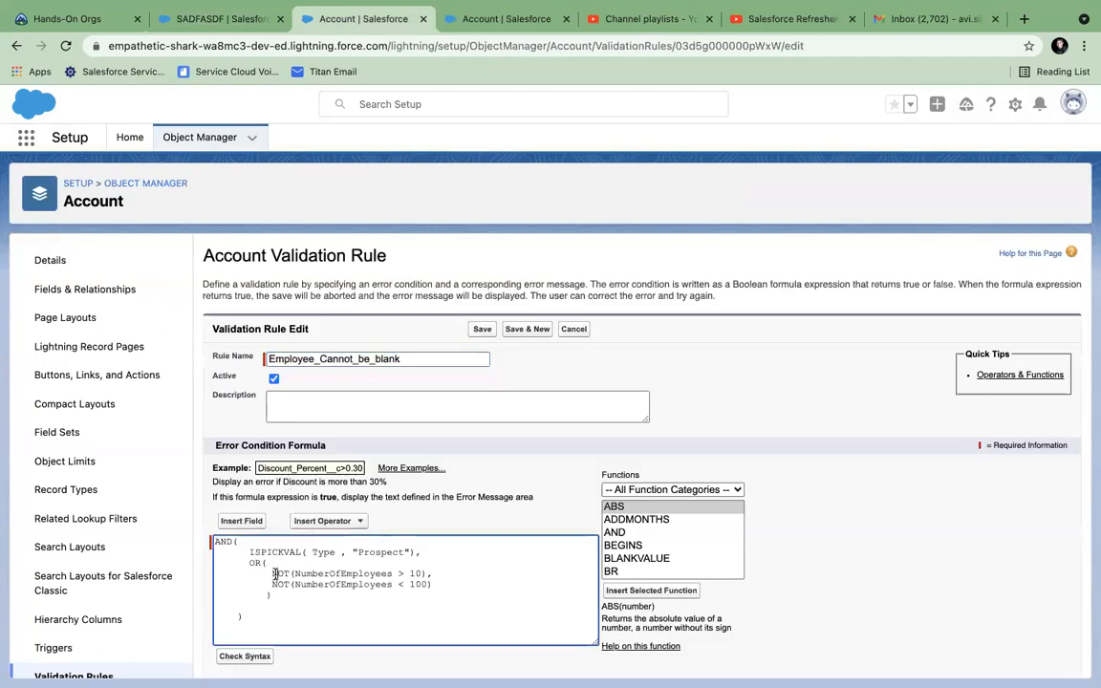
double_click(402, 572)
Step: Replace the OR around the two employee conditions with NOT( AND( and add the extra closing parenthesis
click(249, 563)
text(NOT()
double_click(282, 563)
text(AND()
click(281, 596)
text())
Step: Indent the two NOT(NumberOfEmployees) conditions and put the inner AND's opening parenthesis on its own line
click(270, 574)
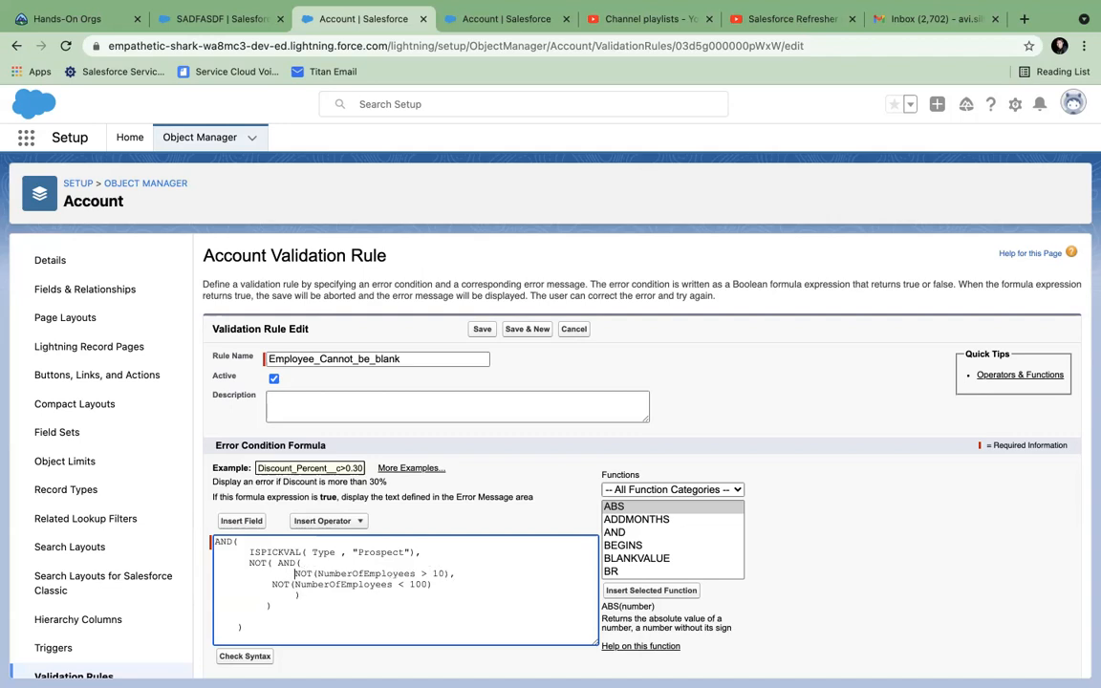
click(272, 584)
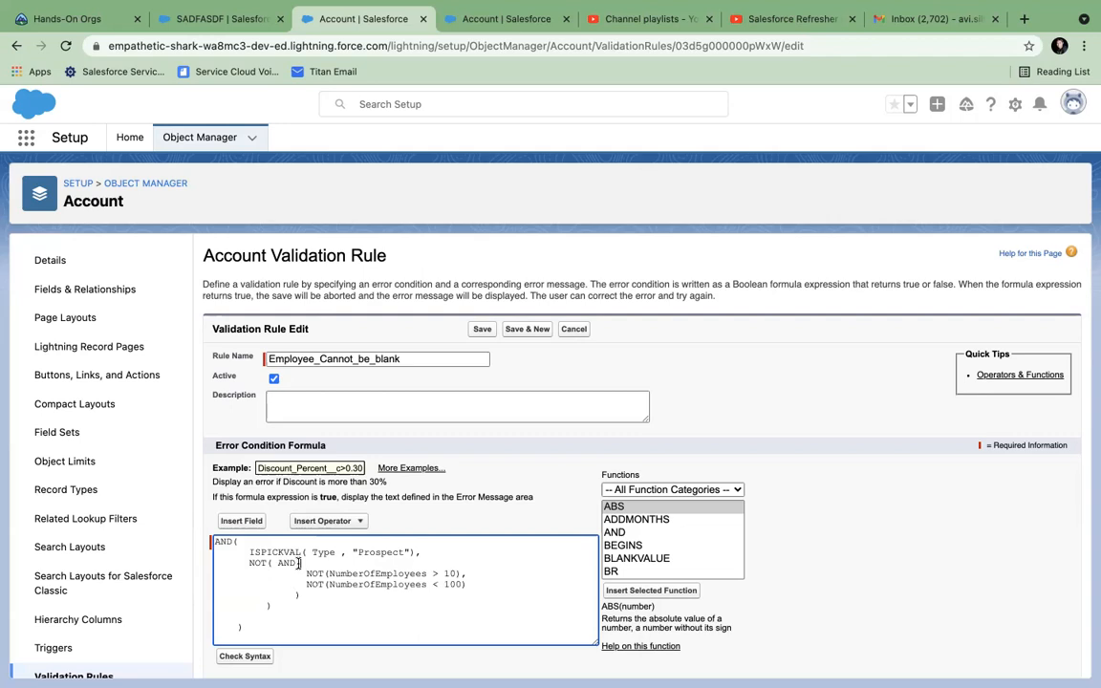
click(296, 563)
key(Return)
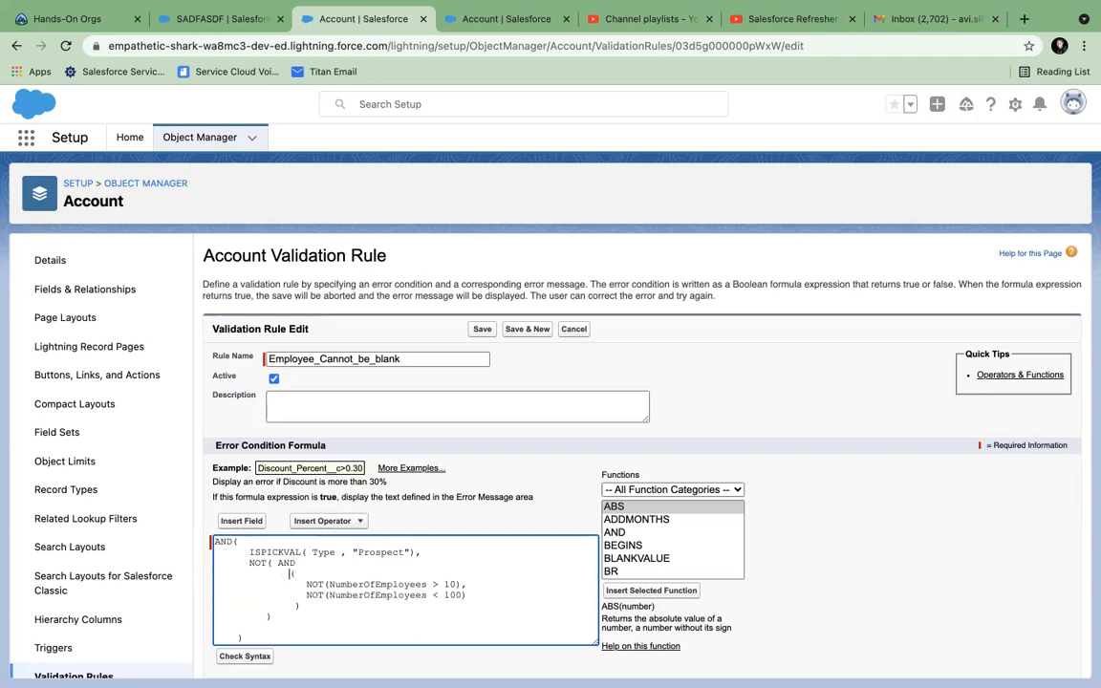
key(BackSpace)
double_click(283, 564)
click(273, 592)
Step: Clear the whole formula and write NOT ( with AND on an indented line below it
drag(221, 624, 160, 452)
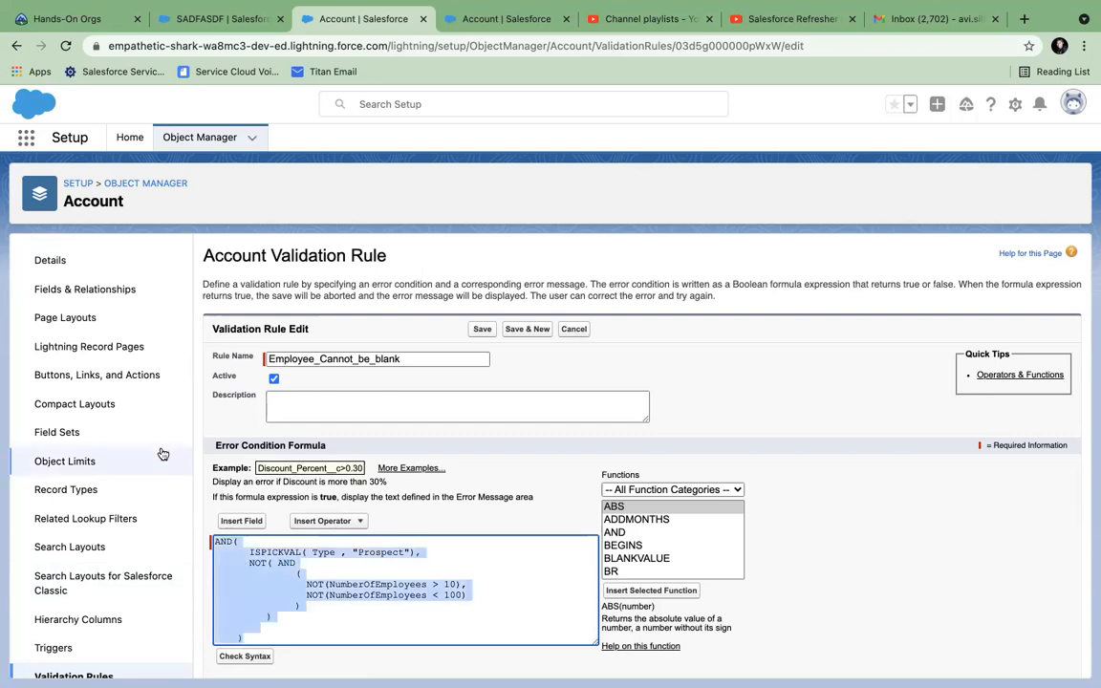
key(BackSpace)
text(NOT)
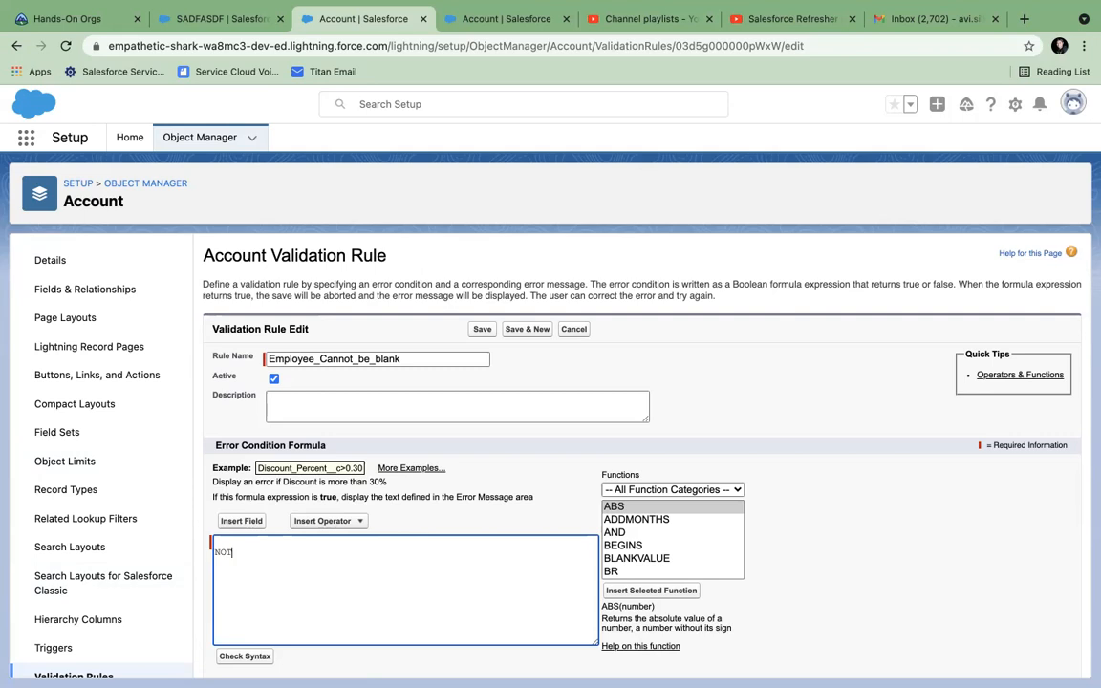
text( (  )
text(     AND)
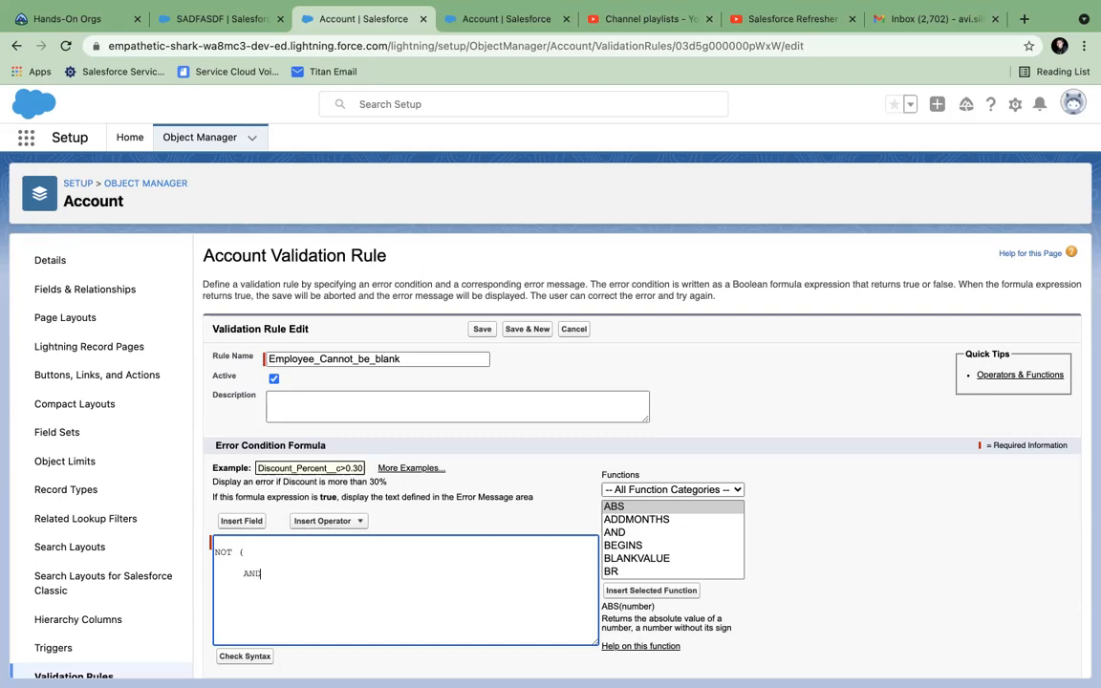
Step: Rewrite the scratch formula as NOT(AND( with OR(NOT on a line below it
key(BackSpace)
key(BackSpace)
key(BackSpace)
key(BackSpace)
key(BackSpace)
key(BackSpace)
key(BackSpace)
key(BackSpace)
key(BackSpace)
key(BackSpace)
text(AND ()
key(Return)
text(OR (NOT)
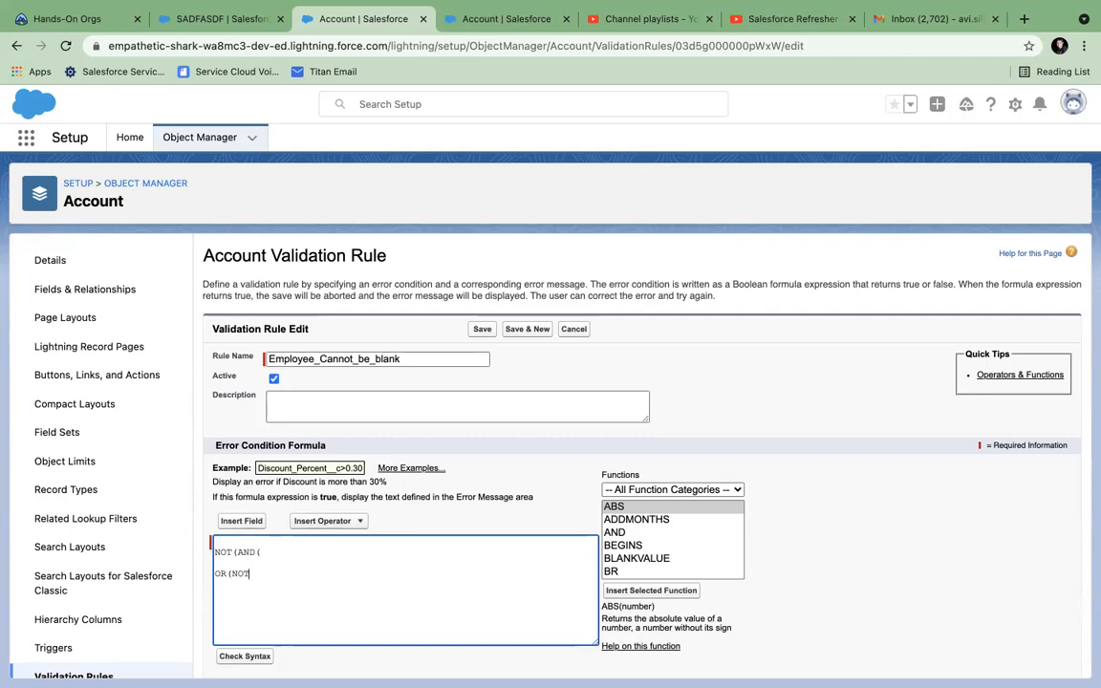
Step: Undo the scratch edits back to the full Prospect formula with NOT( AND around the employee conditions
key(super+a)
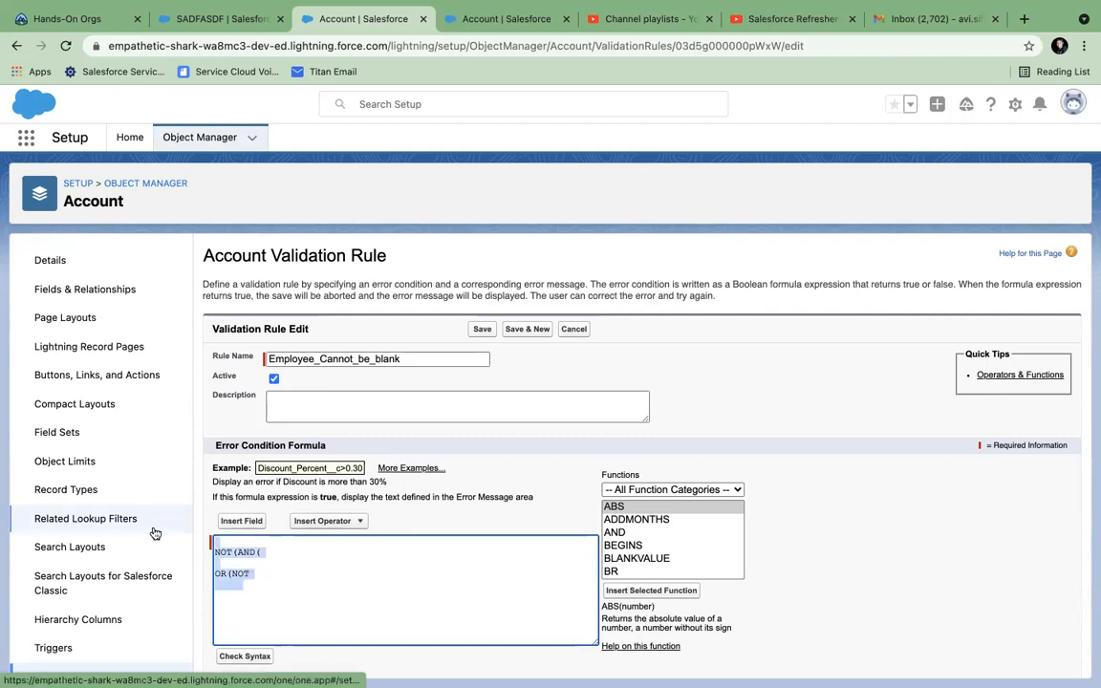
key(BackSpace)
key(super+z)
key(super+z)
key(super+z)
key(super+z)
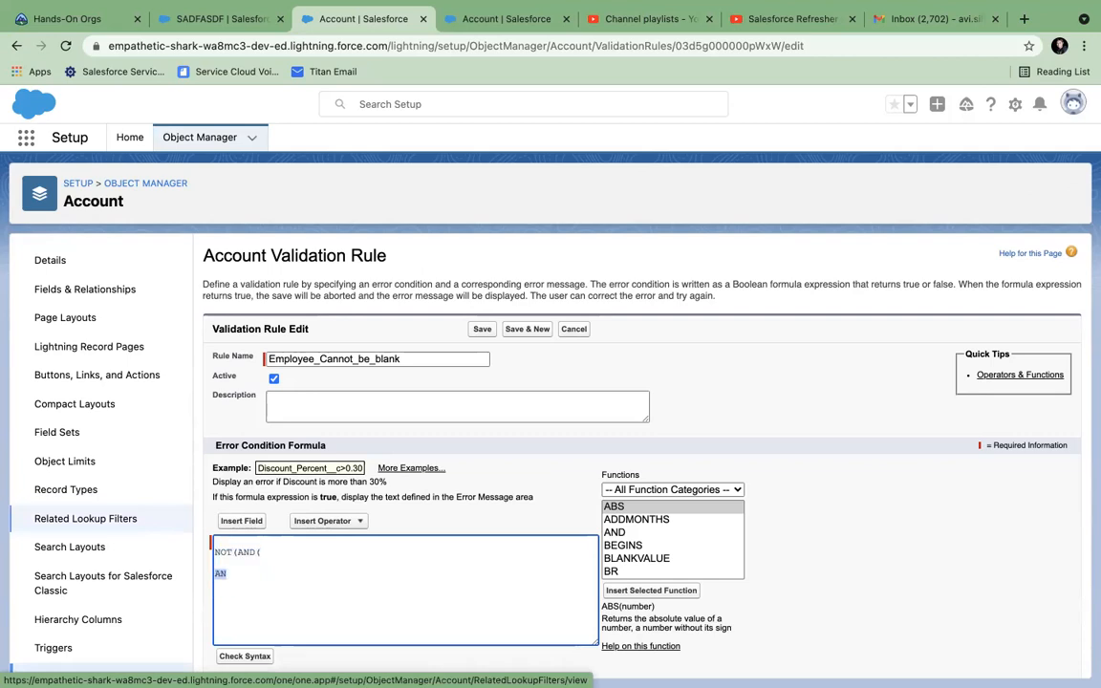
key(super+z)
key(super+z)
key(super+z)
key(super+z)
key(super+z)
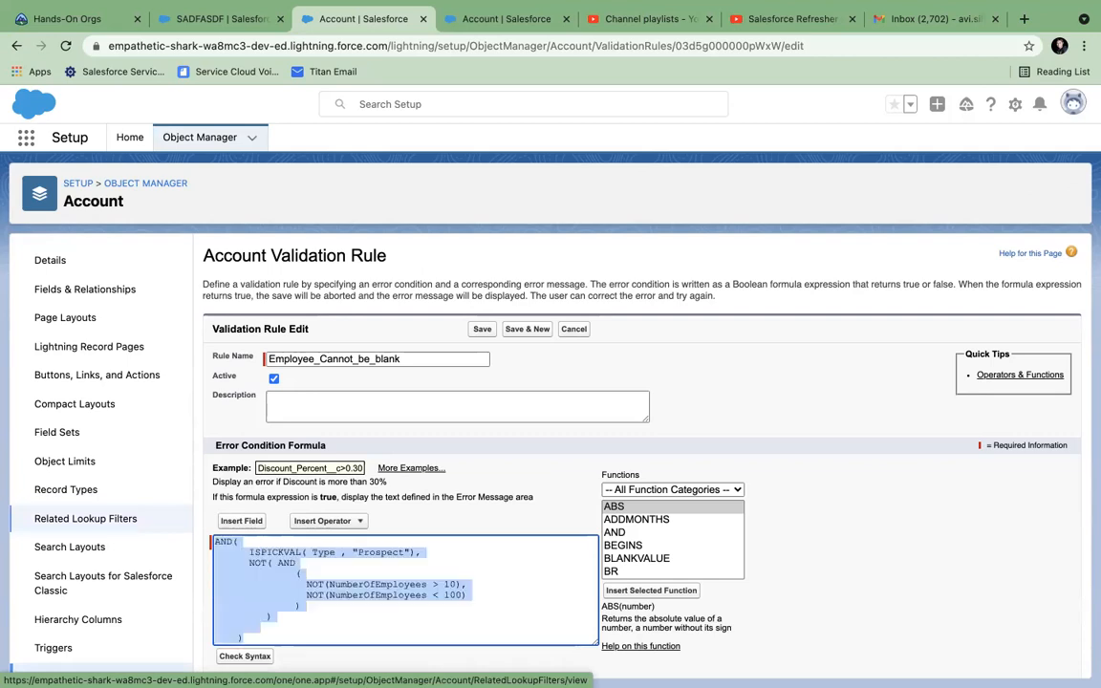
Step: Try OR in place of NOT( AND before the two NOT(NumberOfEmployees) conditions
click(370, 569)
double_click(311, 583)
double_click(314, 594)
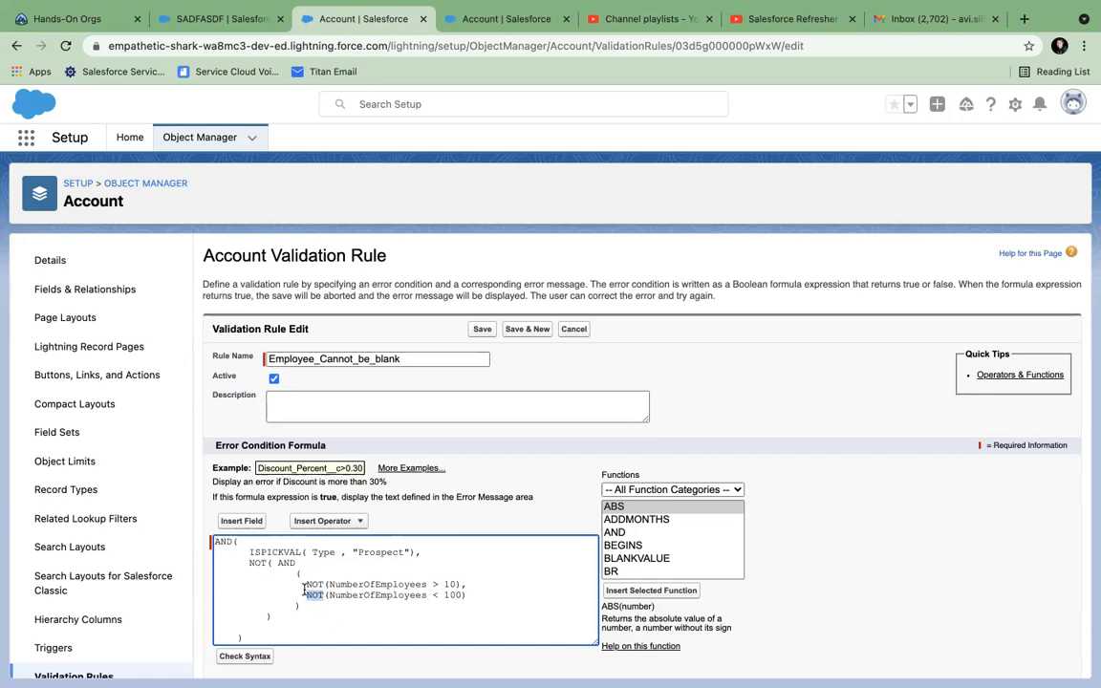
drag(306, 585, 471, 595)
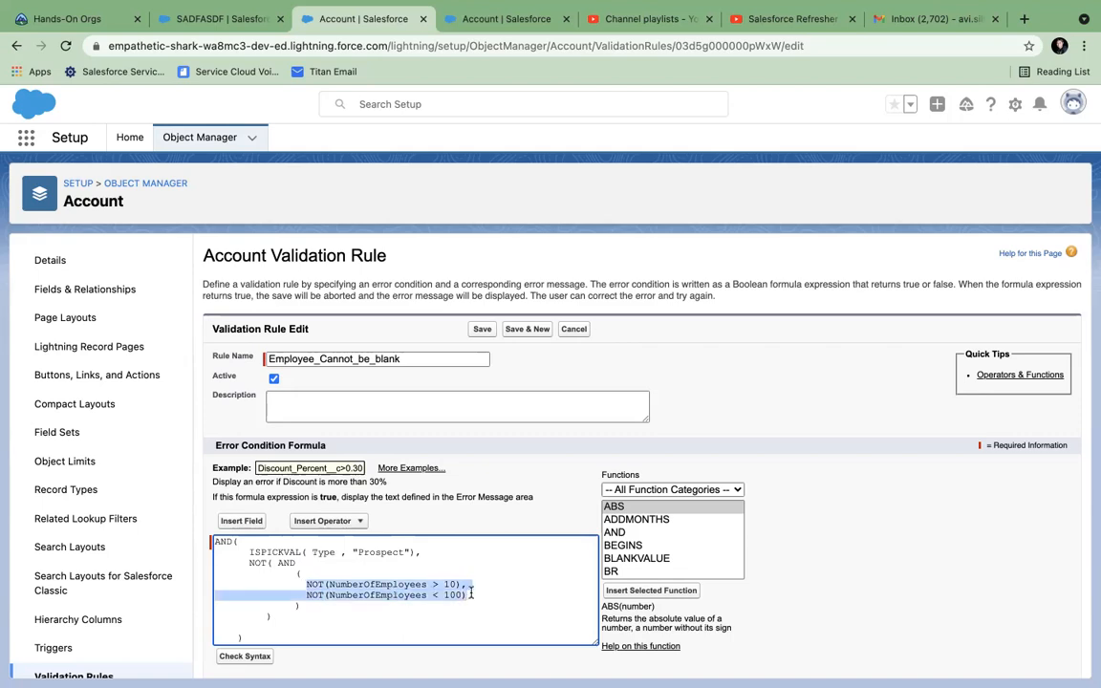
click(298, 563)
drag(297, 563, 250, 563)
text(NOR)
key(BackSpace)
key(BackSpace)
key(BackSpace)
text(OR)
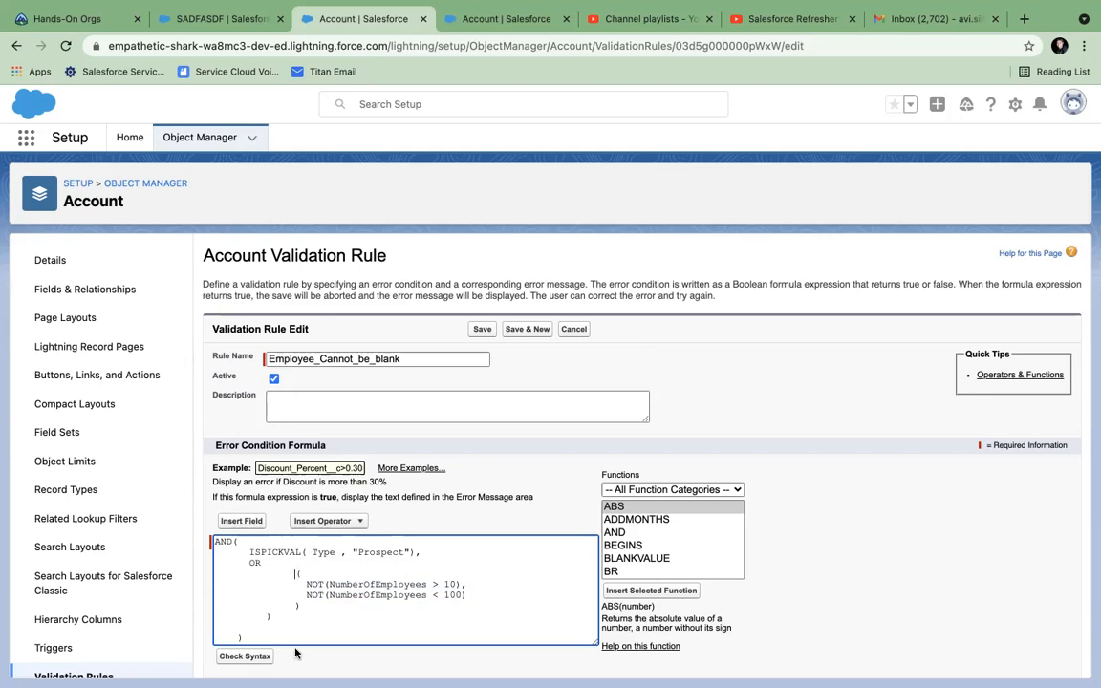
Step: Replace the OR with NOT( and add AND on the line below, ahead of the grouped employee conditions
click(306, 584)
double_click(254, 564)
text(NOT)
text(()
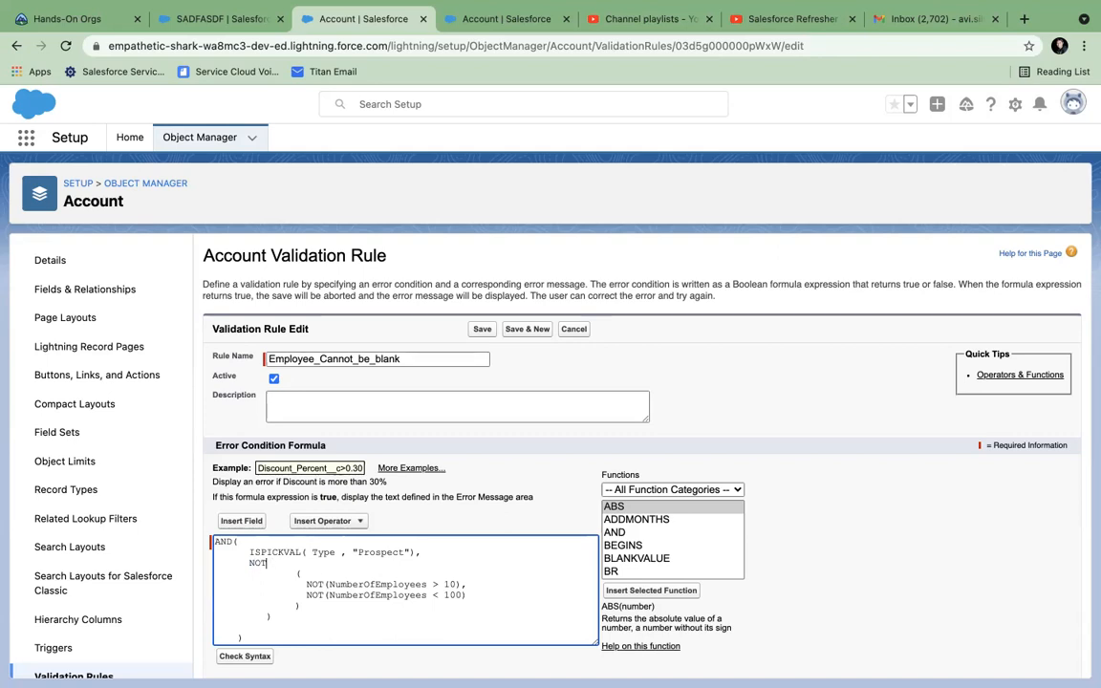
key(Return)
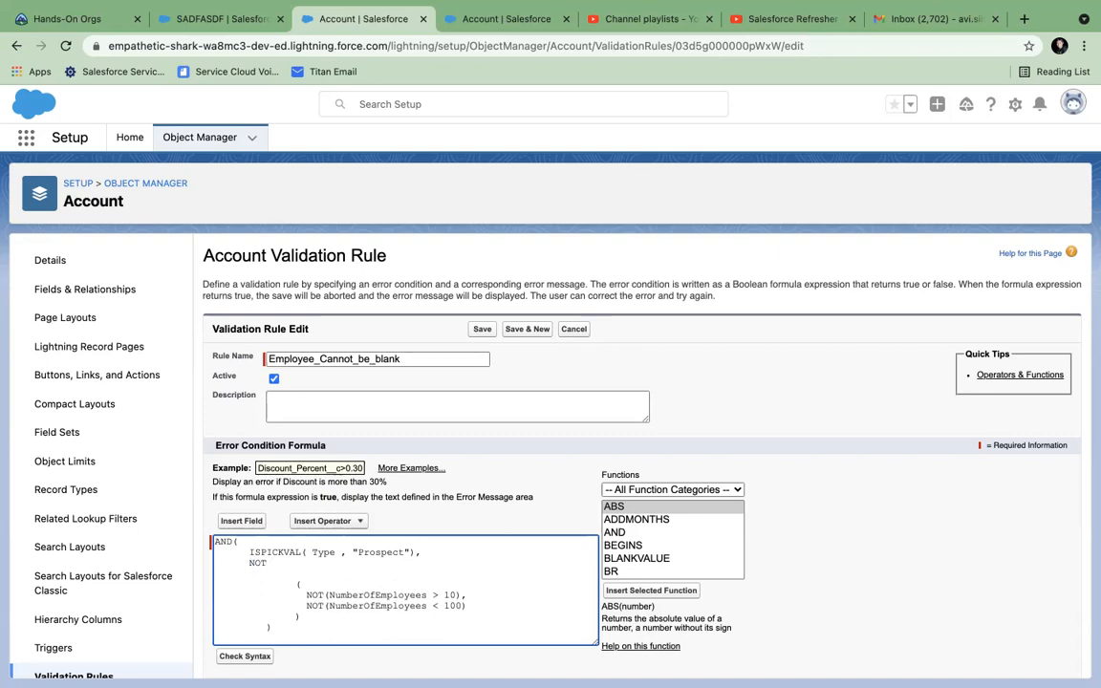
click(280, 562)
text(()
key(Return)
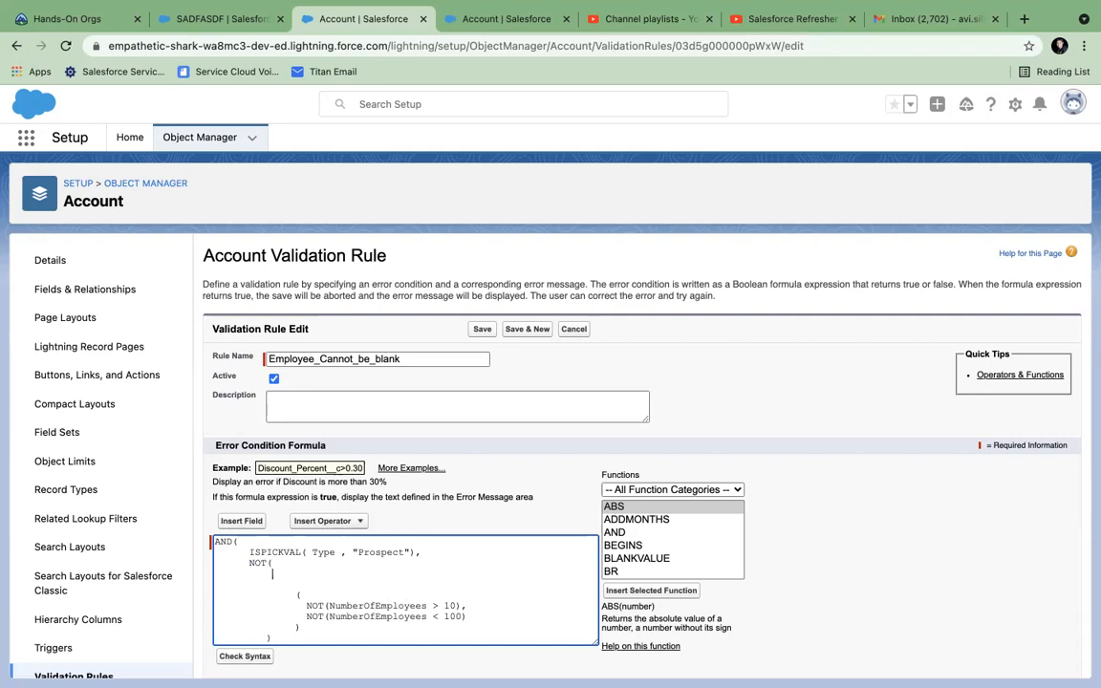
text(AND)
Step: Remove the NOT( prefix from both NumberOfEmployees conditions inside the AND
click(311, 597)
click(304, 580)
key(BackSpace)
key(BackSpace)
key(BackSpace)
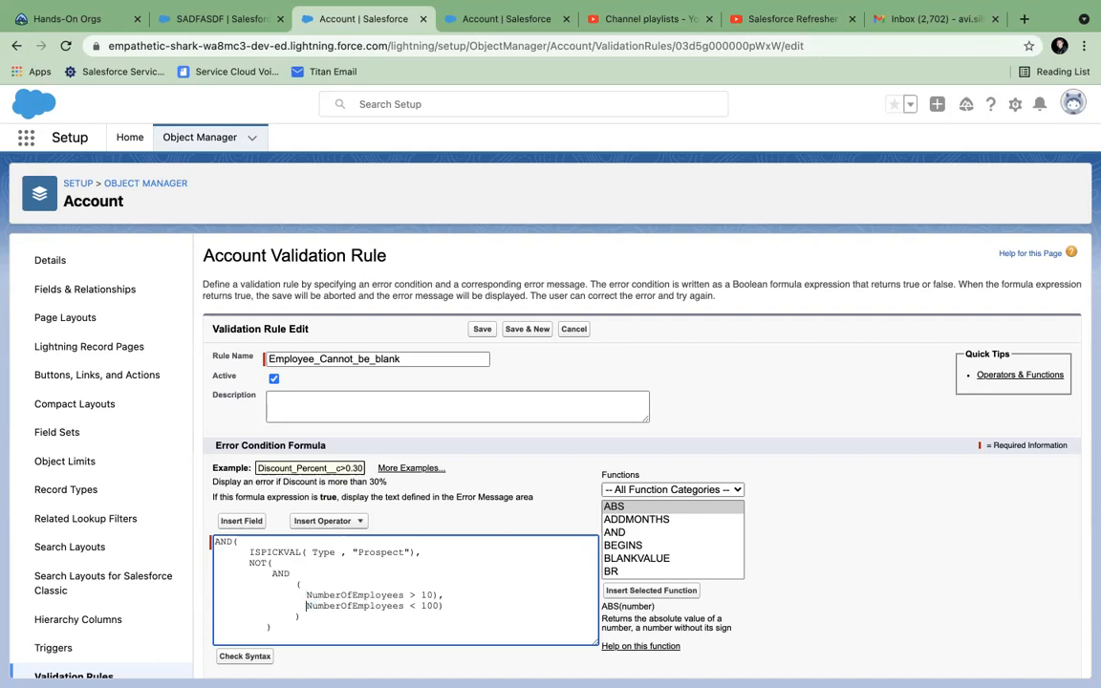
Step: Try to trim the leftover punctuation after the > 10 condition and realign the NumberOfEmployees < 100 line
click(435, 595)
key(BackSpace)
click(445, 597)
key(BackSpace)
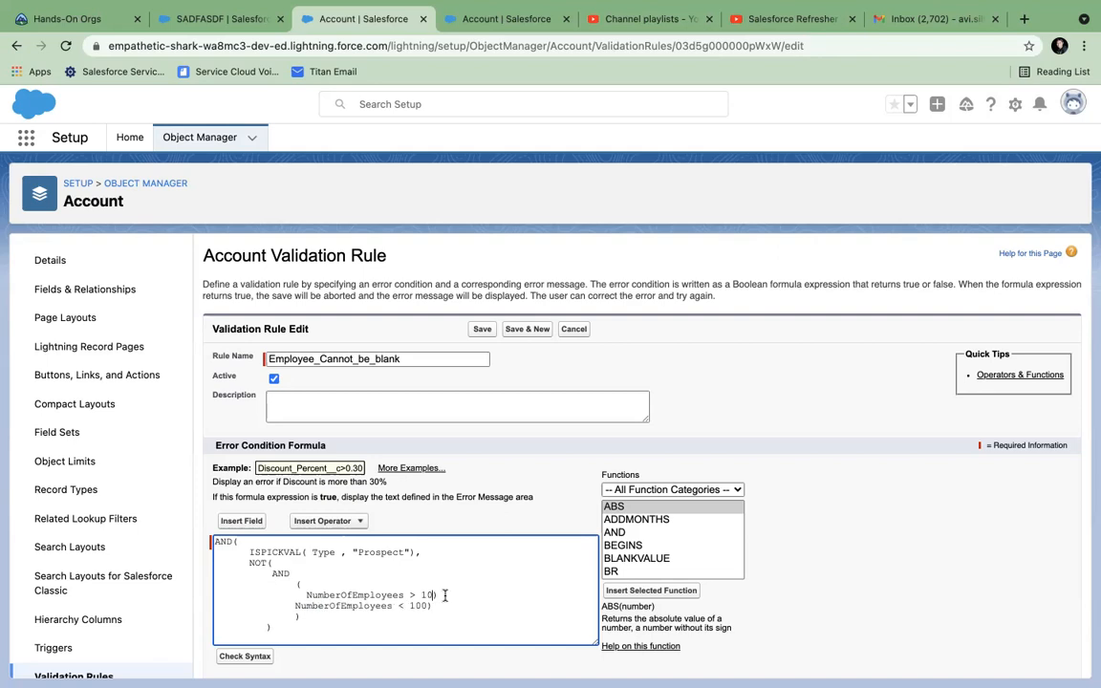
click(300, 606)
key(BackSpace)
key(BackSpace)
key(BackSpace)
key(BackSpace)
key(BackSpace)
key(BackSpace)
key(BackSpace)
key(BackSpace)
key(BackSpace)
key(BackSpace)
key(BackSpace)
key(BackSpace)
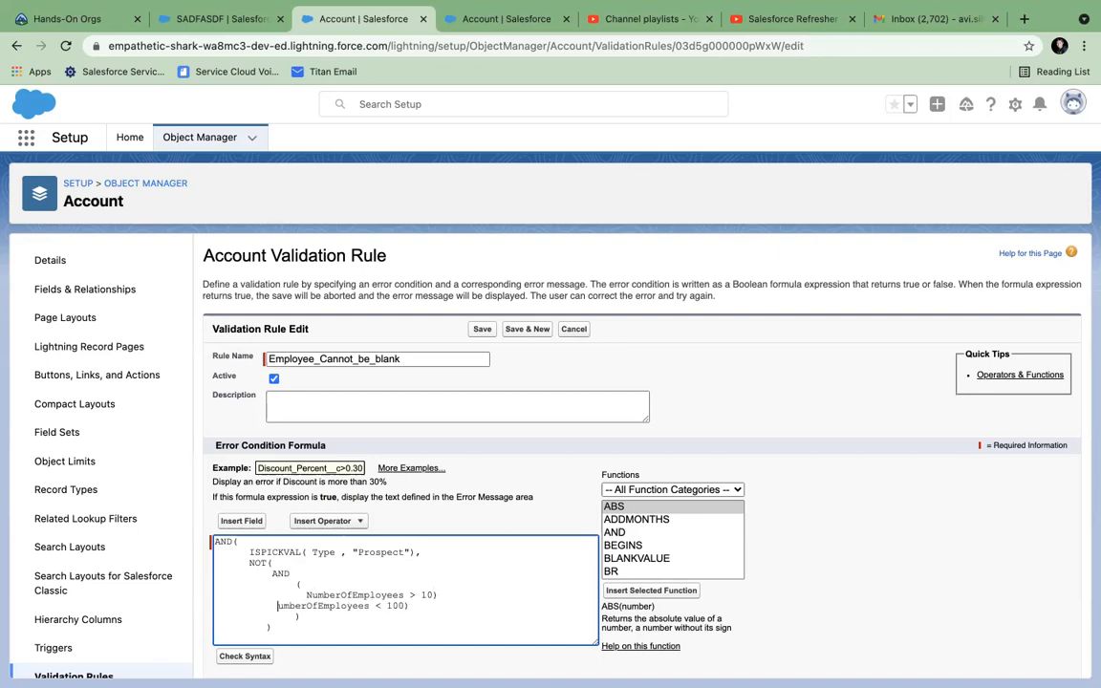
key(BackSpace)
key(BackSpace)
key(BackSpace)
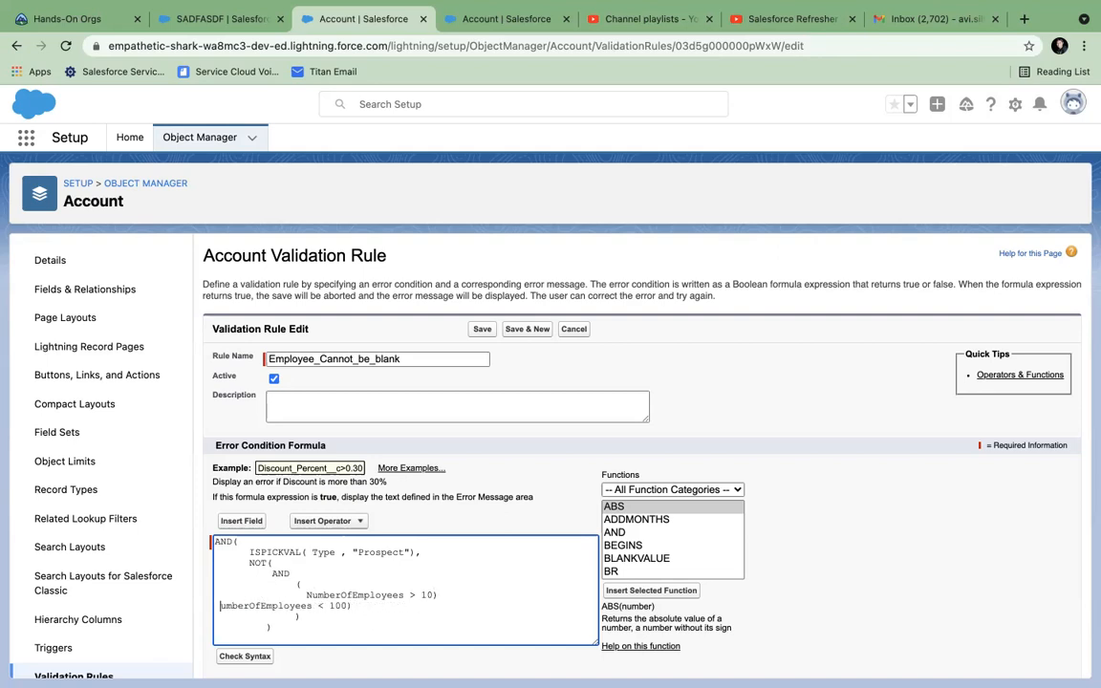
key(BackSpace)
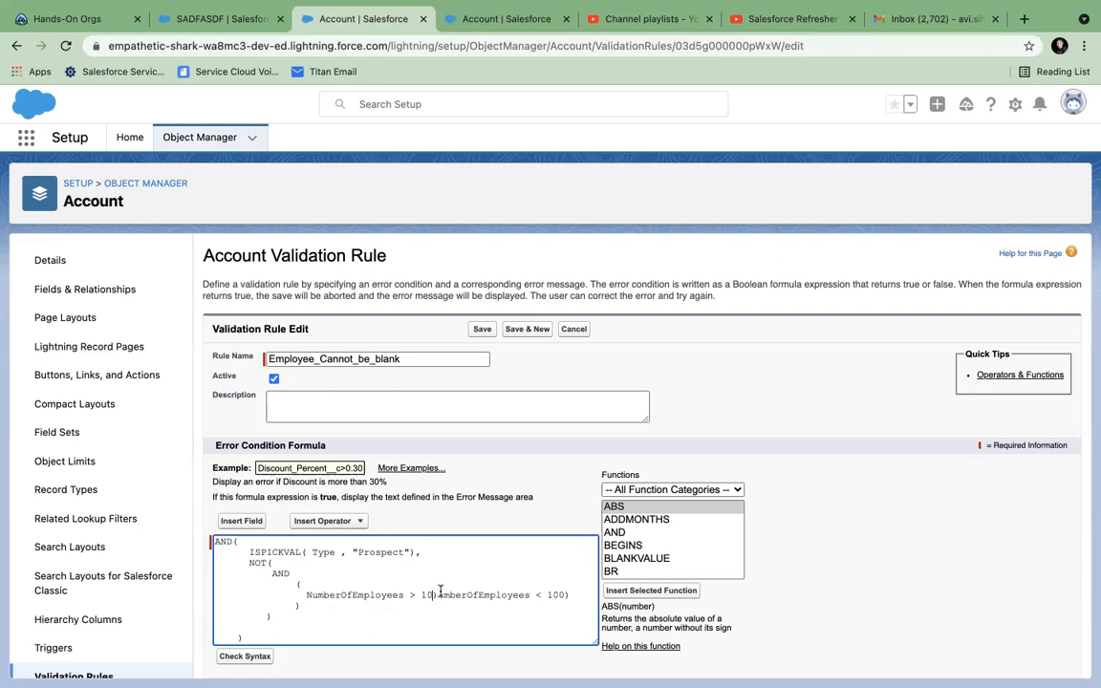
key(Delete)
Step: Delete both NumberOfEmployees conditions from inside the inner AND parentheses
drag(574, 595, 210, 591)
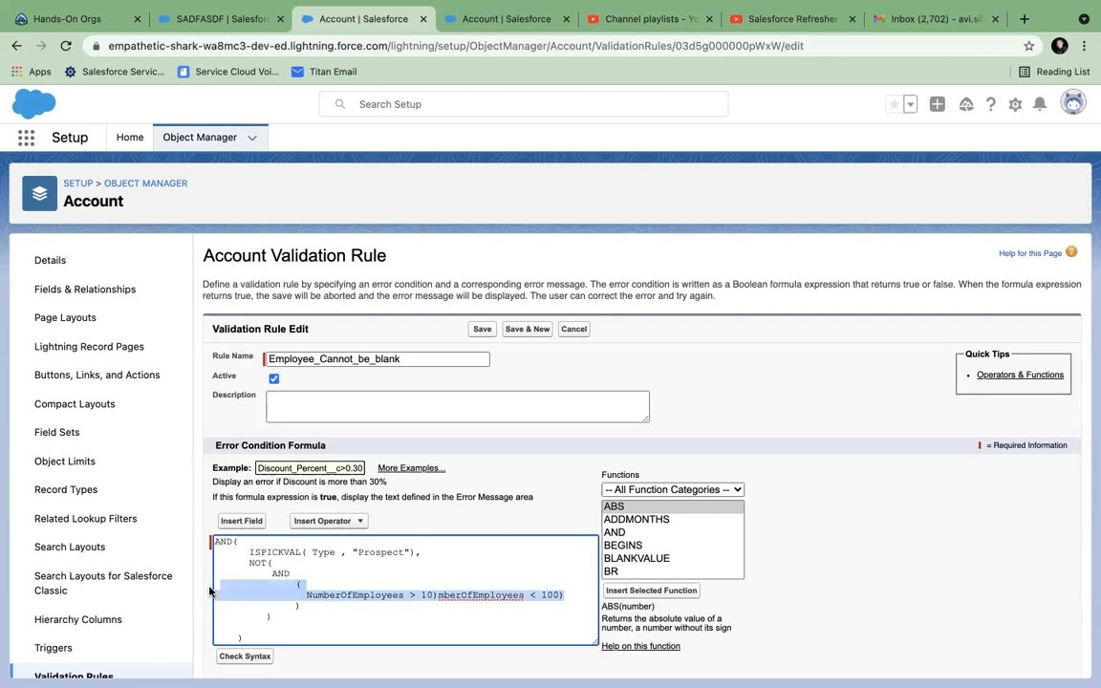
click(359, 593)
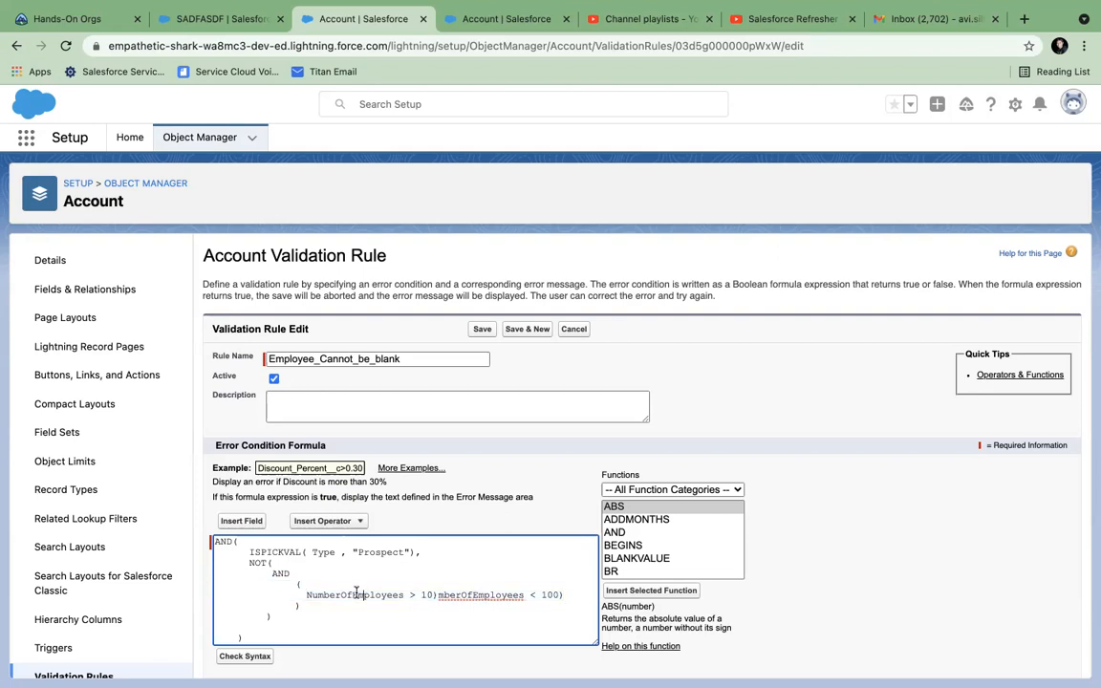
drag(308, 595, 577, 599)
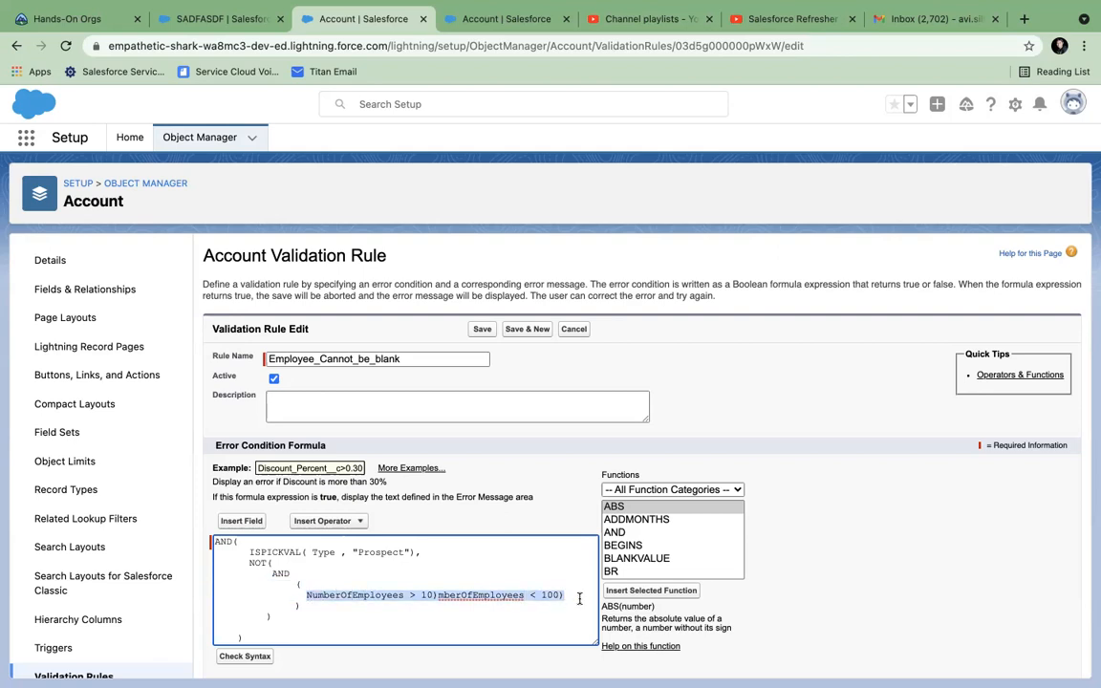
text(N)
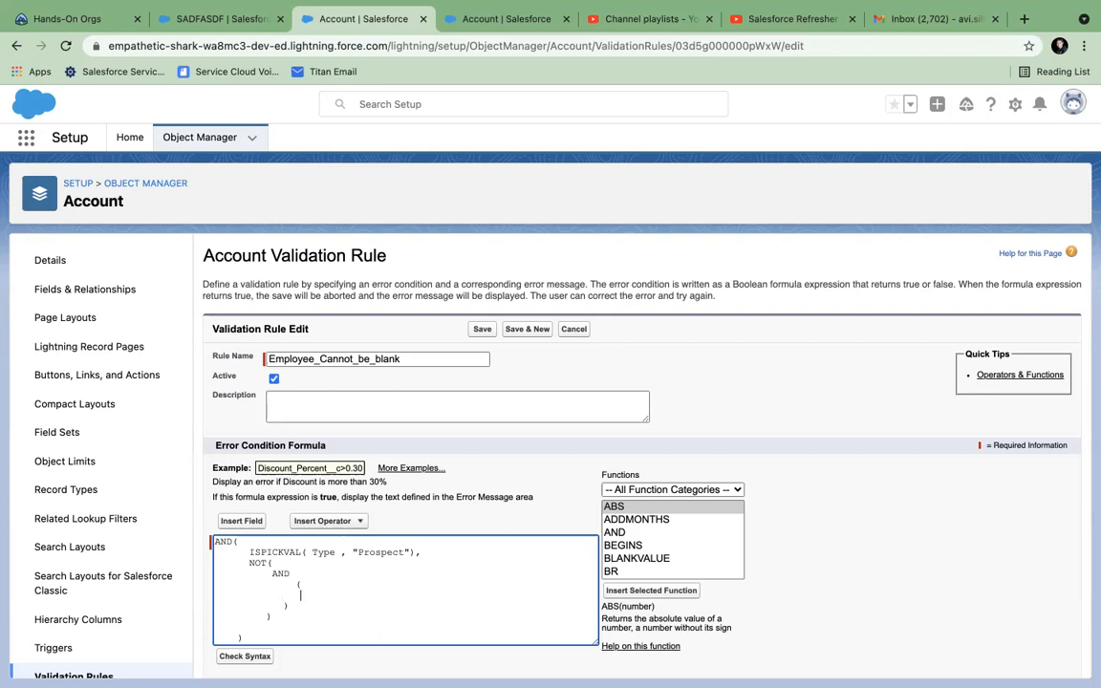
Step: Insert the Employees field inside the inner AND parentheses and complete the condition as NumberOfEmployees > 10
click(241, 521)
scroll(490, 465, down, 2)
scroll(491, 465, down, 8)
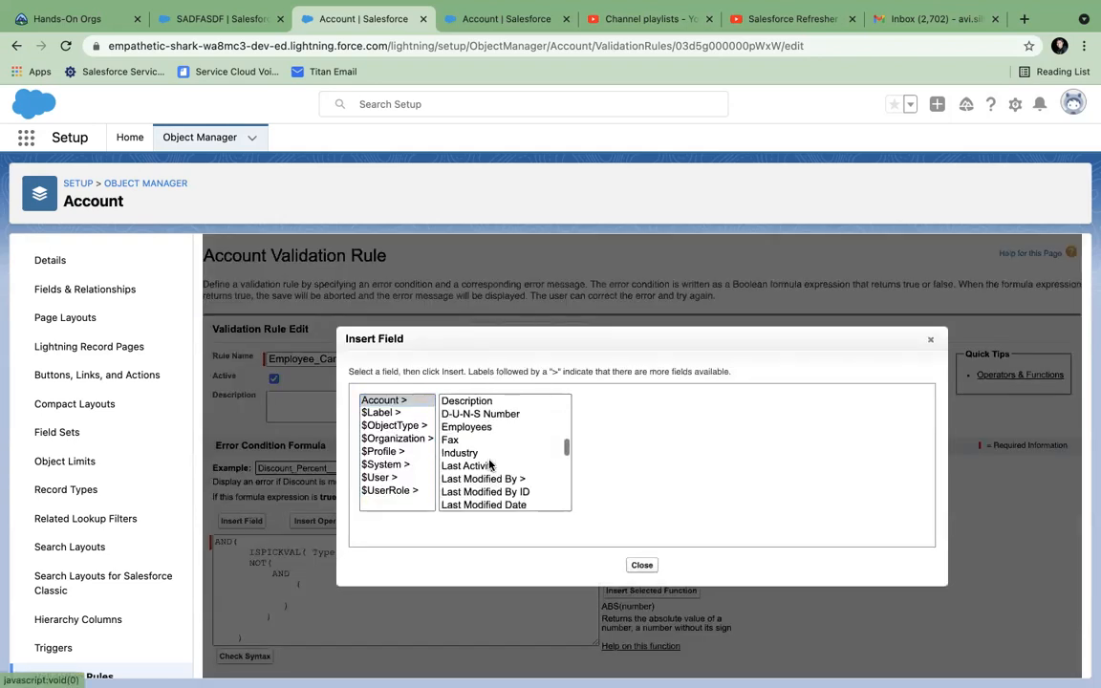
scroll(490, 465, down, 3)
scroll(487, 454, down, 2)
scroll(484, 448, up, 5)
scroll(484, 447, up, 3)
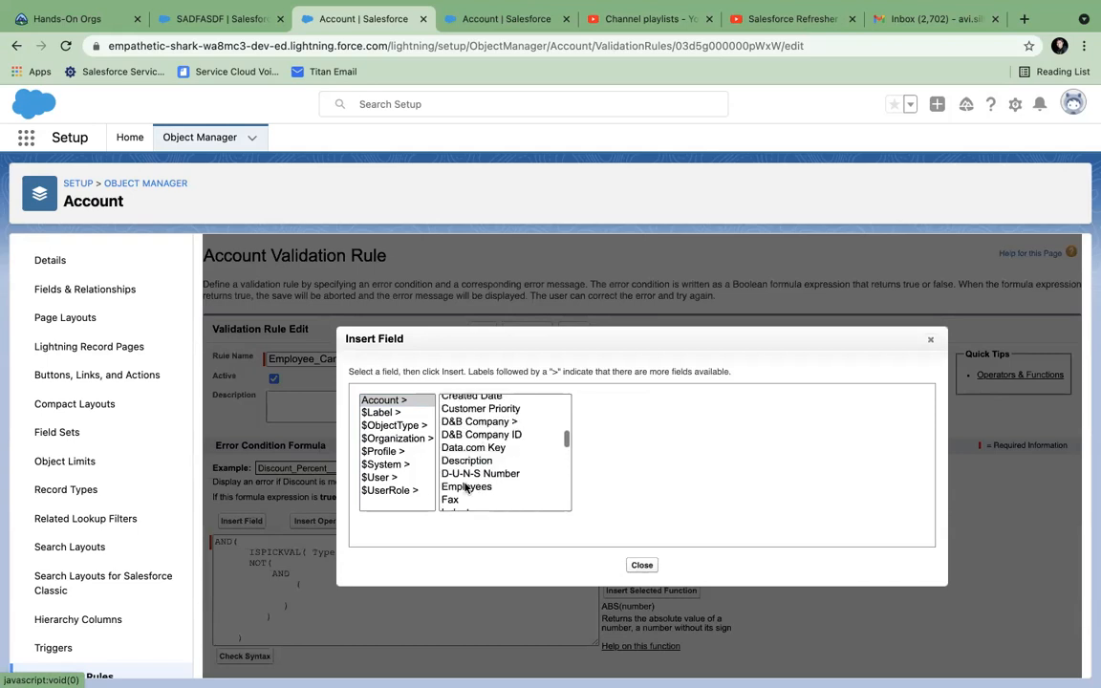
click(466, 486)
click(640, 480)
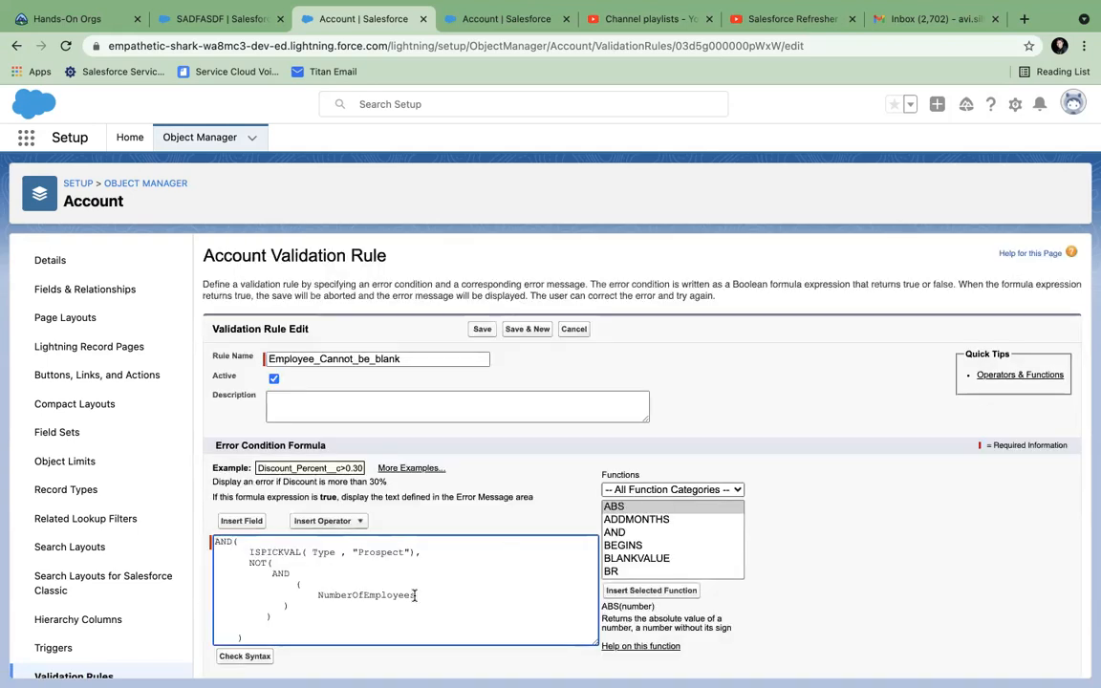
text(> 10)
Step: Copy the NumberOfEmployees field name to the line below and complete the second AND condition as NumberOfEmployees < 100, separated by a comma
double_click(398, 596)
key(ctrl+c)
click(374, 605)
key(ctrl+v)
text(< 19)
text(0)
click(425, 569)
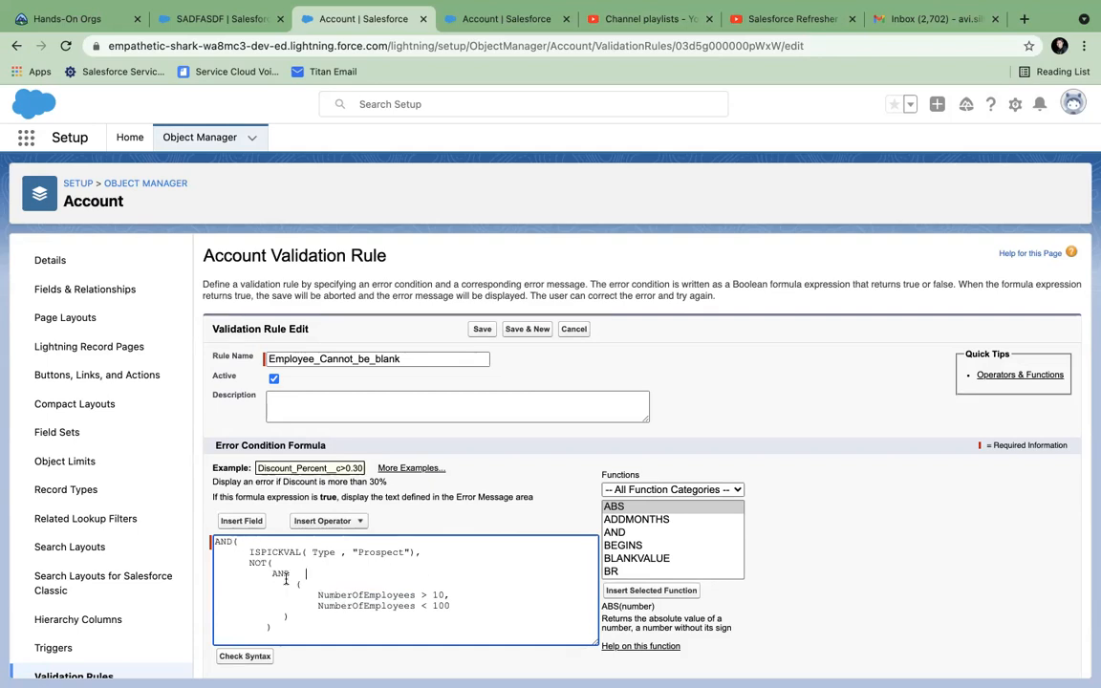
Step: Examine how the NOT wraps the inner AND and applies to both NumberOfEmployees conditions in the error formula
double_click(355, 596)
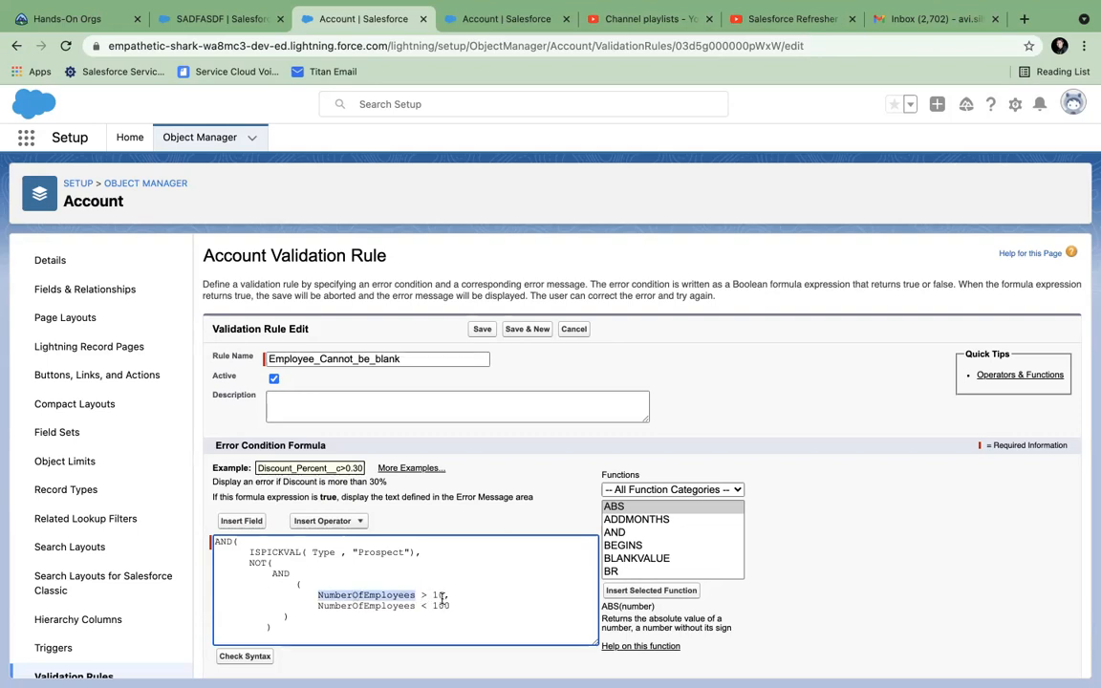
drag(446, 595, 320, 596)
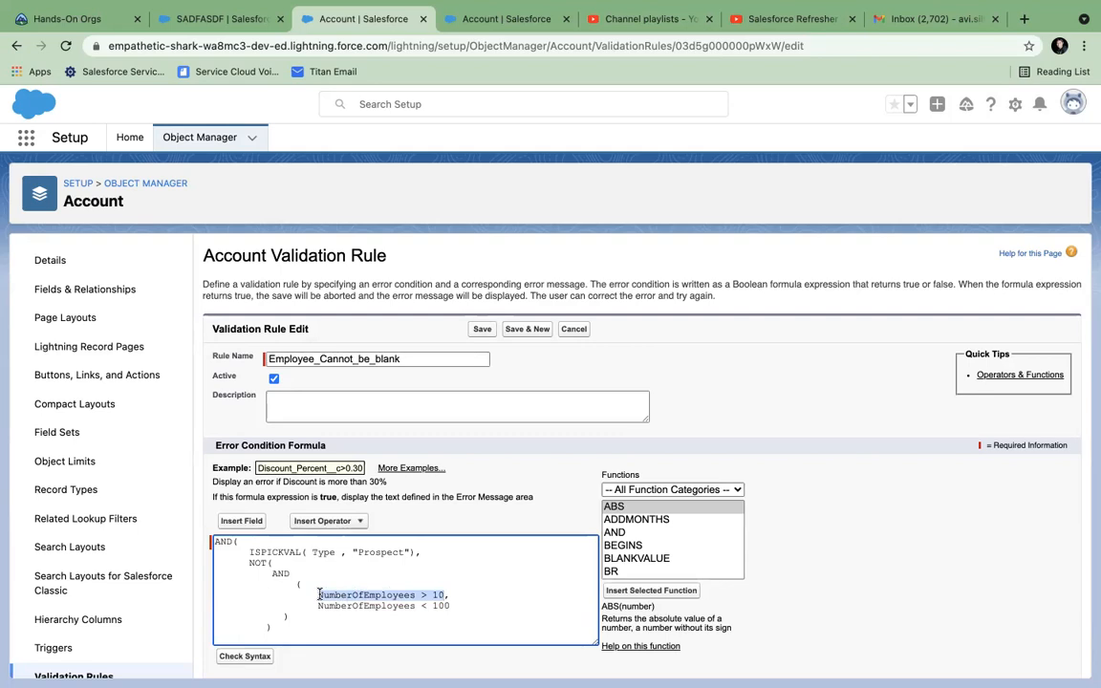
double_click(273, 574)
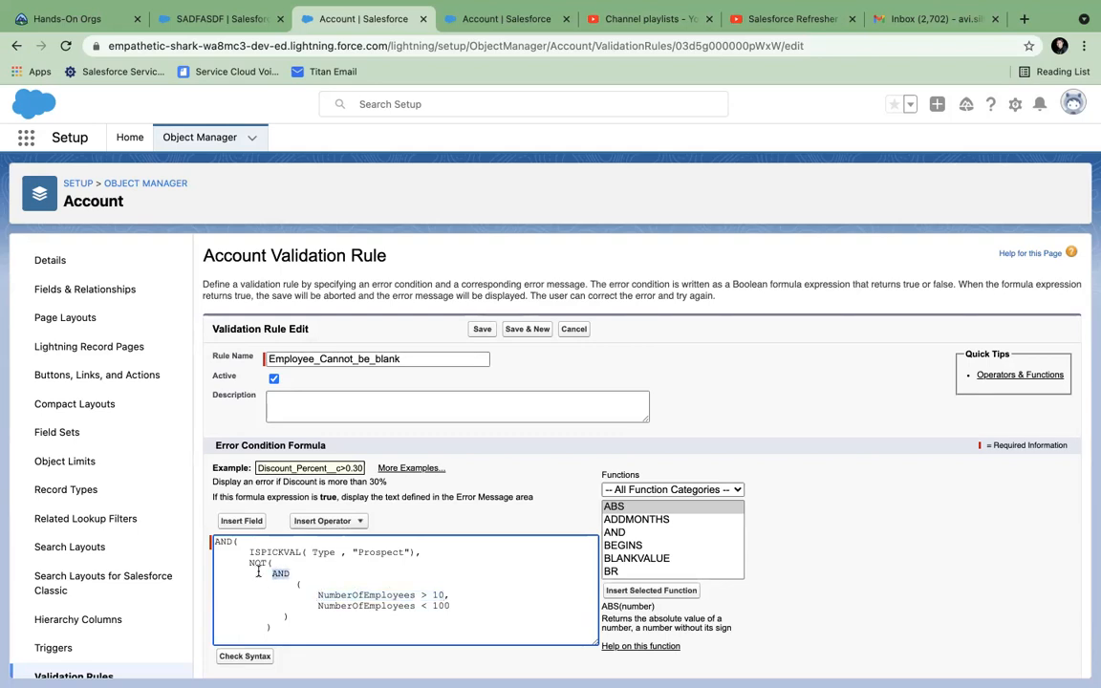
double_click(258, 572)
double_click(256, 563)
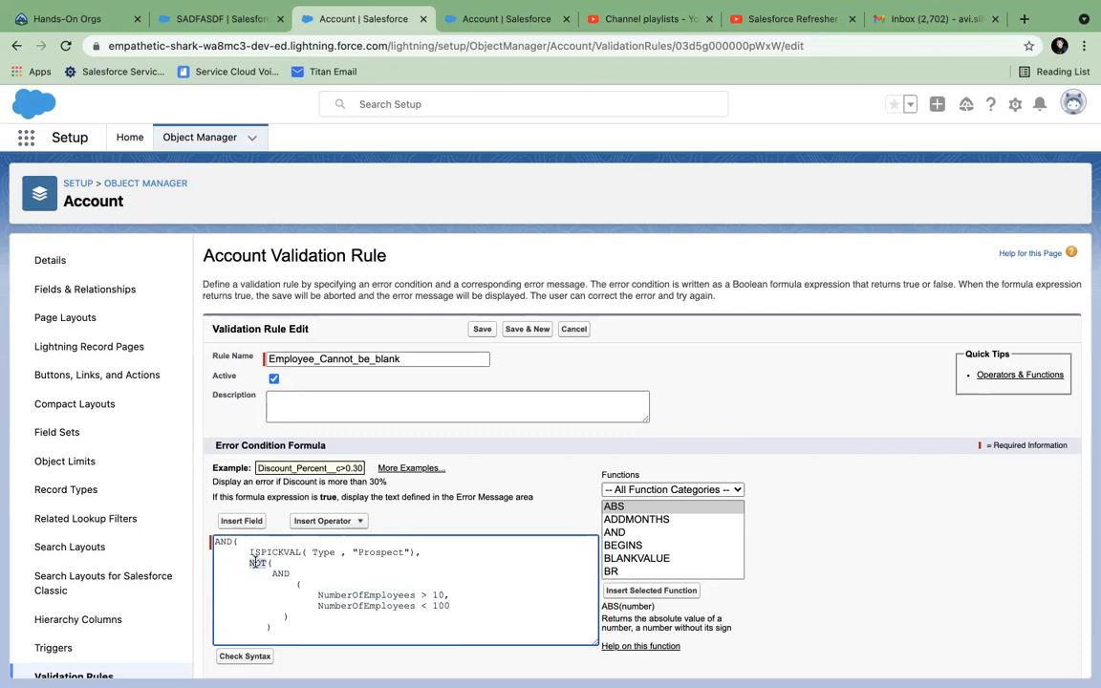
double_click(325, 595)
click(312, 618)
drag(318, 596, 449, 596)
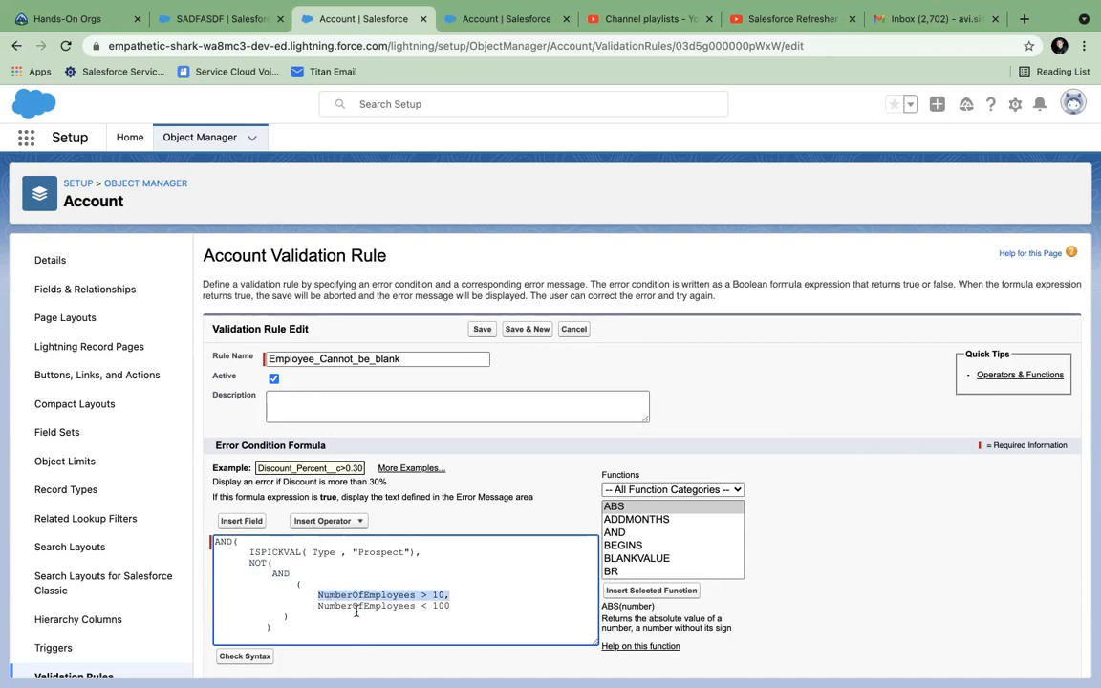
double_click(280, 573)
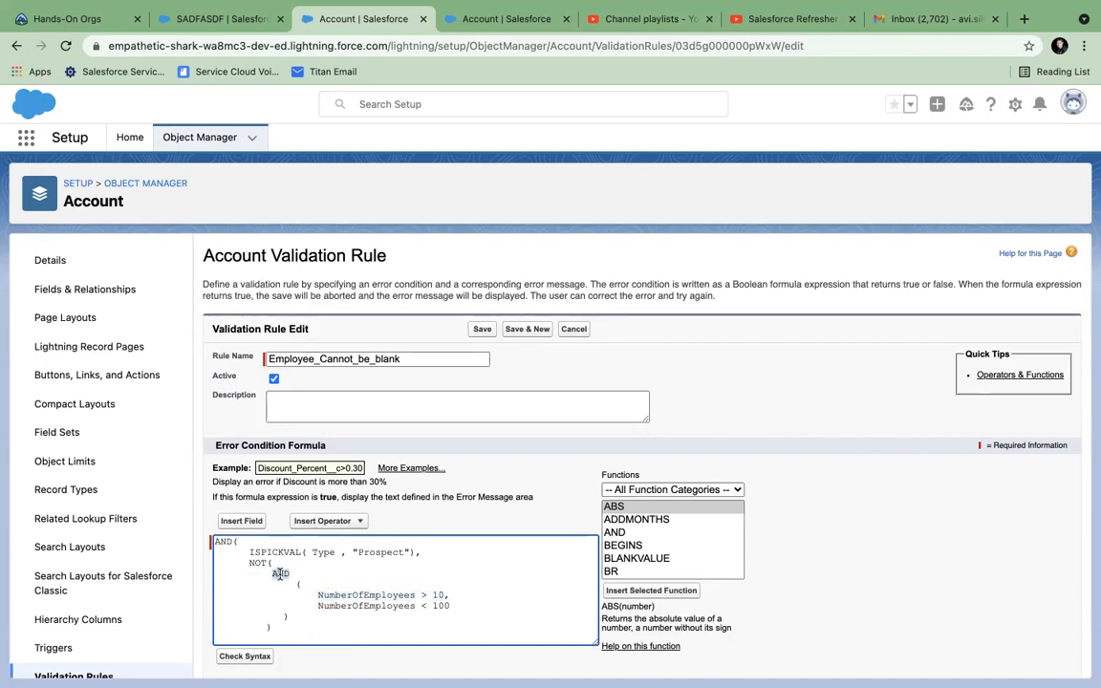
double_click(262, 564)
double_click(388, 596)
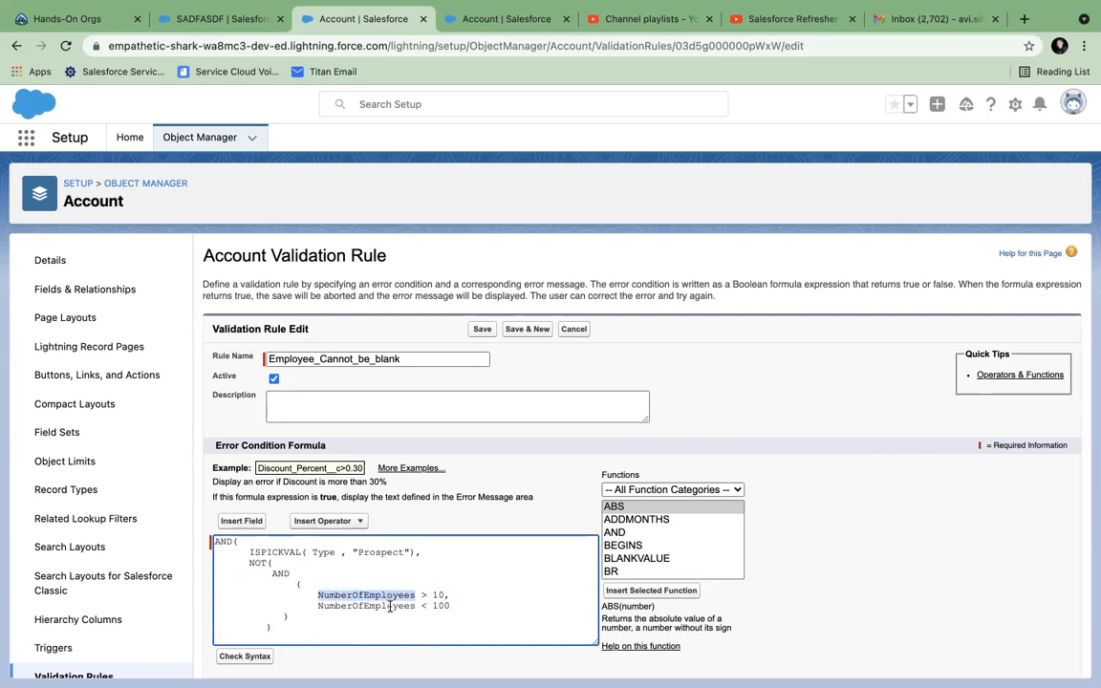
double_click(382, 607)
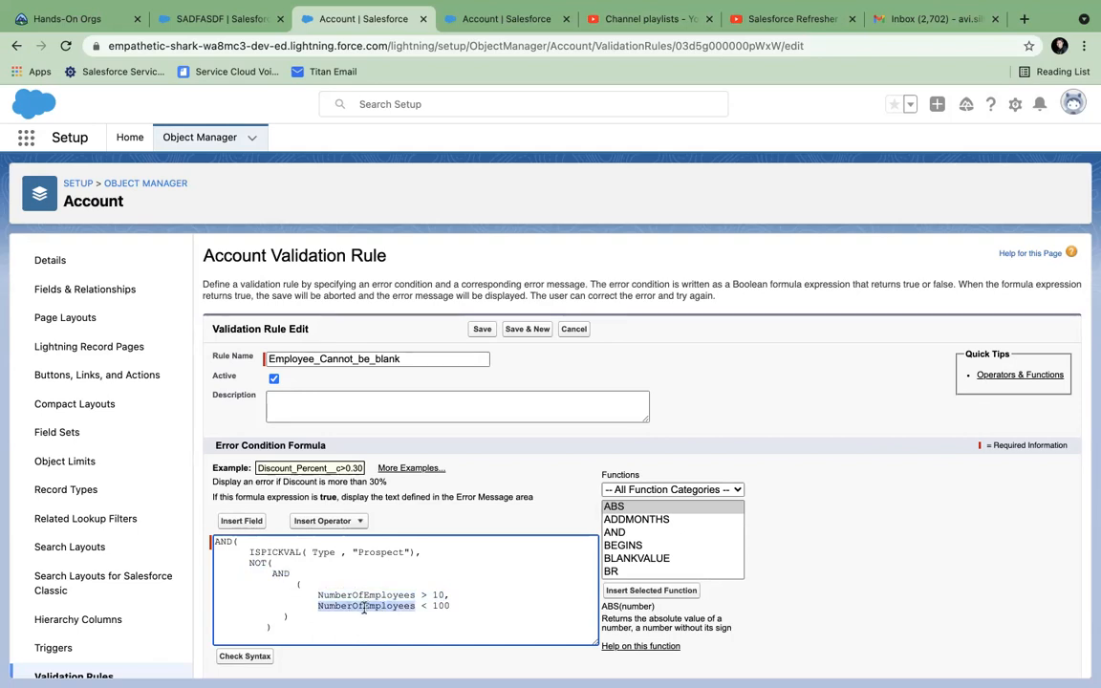
double_click(280, 574)
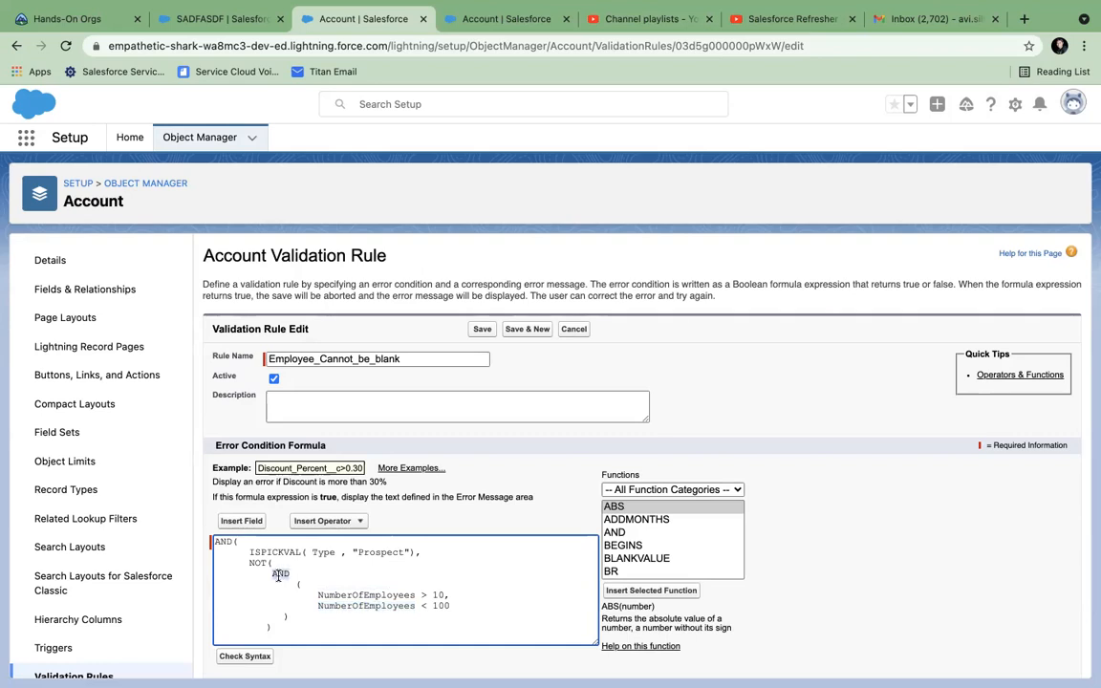
double_click(257, 563)
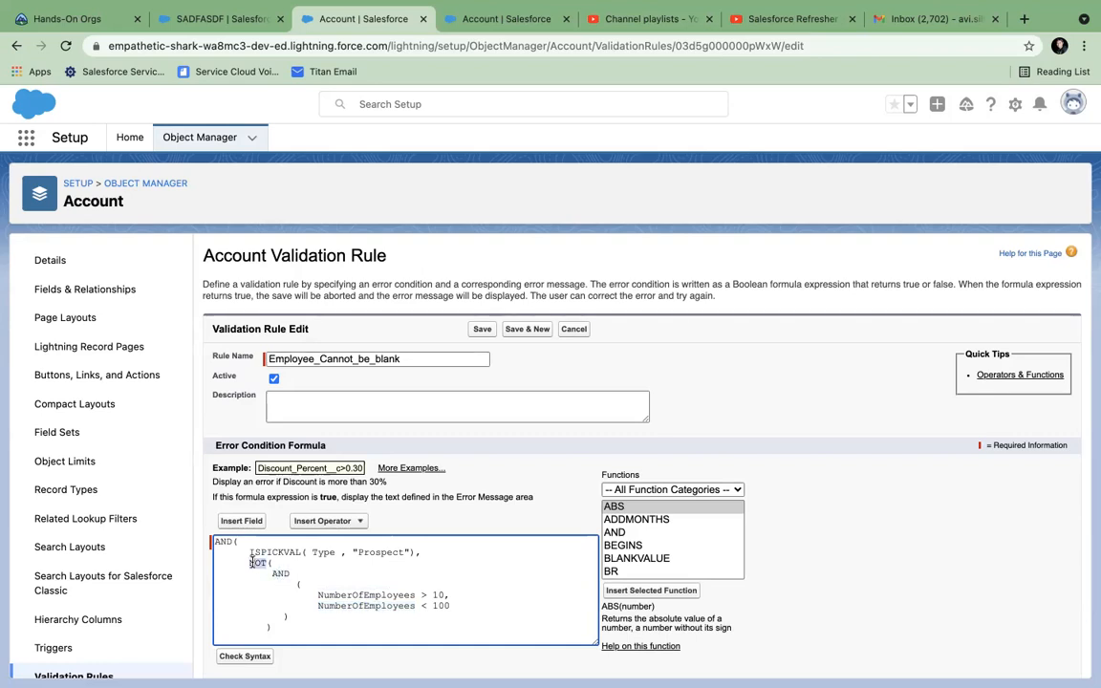
double_click(376, 595)
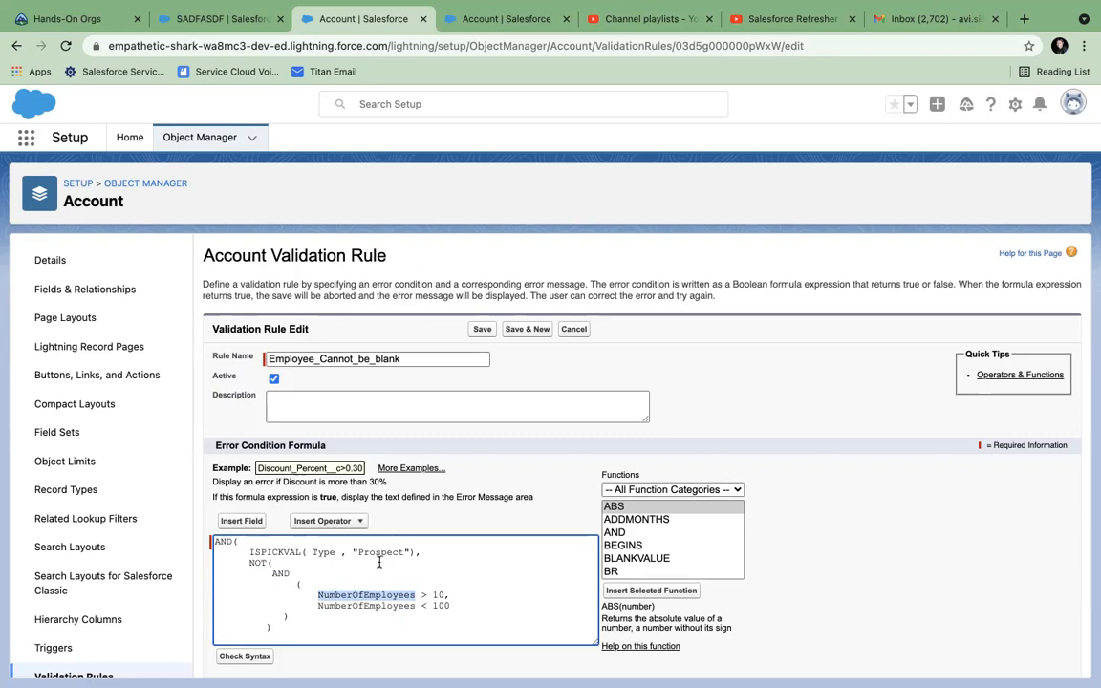
Step: Save the validation rule and start a new account named ASDFASDF in the Sales app
click(481, 330)
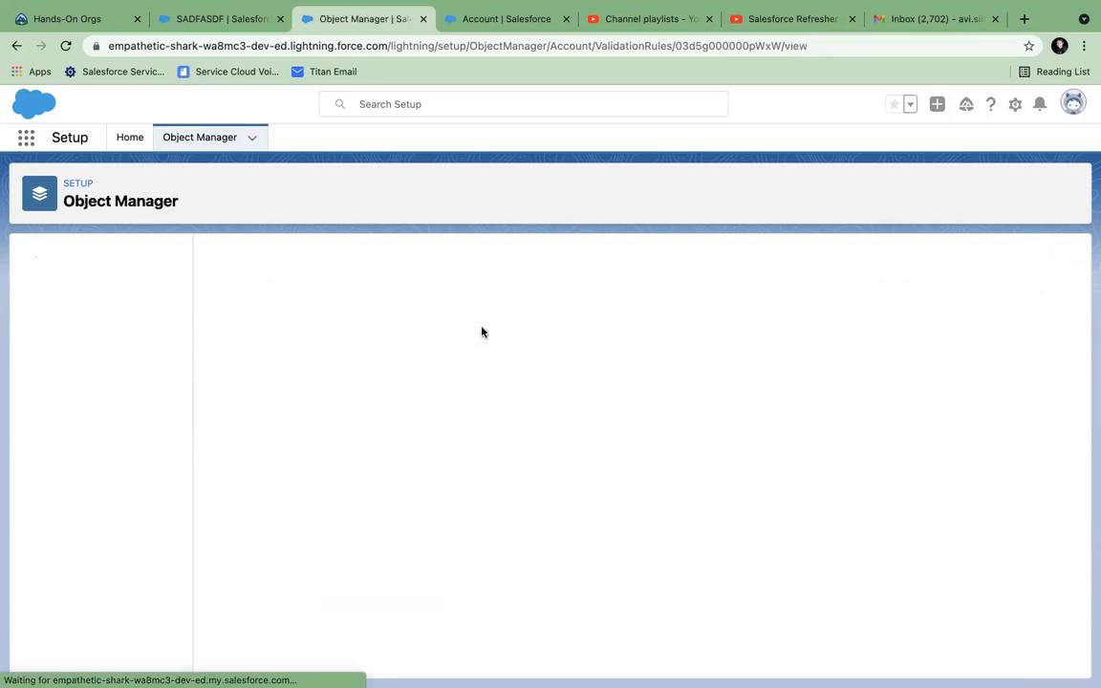
click(216, 31)
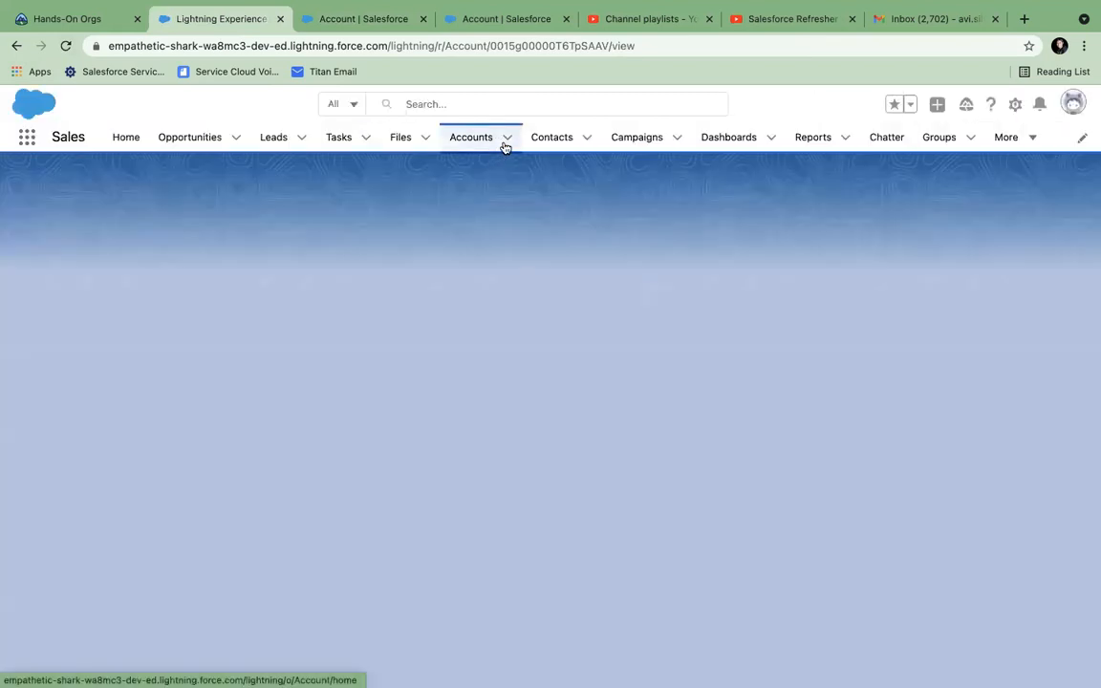
click(504, 146)
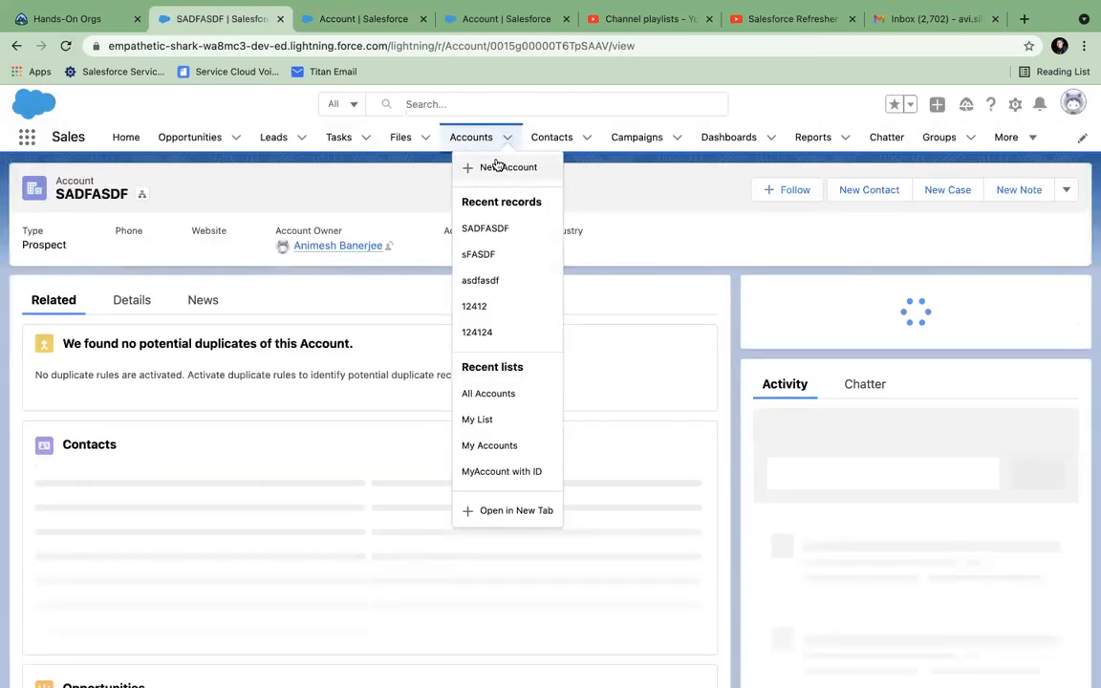
click(489, 166)
text(124)
key(BackSpace)
text(ASDFASDF)
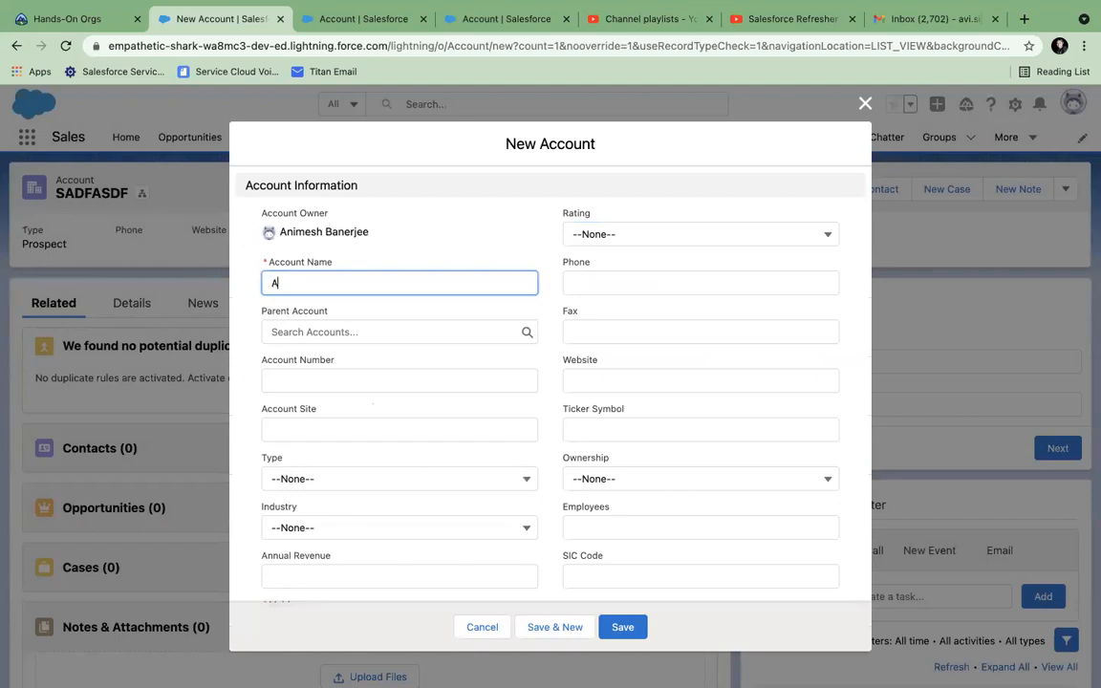
Step: Set the account's Type to Prospect and Employees to 5, fill in the MyId field, and try to save the record
scroll(355, 517, down, 1)
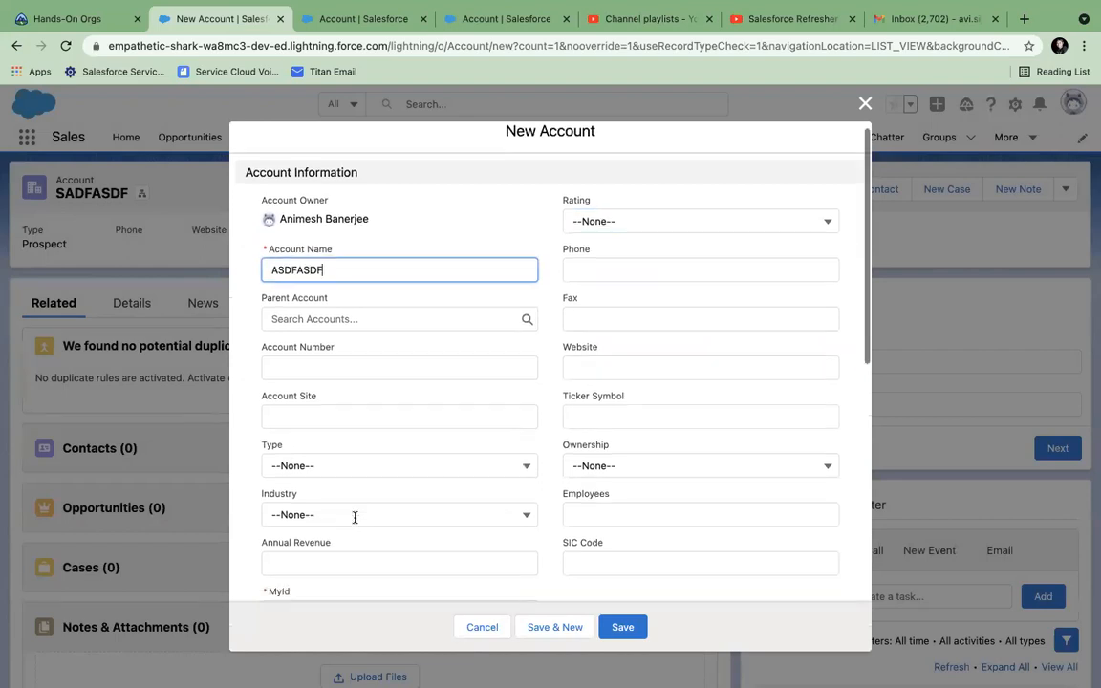
click(349, 465)
click(359, 286)
click(640, 511)
text(5)
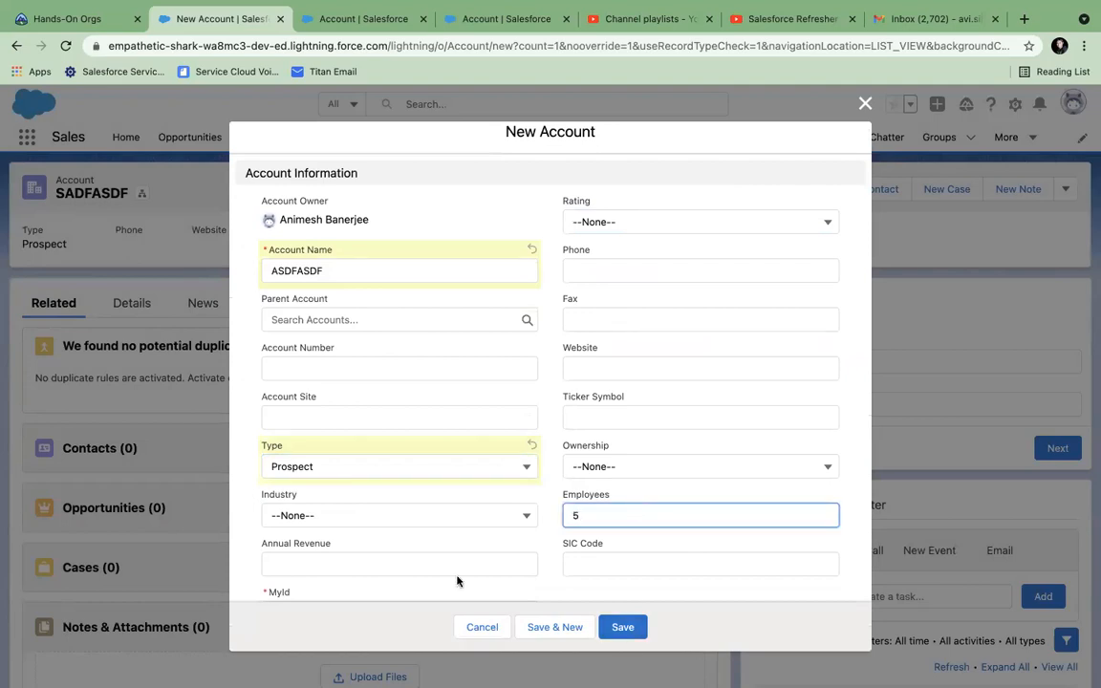
scroll(410, 546, down, 2)
click(386, 543)
text(441214)
click(639, 630)
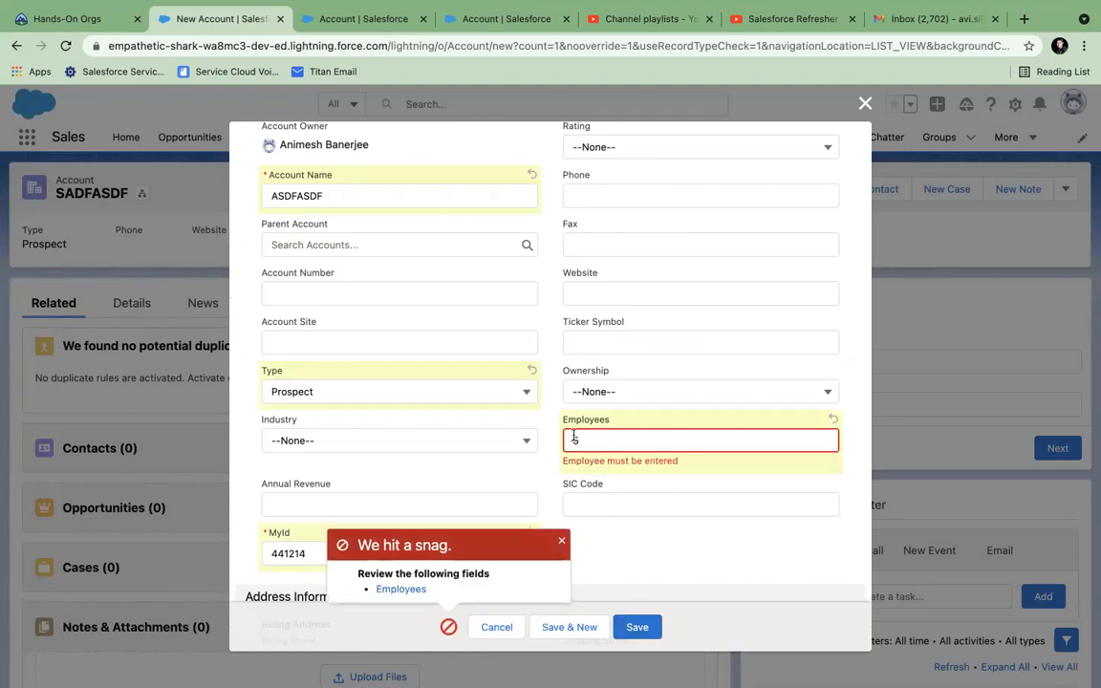
Step: Change the Employees value to one within the allowed range and save the ASDFASDF account
click(576, 441)
text(10)
key(Return)
text(5)
click(637, 627)
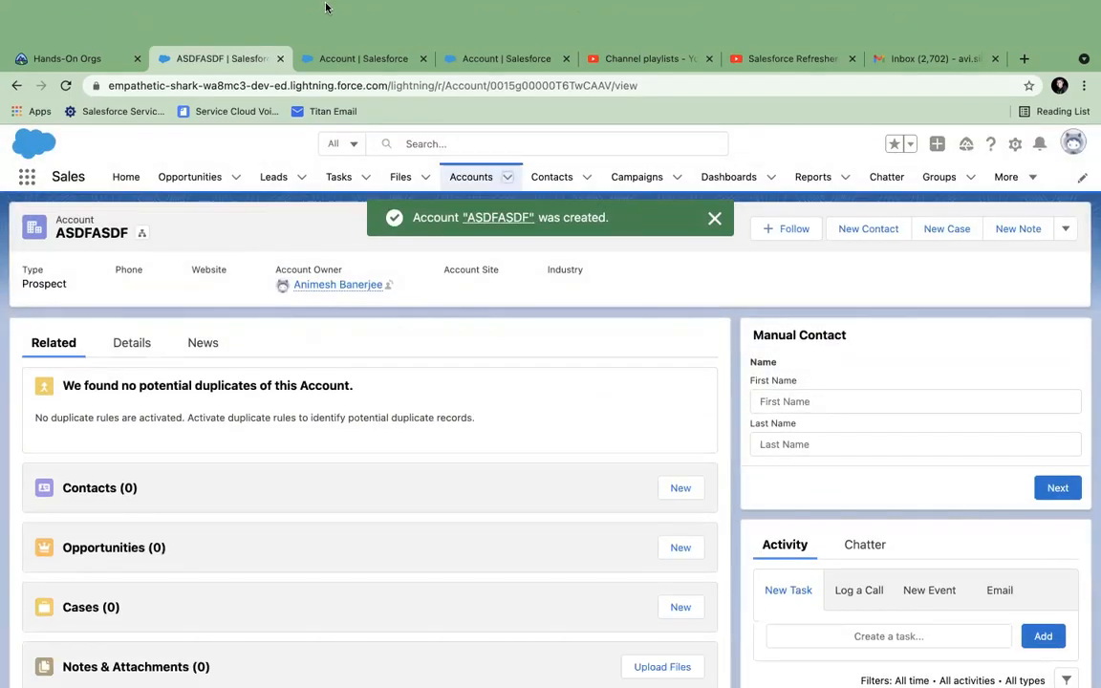
Step: Reopen the Employee_Cannot_be_blank rule for editing and review the NOT, the inner AND and both employee conditions in its formula
click(359, 18)
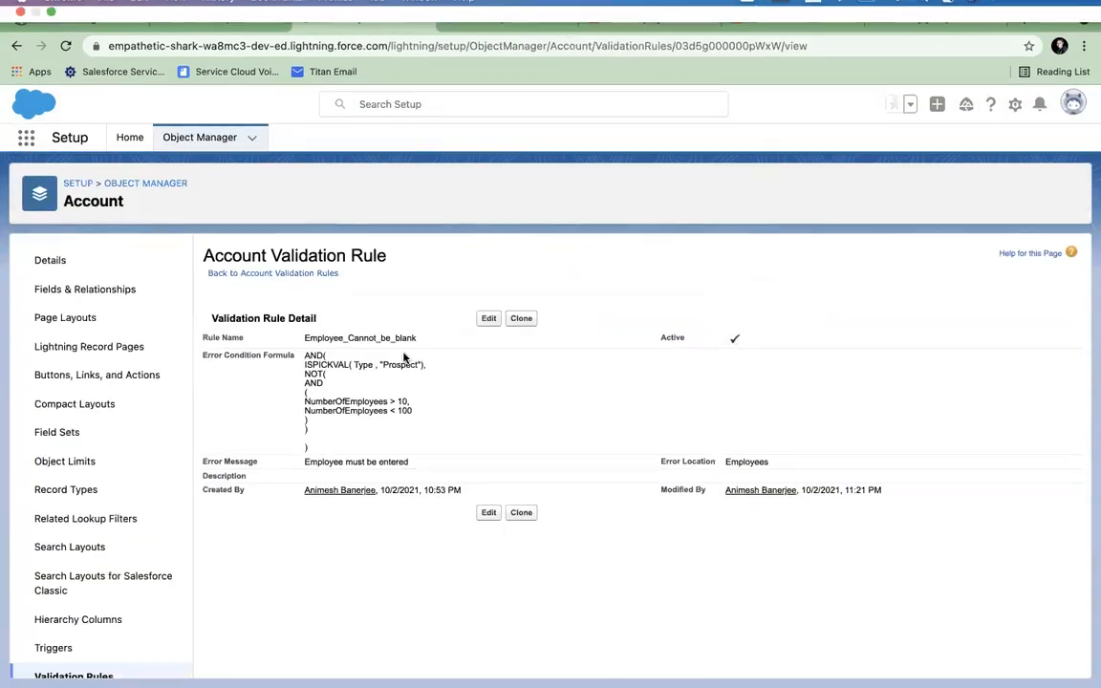
click(489, 319)
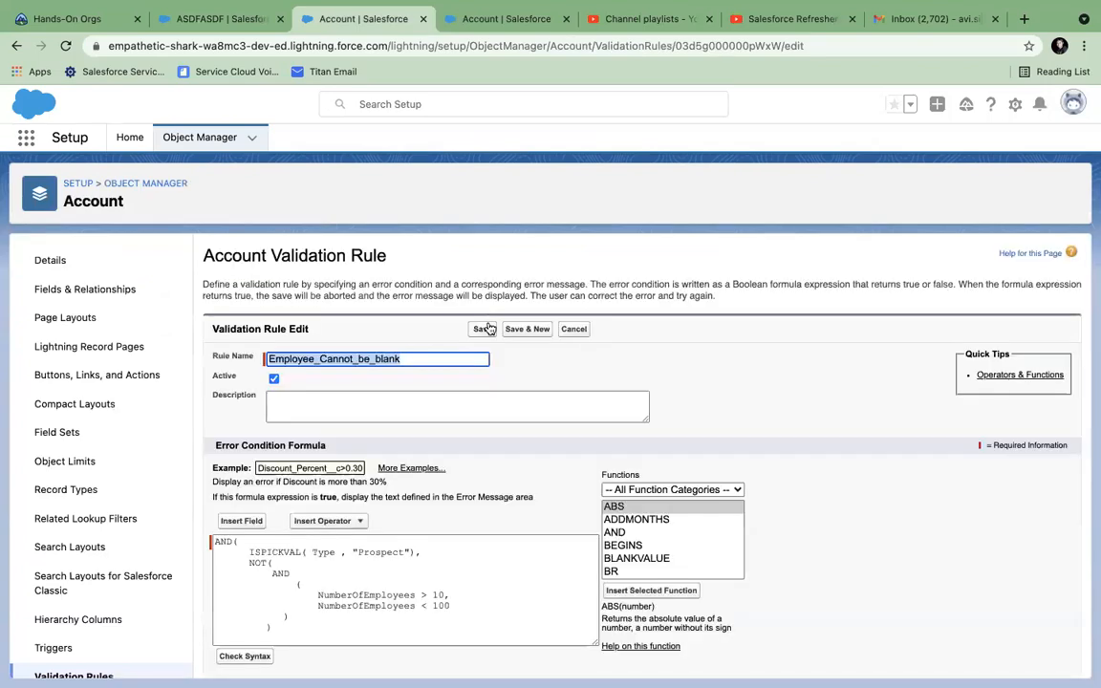
double_click(279, 573)
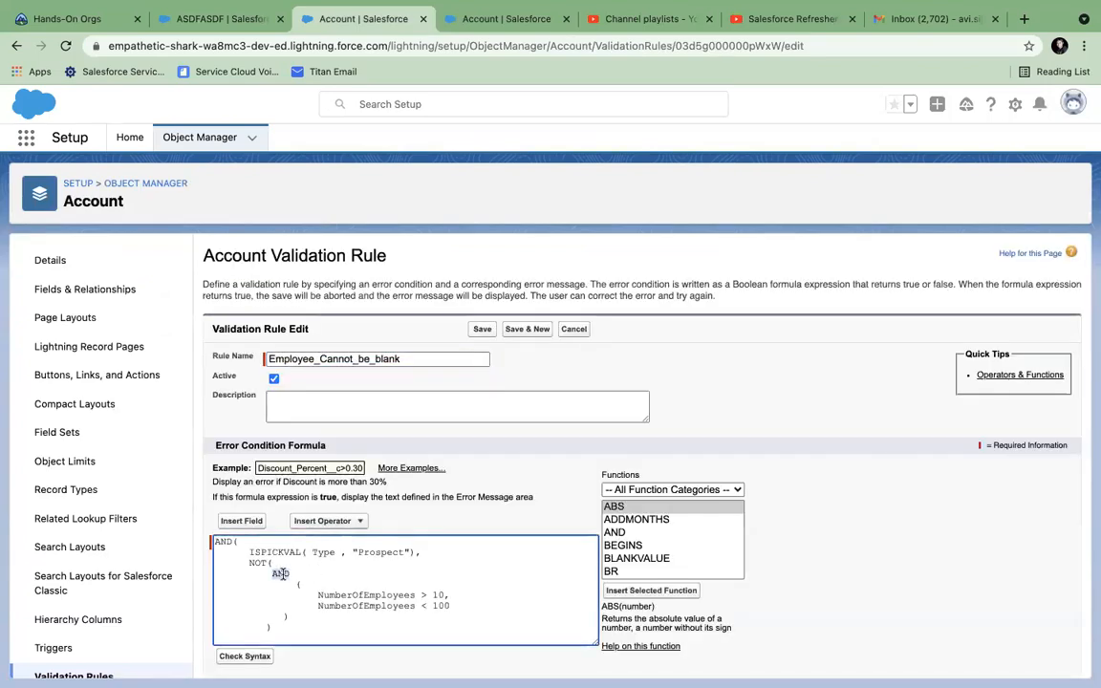
click(311, 595)
double_click(256, 564)
click(279, 574)
double_click(279, 574)
mouse_move(318, 596)
mouse_down()
mouse_move(443, 595)
mouse_move(421, 606)
mouse_move(319, 601)
mouse_up()
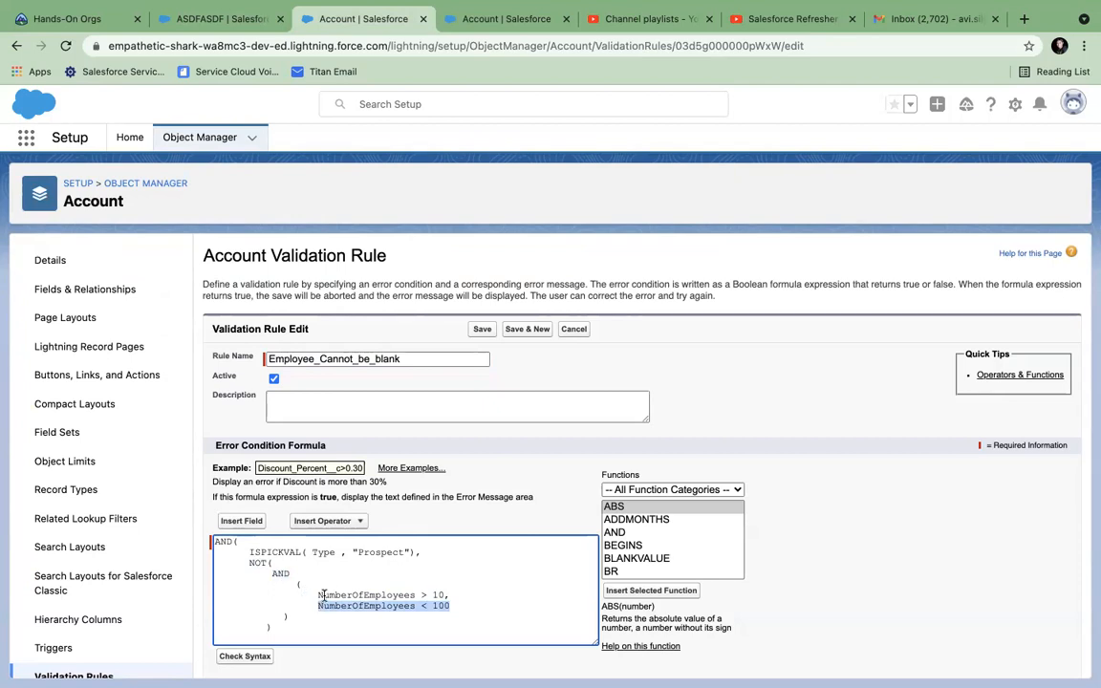
click(320, 594)
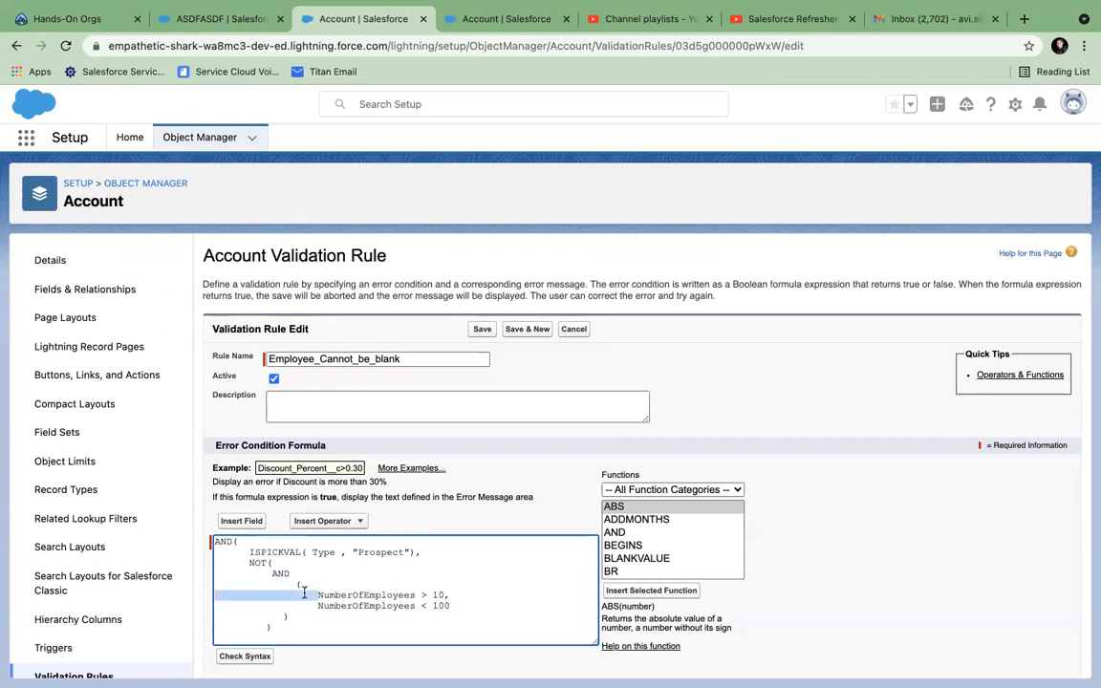
double_click(278, 574)
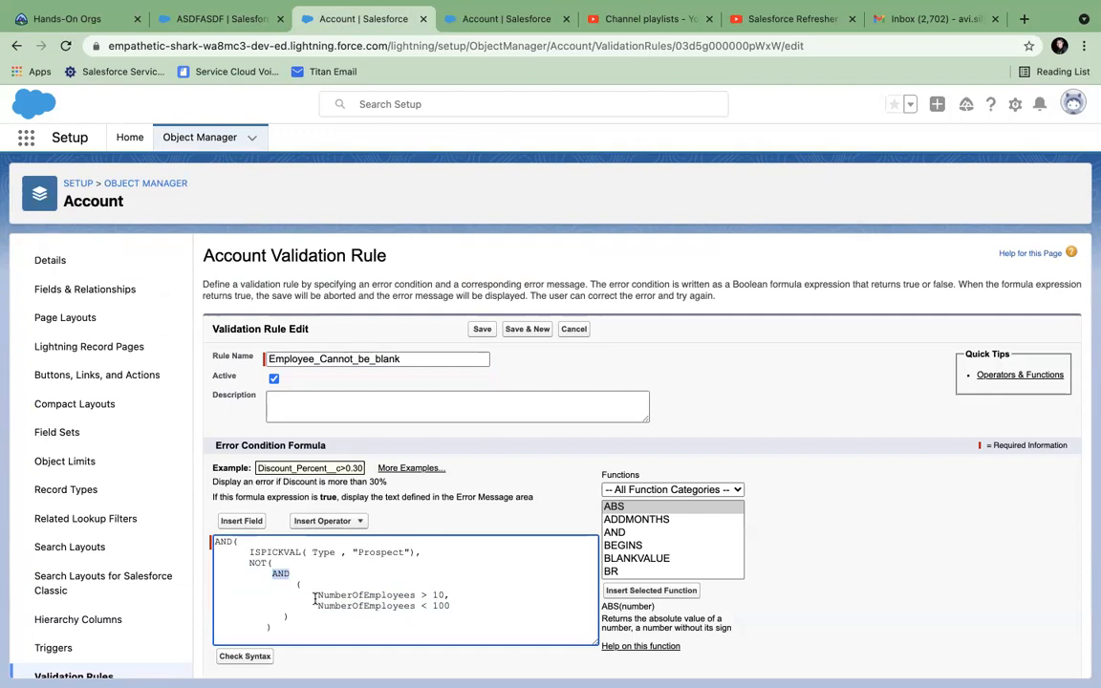
drag(216, 595, 314, 596)
double_click(279, 574)
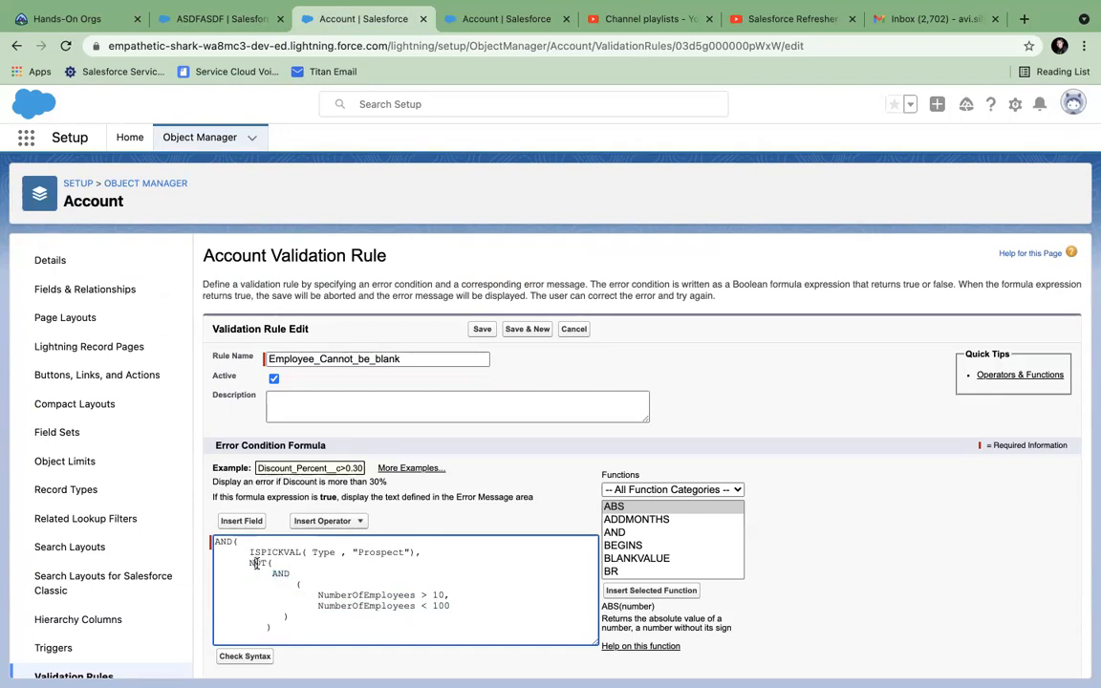
click(512, 581)
drag(276, 628, 186, 503)
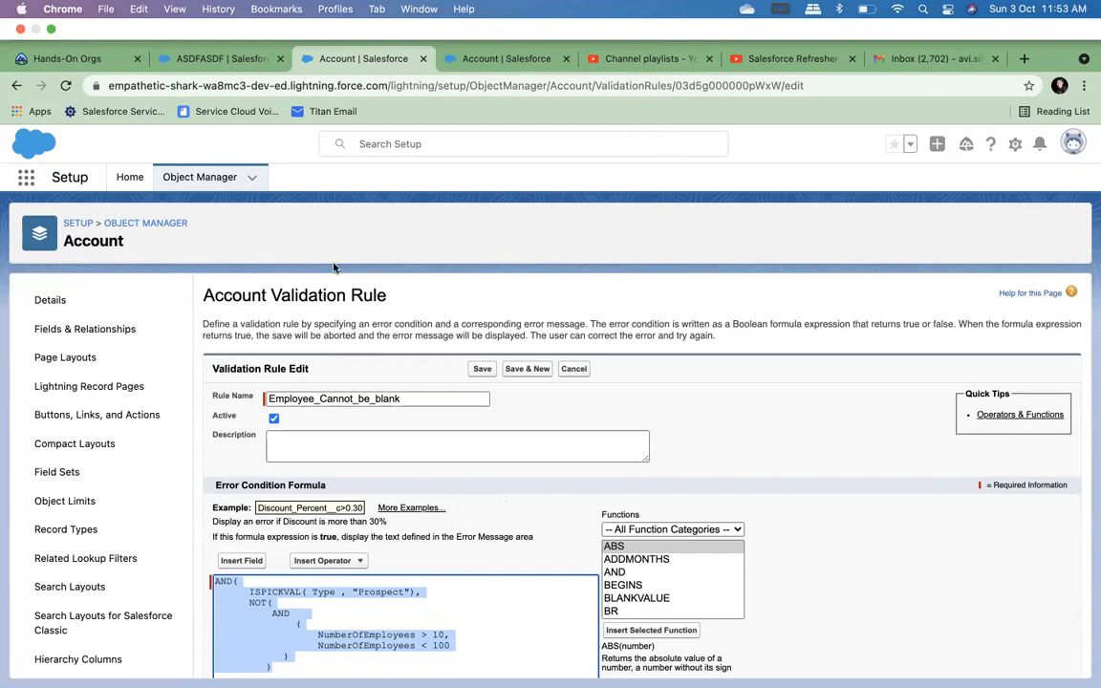
click(358, 273)
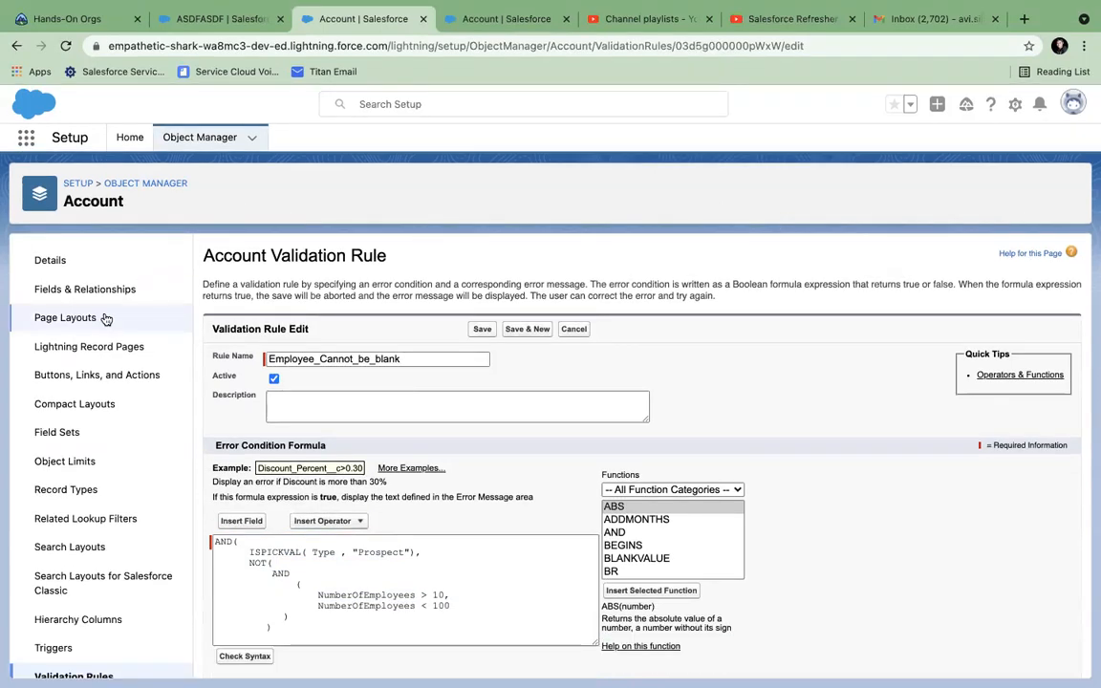
Step: Open the Account object's Fields & Relationships list and look at the field name of Account Name
click(89, 287)
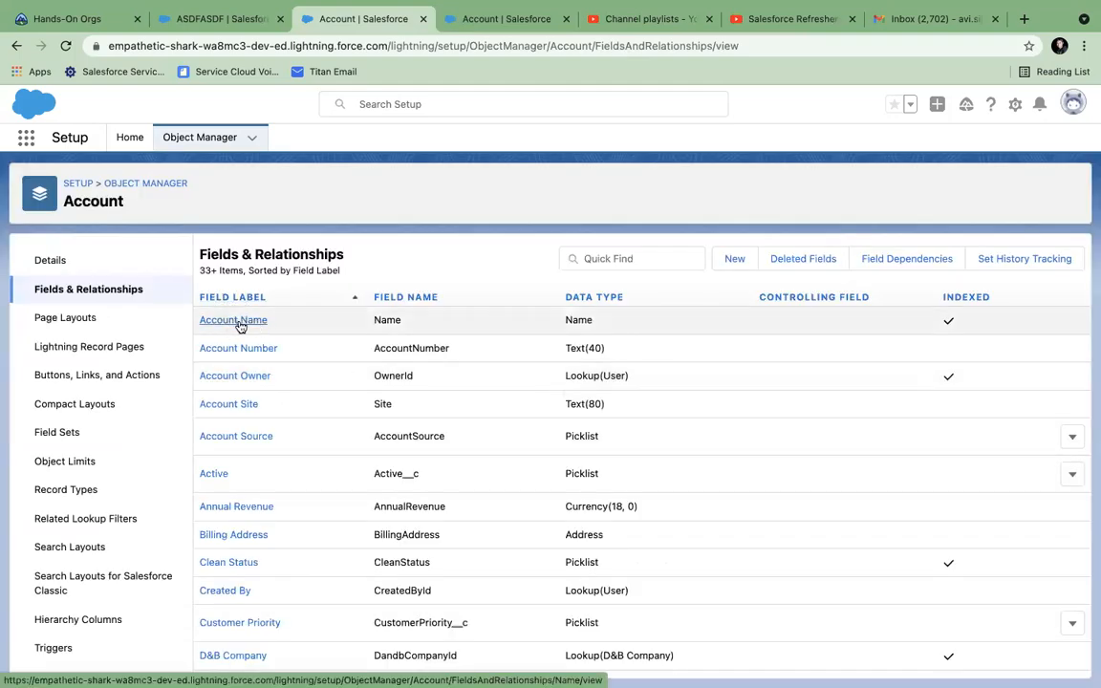
double_click(386, 320)
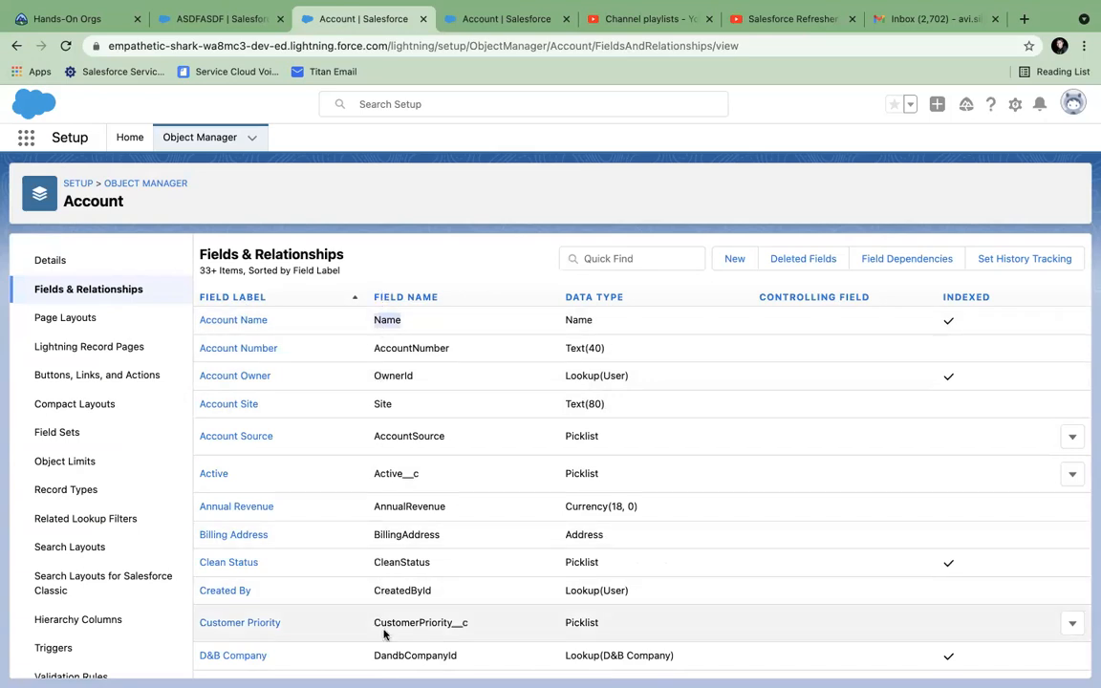
mouse_move(443, 662)
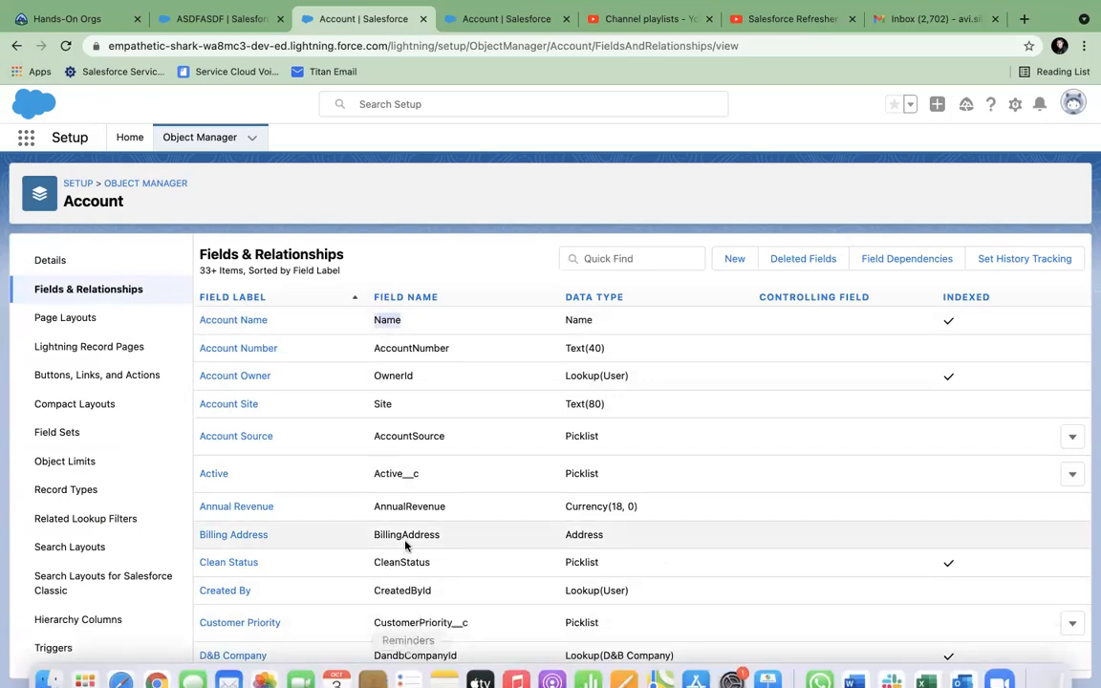
Step: Look through the Account fields list and examine the field name of the Active field
scroll(364, 485, down, 10)
scroll(344, 426, up, 10)
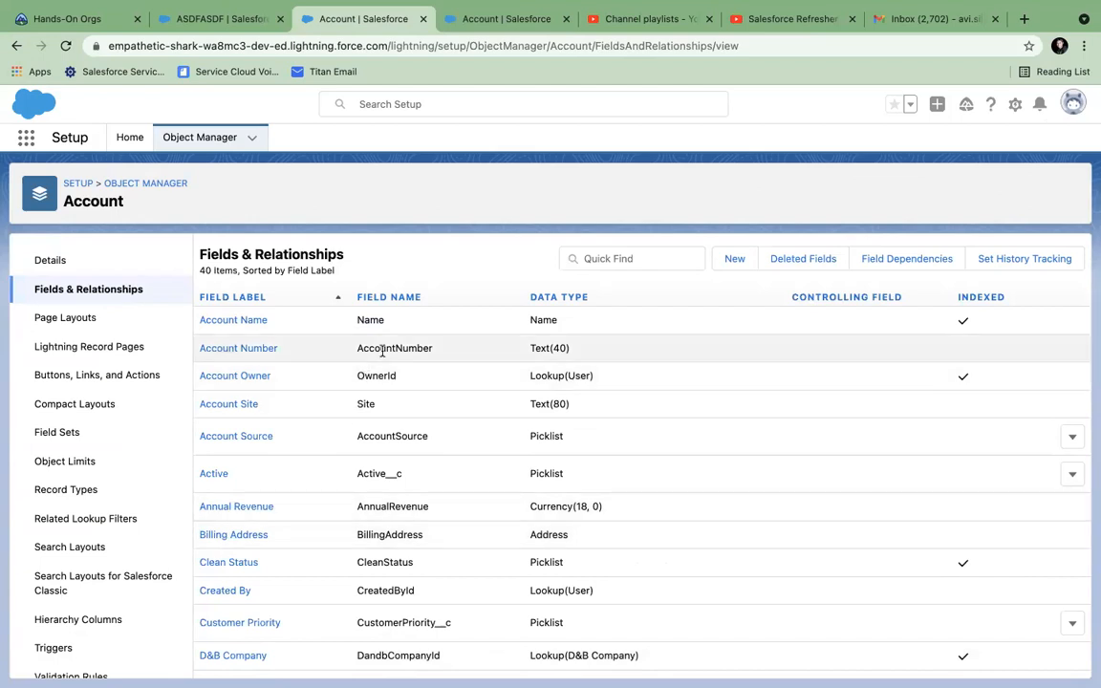
double_click(441, 480)
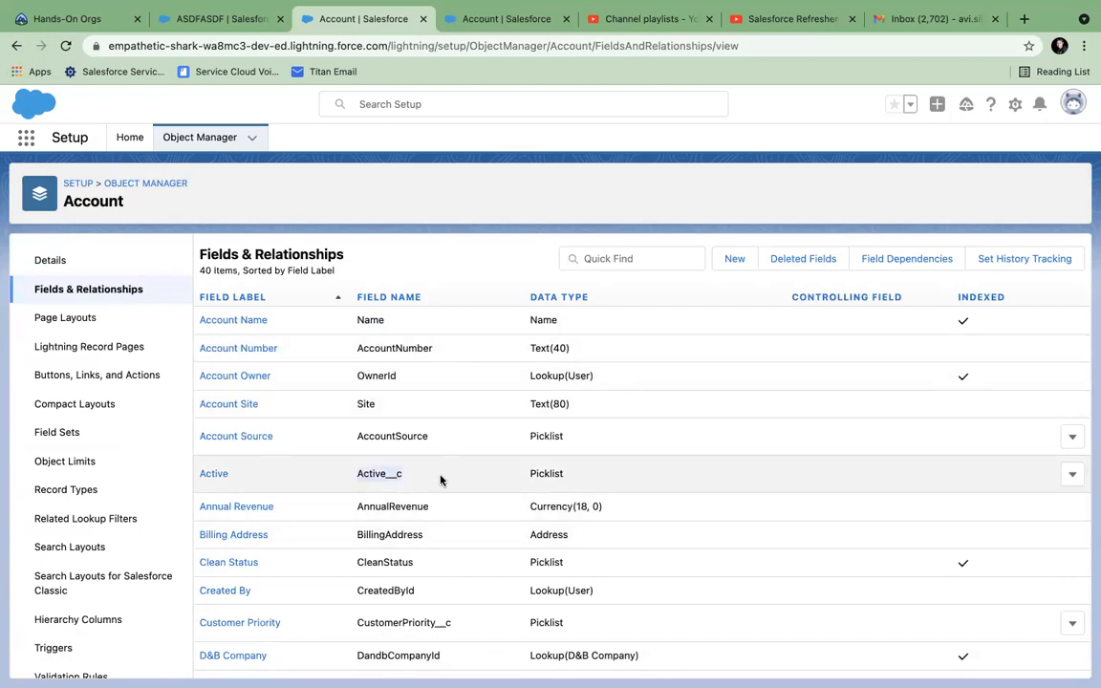
Step: Start an Account validation rule named ACTIVE, insert the Active field into its formula to examine the reference, and discard the rule
scroll(106, 485, down, 1)
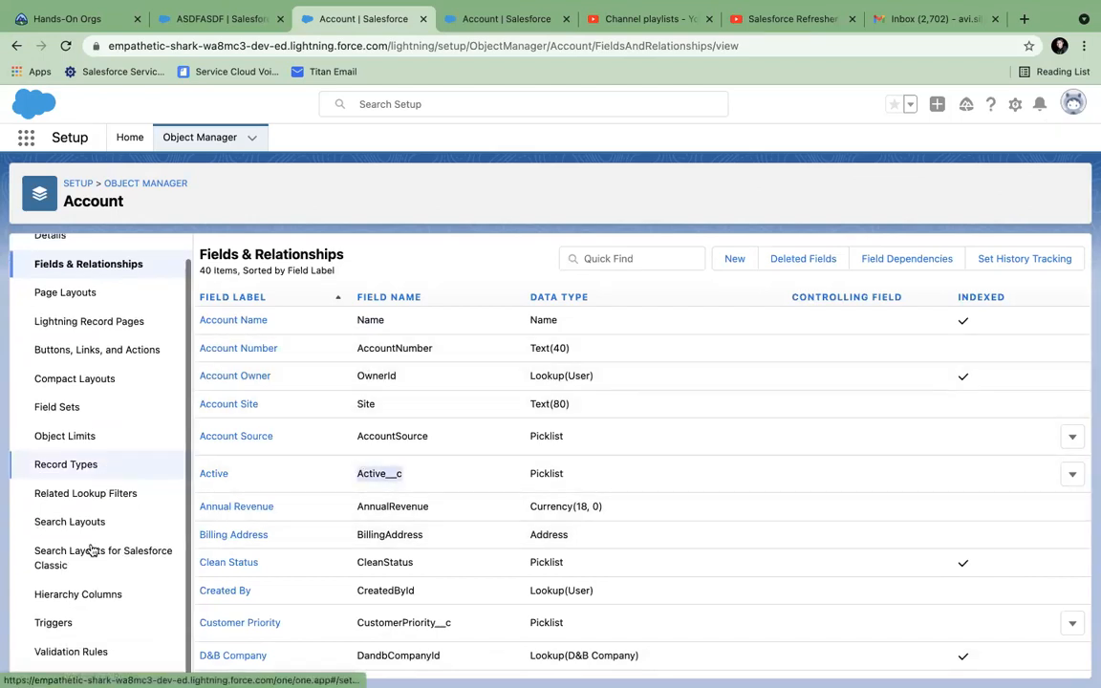
click(65, 658)
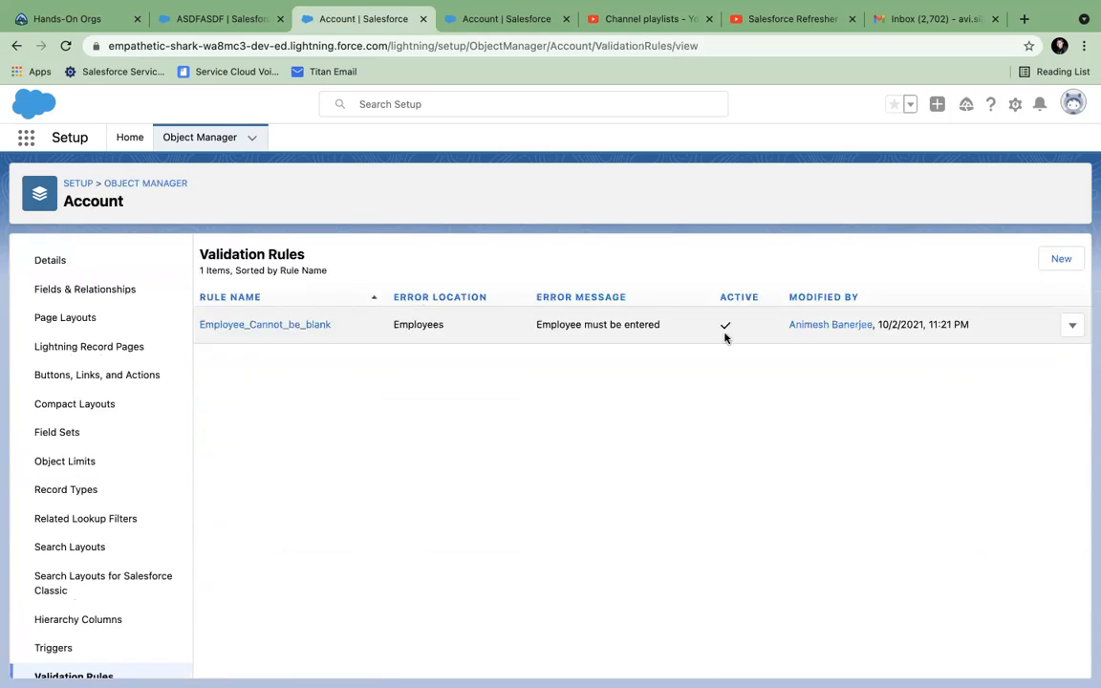
click(1059, 264)
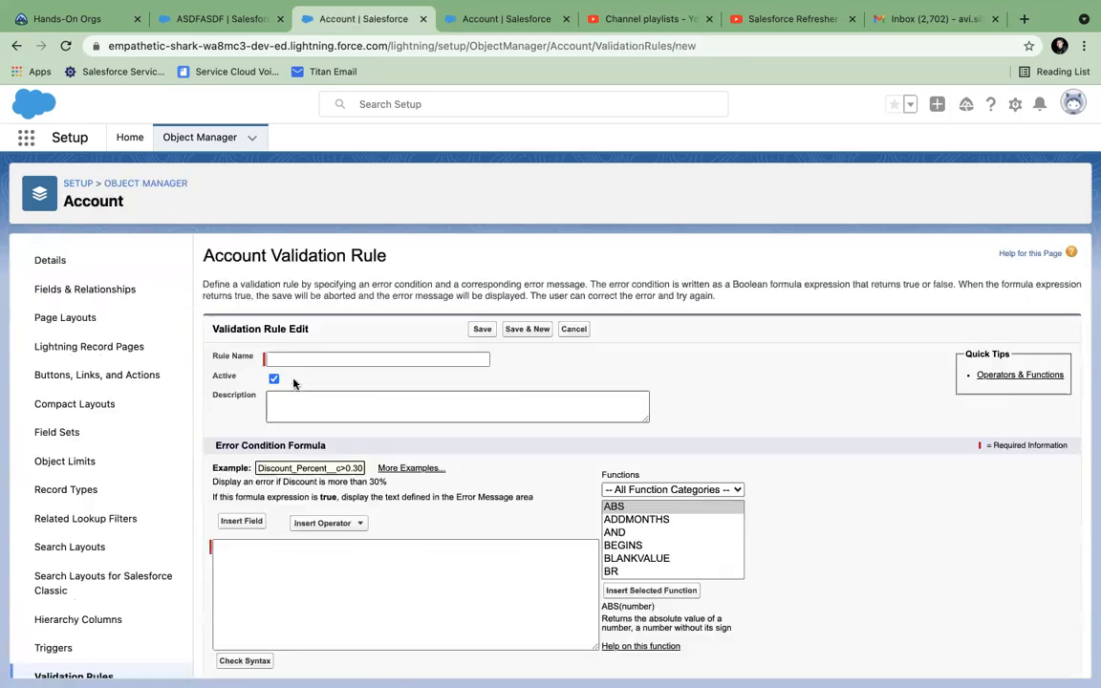
text(A)
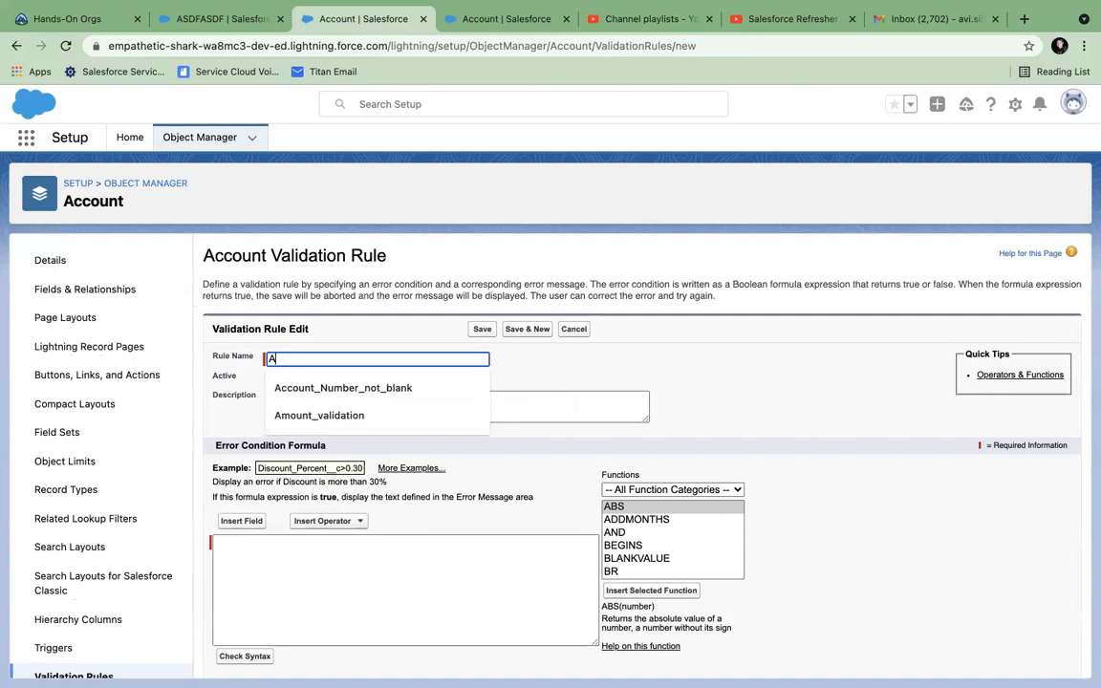
text(CTIVE)
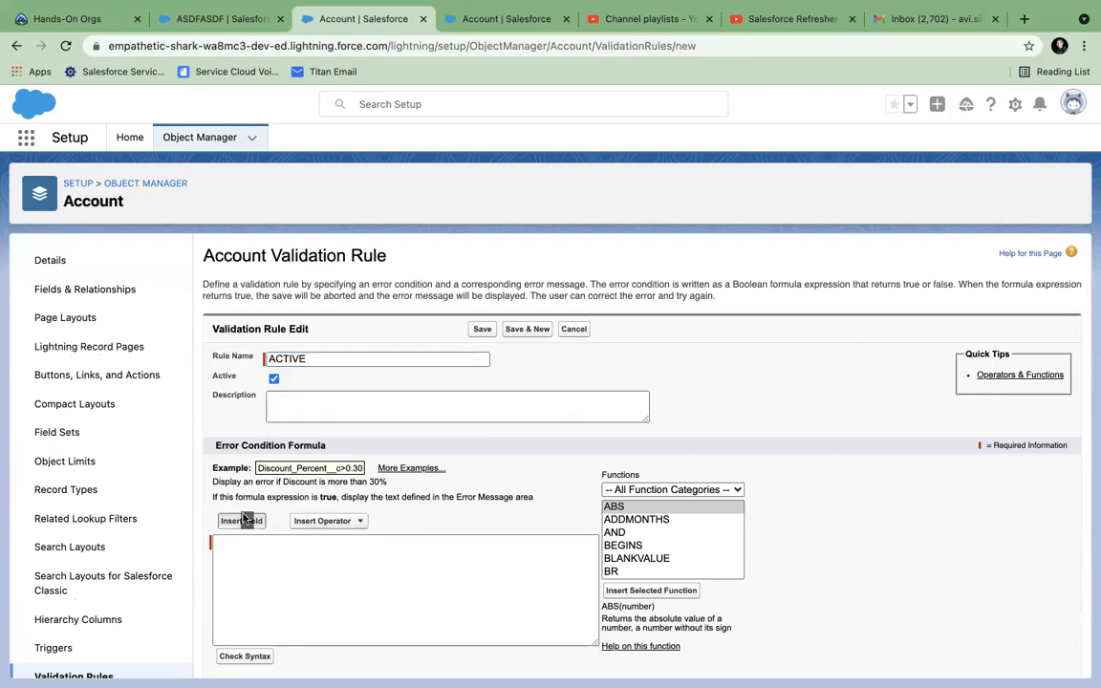
click(243, 521)
scroll(516, 440, down, 2)
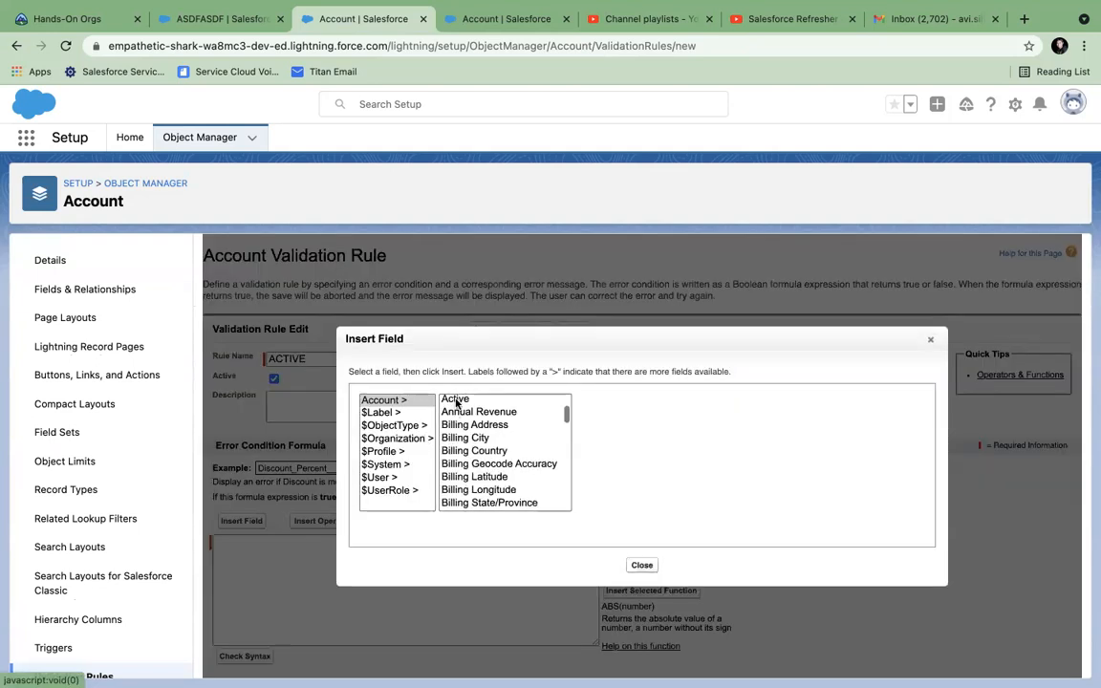
click(455, 400)
click(619, 480)
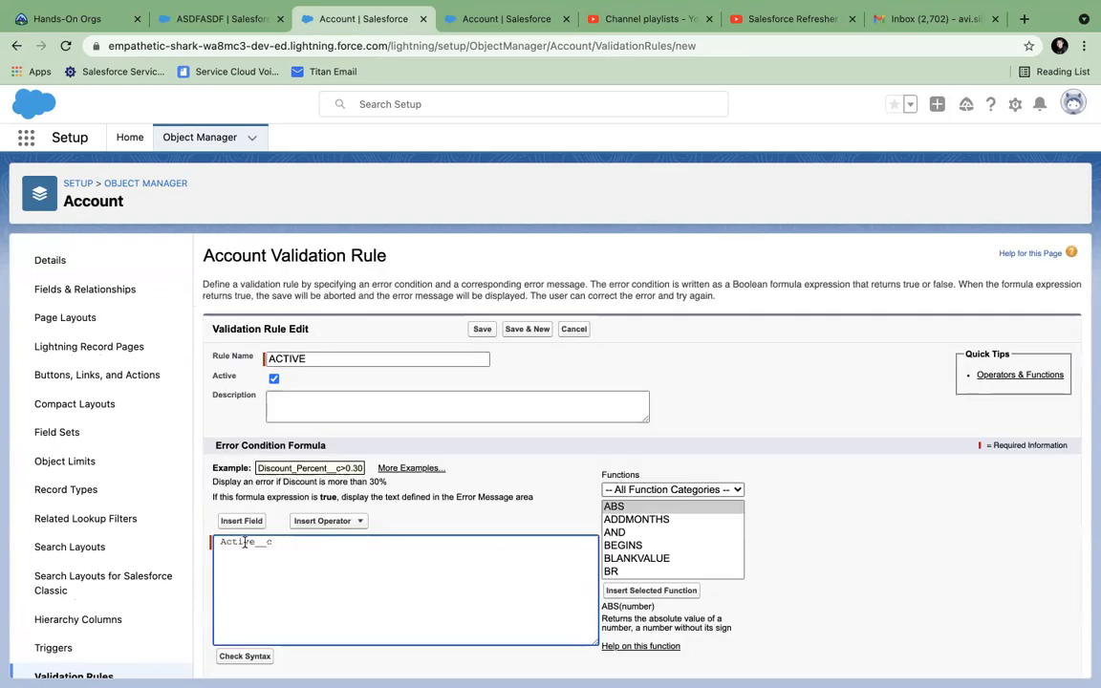
drag(279, 543, 301, 544)
click(299, 547)
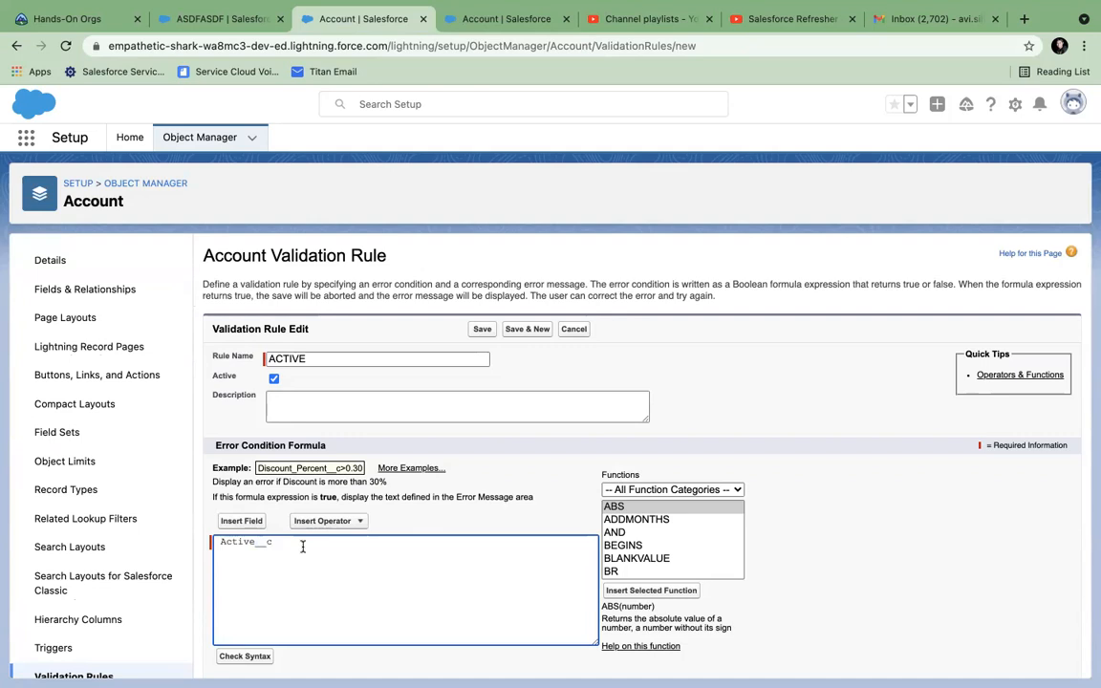
click(576, 330)
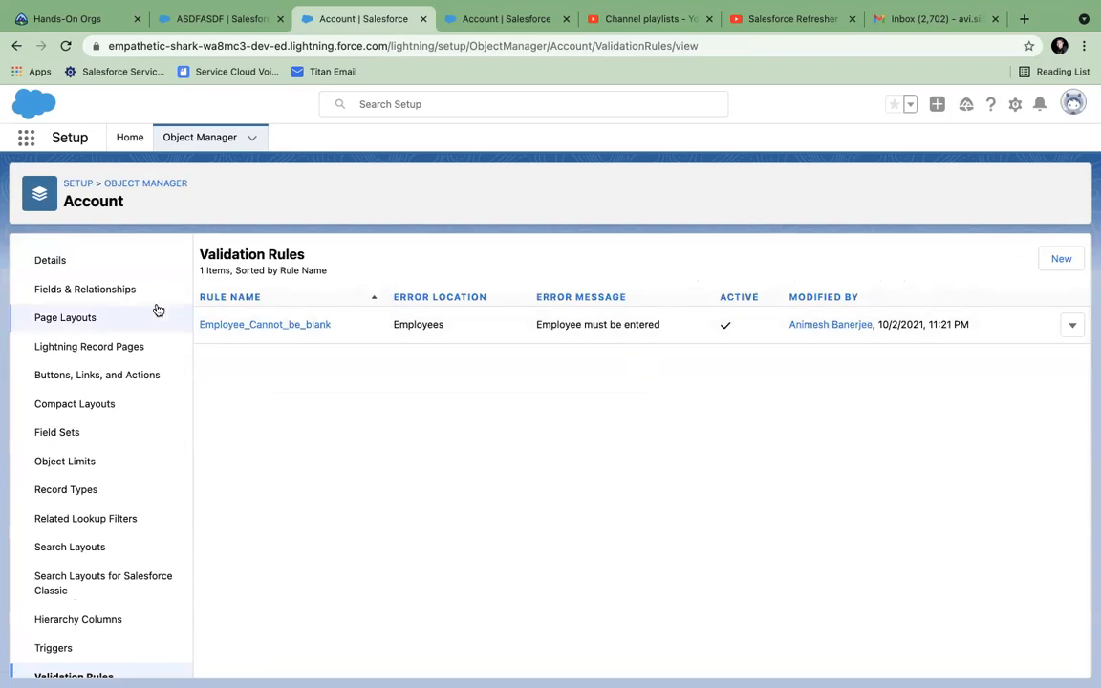
Step: Reopen the Account fields list, and compare it with the Account Name and Account Number labels in the ASDFASDF record's details
click(121, 289)
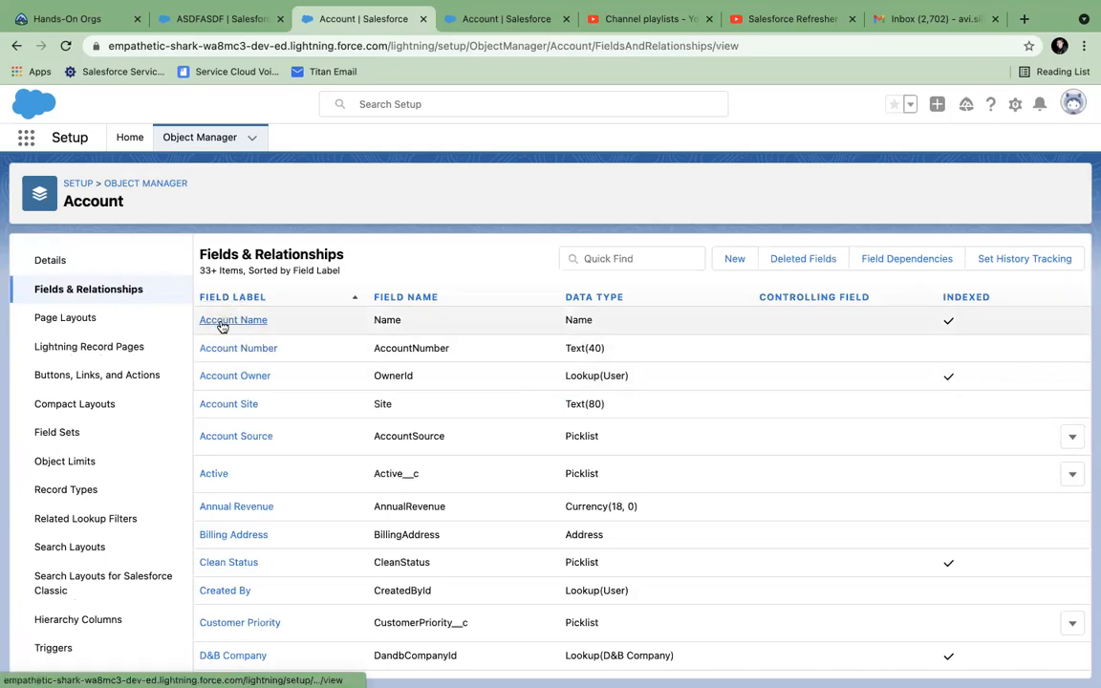
click(186, 19)
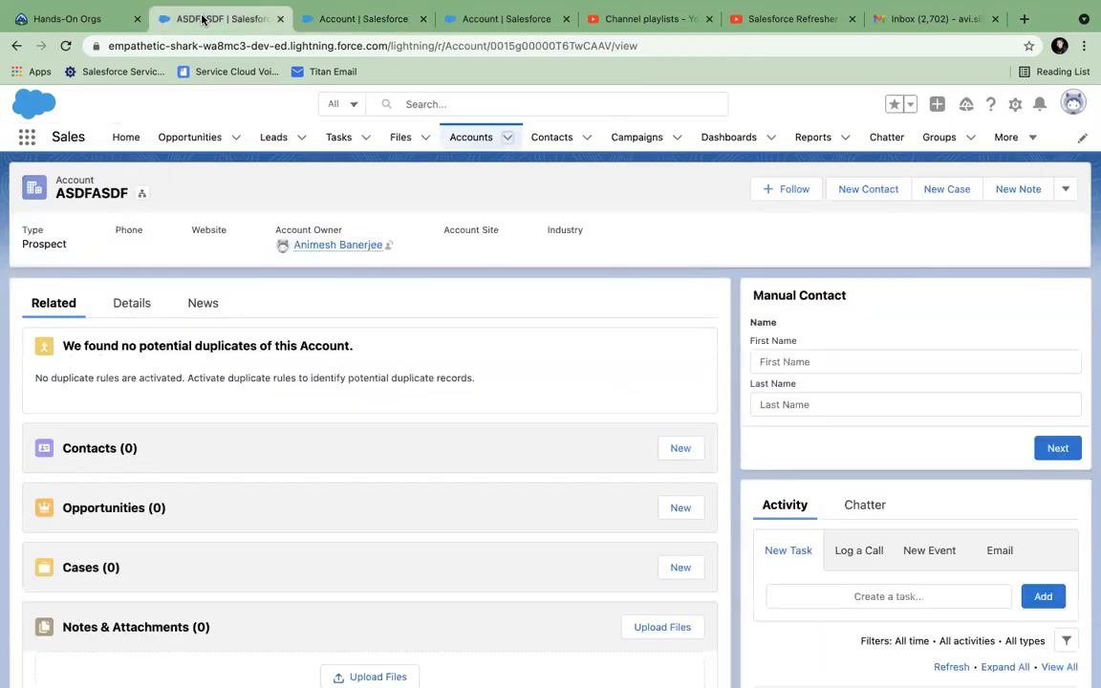
click(469, 144)
click(115, 278)
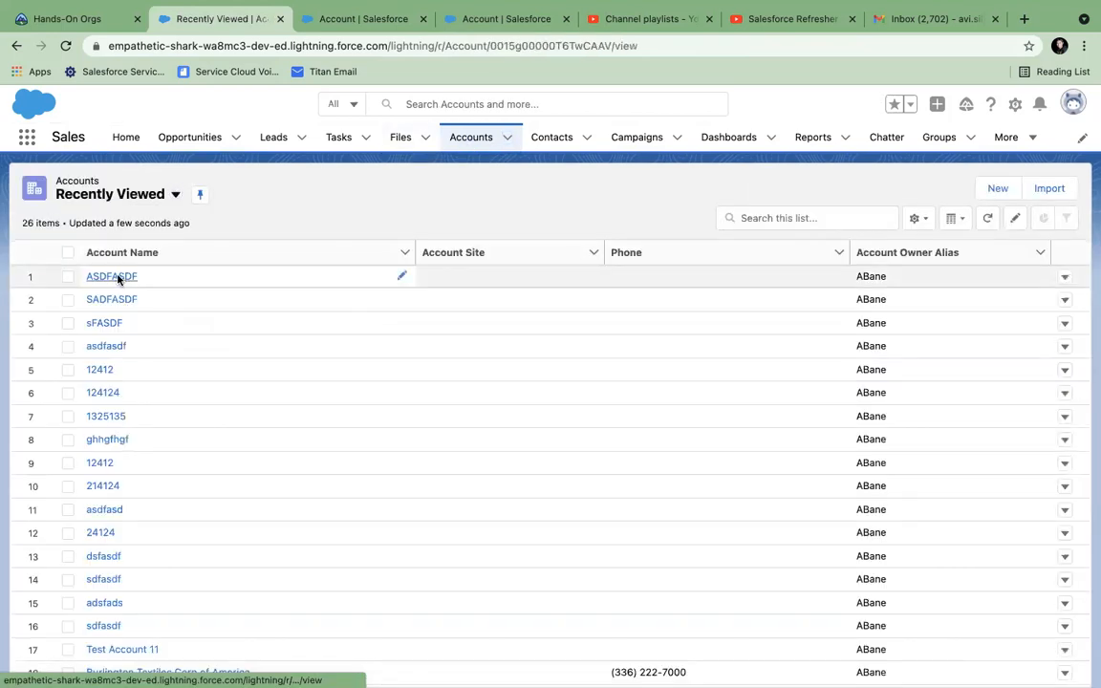
click(120, 306)
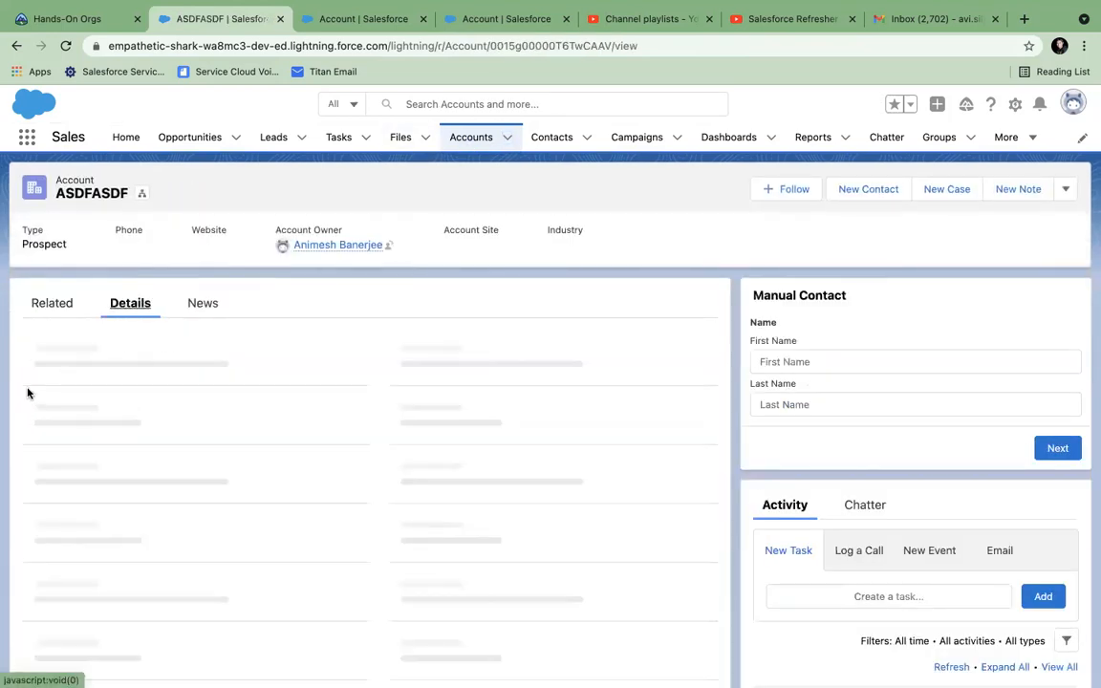
drag(31, 385, 108, 386)
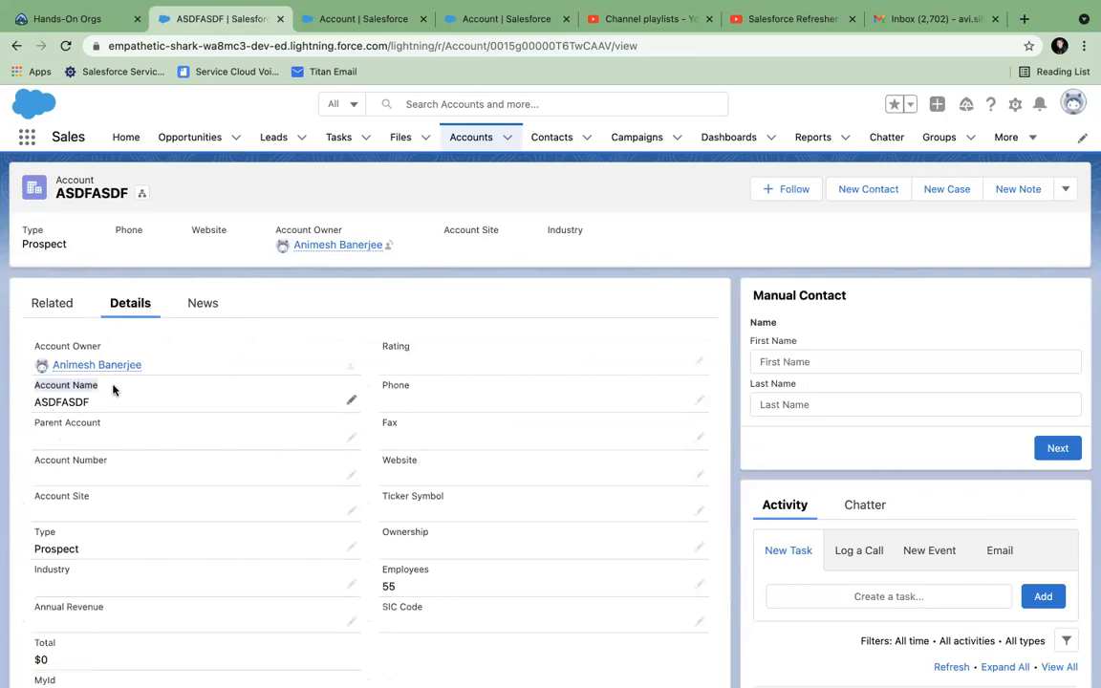
drag(31, 457, 112, 458)
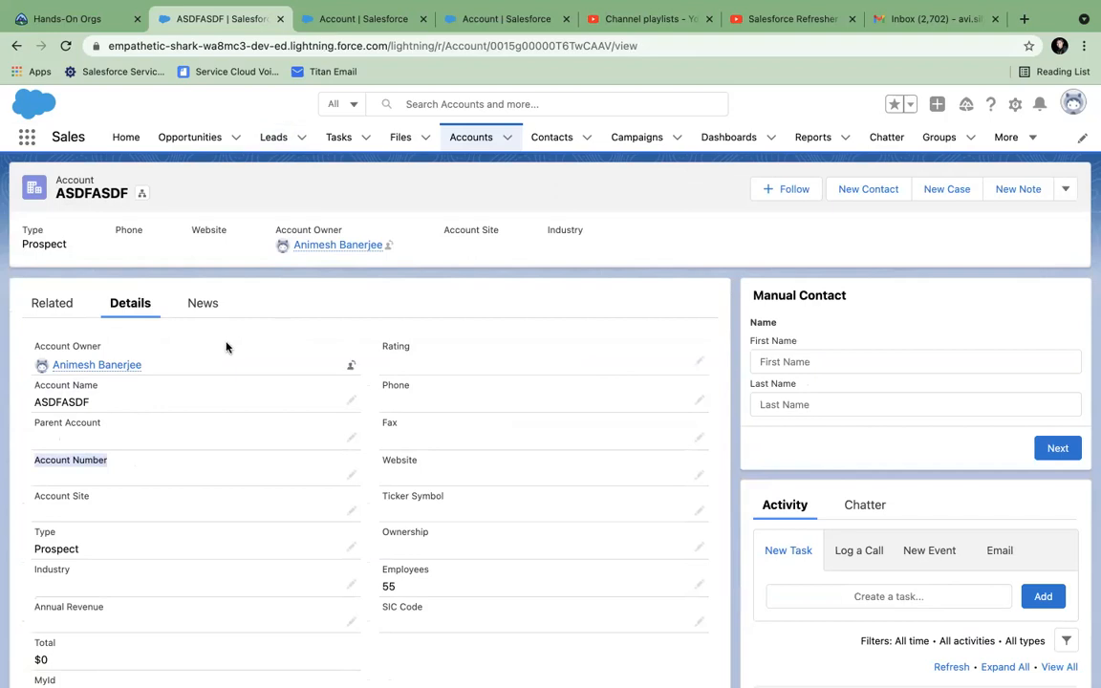
Step: Return to the Account object's setup, look at its page layouts, and reopen the Fields & Relationships list
click(301, 20)
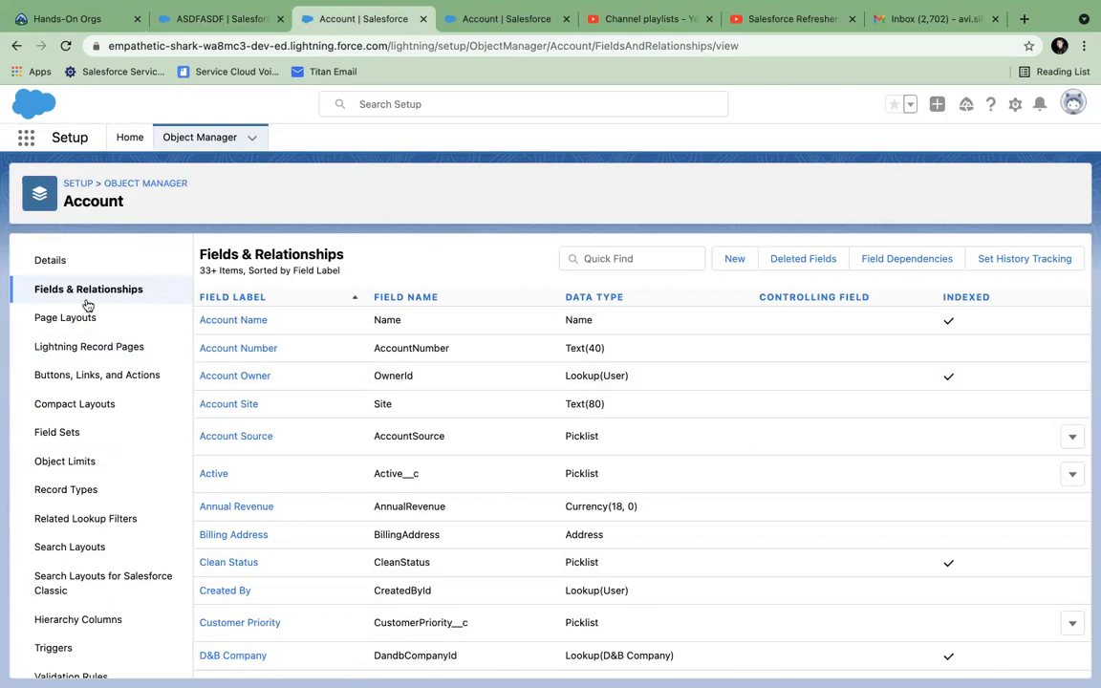
click(68, 321)
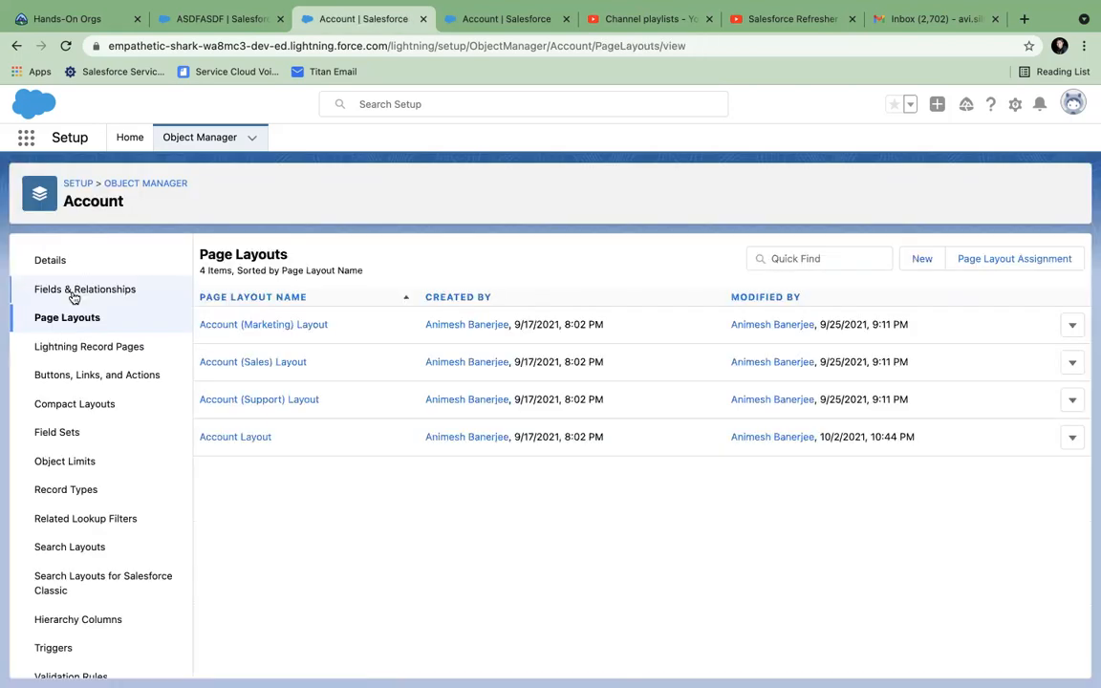
click(73, 291)
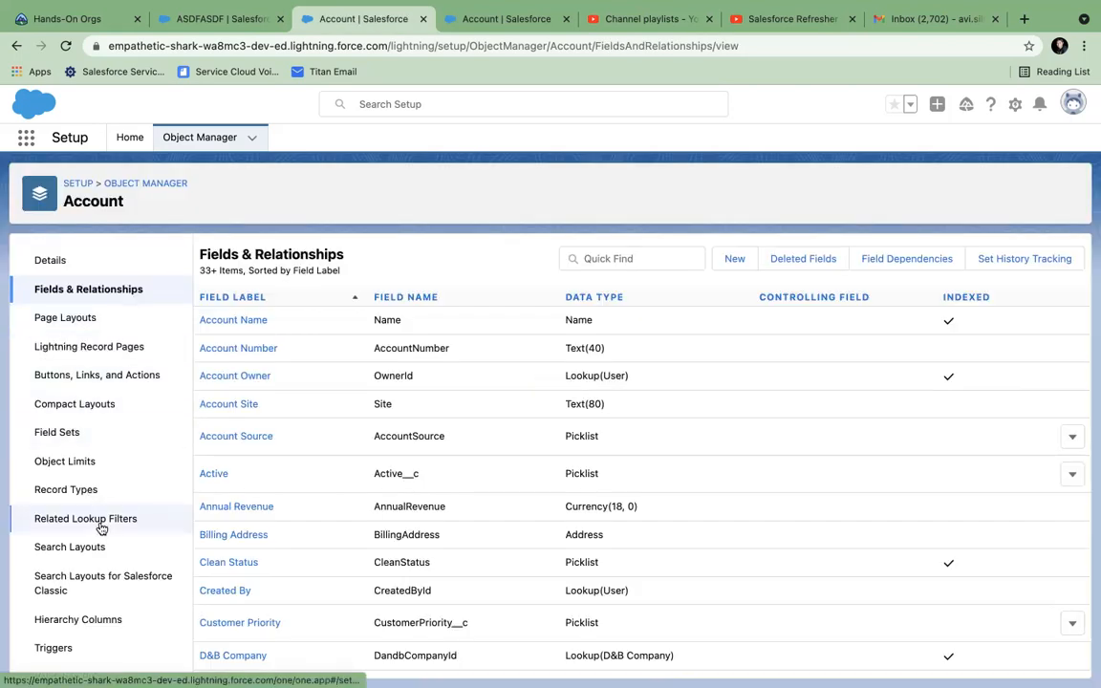
scroll(100, 507, down, 1)
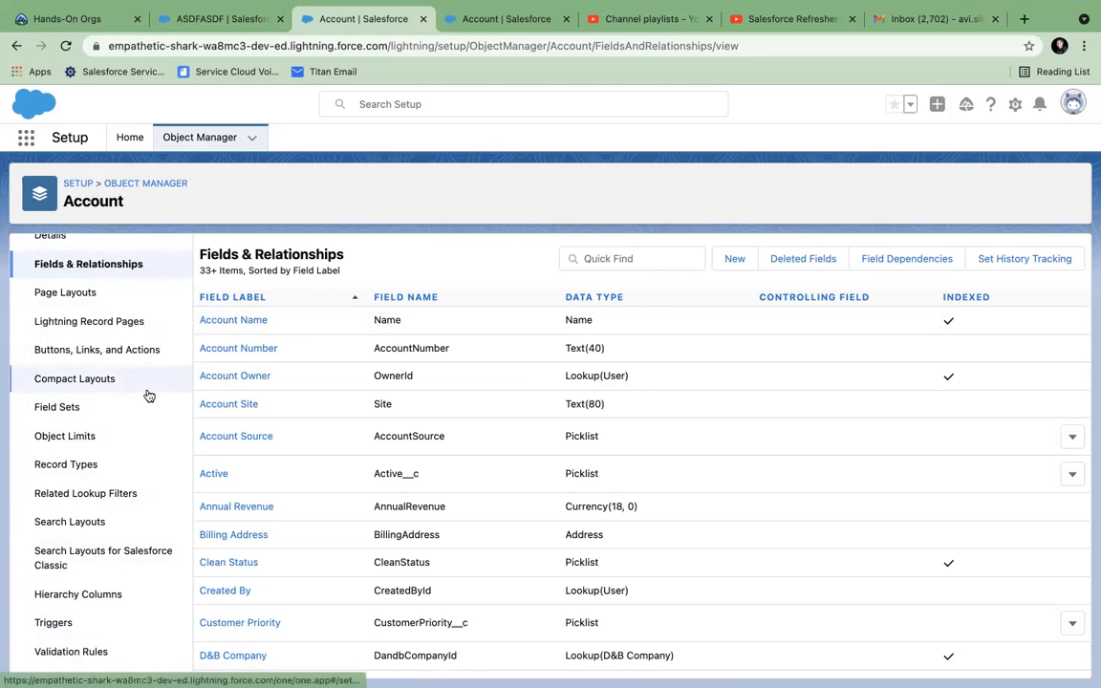
scroll(147, 393, up, 1)
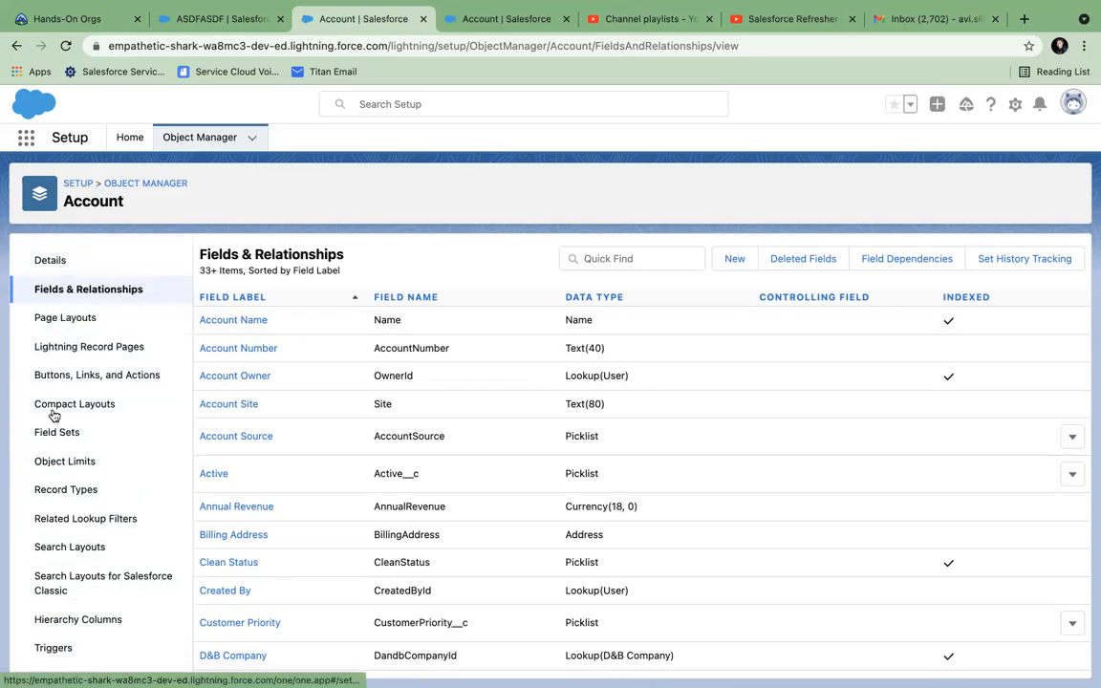